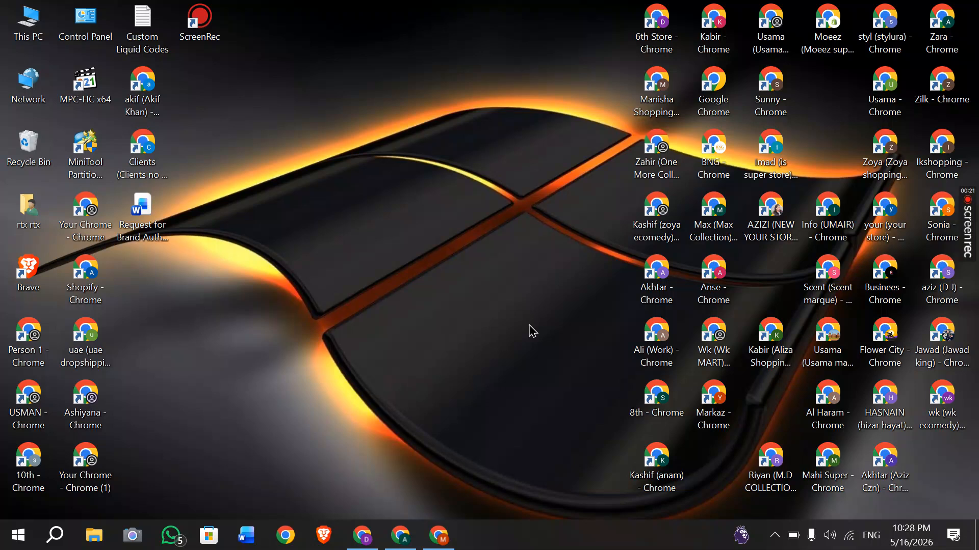
View the LUXLAIR storefront and Shopify admin windows, then open a blank tab in profile 'D'.
click(438, 535)
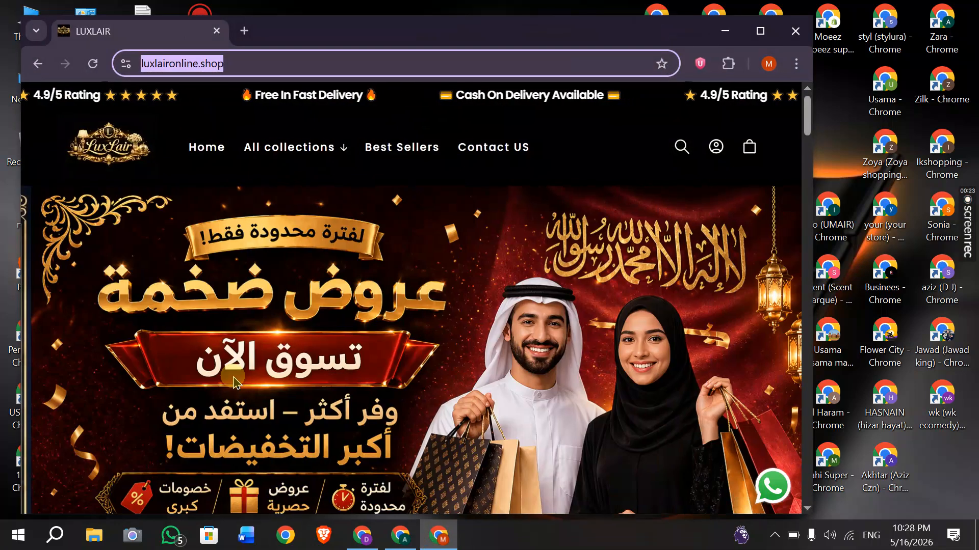
click(400, 535)
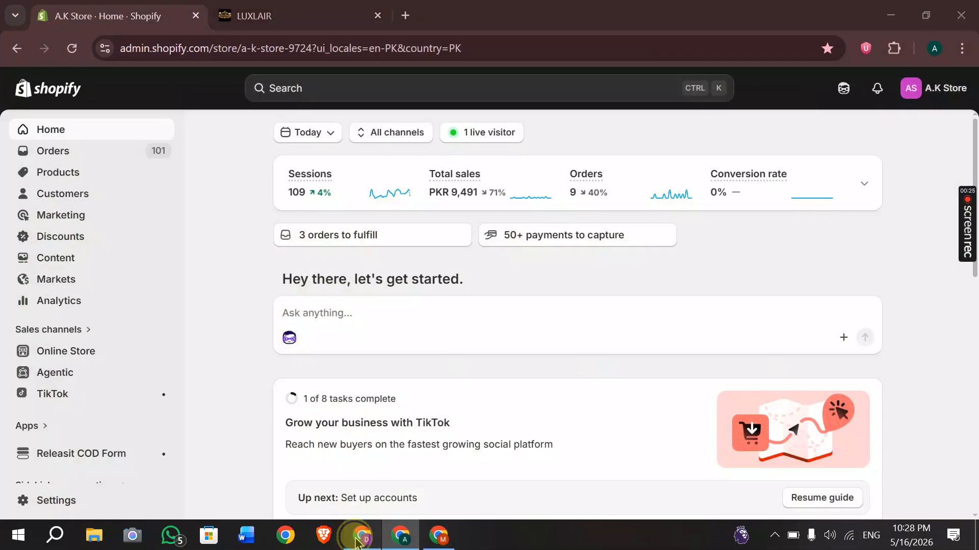
click(361, 535)
click(191, 51)
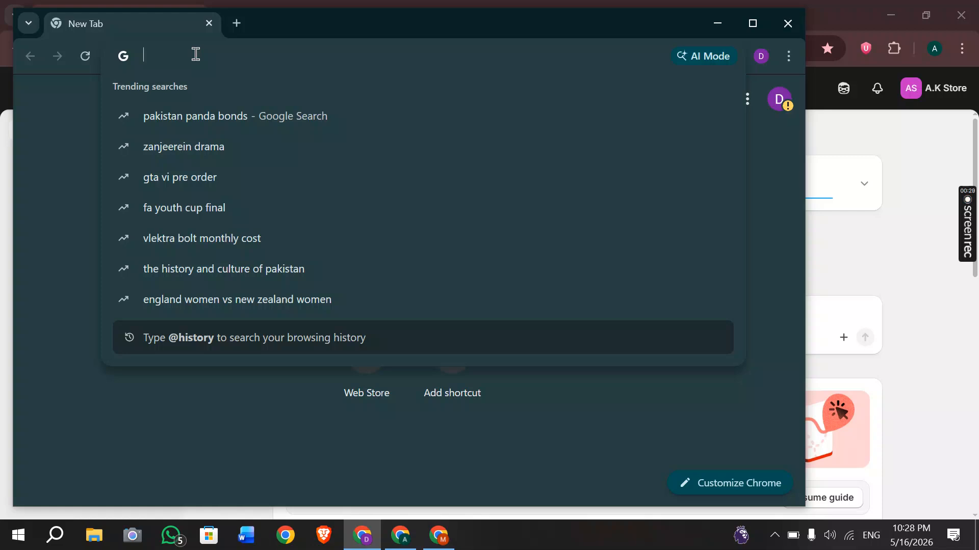
Check the profile's Google account, search 'shopify', and open the sponsored Shopify UK link.
click(779, 98)
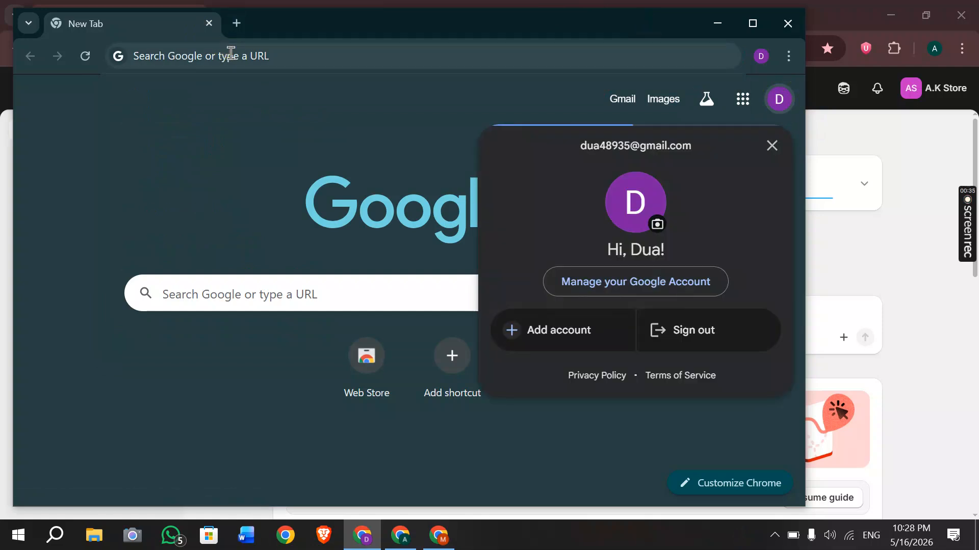
click(230, 53)
text(sho)
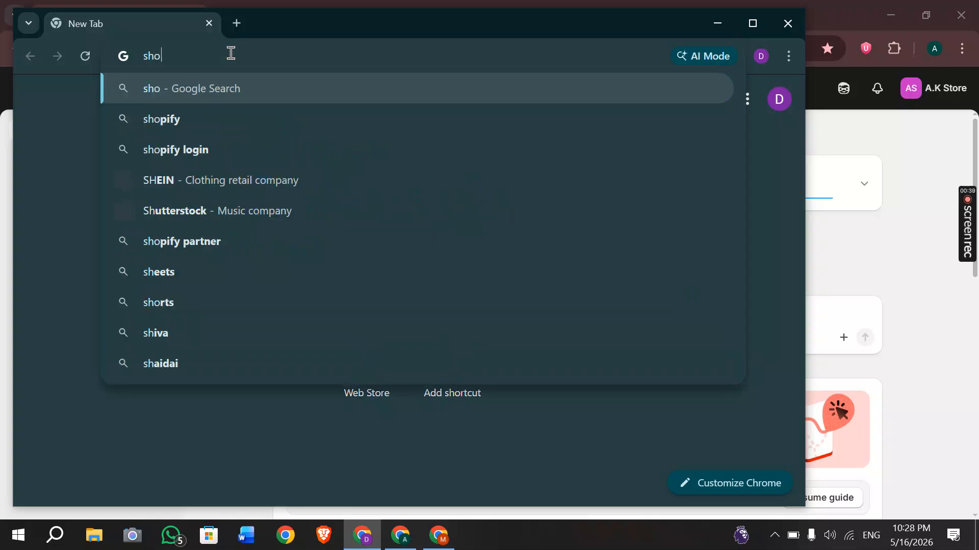
text(pfy)
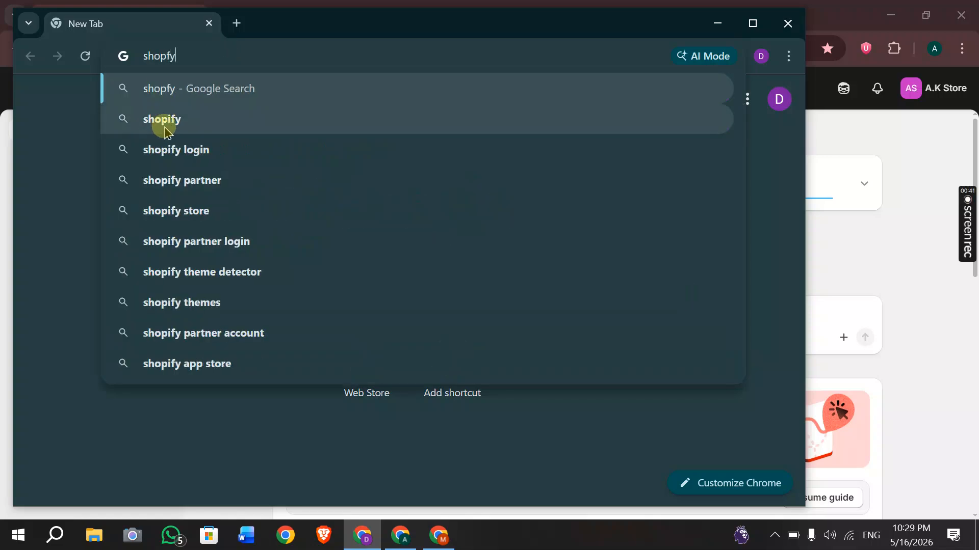
click(164, 126)
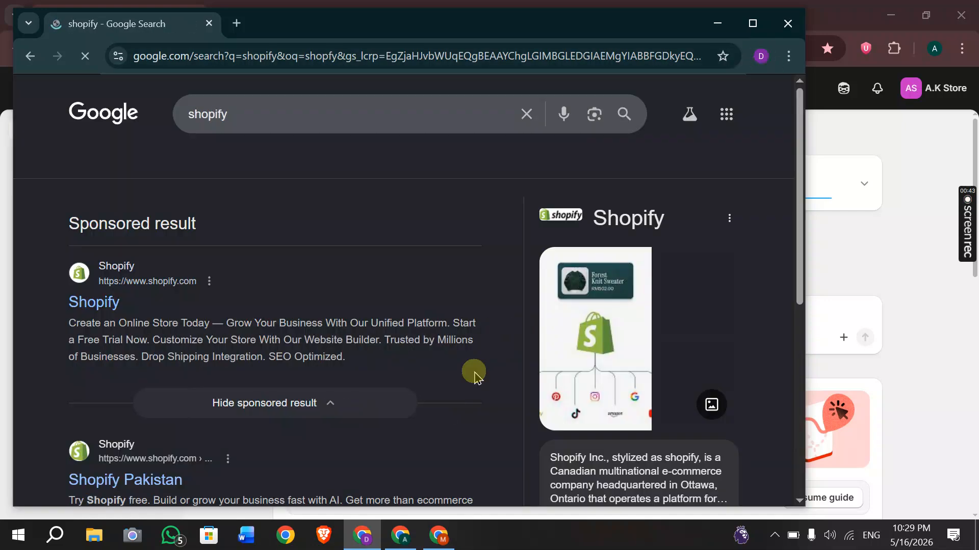
click(95, 306)
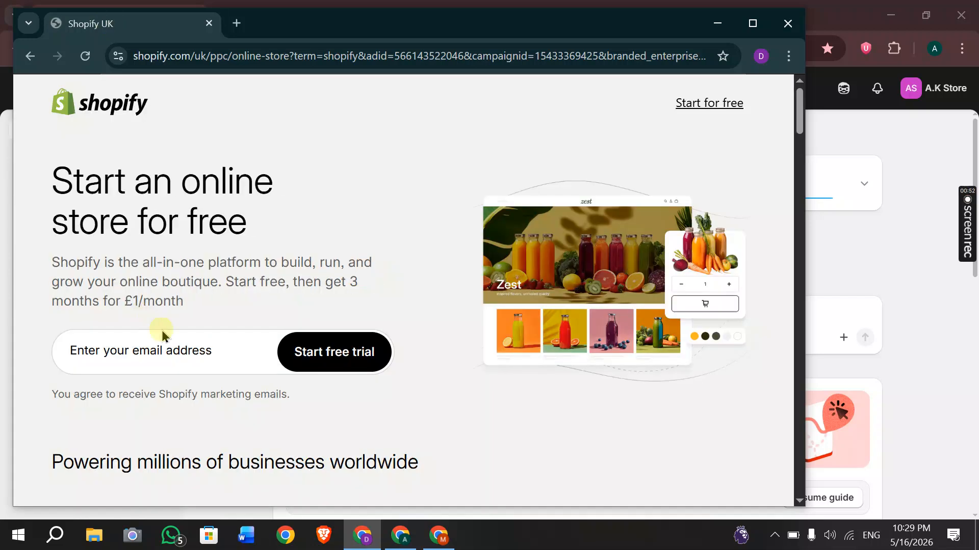
Leave the UK sign-up page for Shopify Pakistan (shopify.com/pk) and maximize the window.
click(163, 342)
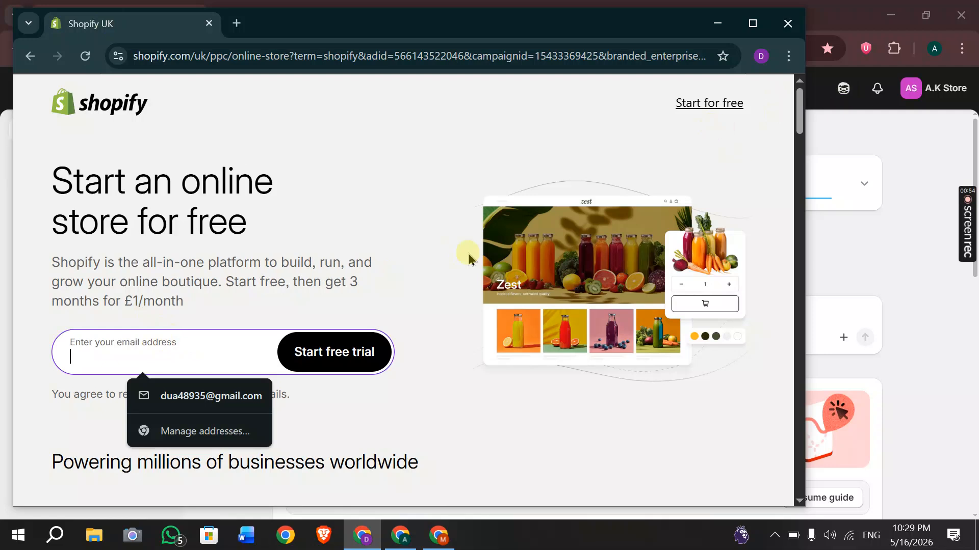
click(30, 57)
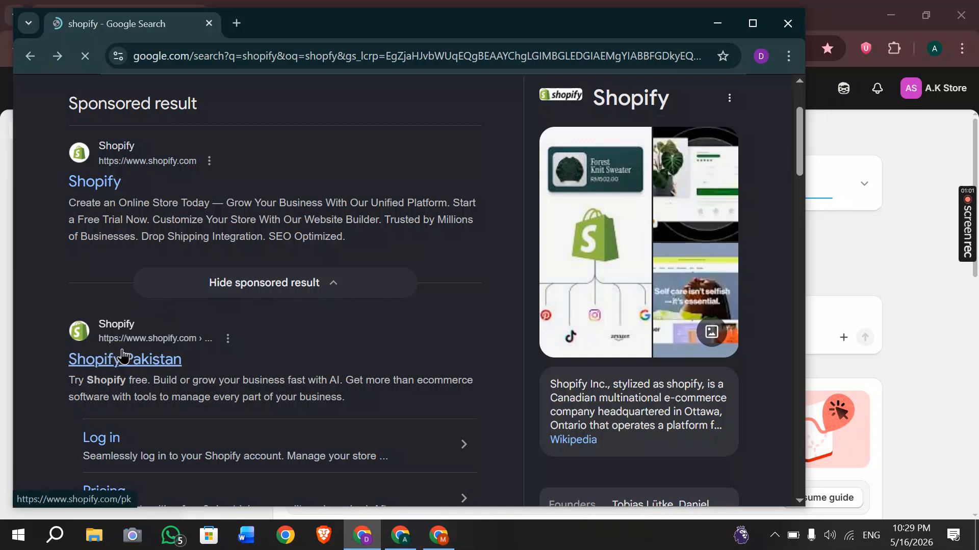
click(153, 368)
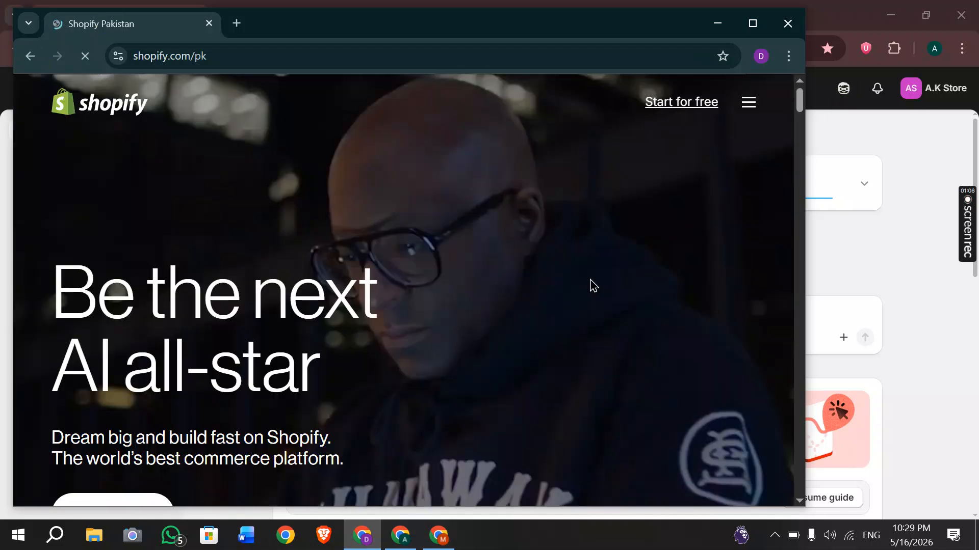
scroll(591, 286, down, 3)
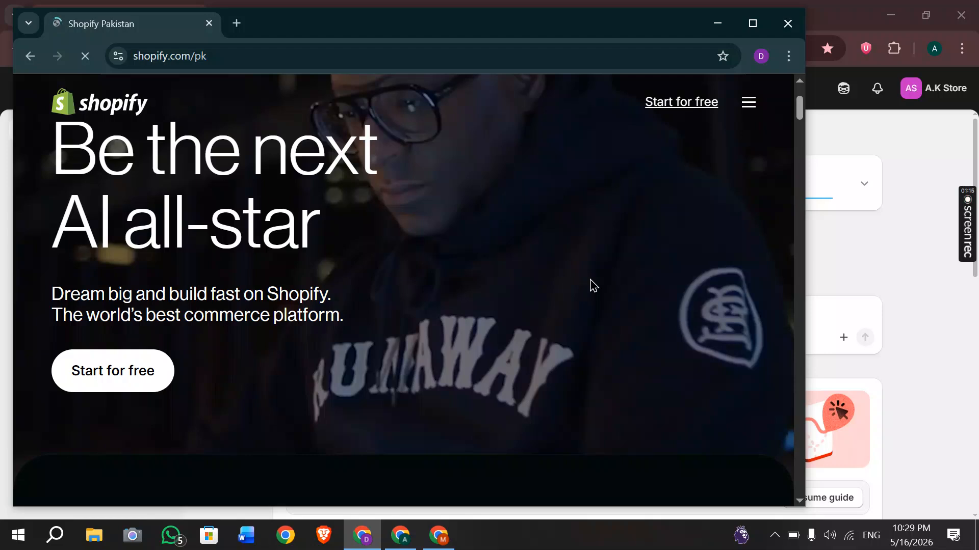
click(757, 24)
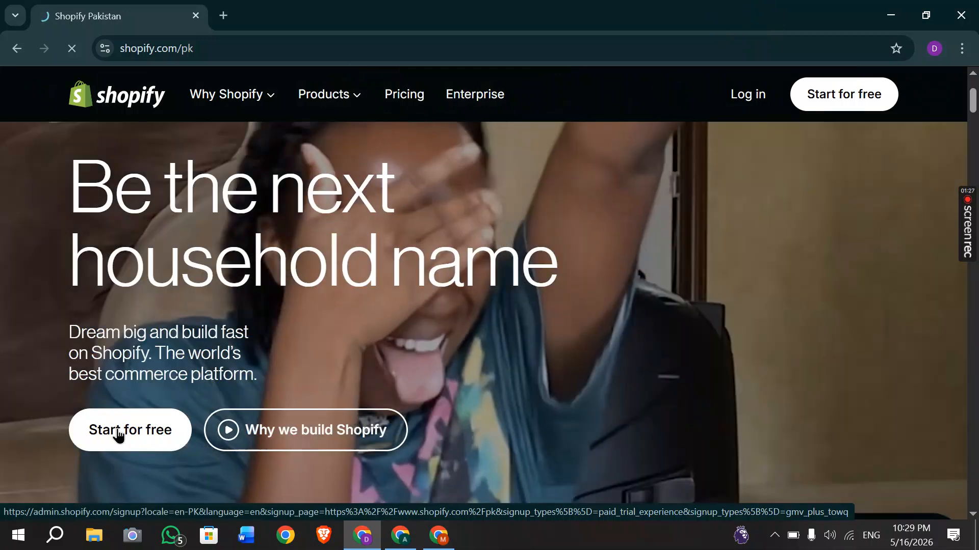
Start the free trial with the saved account e-mail, reach create-password, then switch to WhatsApp.
click(119, 436)
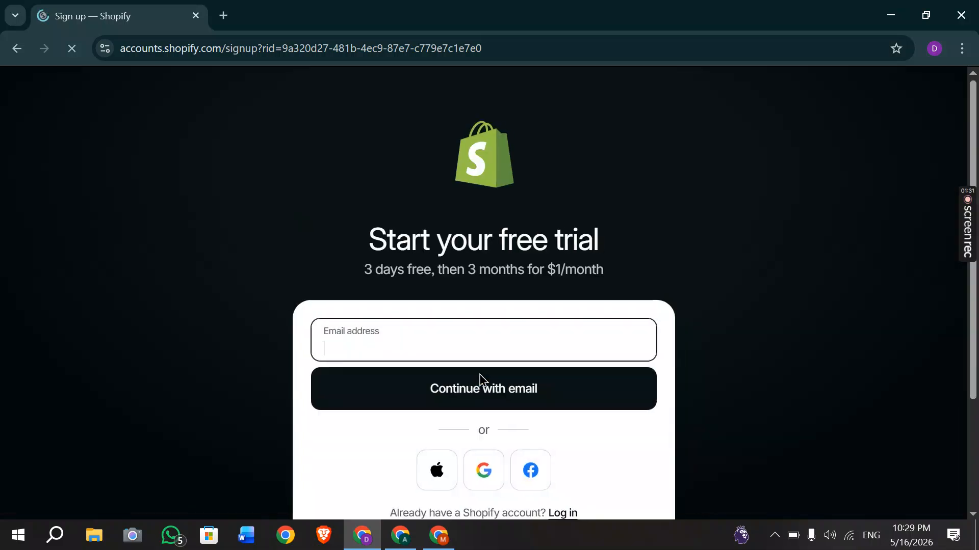
click(390, 350)
click(380, 347)
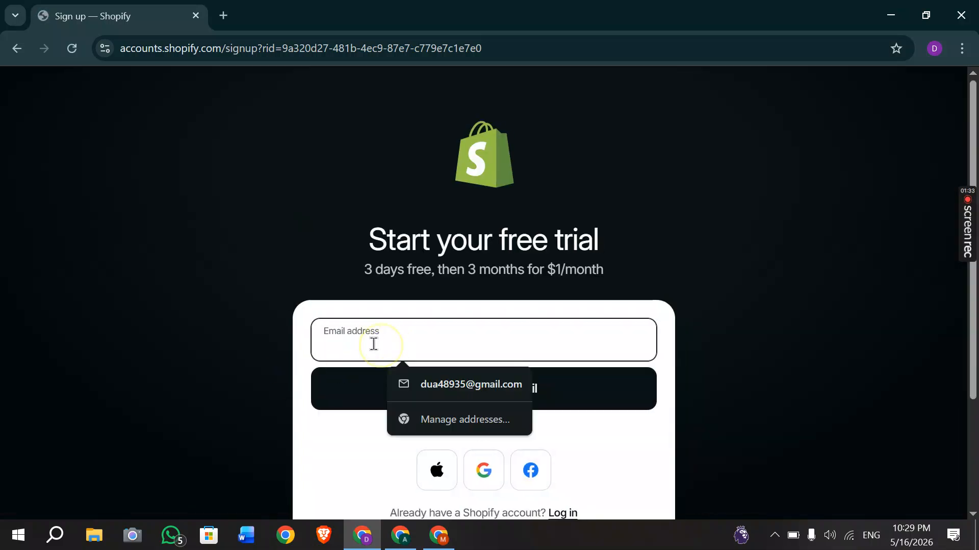
click(431, 381)
click(417, 389)
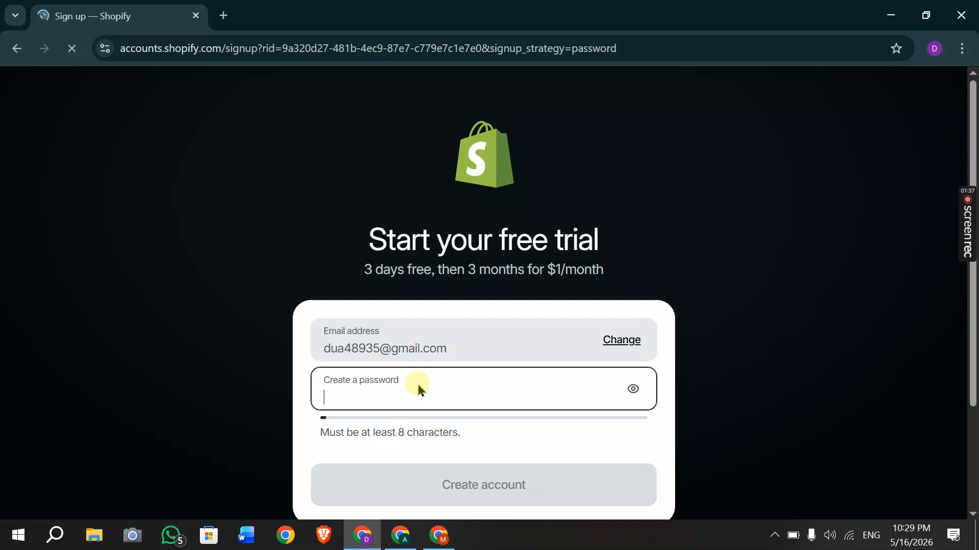
click(379, 395)
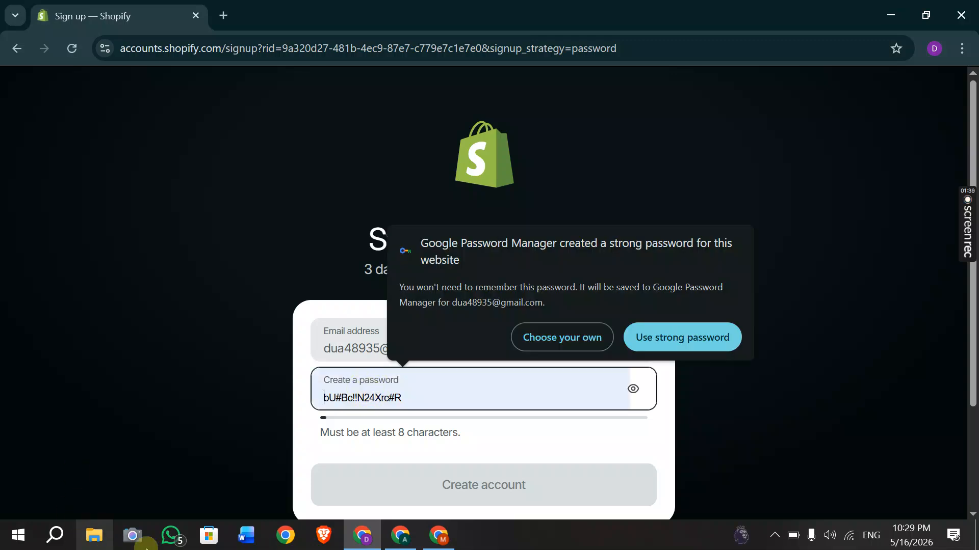
click(176, 539)
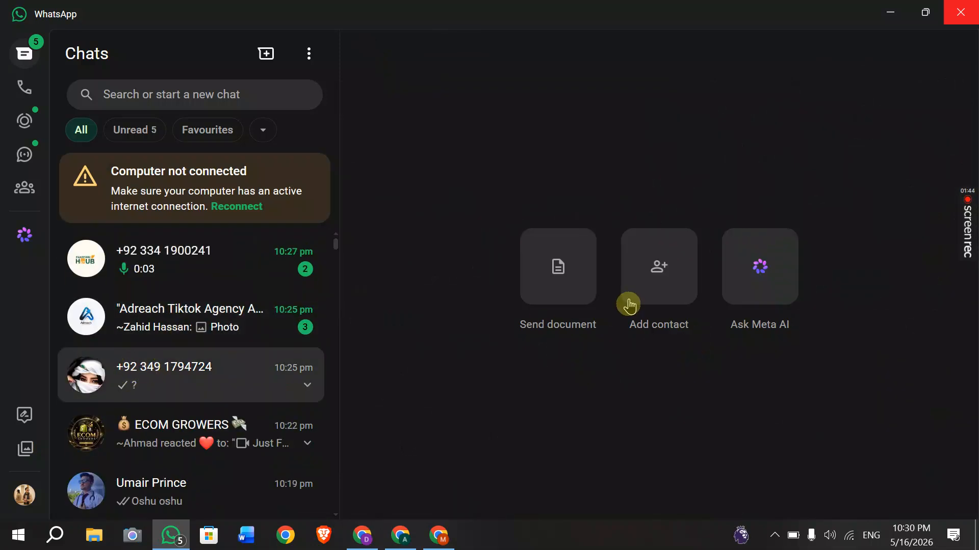
Open the client's chat, find the earlier login-details message, select the password, and return to Chrome.
click(189, 381)
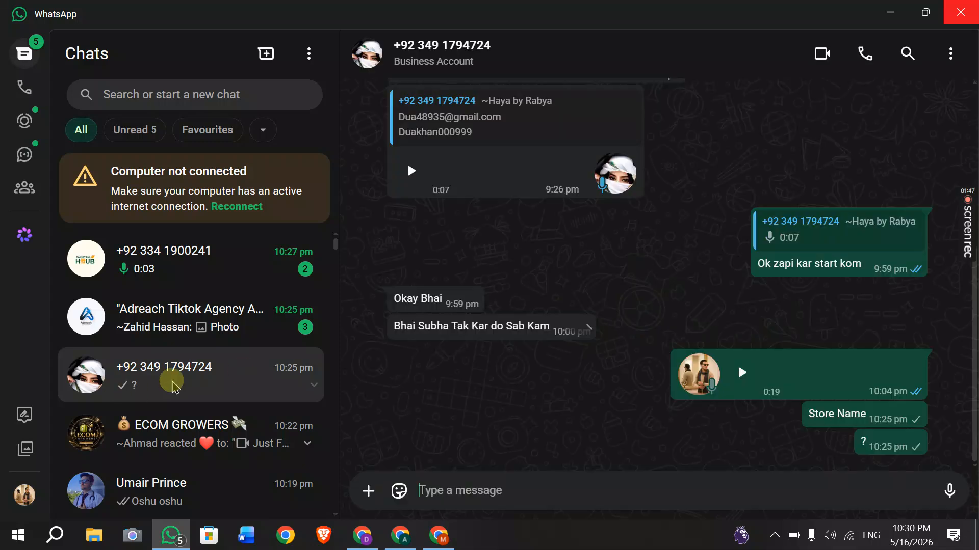
scroll(627, 290, up, 3)
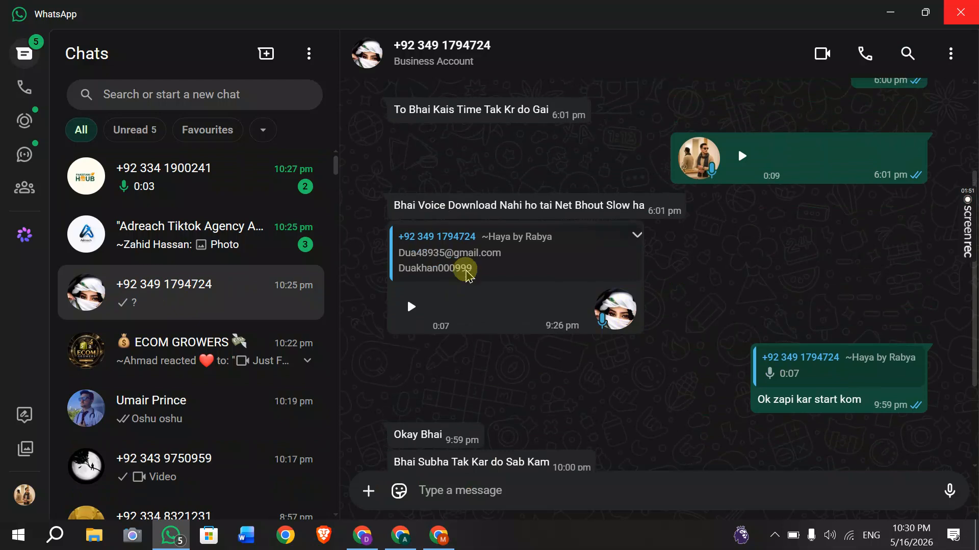
scroll(498, 282, up, 3)
scroll(530, 270, up, 2)
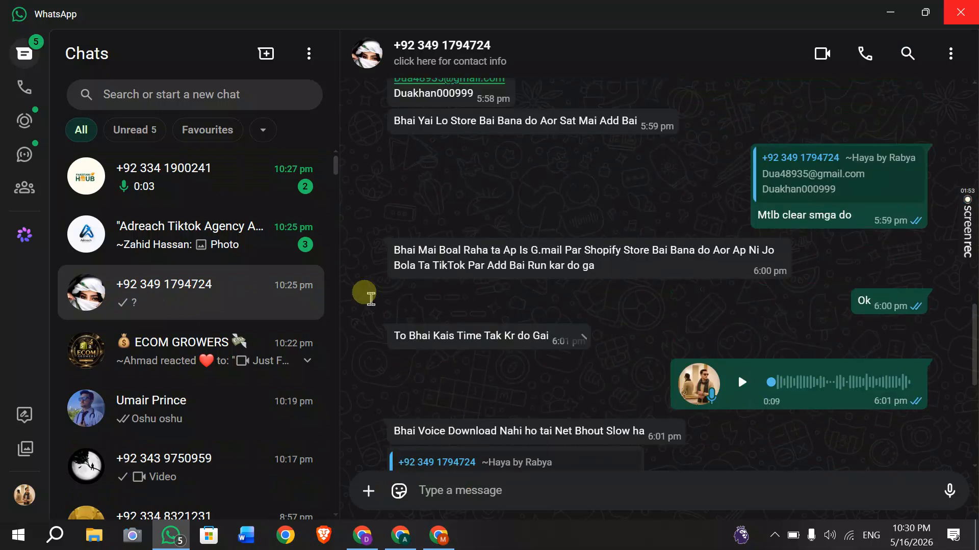
double_click(435, 95)
click(357, 540)
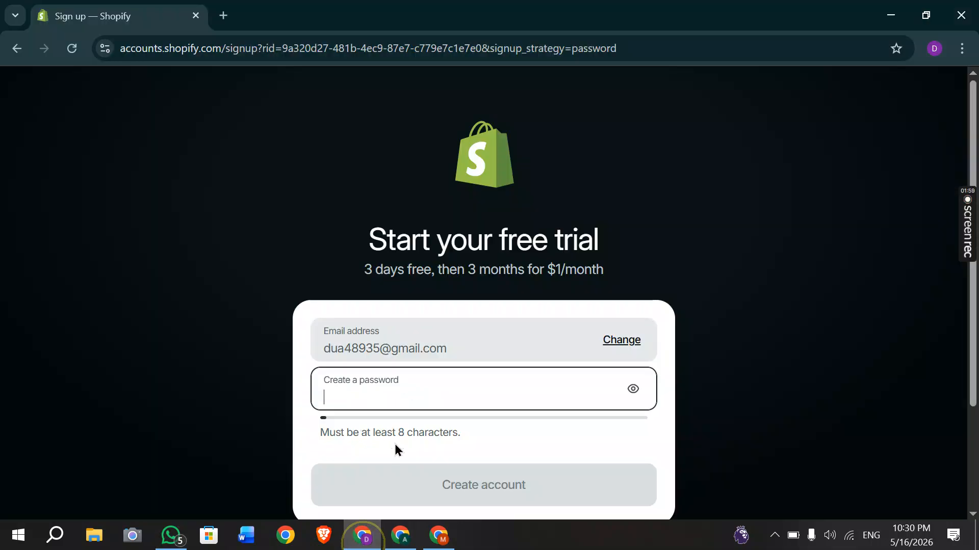
Paste the copied password into Create a password and create the account.
key(ctrl+v)
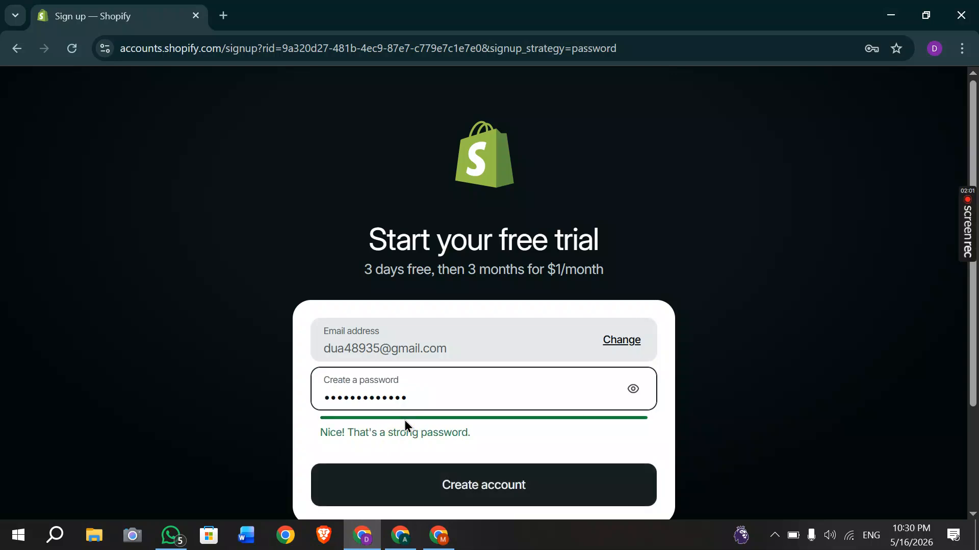
click(464, 497)
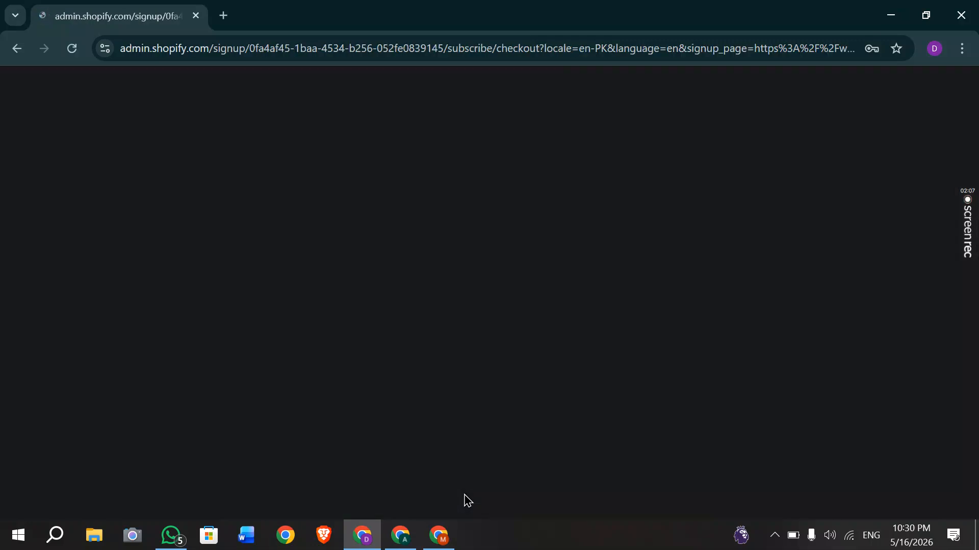
Save the login in Chrome, then highlight the '3 days free' and '$1/mo for 3 months' lines.
click(788, 284)
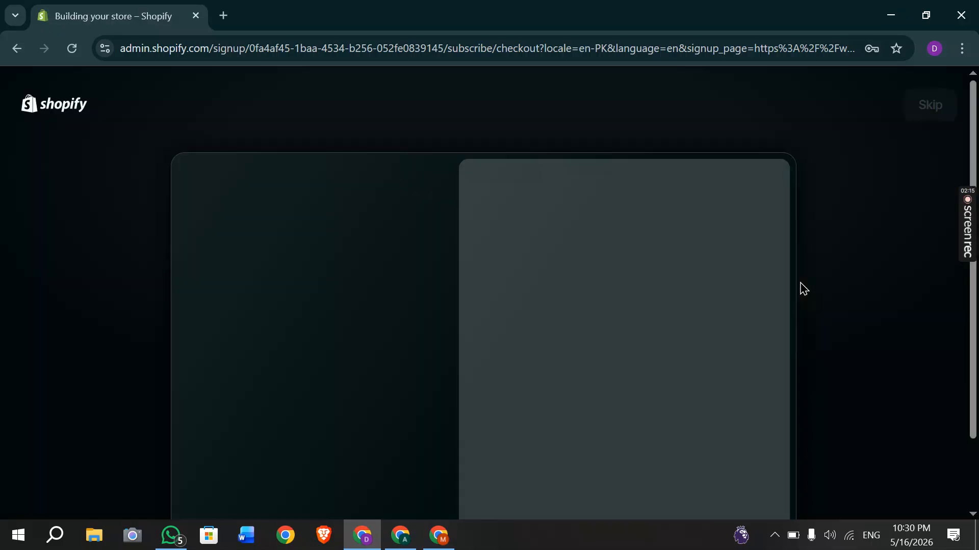
click(566, 217)
scroll(503, 278, down, 1)
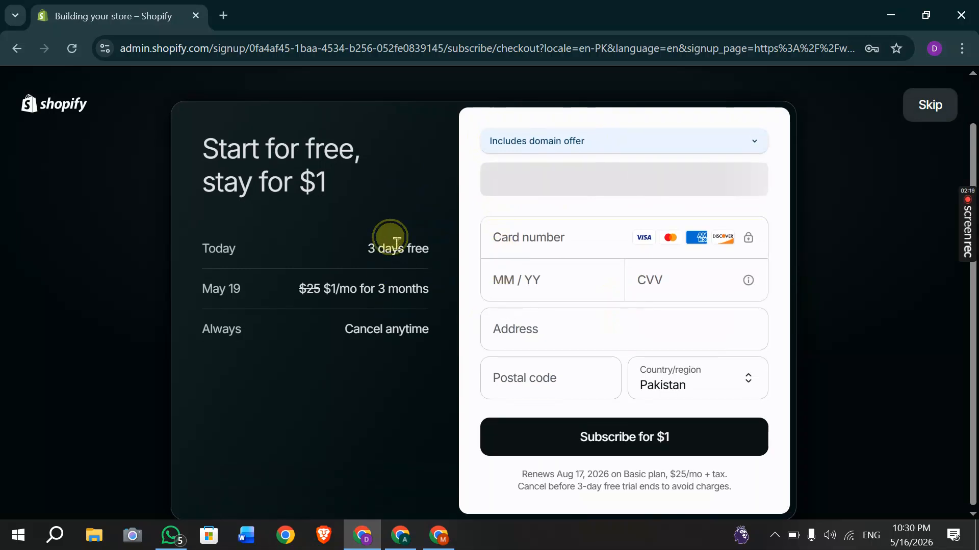
triple_click(397, 248)
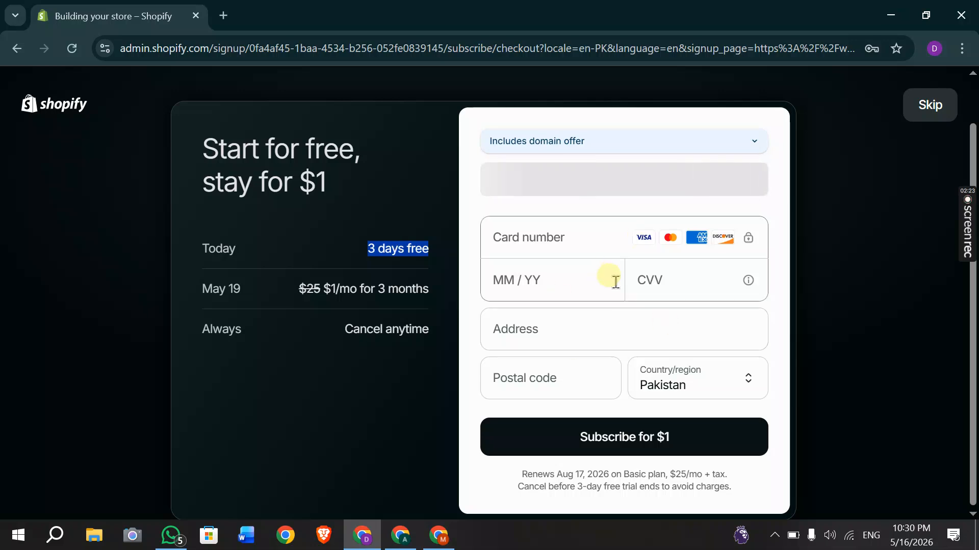
click(560, 274)
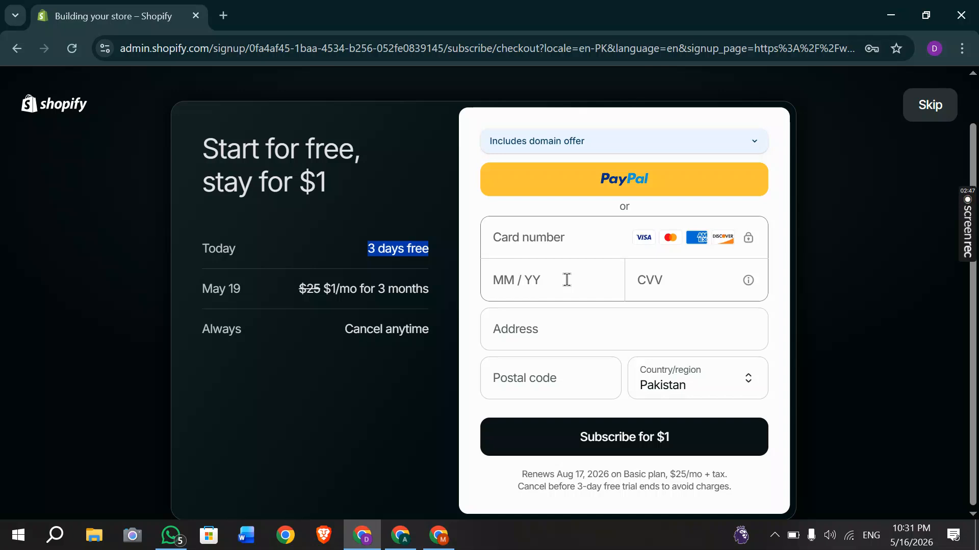
triple_click(337, 288)
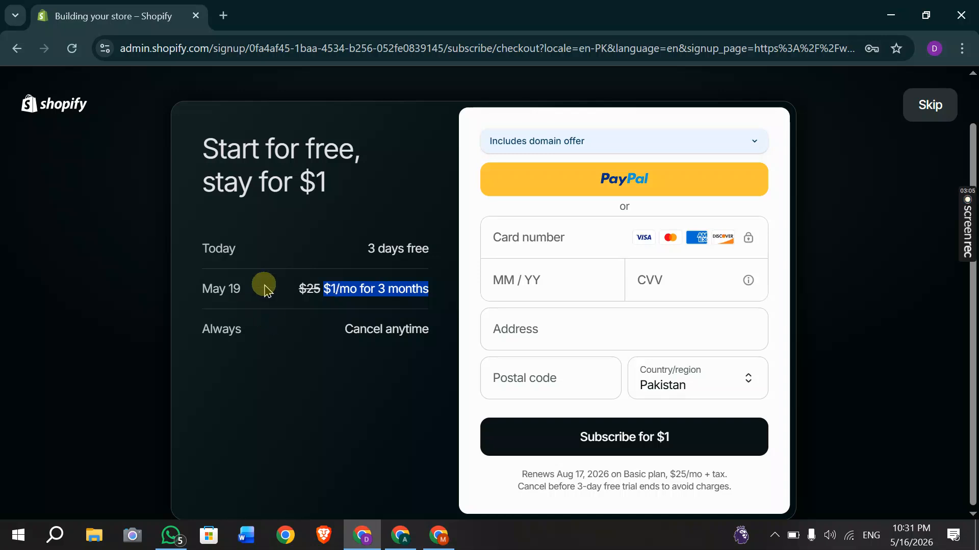
Highlight the struck-through $25 price beside the $1/mo for 3 months offer.
double_click(311, 287)
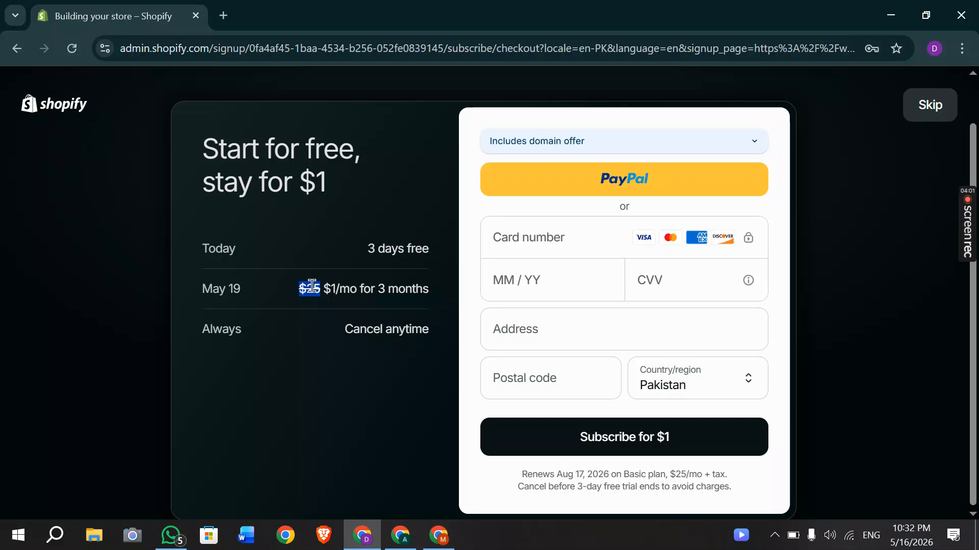
click(313, 286)
double_click(311, 287)
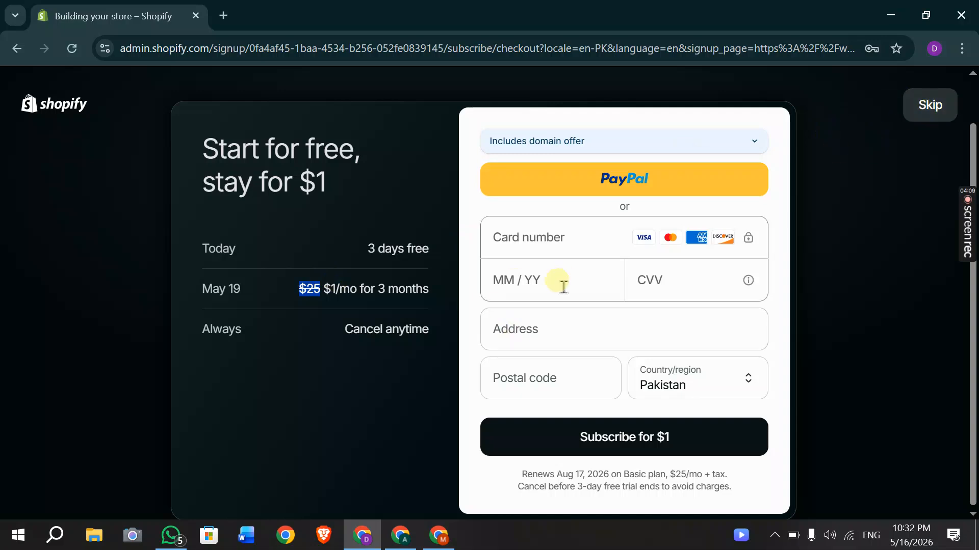
click(915, 113)
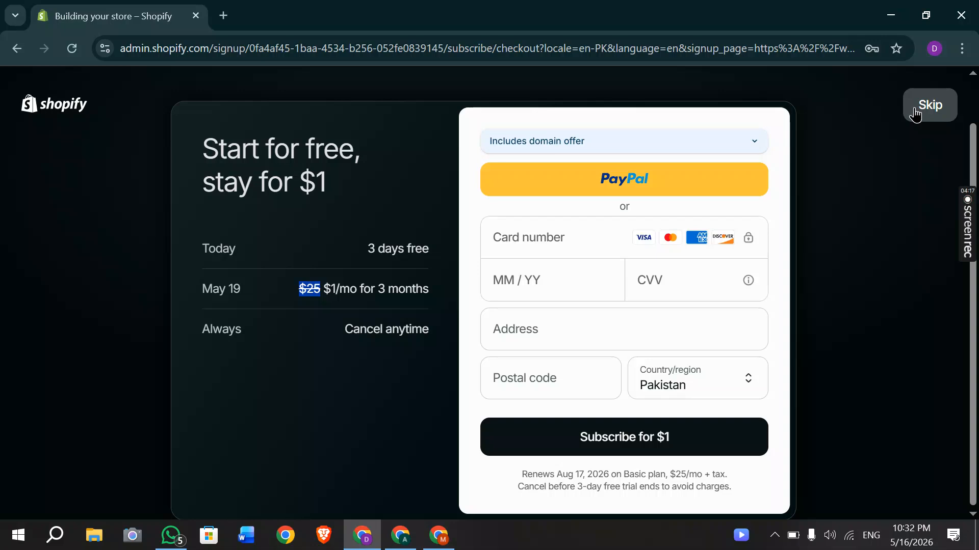
Skip the payment step and choose 'I'll do this later' on the store-details form.
click(915, 113)
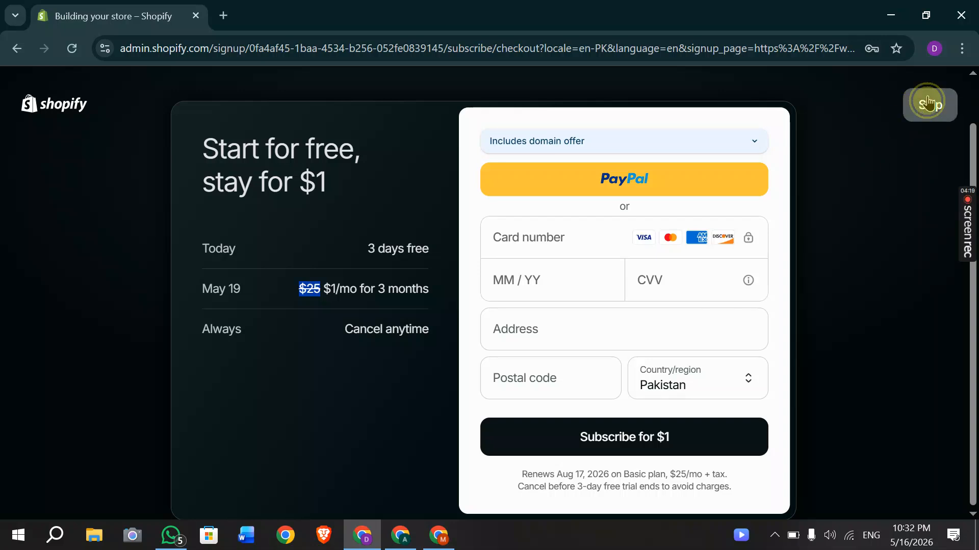
click(780, 142)
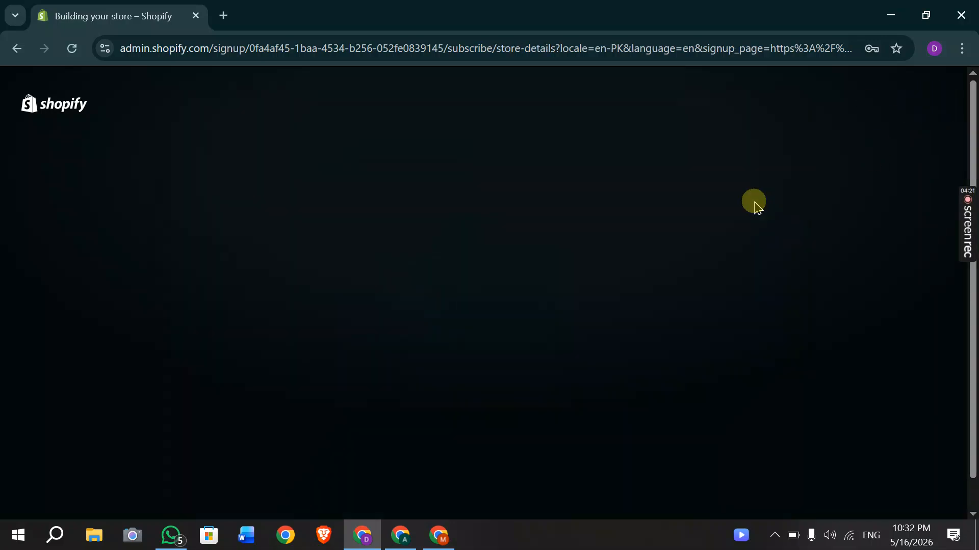
scroll(458, 319, down, 1)
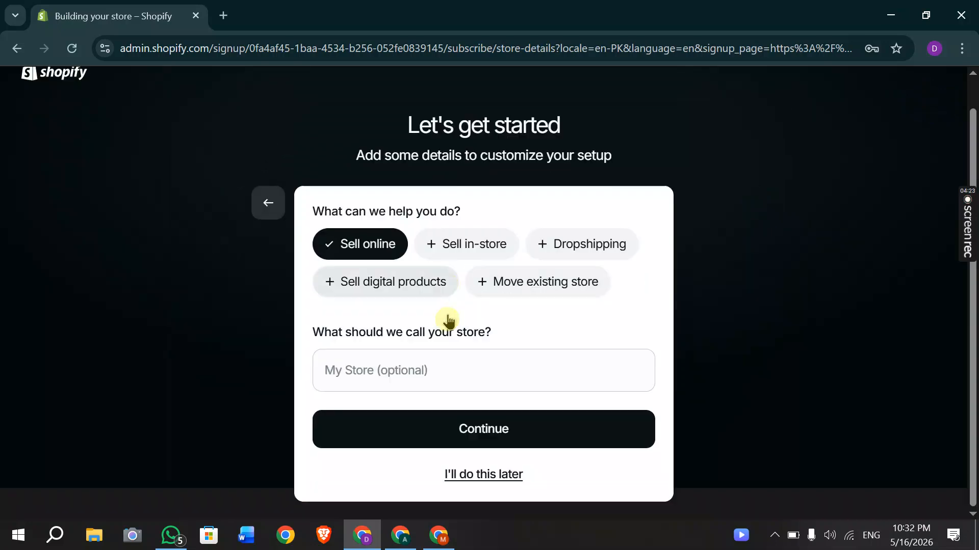
click(479, 475)
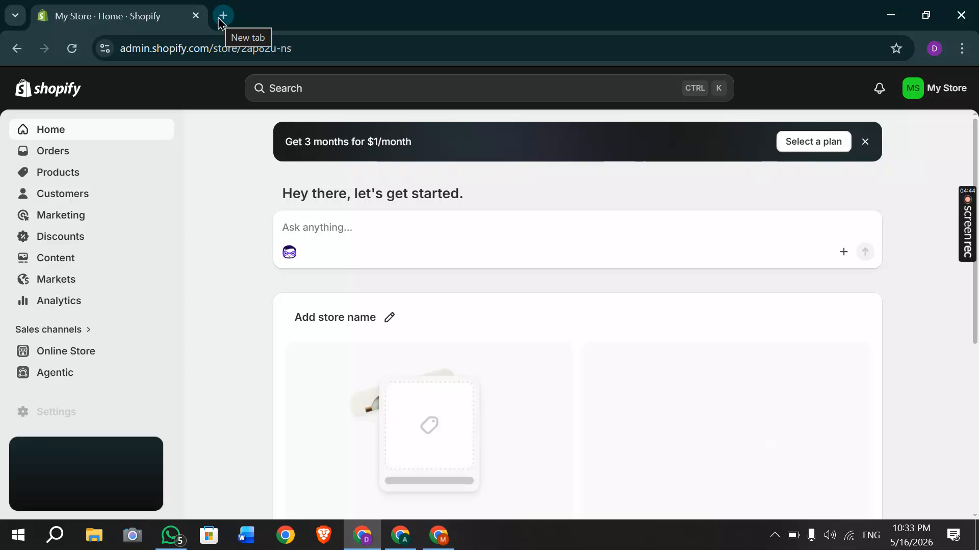
In a new tab, search 'vpn extension' and open the Urban VPN website.
click(220, 17)
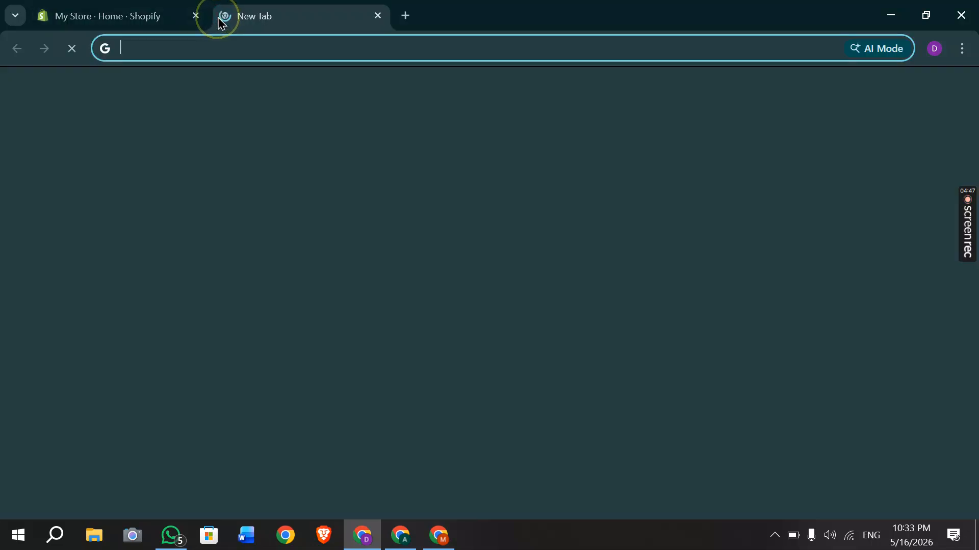
click(265, 41)
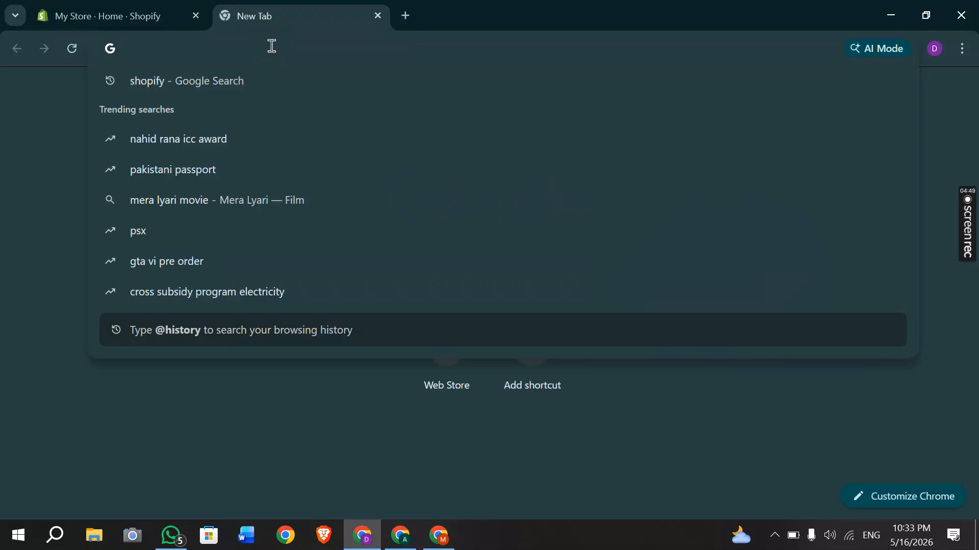
text(vpn)
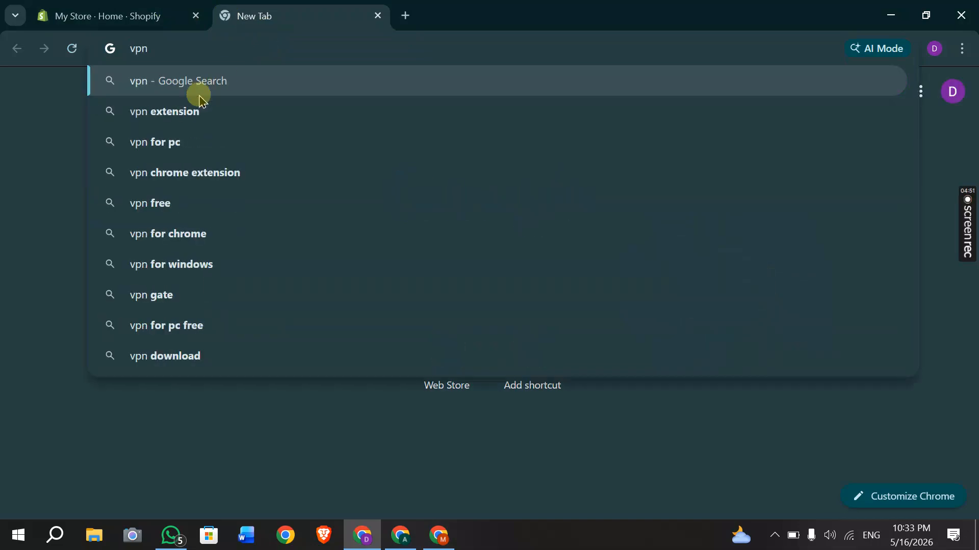
click(194, 111)
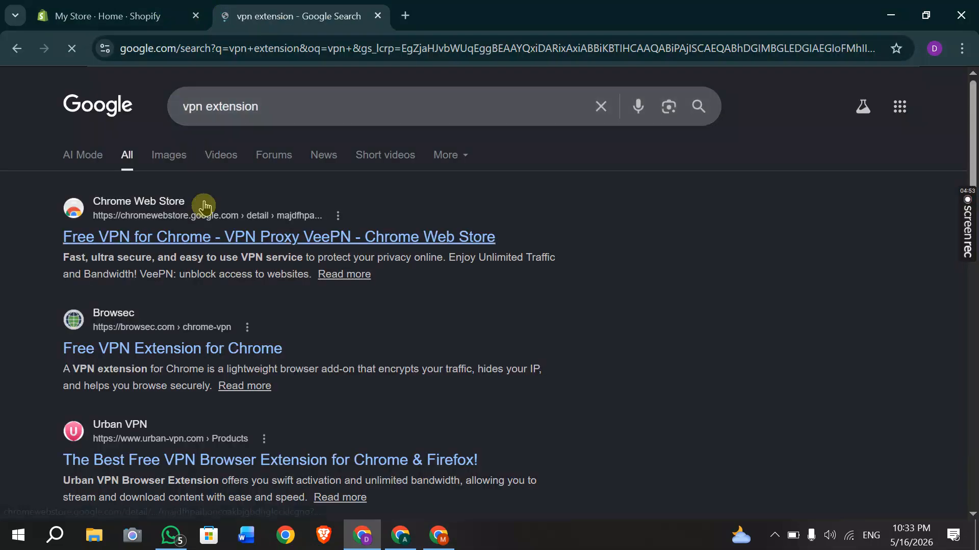
scroll(234, 244, down, 2)
click(111, 342)
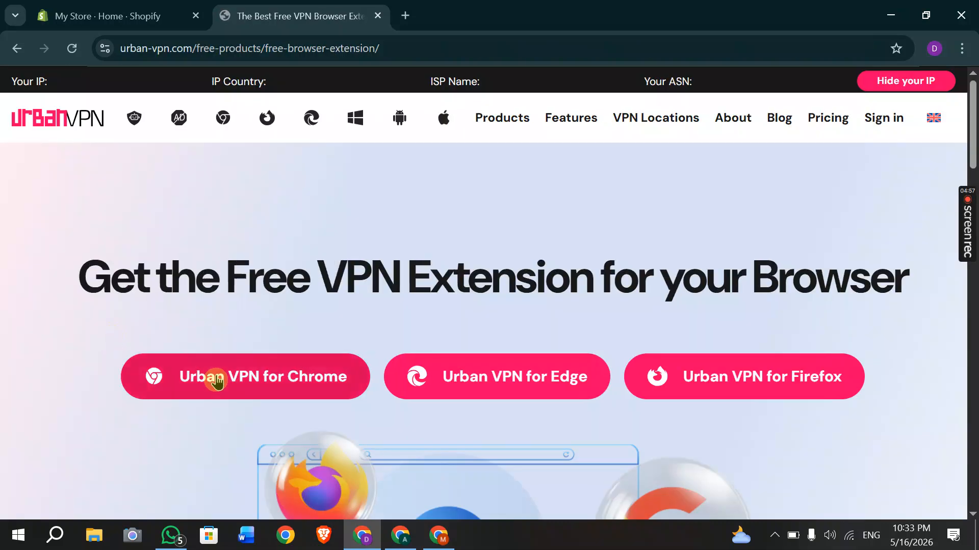
Add Urban VPN Proxy to Chrome from its Chrome Web Store page.
click(216, 380)
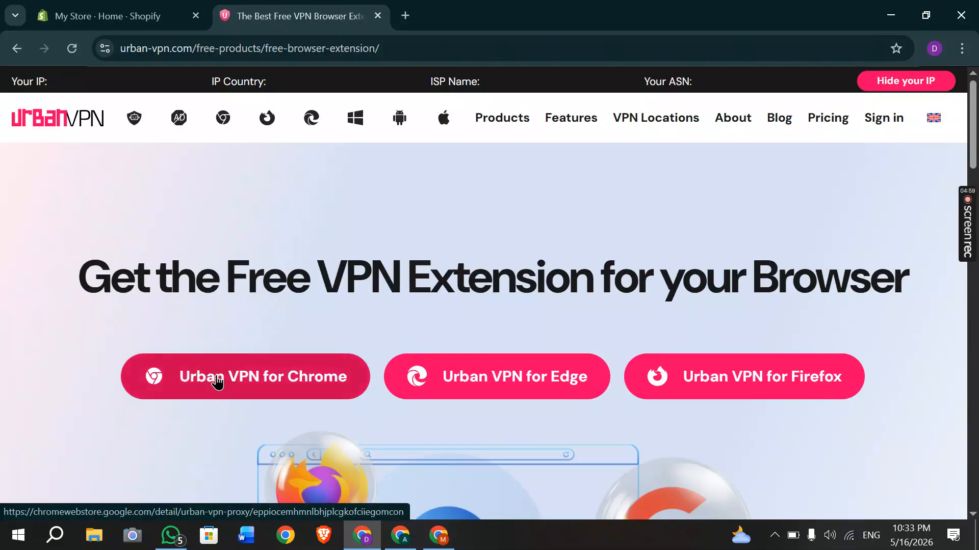
click(216, 379)
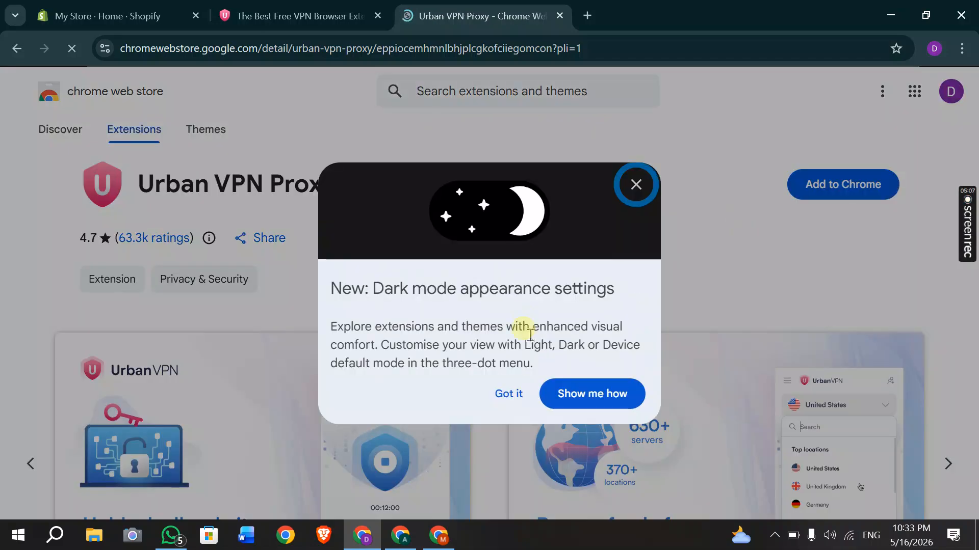
click(635, 185)
click(853, 195)
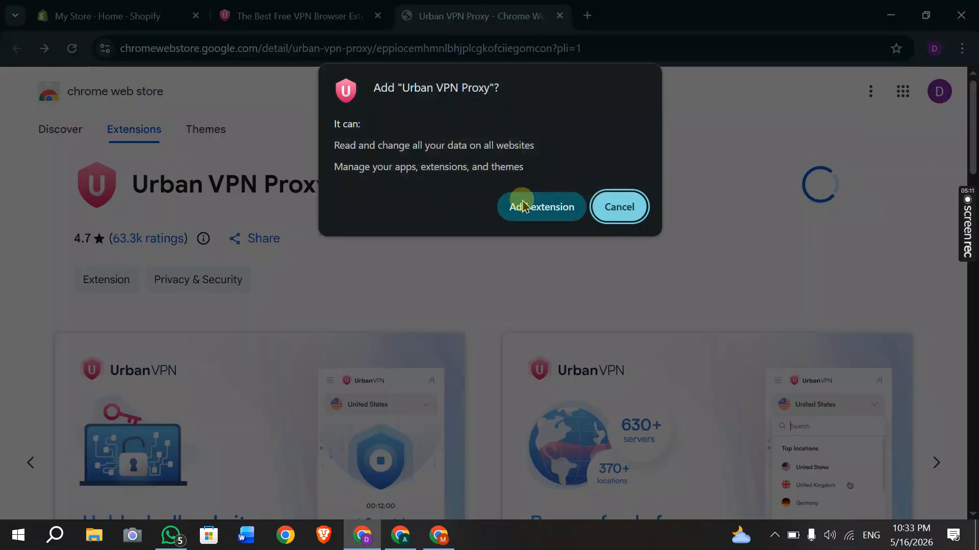
click(523, 205)
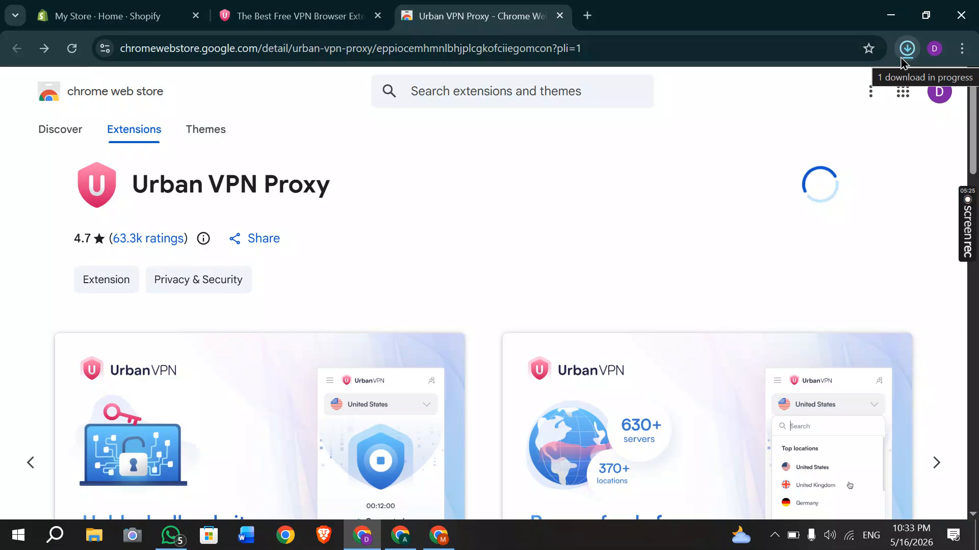
Dismiss the download notice and confirm Urban VPN appears in the extensions list.
click(266, 11)
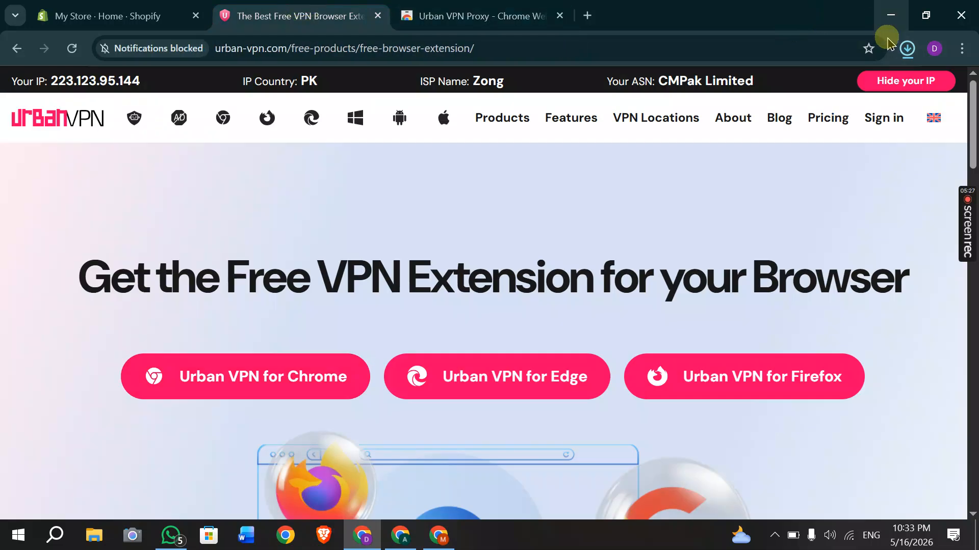
click(407, 15)
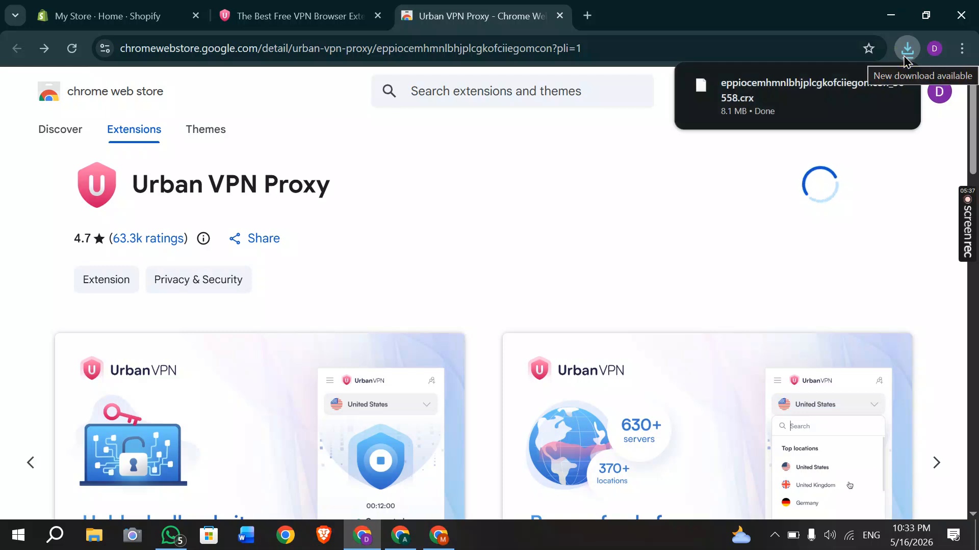
click(906, 48)
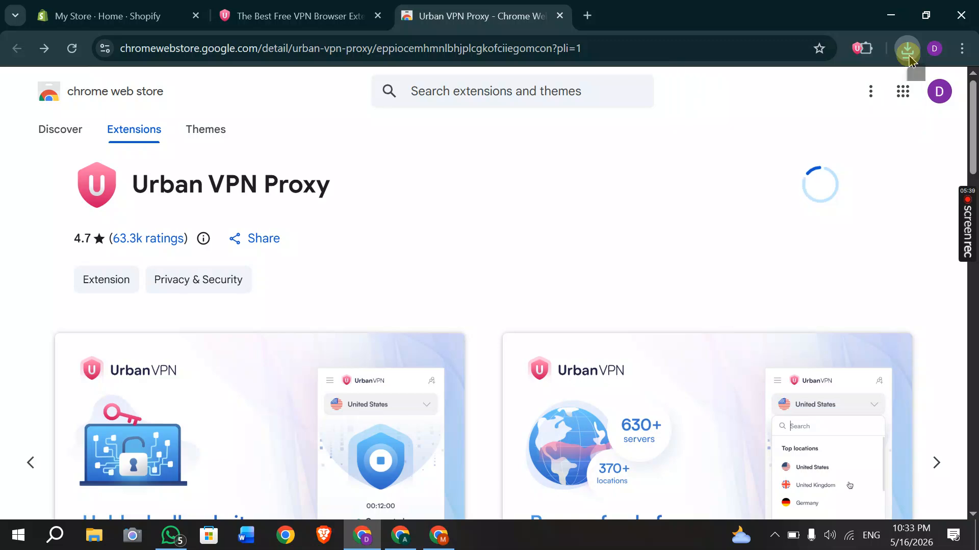
click(893, 49)
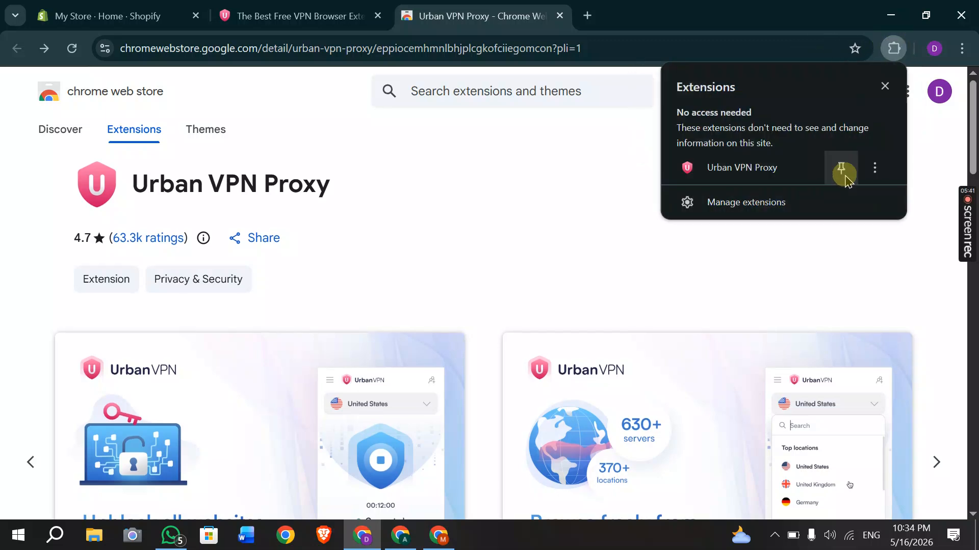
Pin Urban VPN Proxy to the Chrome toolbar, close its thank-you page, and launch its panel.
click(844, 174)
click(756, 175)
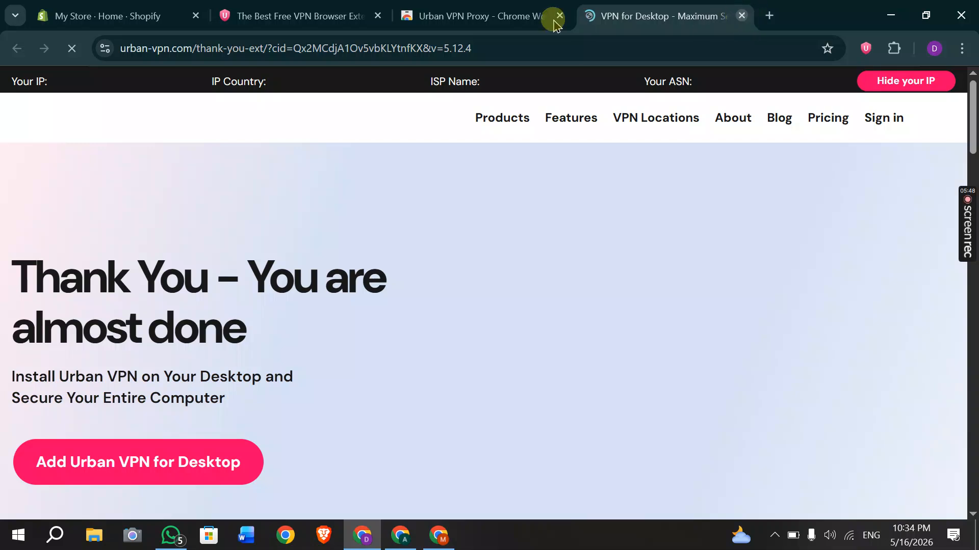
click(741, 16)
click(866, 48)
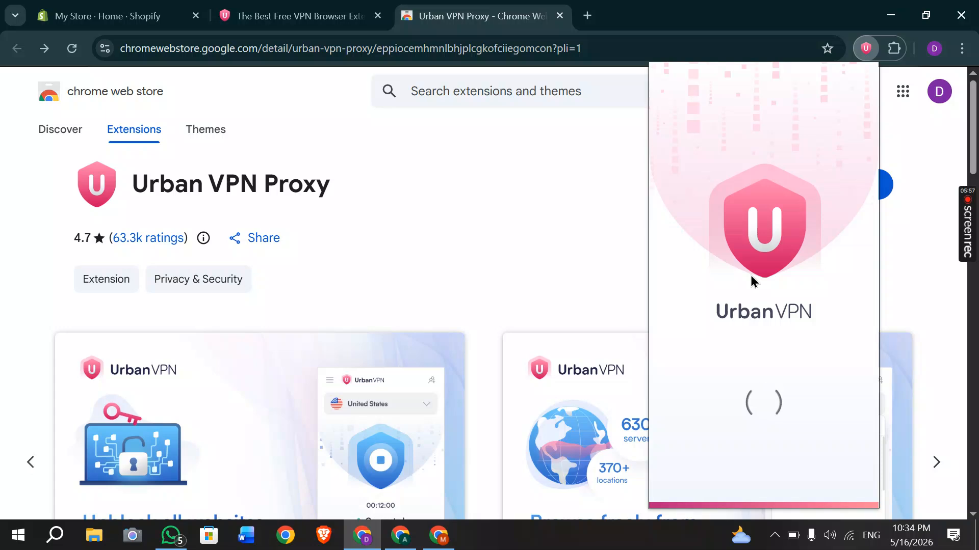
Accept Urban VPN's terms and connect through United Arab Emirates, found by searching 'uni'.
click(705, 483)
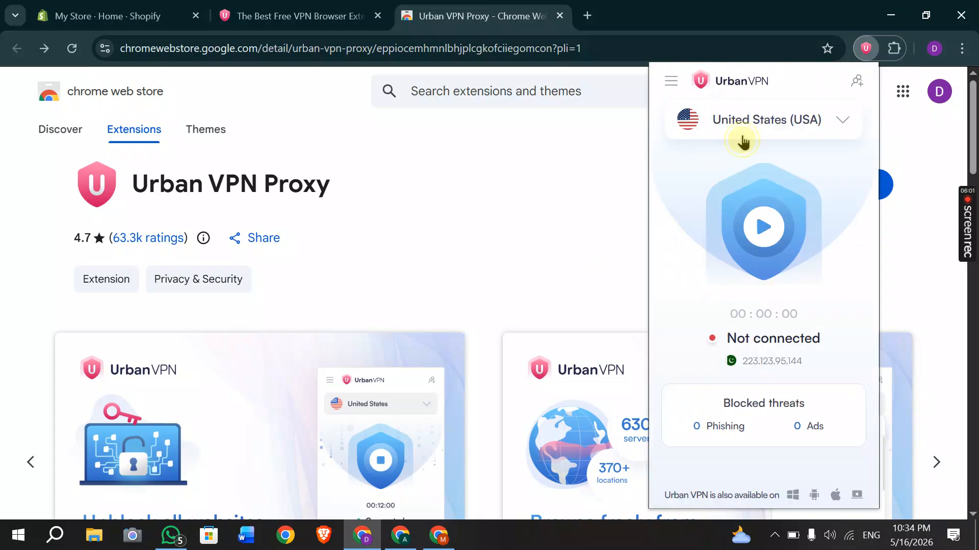
click(742, 142)
click(723, 168)
text(uni)
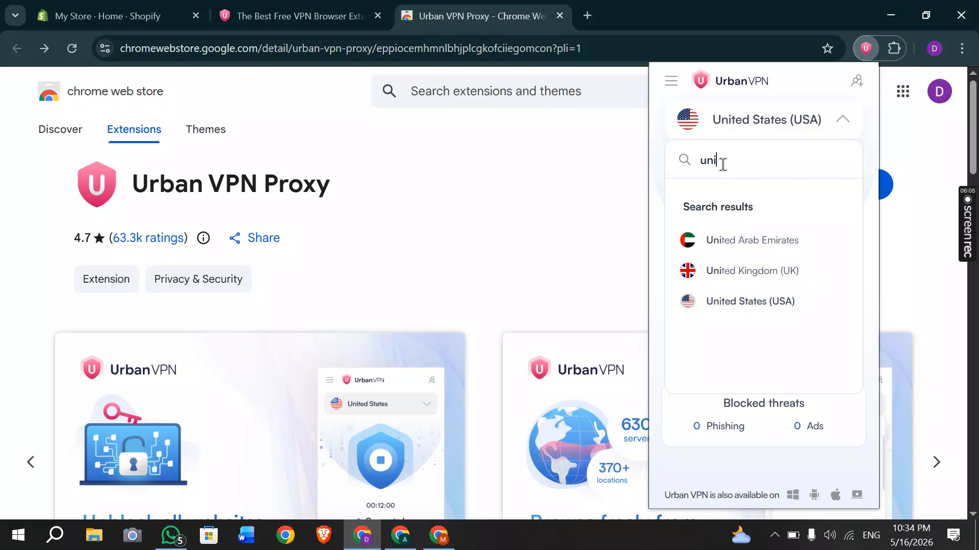
click(737, 243)
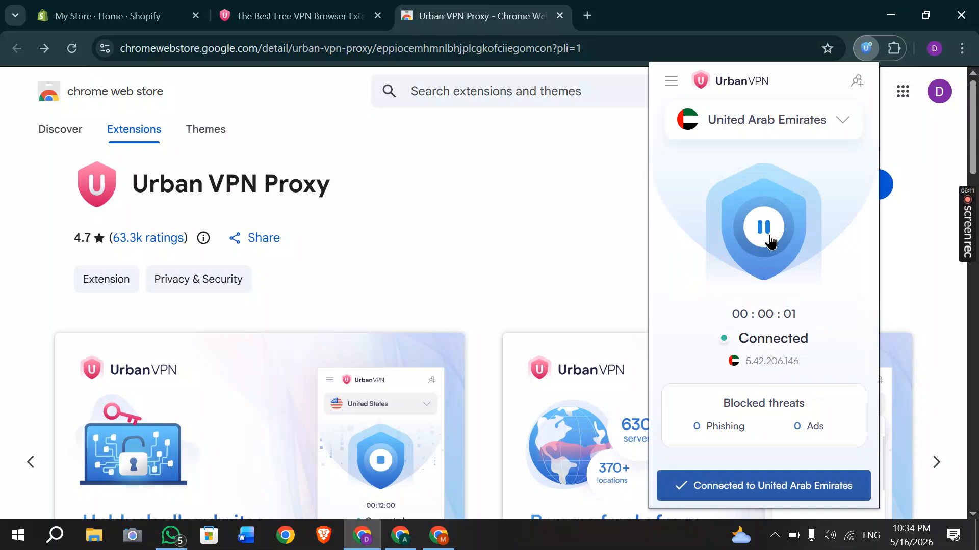
From a new tab, disconnect Urban VPN and switch back to the Shopify store admin.
click(586, 15)
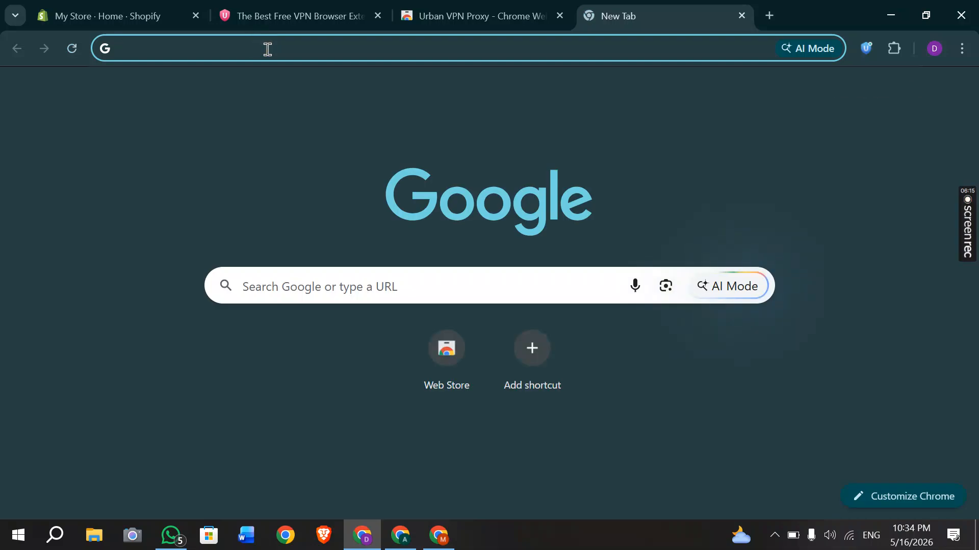
click(873, 54)
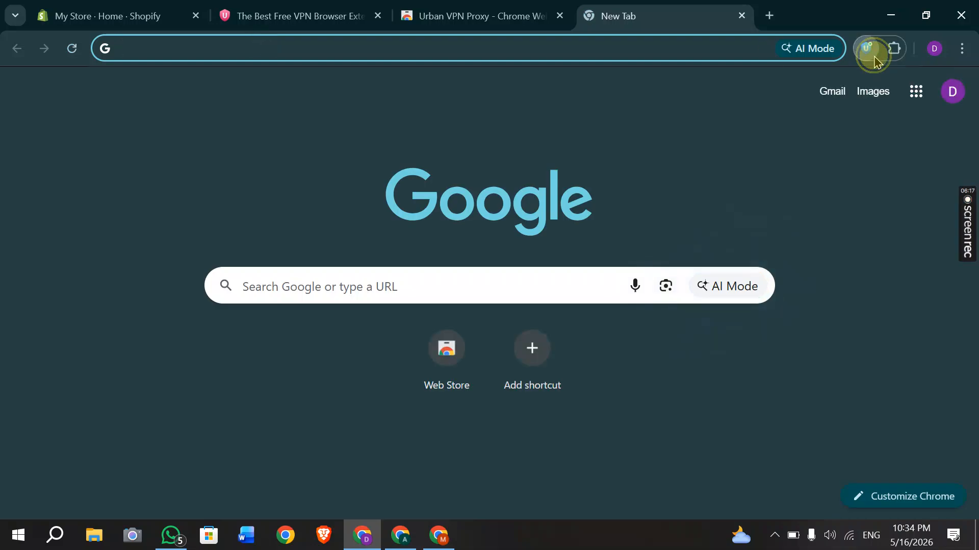
click(766, 237)
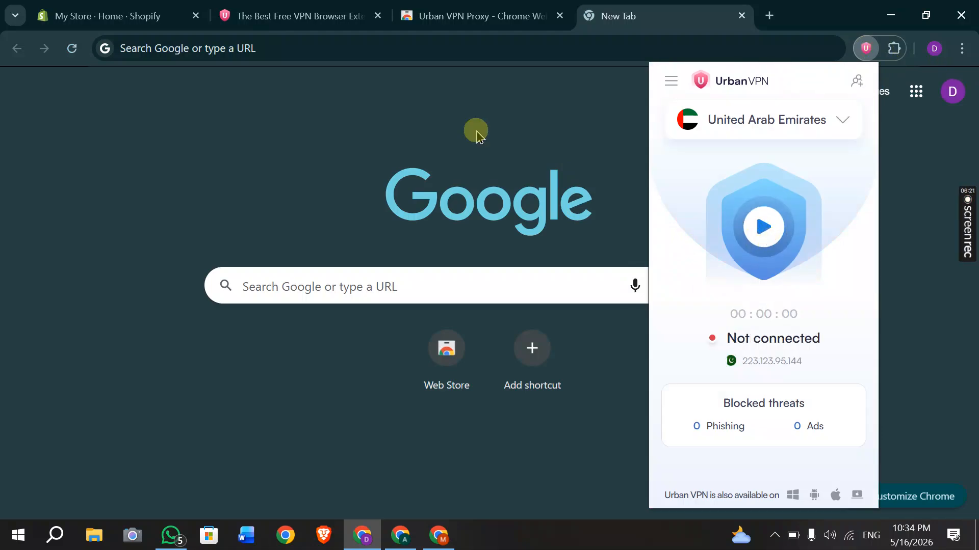
click(51, 6)
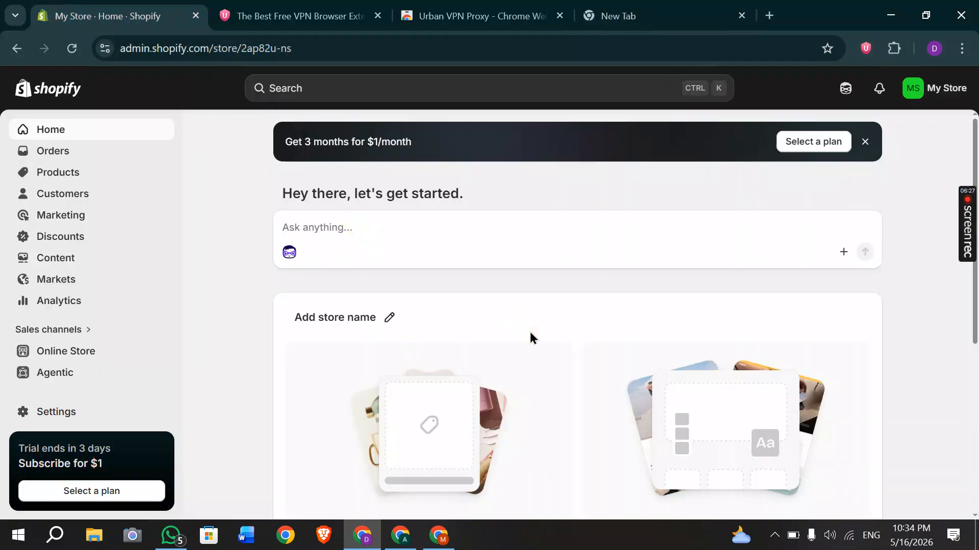
Check the 'Get 3 months for $1/month' trial banner and go to its plan selection page.
click(317, 140)
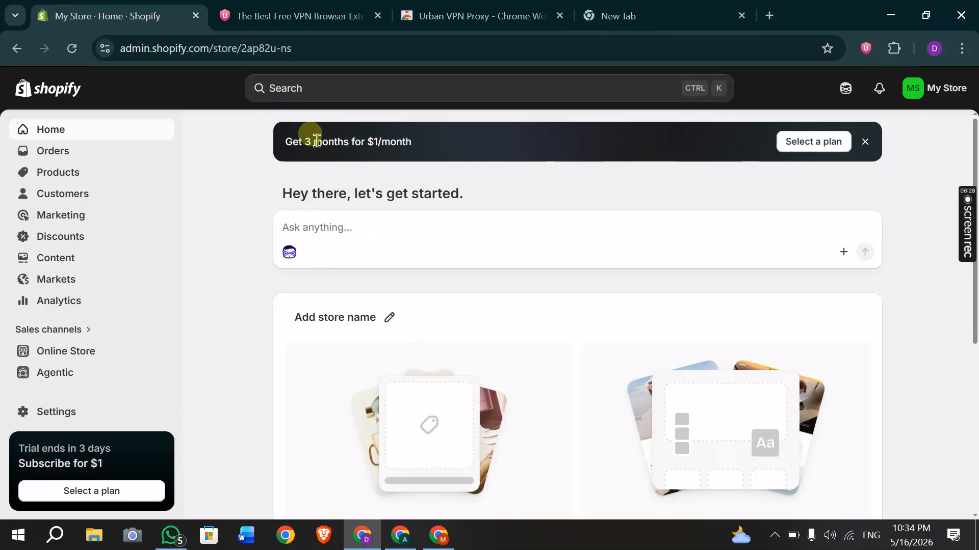
triple_click(316, 140)
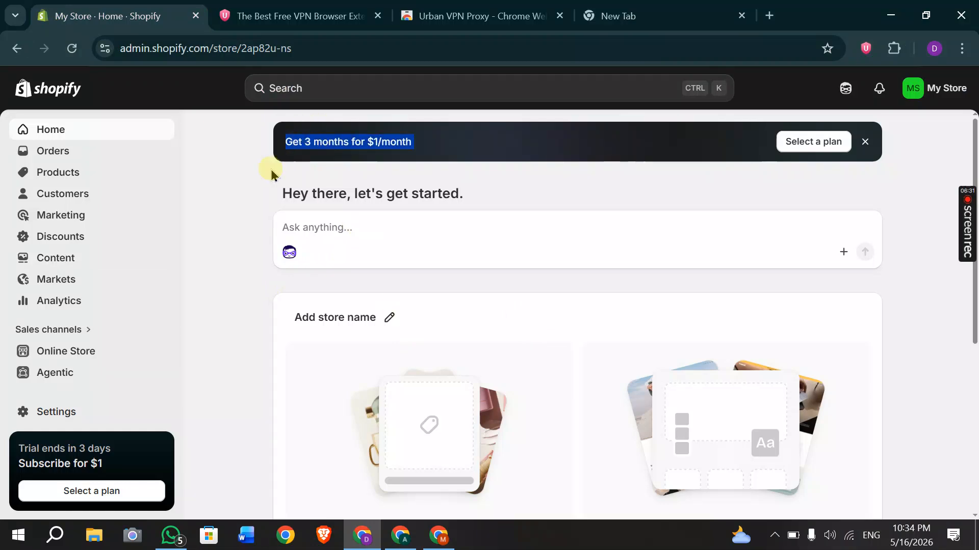
click(254, 206)
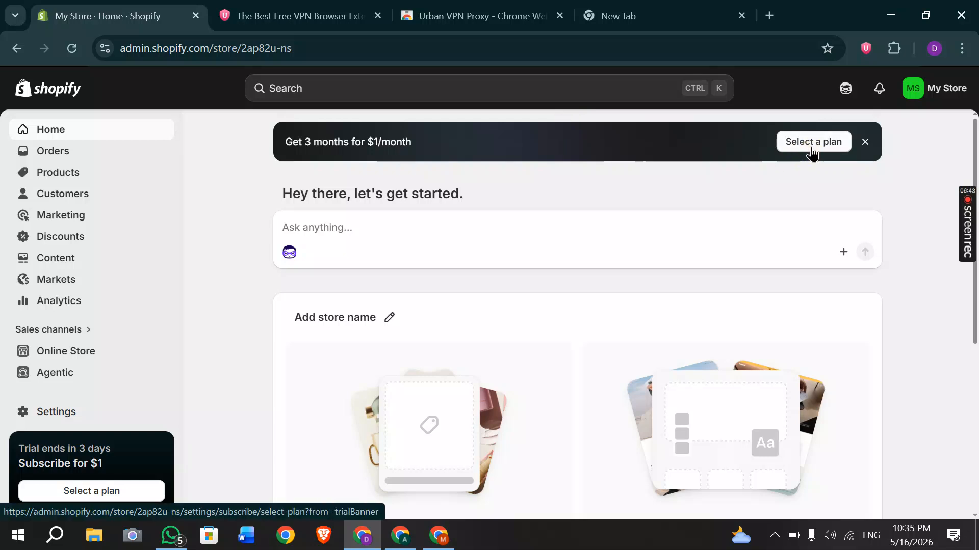
click(811, 149)
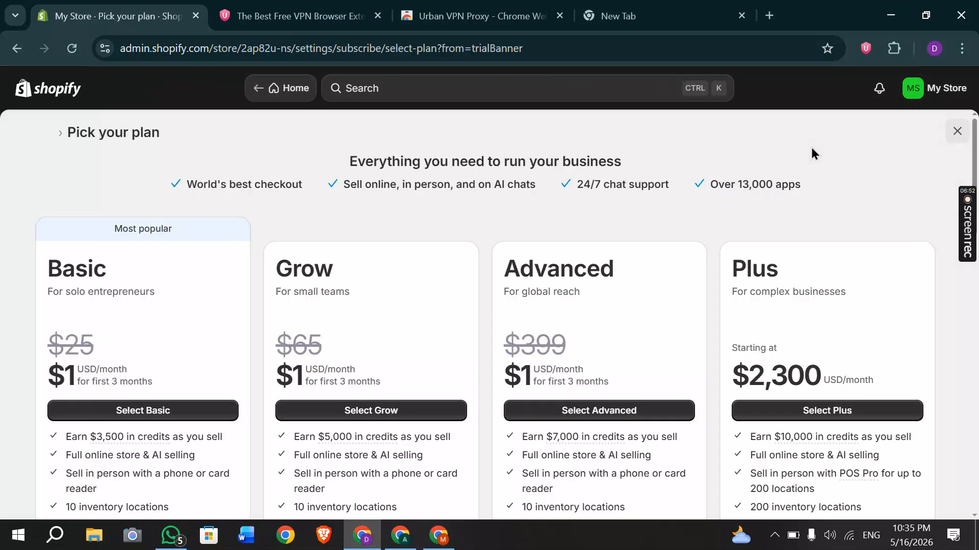
Compare the Basic plan's old $25 price with its 3-month offer, then select Basic.
click(205, 250)
scroll(193, 300, down, 1)
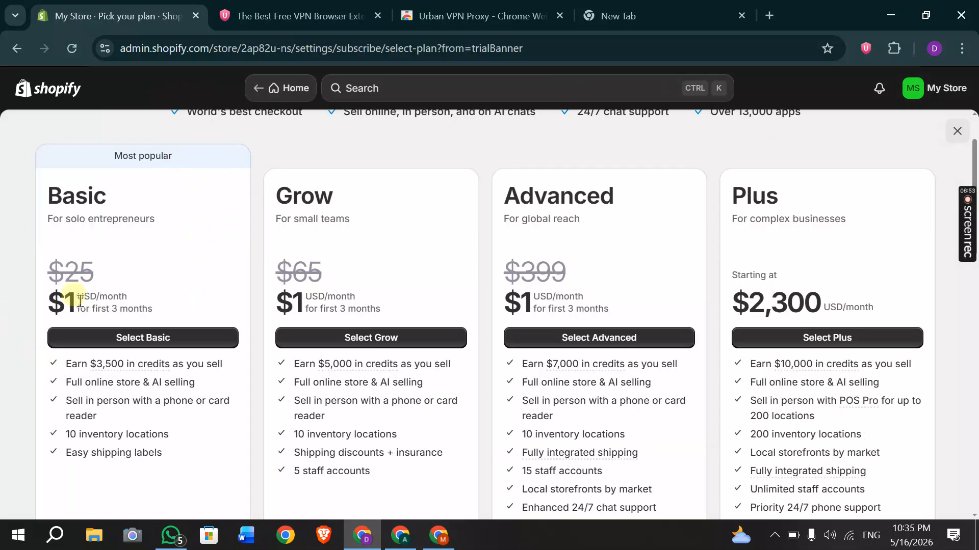
triple_click(76, 265)
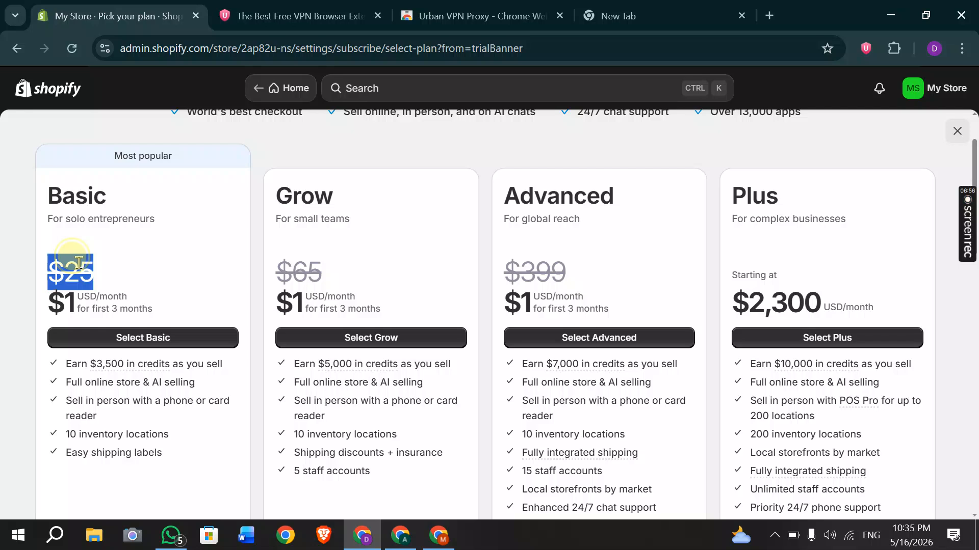
triple_click(112, 309)
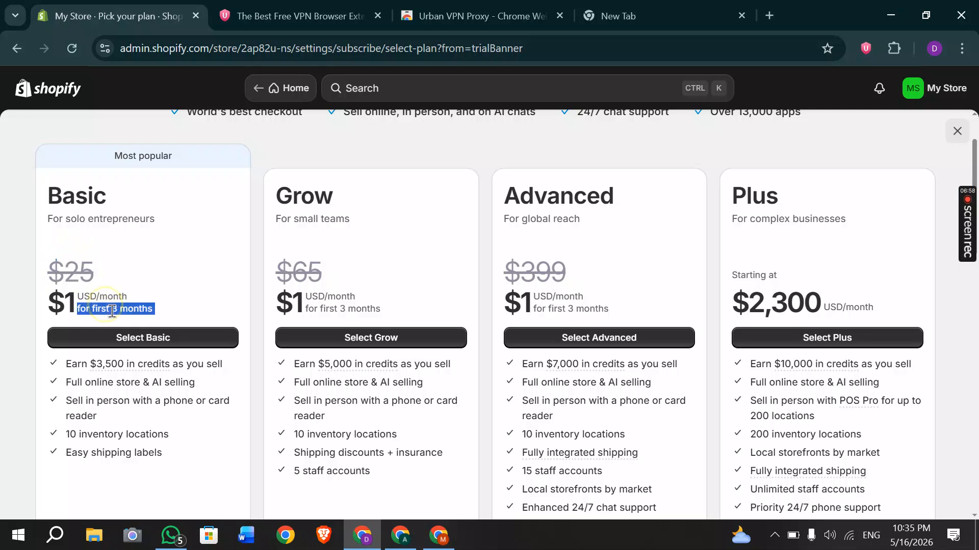
click(141, 339)
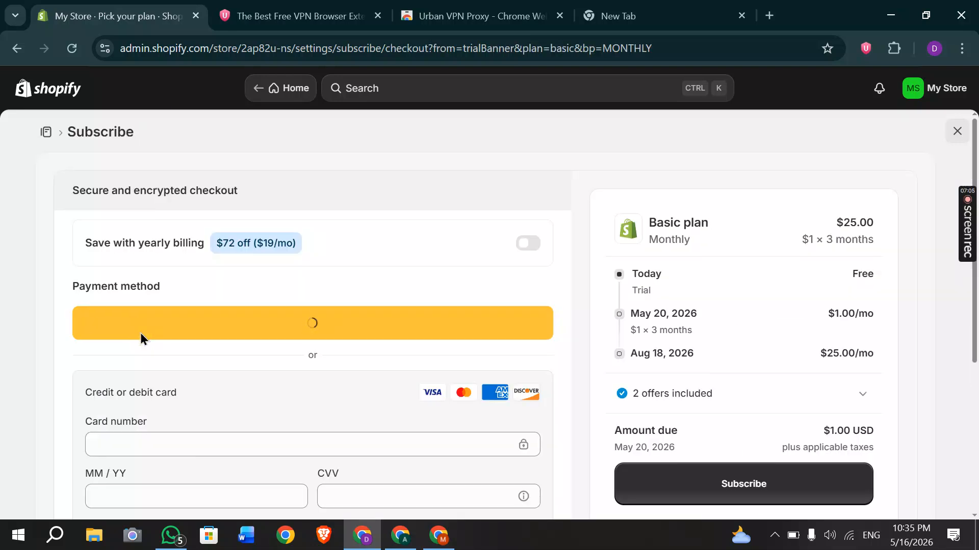
Enter a card number in the checkout's payment fields.
scroll(230, 337, down, 1)
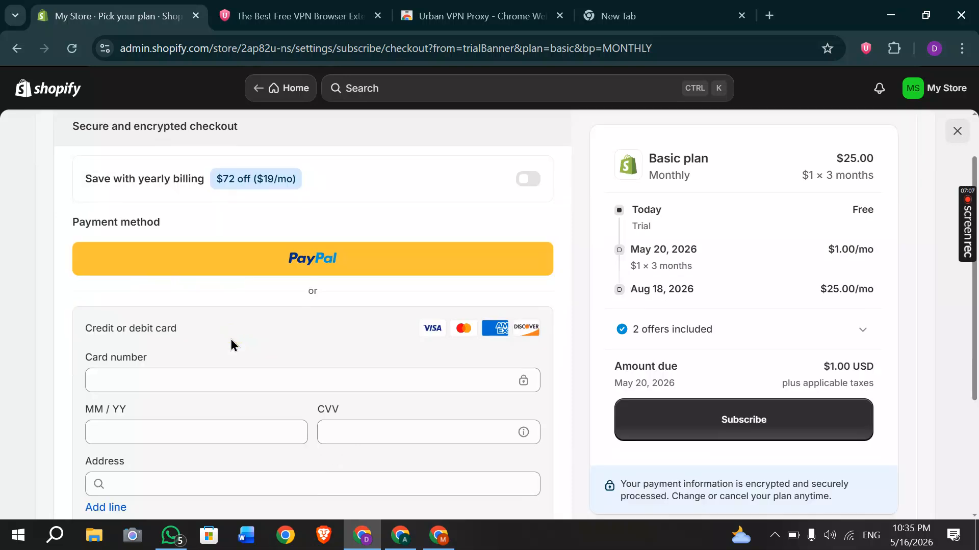
click(154, 387)
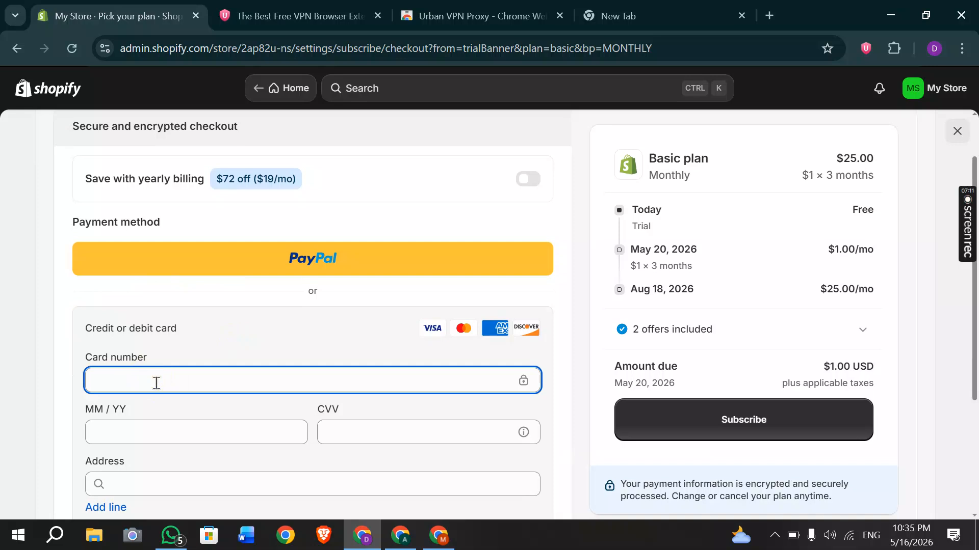
scroll(155, 383, down, 3)
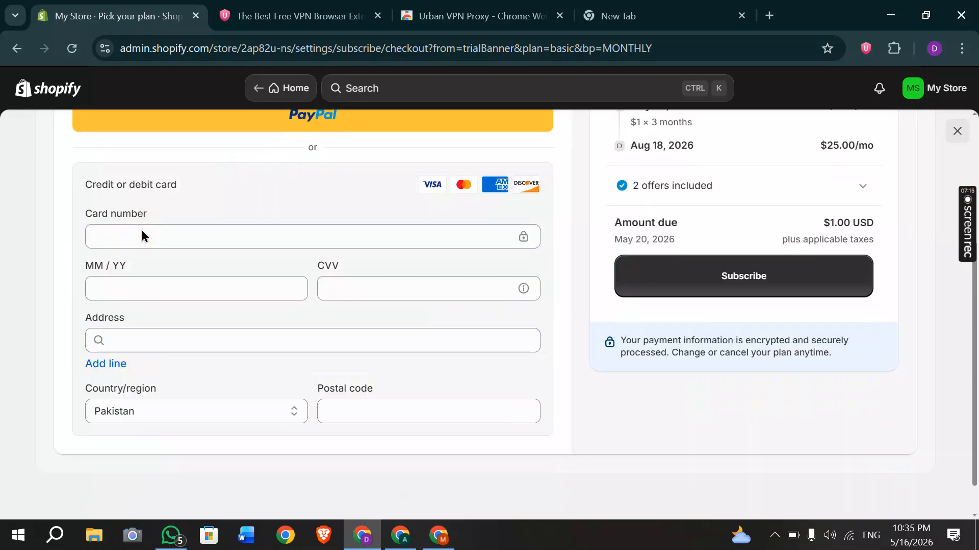
click(116, 235)
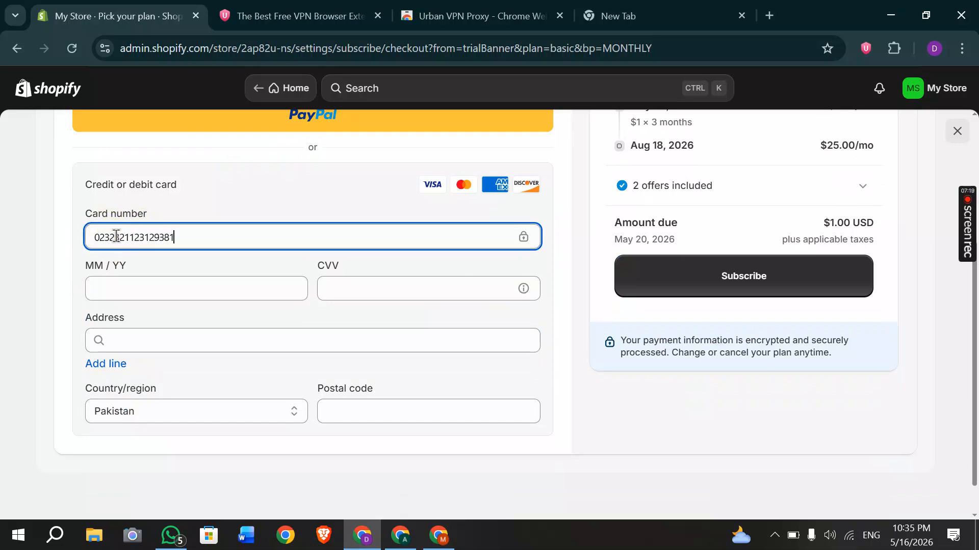
click(149, 289)
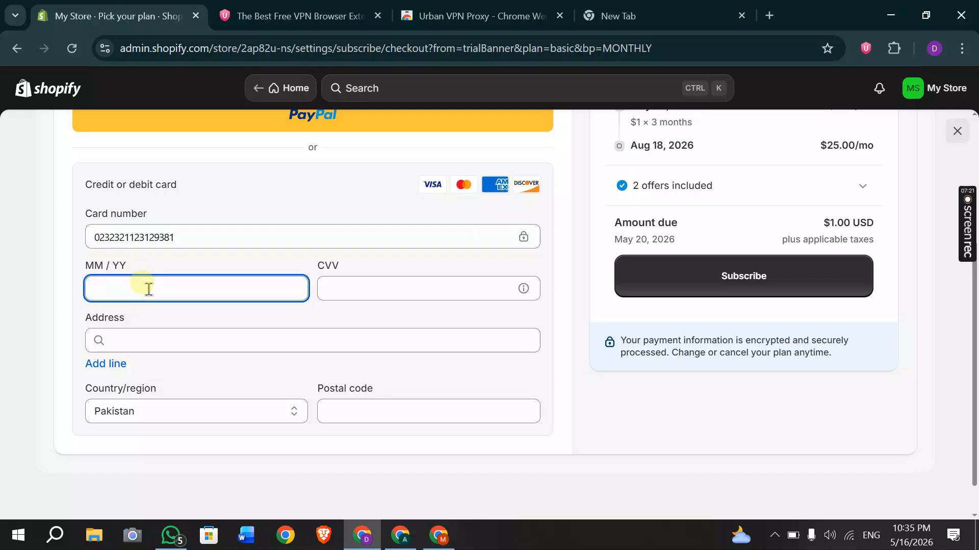
click(343, 288)
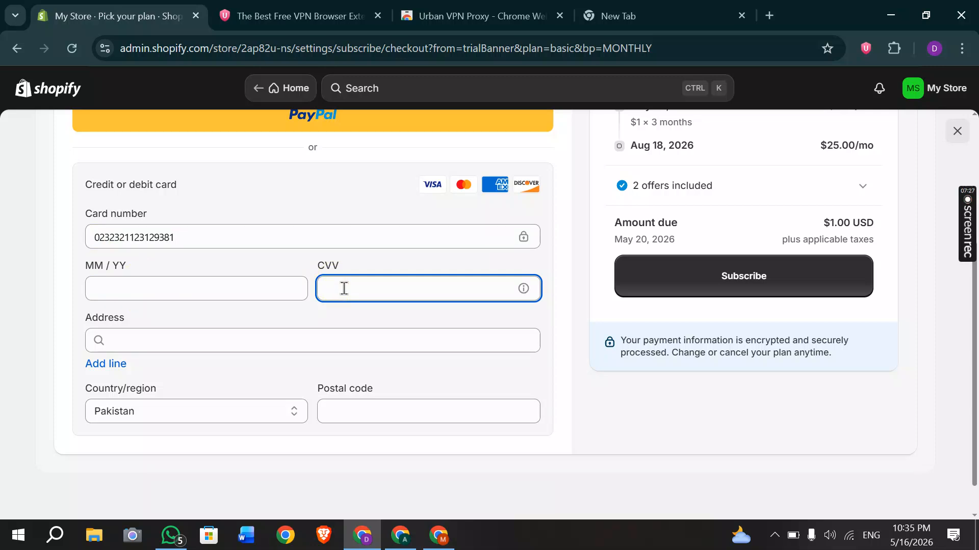
Set the billing address to Islamabad, Pakistan via the 'isla' suggestion, then go to the new tab.
click(187, 343)
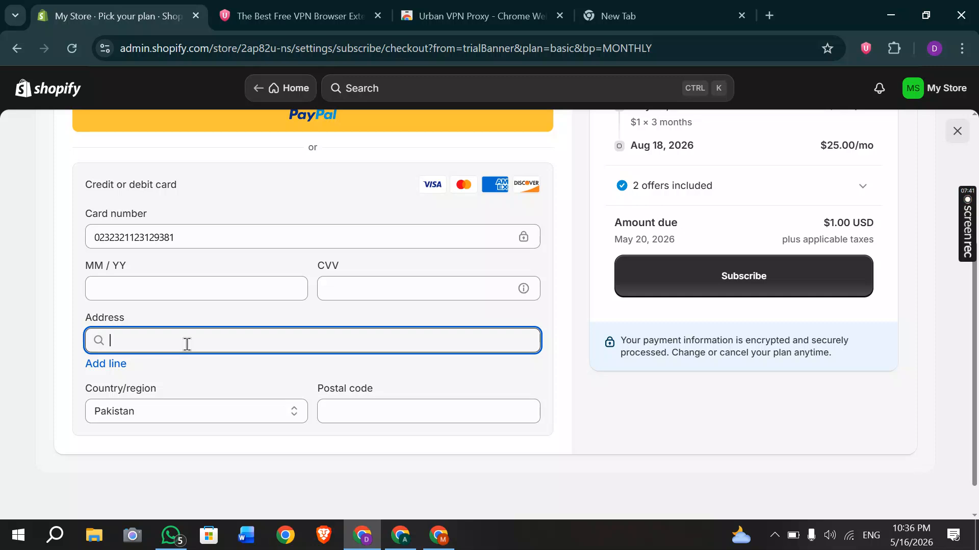
text(isla)
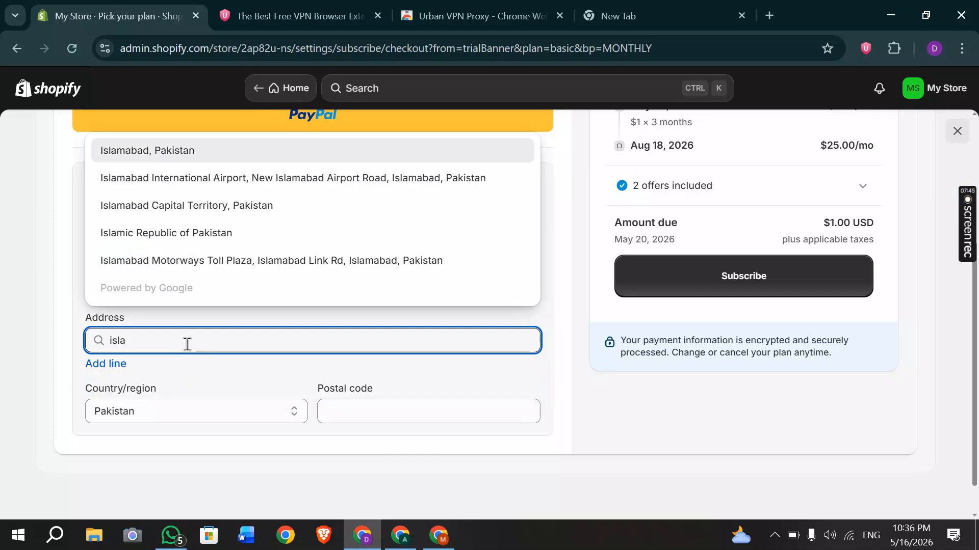
click(139, 155)
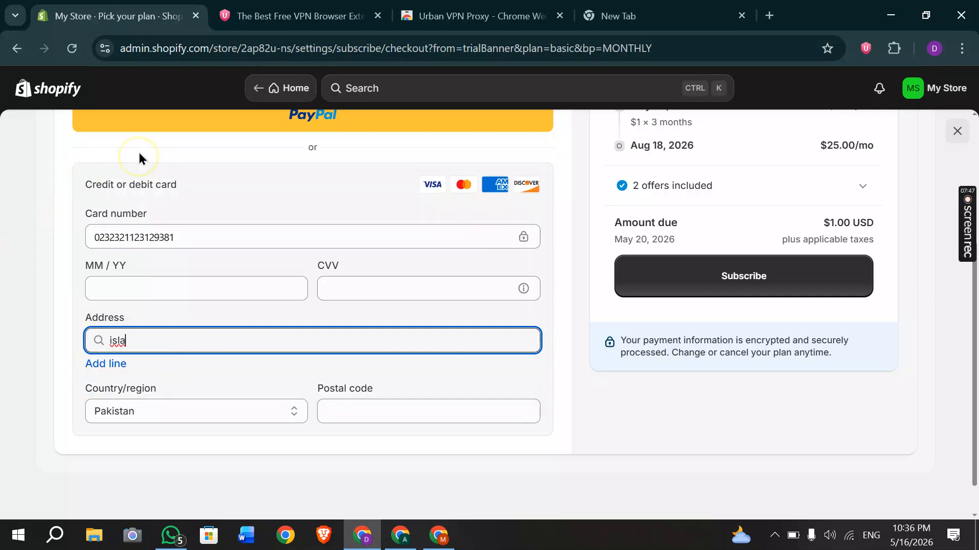
click(368, 418)
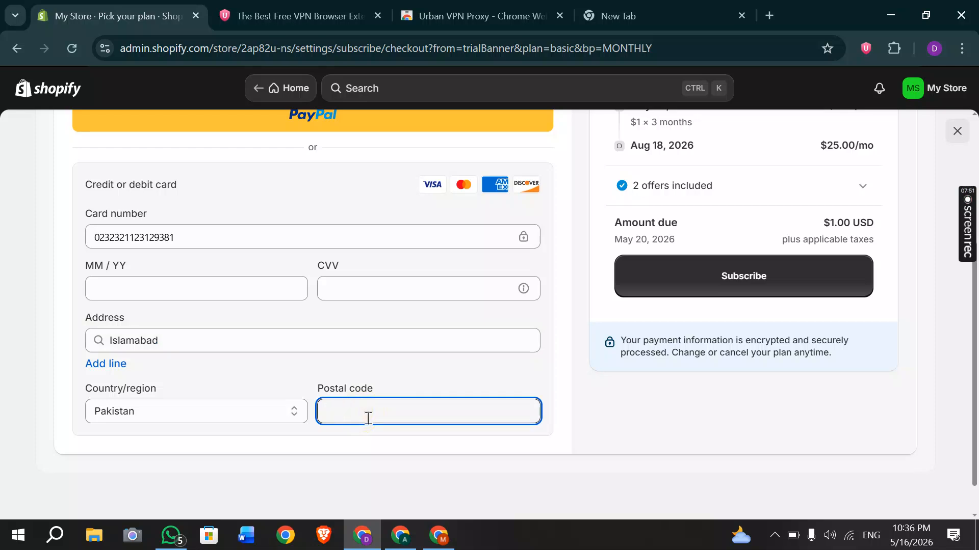
click(611, 15)
Search Google for 'islamabad zip code', fixing a typo along the way.
click(150, 41)
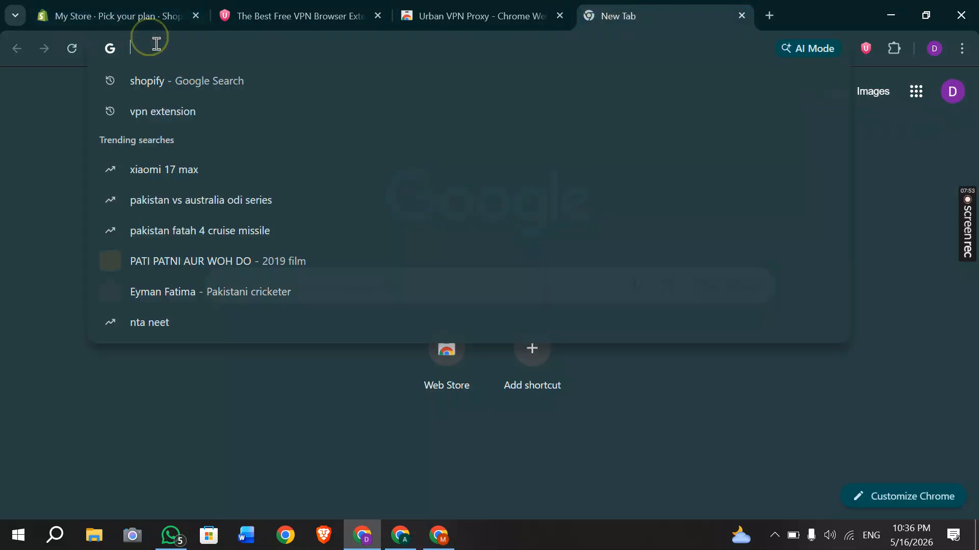
text(islamad)
click(150, 81)
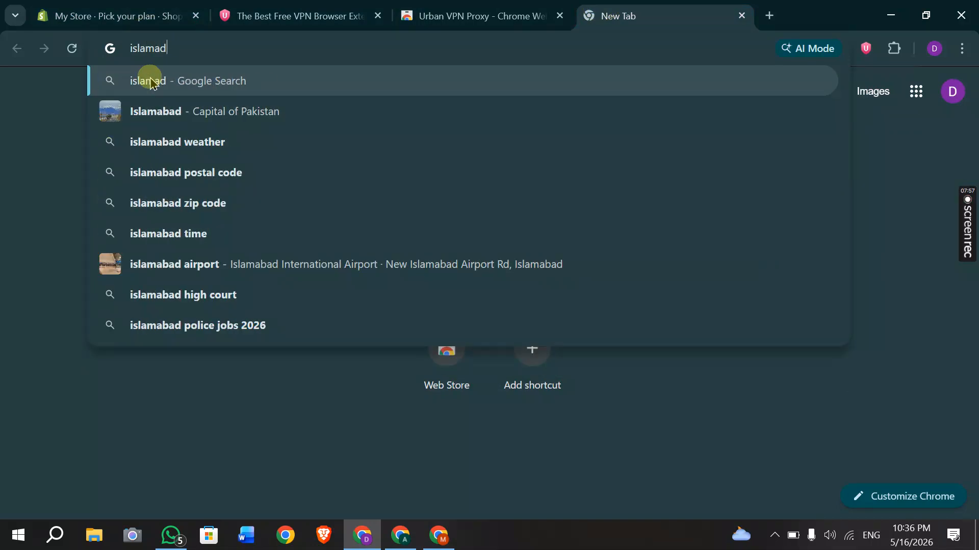
key(BackSpace)
key(BackSpace)
key(BackSpace)
text(m)
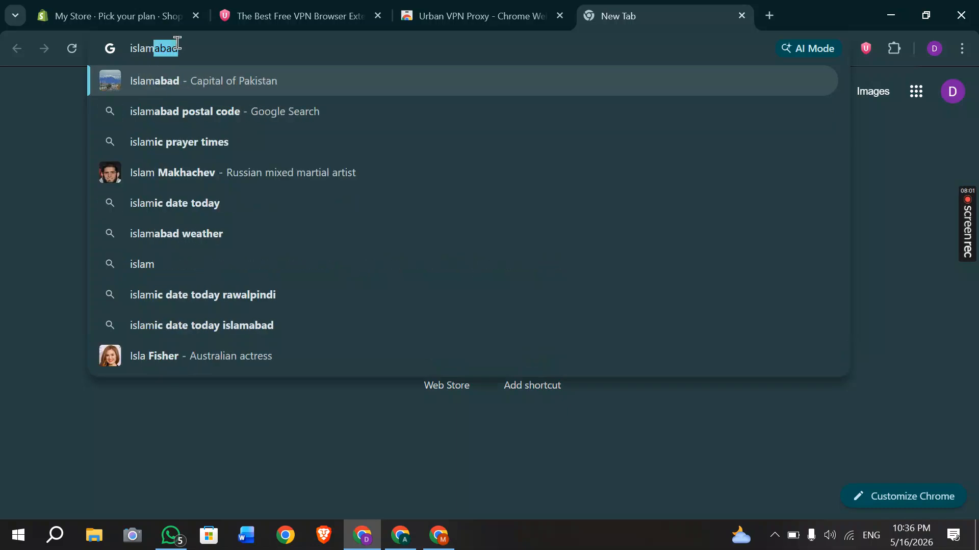
text(abad zi)
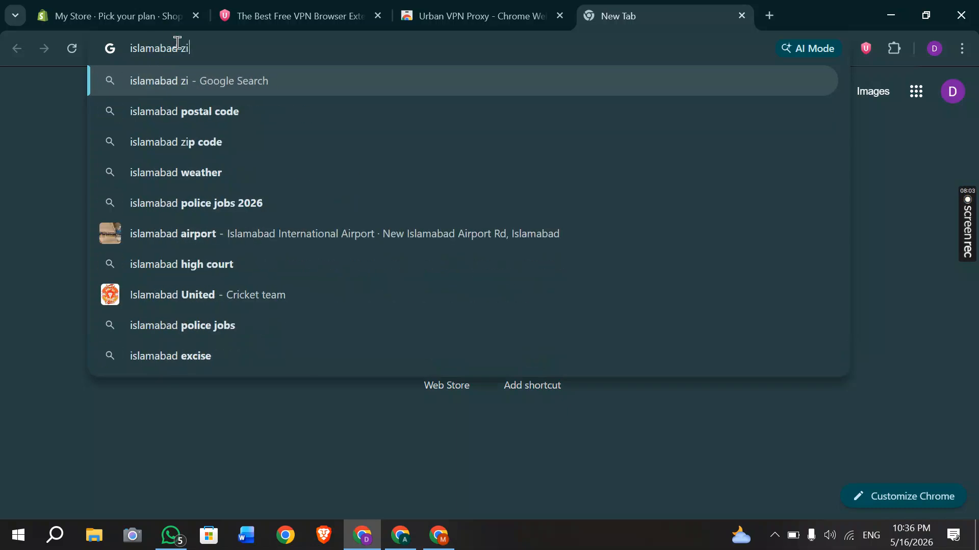
text(p)
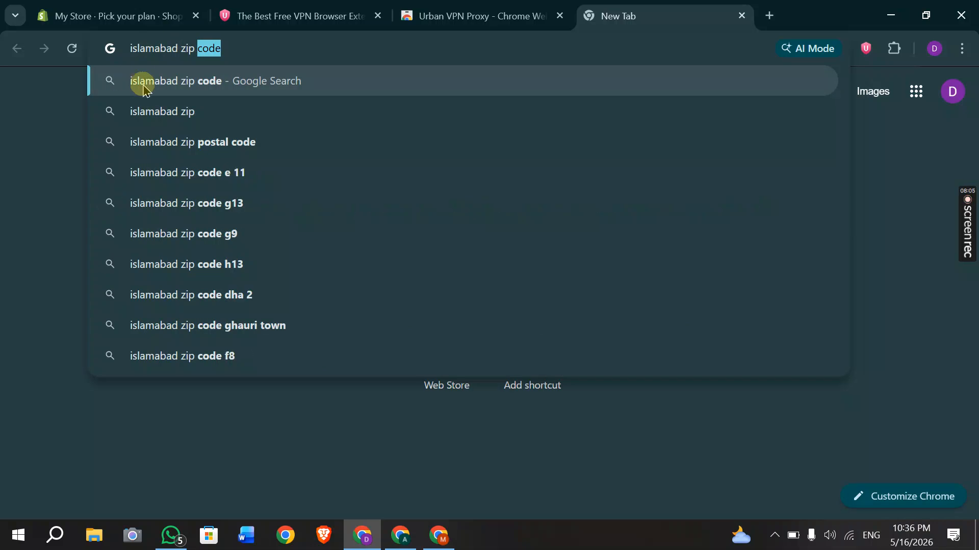
click(143, 88)
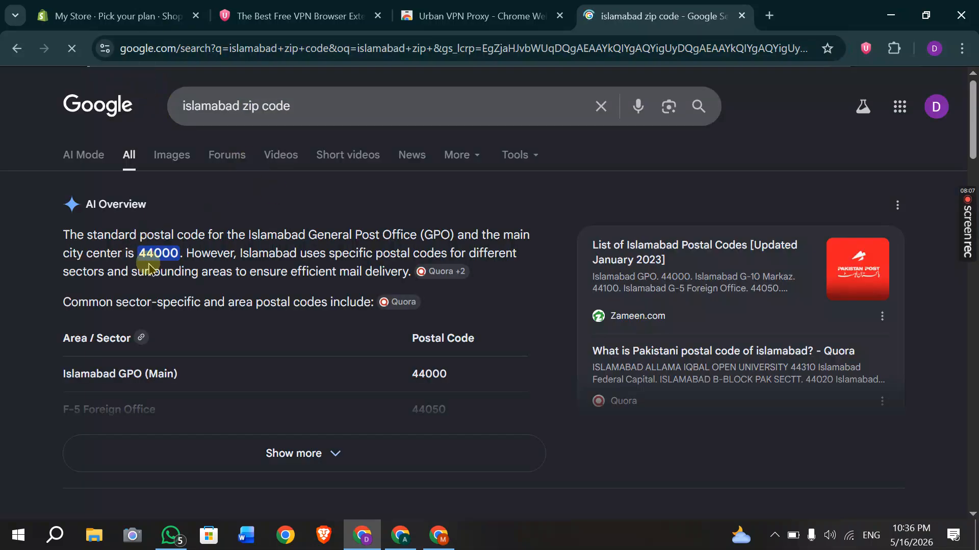
Expand the AI Overview's Islamabad postal code list showing 44000, then return to the Shopify checkout.
scroll(357, 342, down, 1)
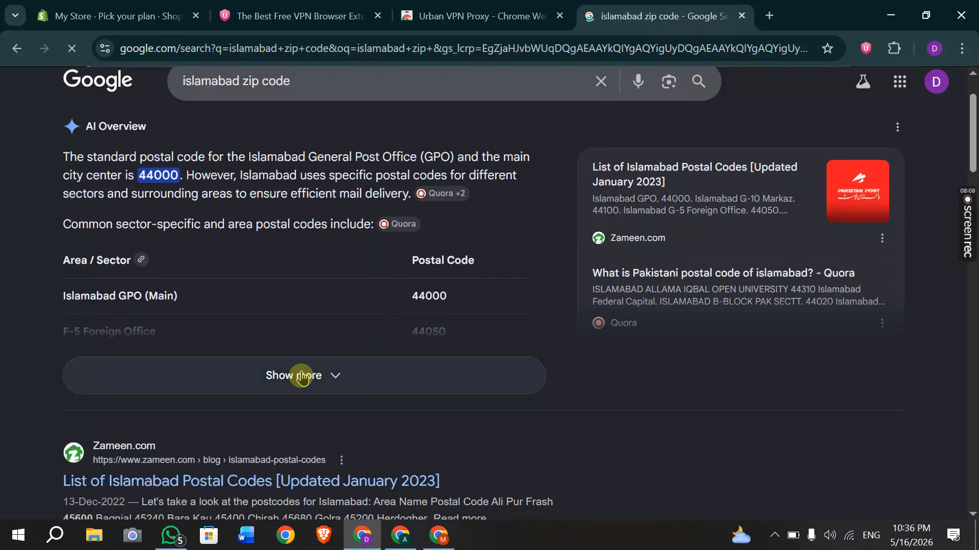
click(301, 375)
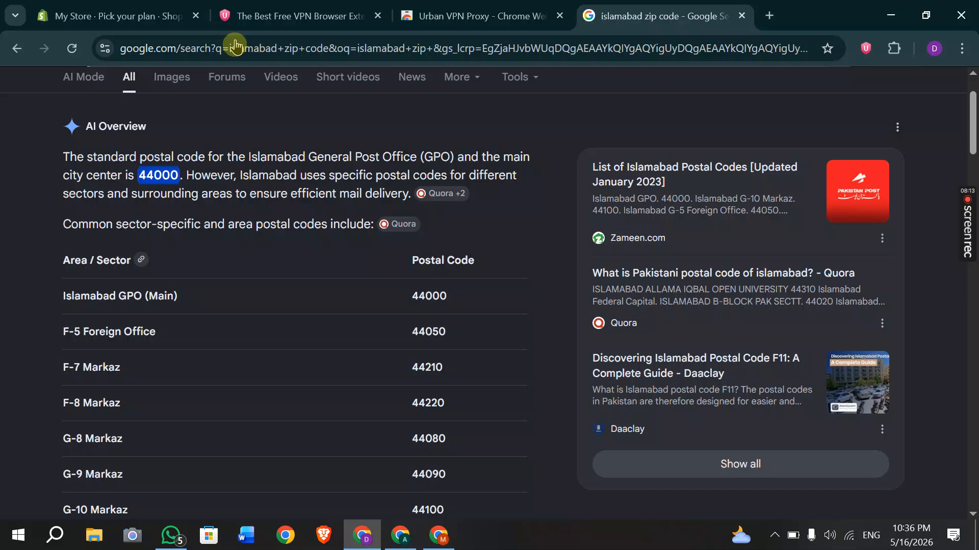
click(102, 16)
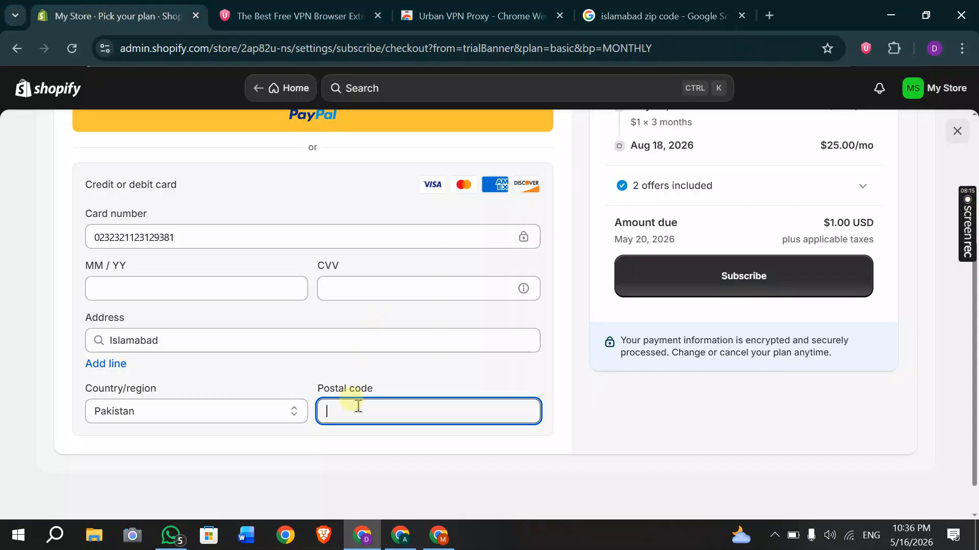
Paste 44000 as the postal code and submit the Basic plan subscription.
text(44000)
click(717, 272)
click(716, 272)
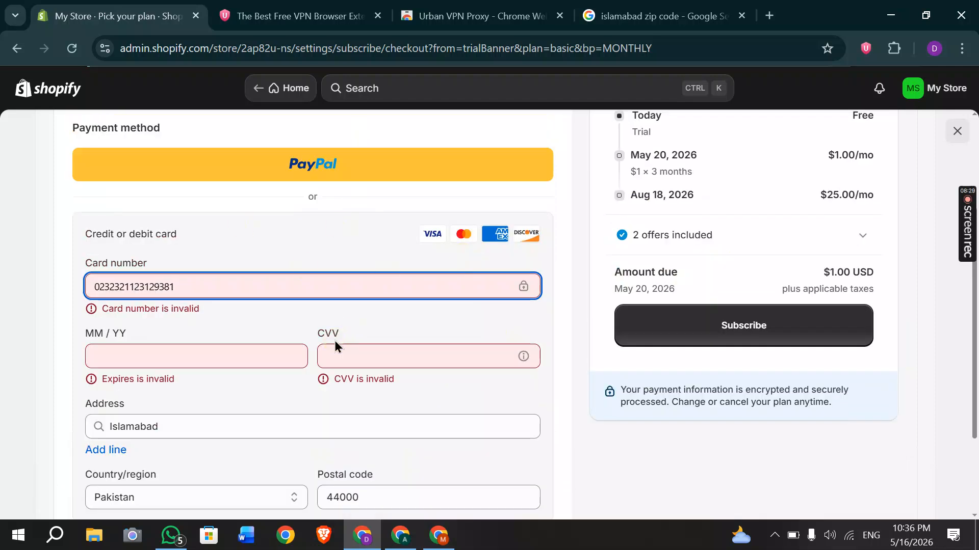
scroll(334, 341, down, 2)
scroll(334, 341, up, 1)
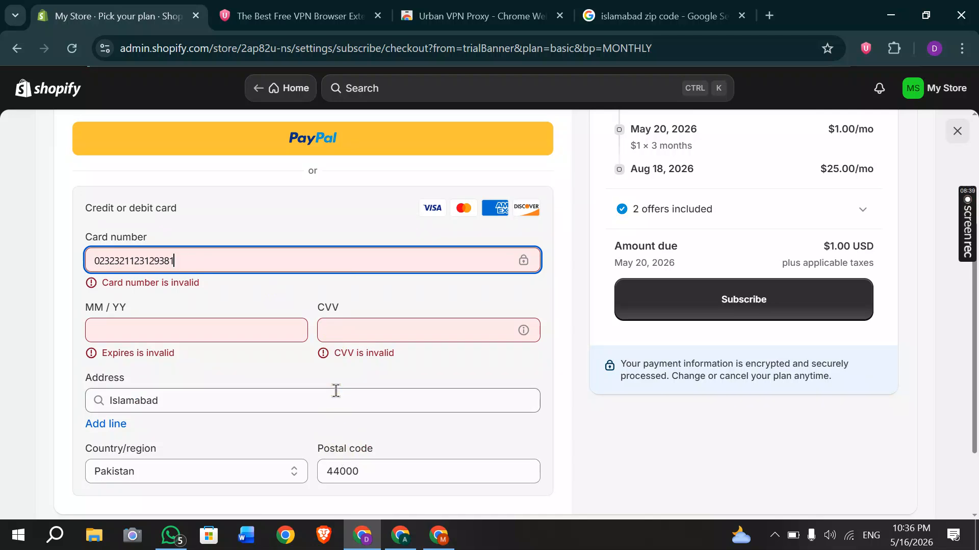
click(191, 261)
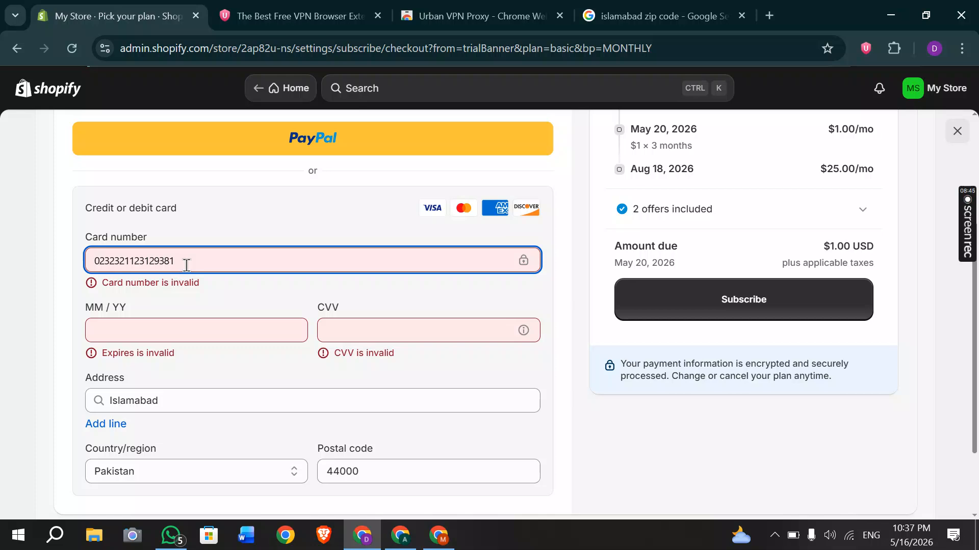
click(594, 183)
triple_click(621, 243)
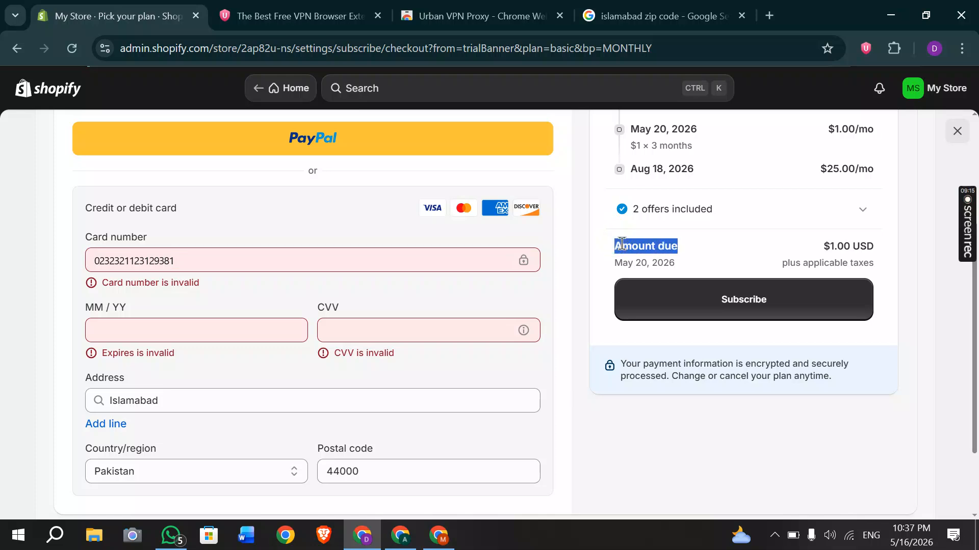
double_click(836, 129)
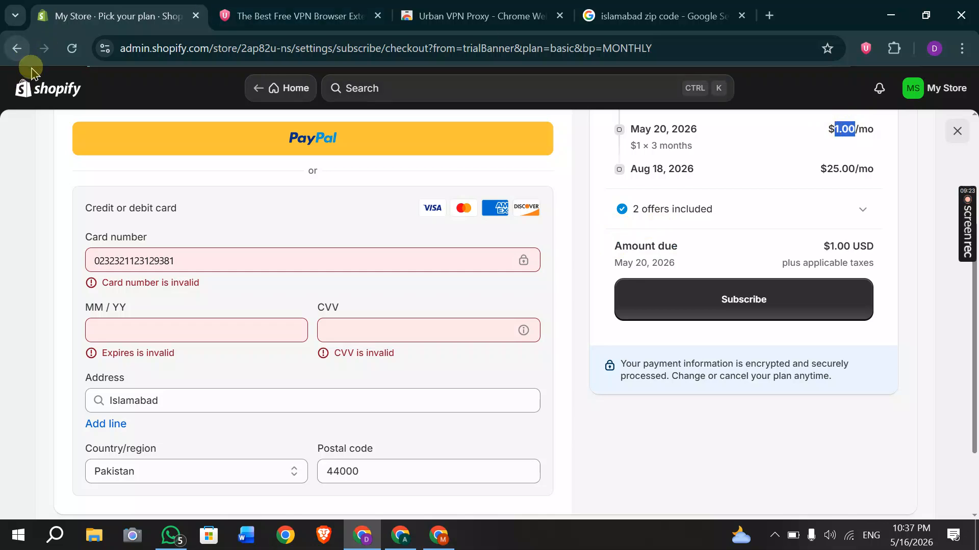
Leave the unsaved checkout, view My Store's orders, then switch to the A.K Store browser window.
click(52, 91)
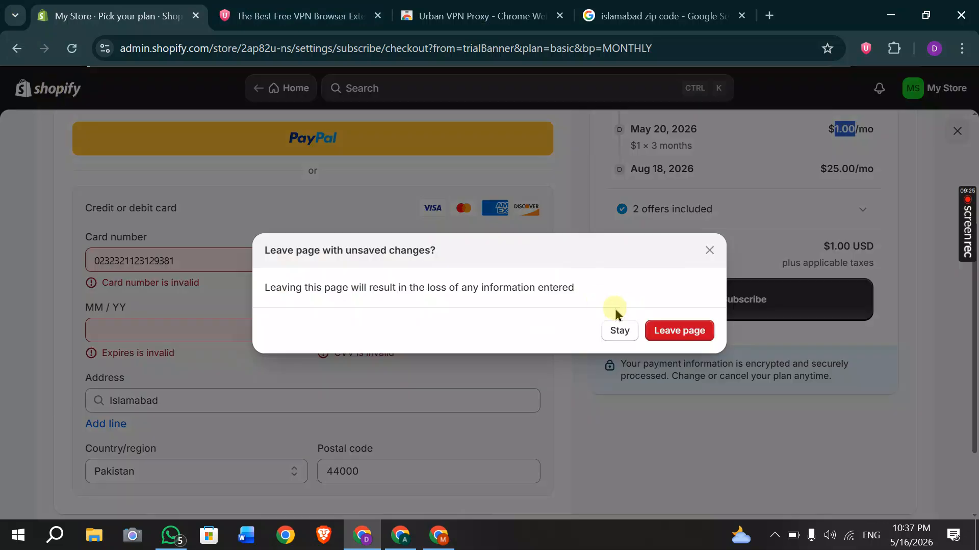
click(656, 333)
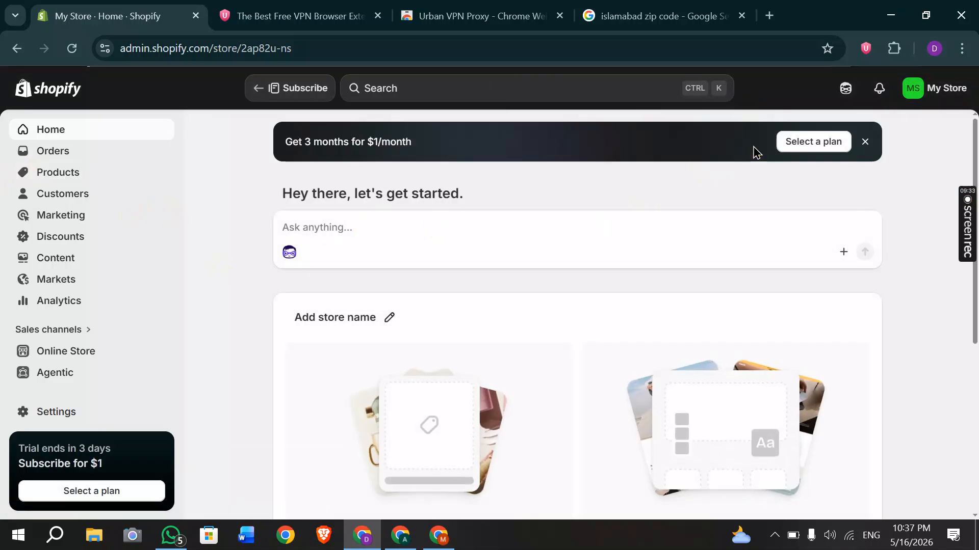
click(54, 152)
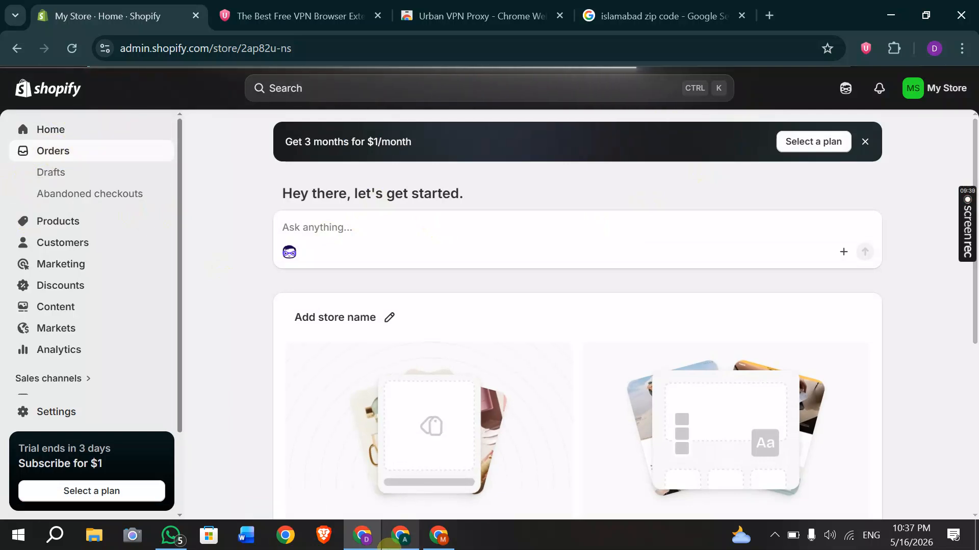
click(388, 544)
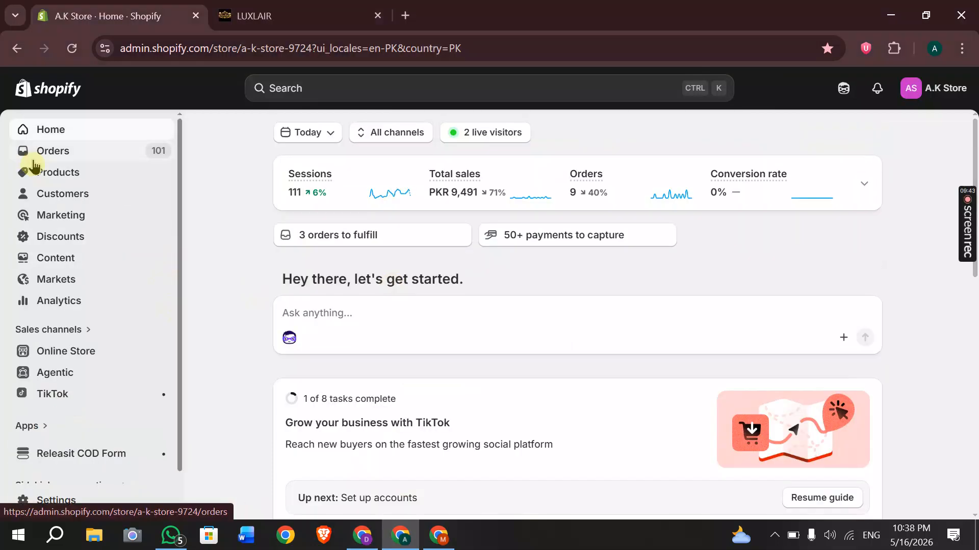
Expand today's Sessions chart on A.K Store's home, then open its Orders list.
click(863, 189)
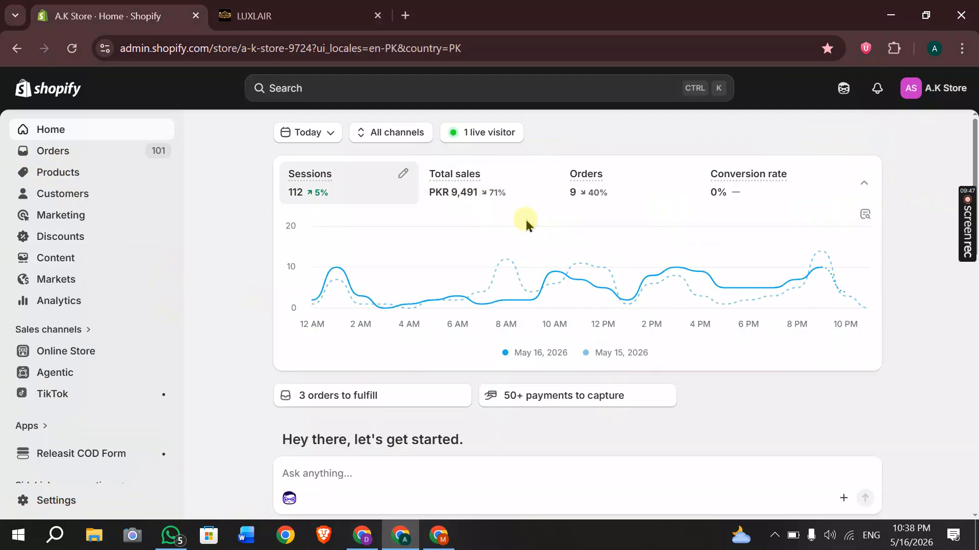
click(73, 153)
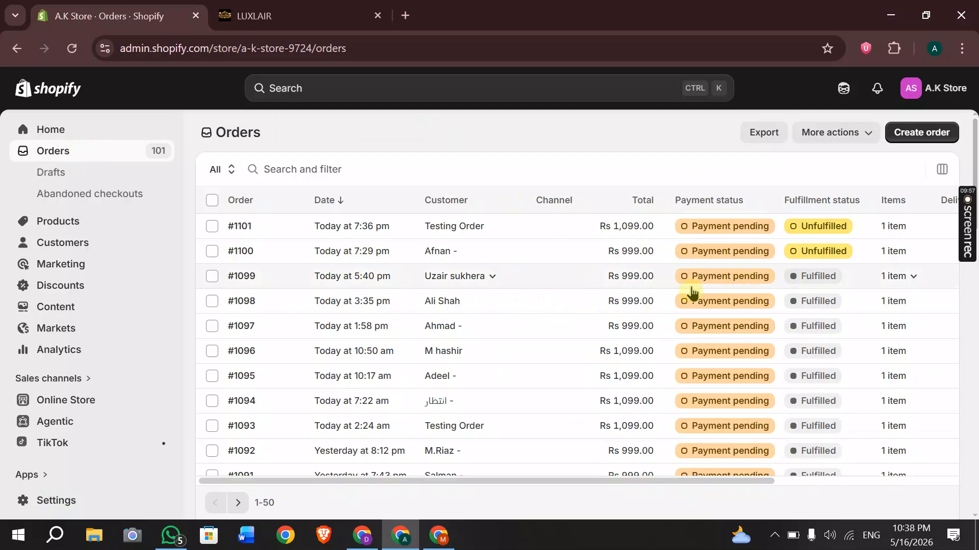
Review order #1099, a fulfilled Rs 999 COD order, then return to A.K Store's Home.
click(656, 284)
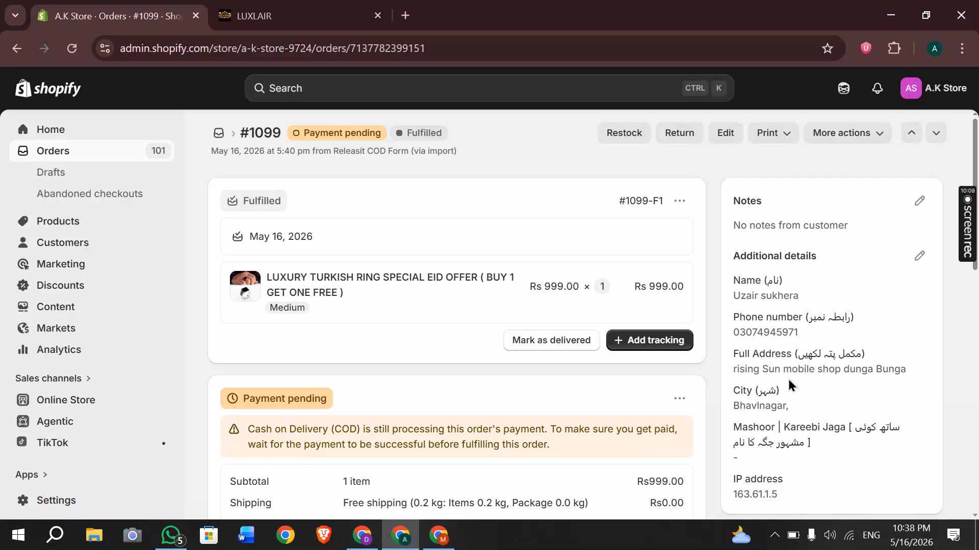
scroll(789, 380, down, 1)
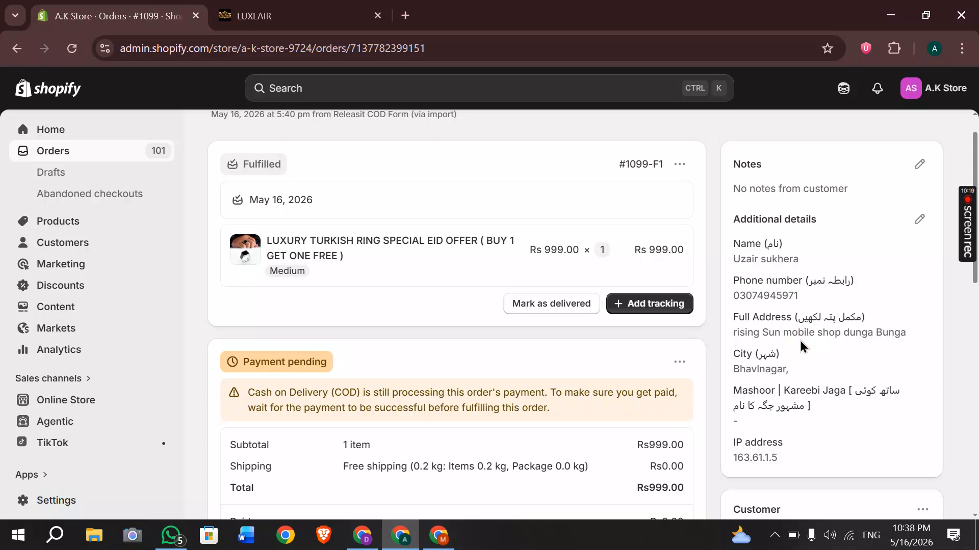
scroll(583, 370, down, 3)
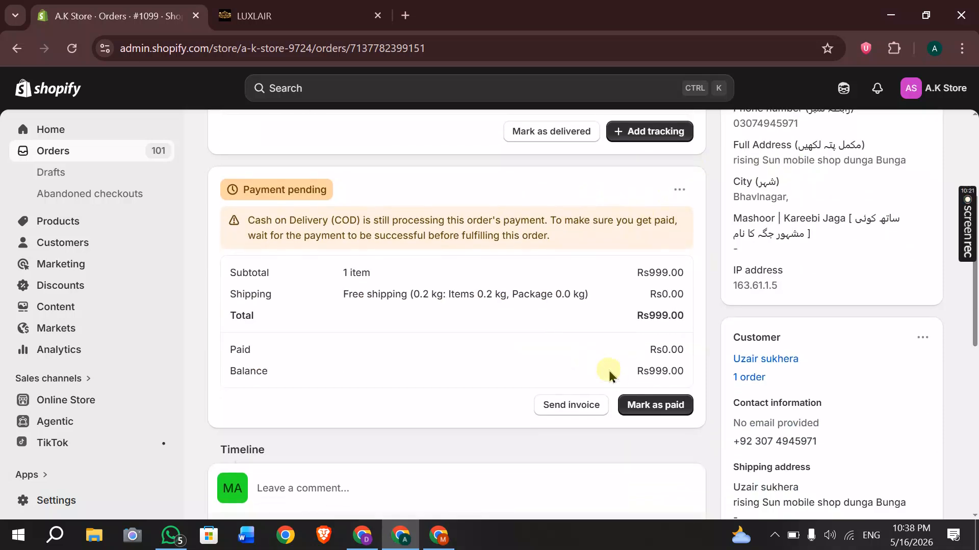
scroll(561, 362, up, 2)
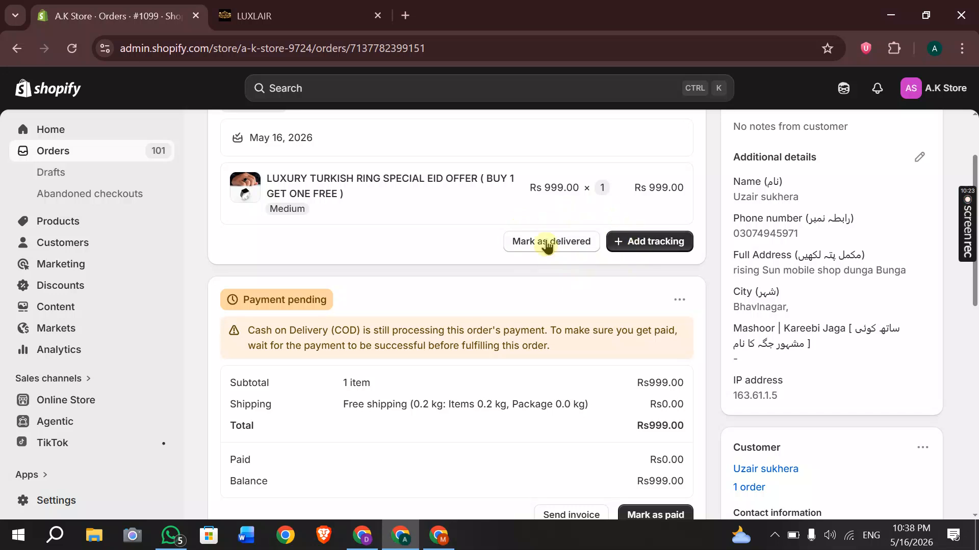
scroll(607, 268, up, 2)
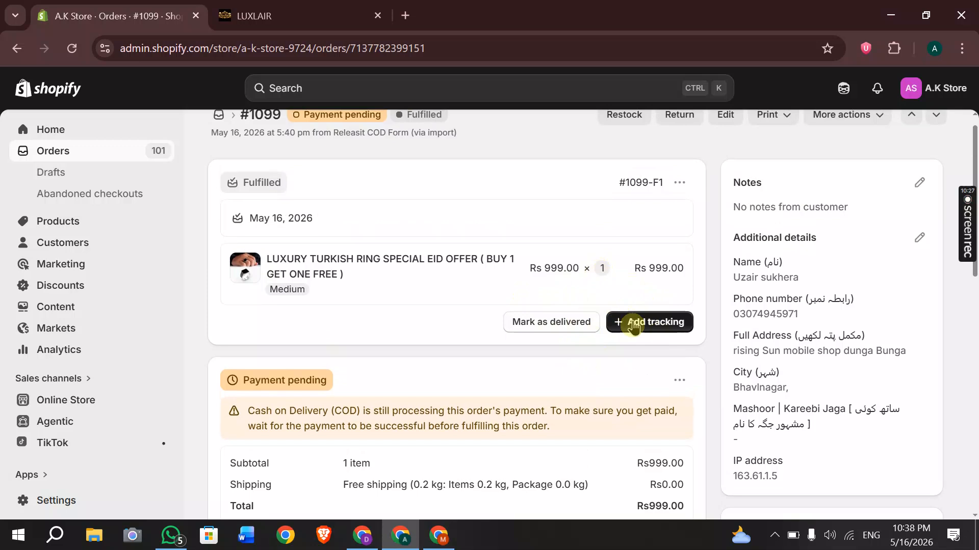
scroll(634, 322, down, 5)
click(639, 339)
scroll(641, 340, up, 3)
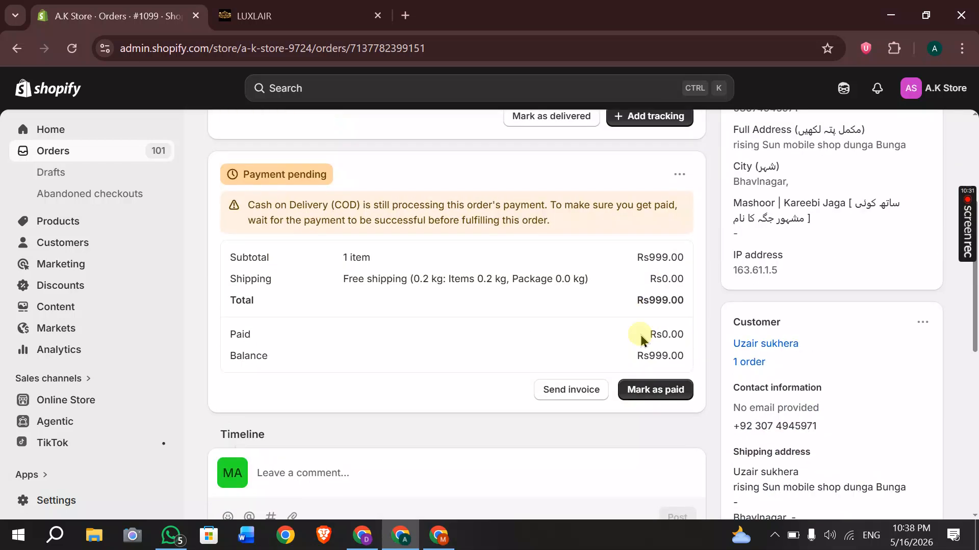
click(62, 139)
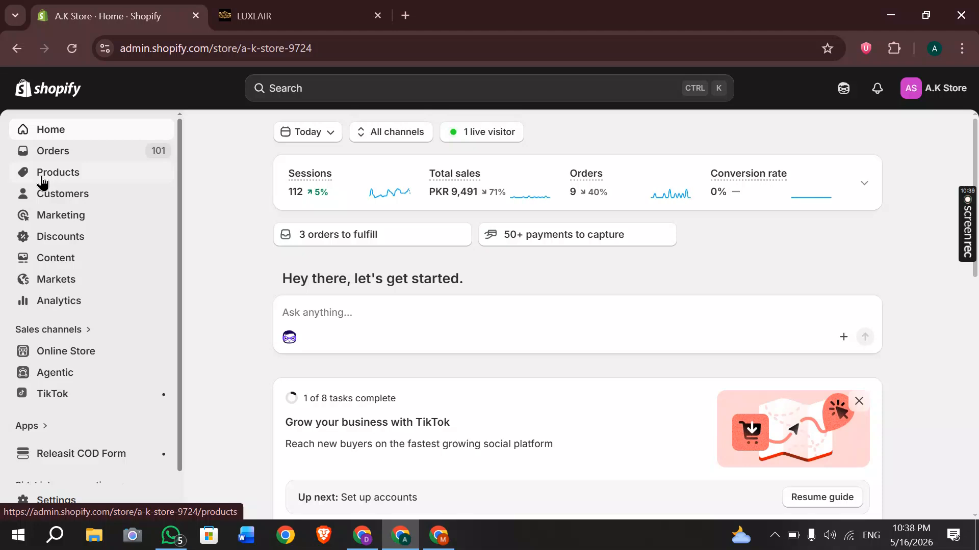
Look over A.K Store's Shopify product list.
click(43, 181)
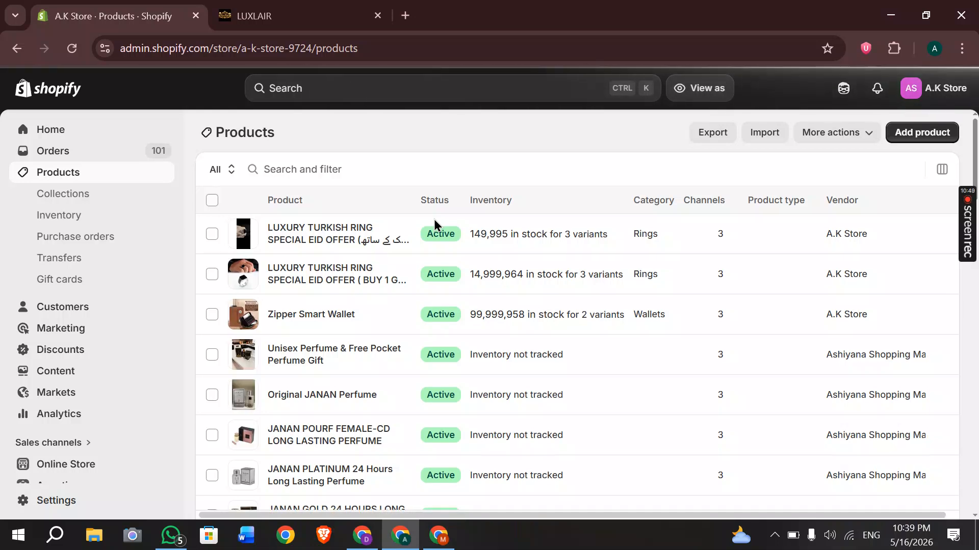
click(435, 224)
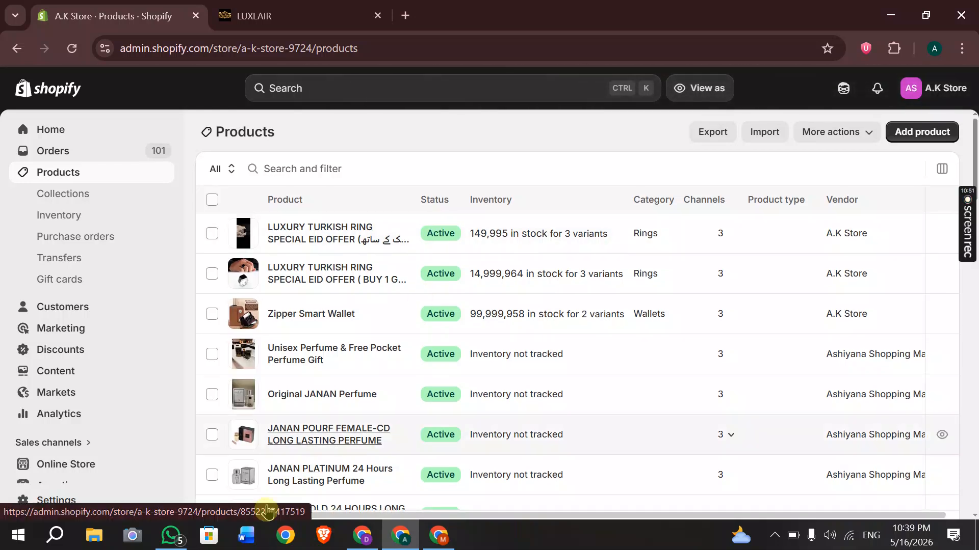
scroll(350, 378, down, 3)
Return to My Store's Shopify product list and start a blank browser tab.
click(363, 536)
click(54, 153)
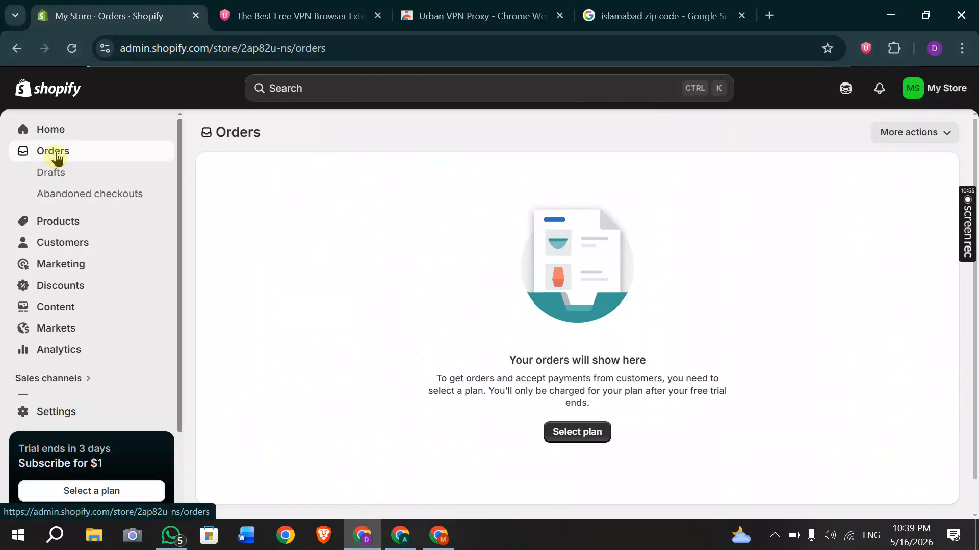
click(54, 228)
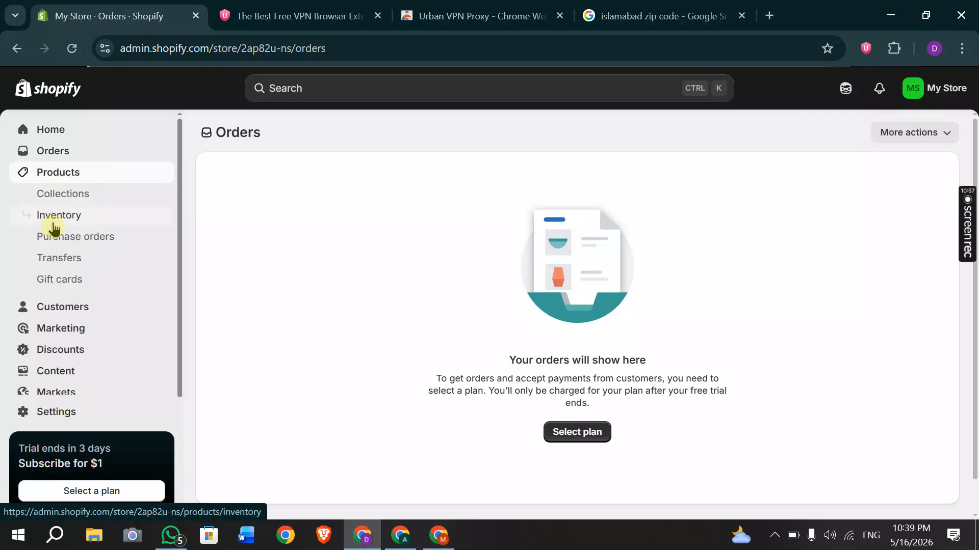
click(768, 16)
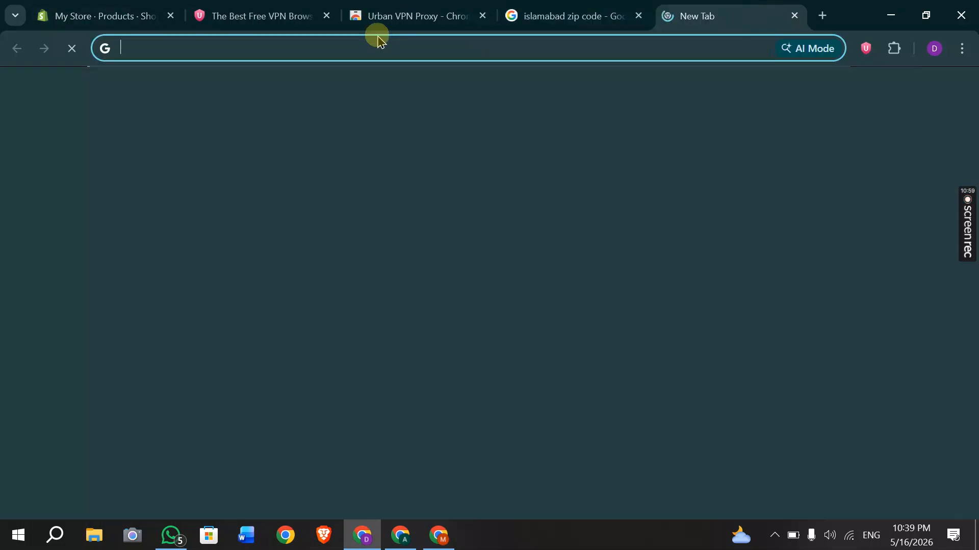
Search Google for 'markaz' and scroll through the results to the Markaz shopping site.
click(360, 38)
text(mar)
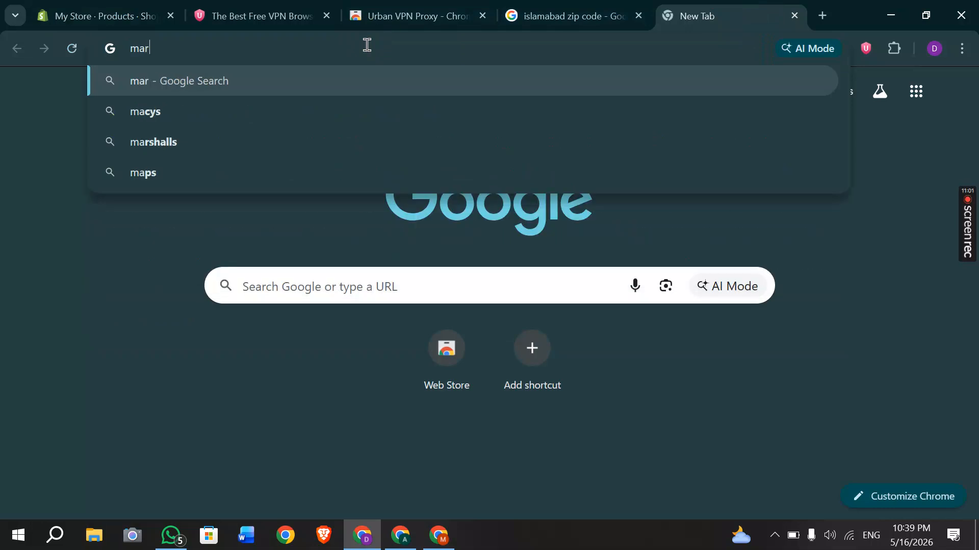
text(kaz)
key(Return)
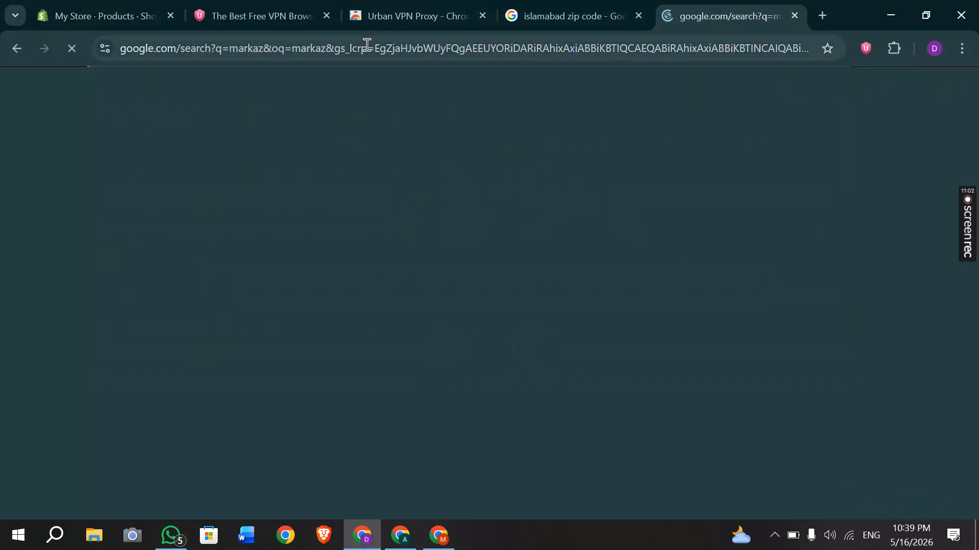
scroll(207, 192, down, 4)
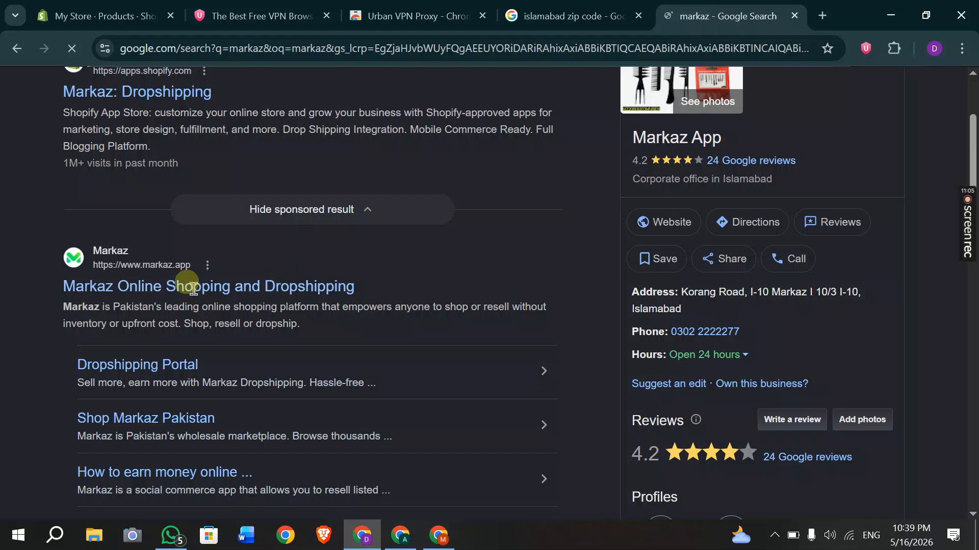
scroll(193, 294, down, 12)
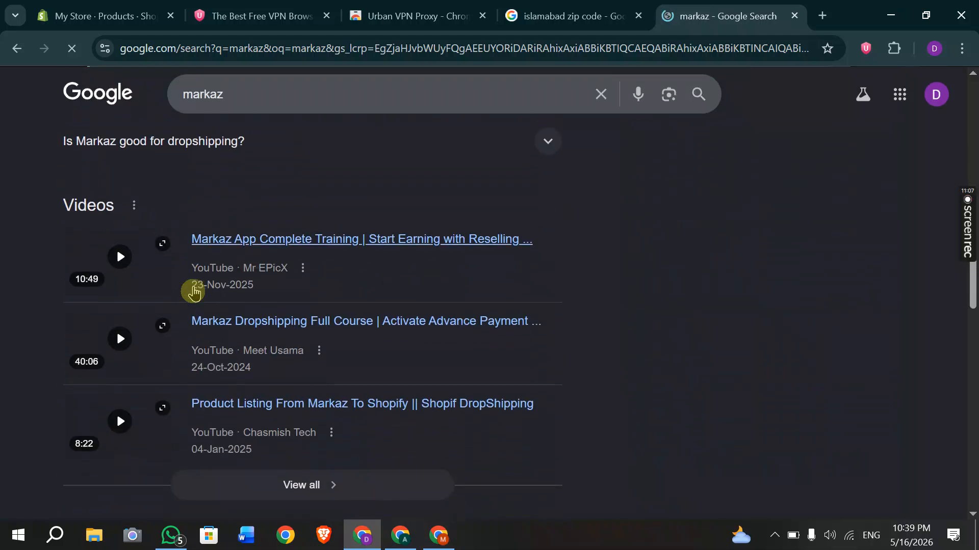
scroll(194, 291, down, 7)
scroll(194, 292, up, 13)
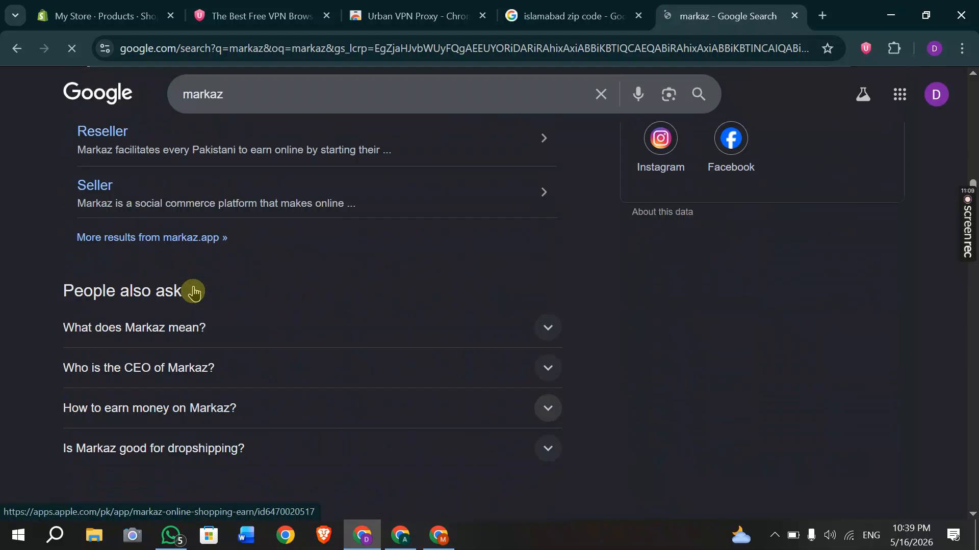
scroll(194, 291, up, 8)
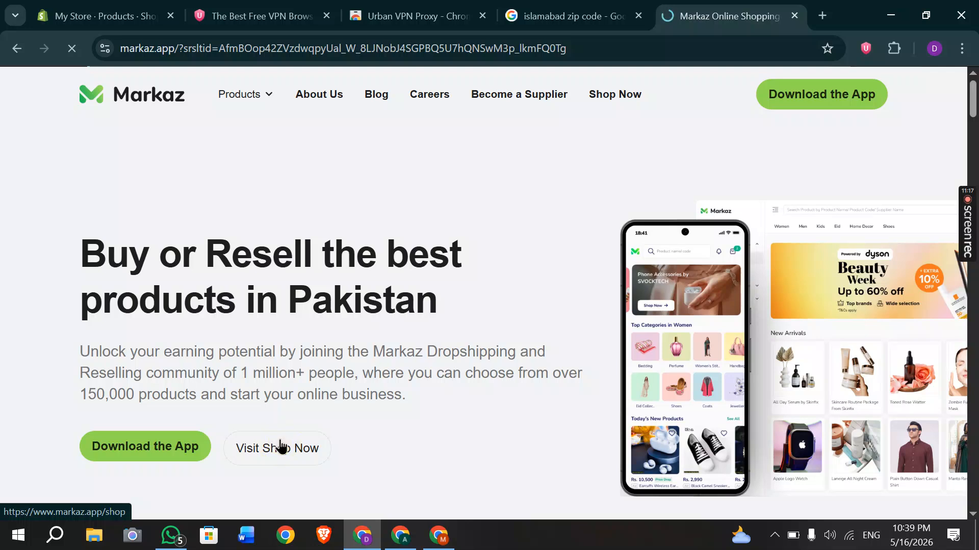
Open the Markaz online shop and browse its home page.
click(281, 447)
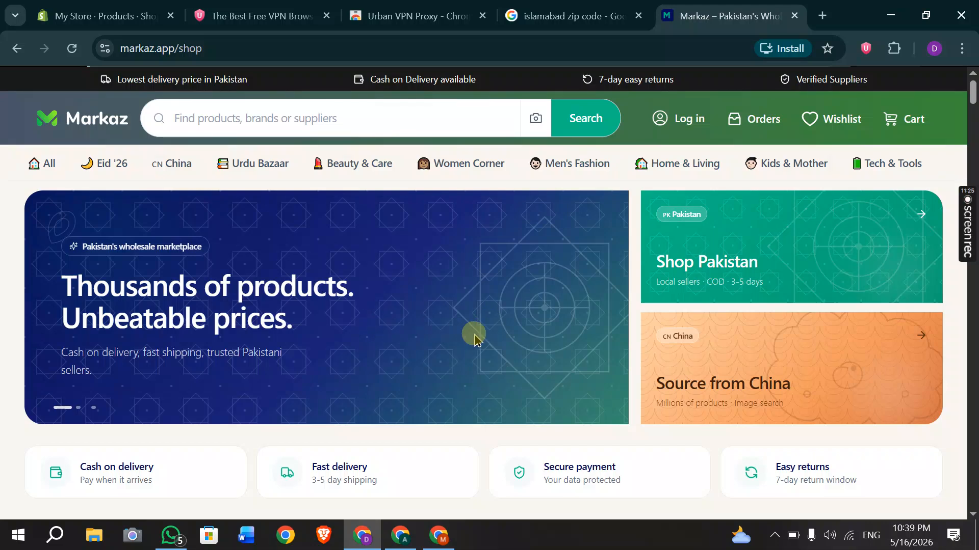
scroll(474, 335, down, 4)
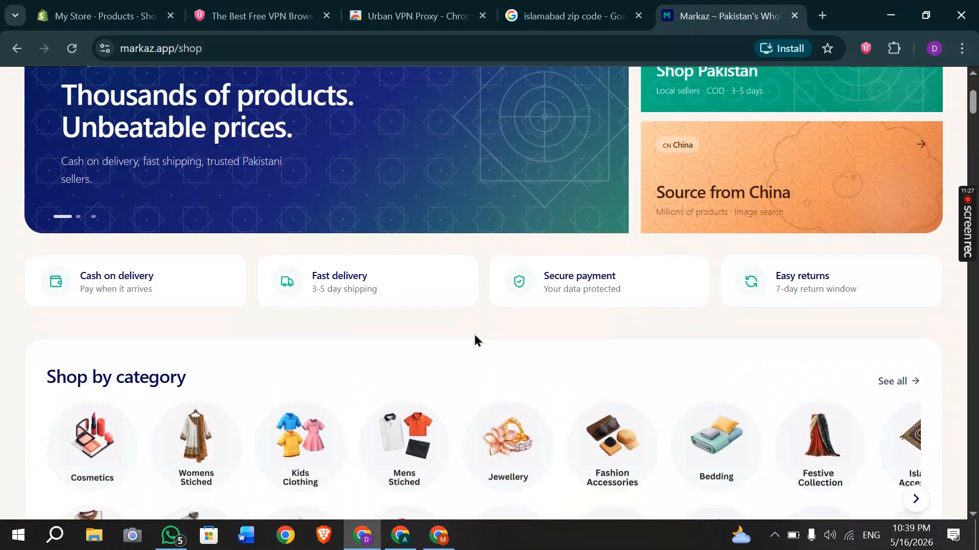
scroll(474, 335, down, 10)
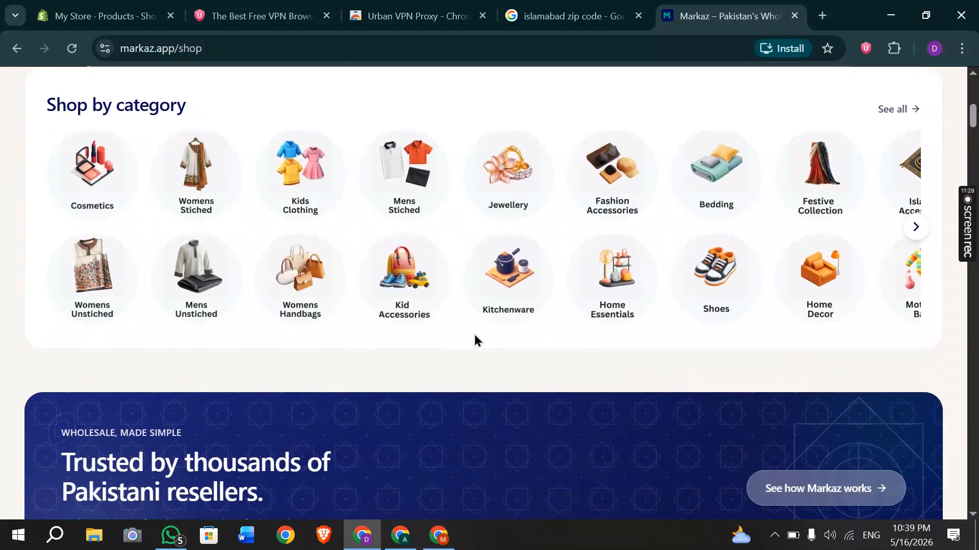
scroll(474, 340, down, 15)
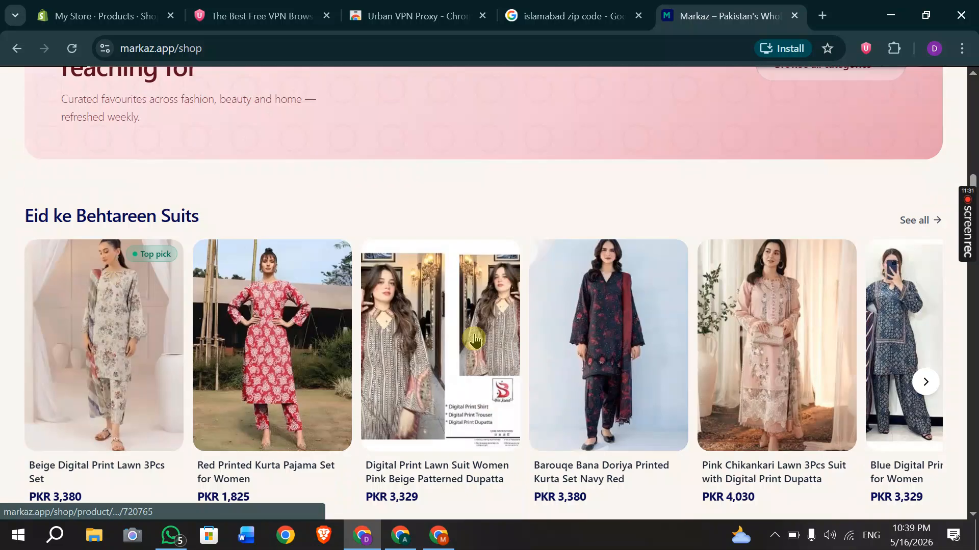
scroll(475, 340, up, 16)
scroll(475, 340, up, 15)
Search the Markaz shop's products for 'perfumed'.
click(239, 120)
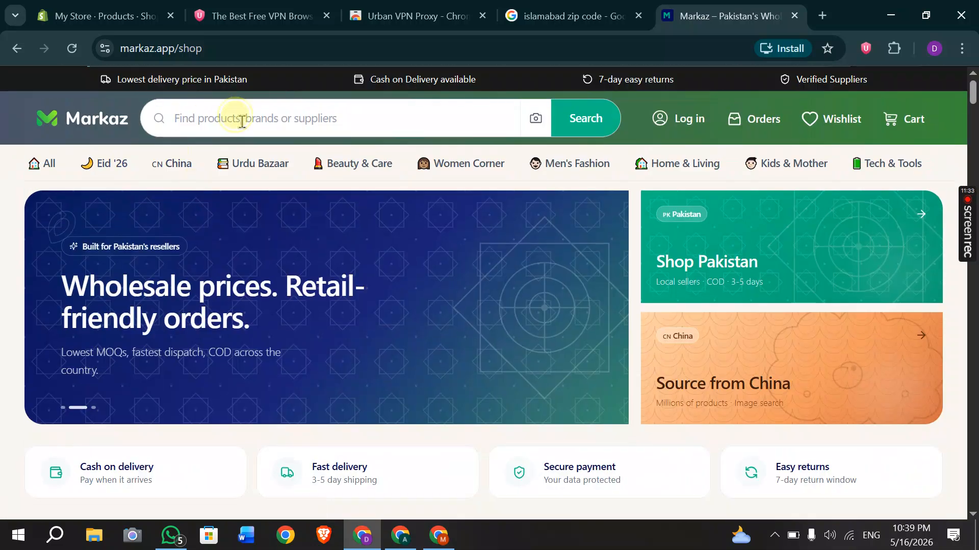
text(perfu)
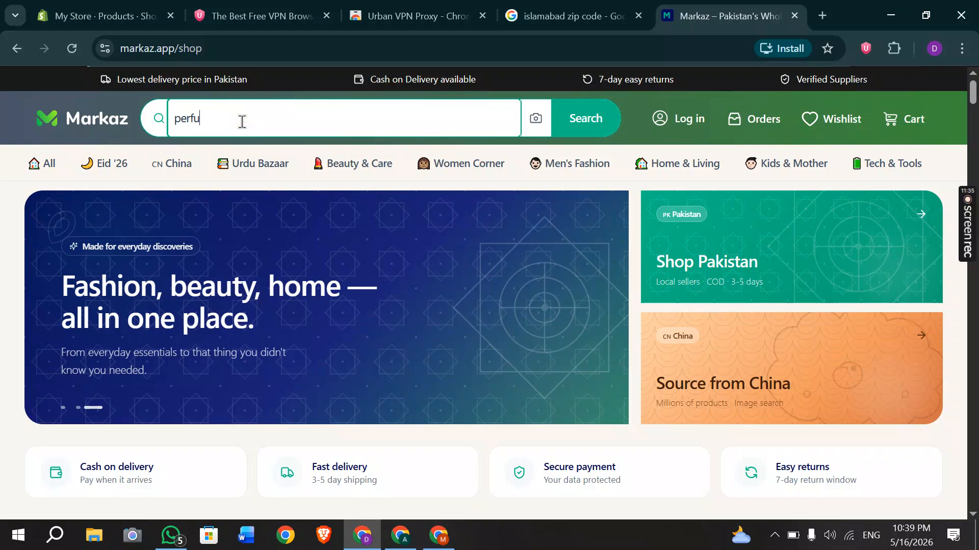
text(med)
key(Return)
Open the first 'perfumed' result, Premium Long Lasting Fragrance for Men, in a new tab.
click(243, 121)
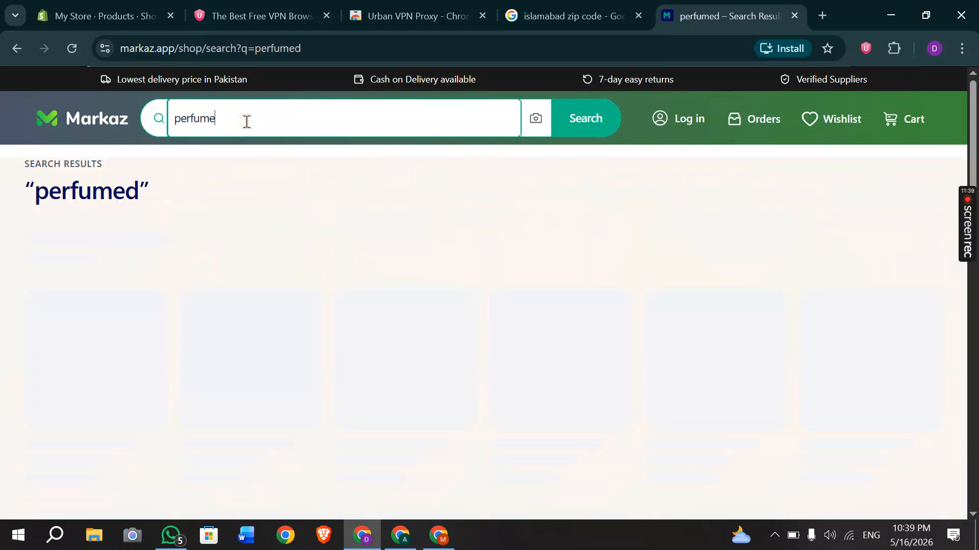
scroll(443, 339, down, 6)
scroll(442, 340, down, 10)
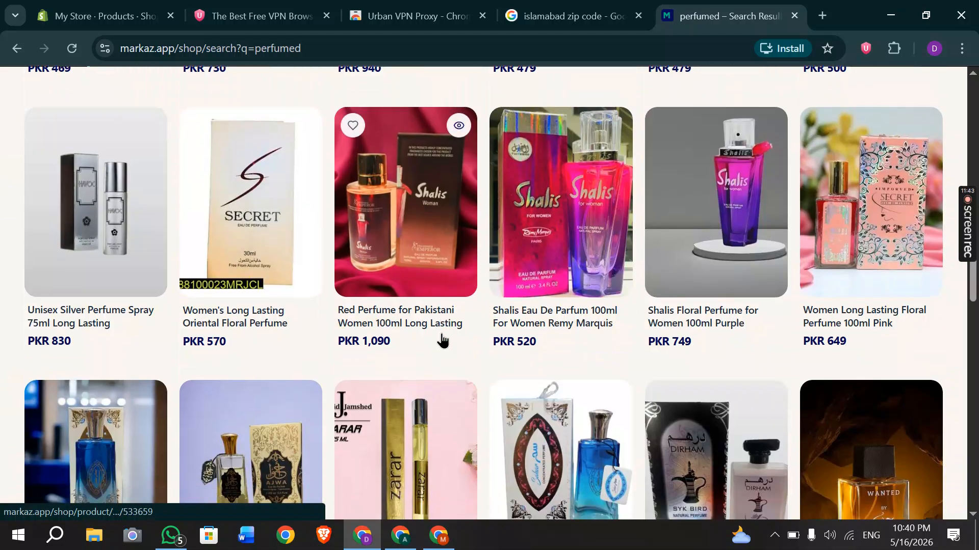
scroll(442, 340, down, 5)
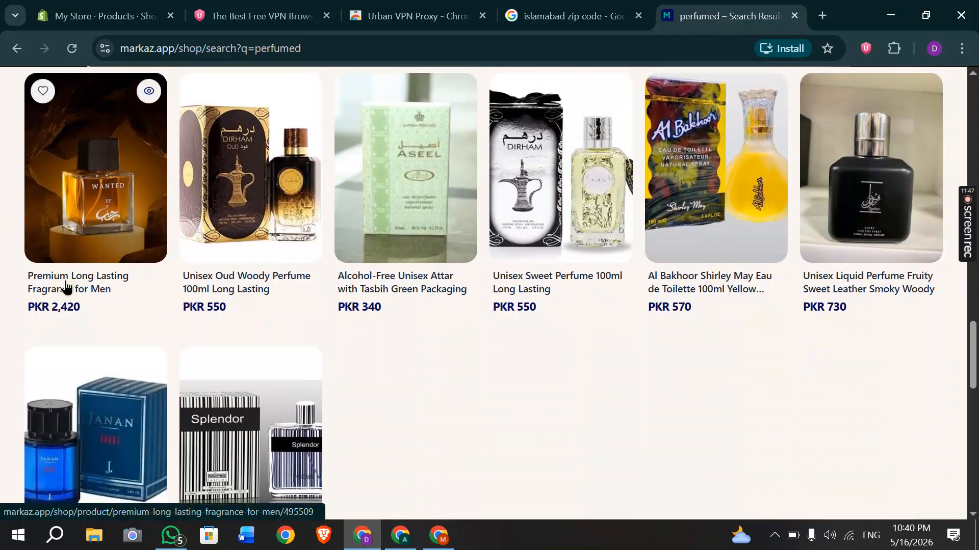
right_click(65, 287)
click(117, 302)
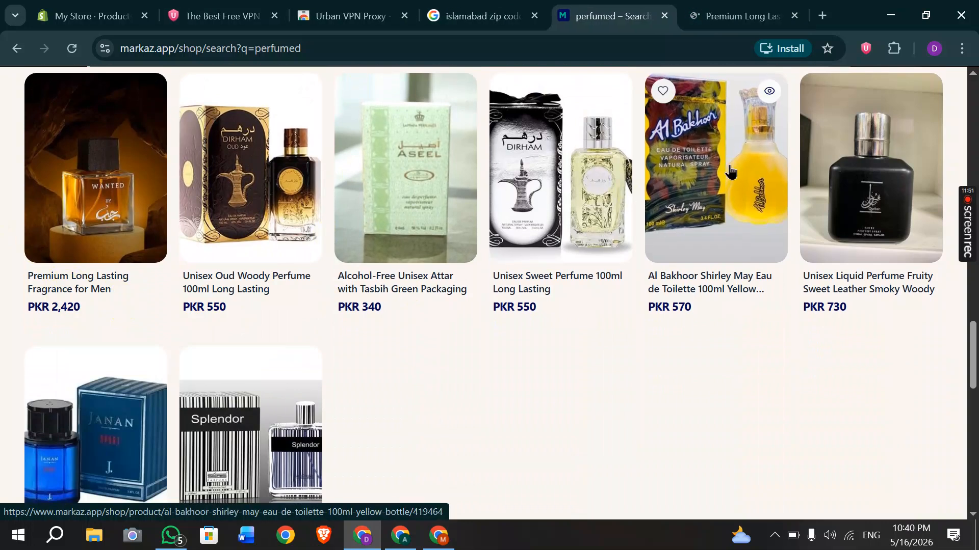
scroll(439, 246, down, 3)
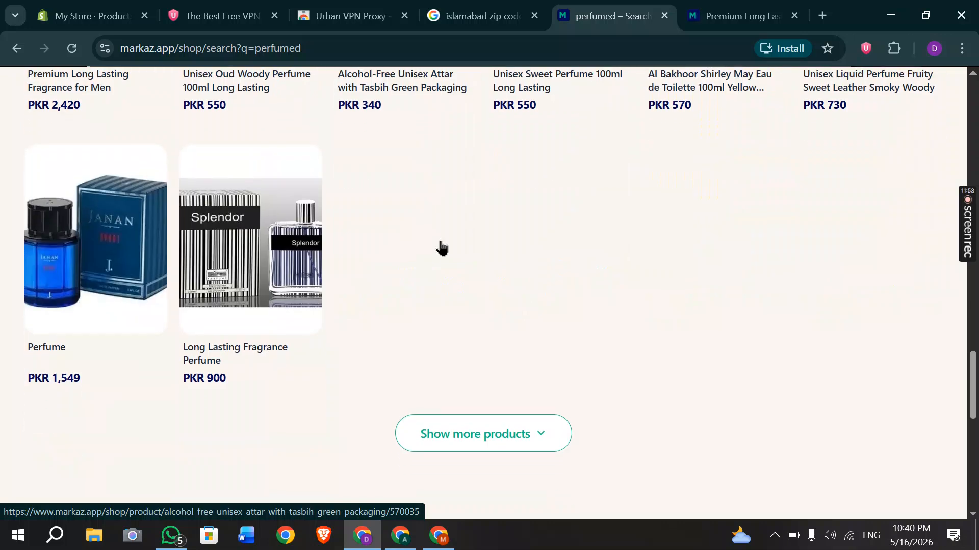
scroll(439, 244, up, 3)
Download the perfume's media images as MZ100400236LHLE-media.zip.
click(706, 6)
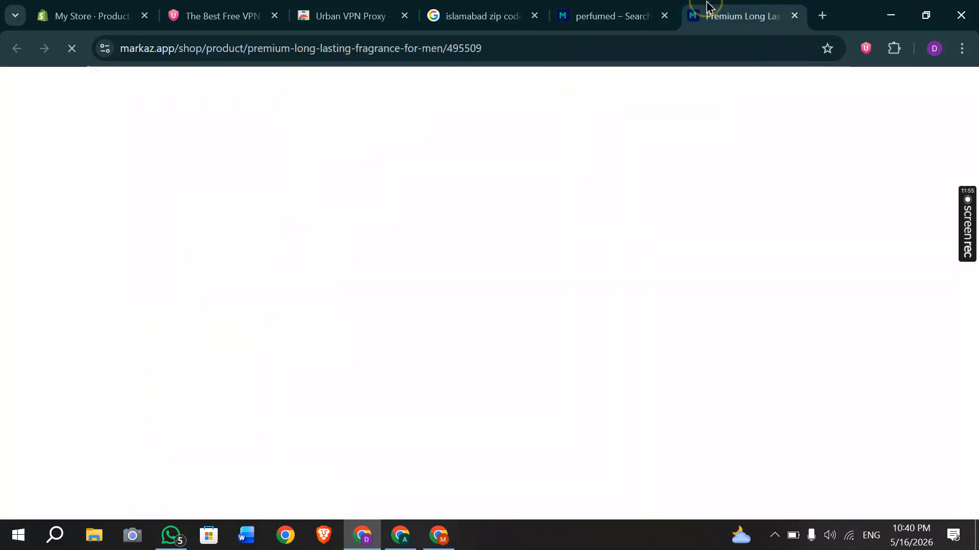
scroll(387, 306, down, 2)
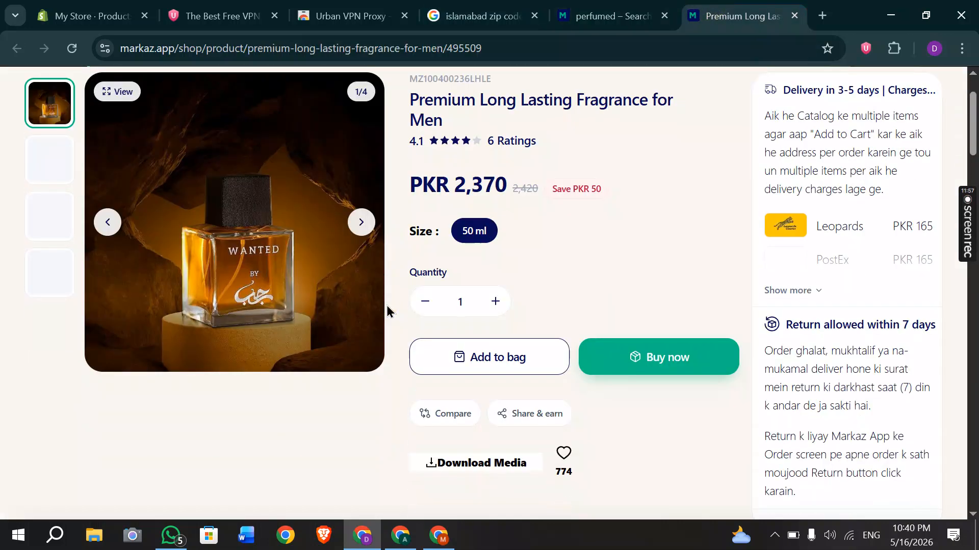
scroll(385, 326, up, 1)
scroll(530, 423, down, 4)
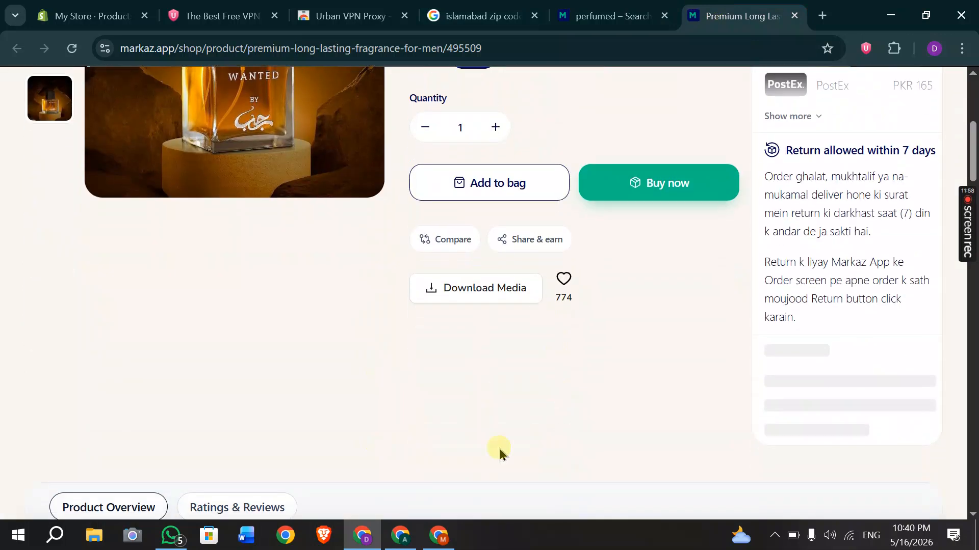
click(473, 300)
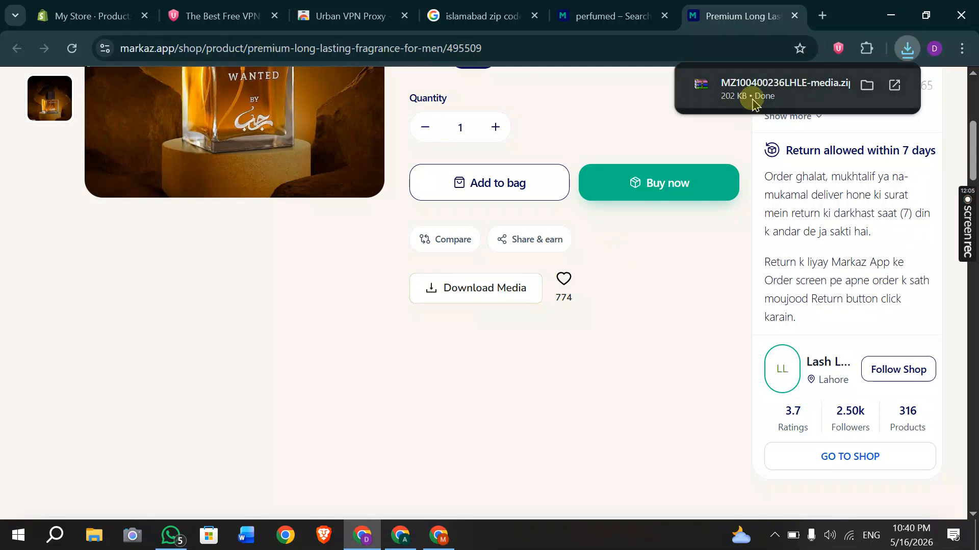
Inspect the downloaded media zip in WinRAR, then close the archive viewer.
click(753, 102)
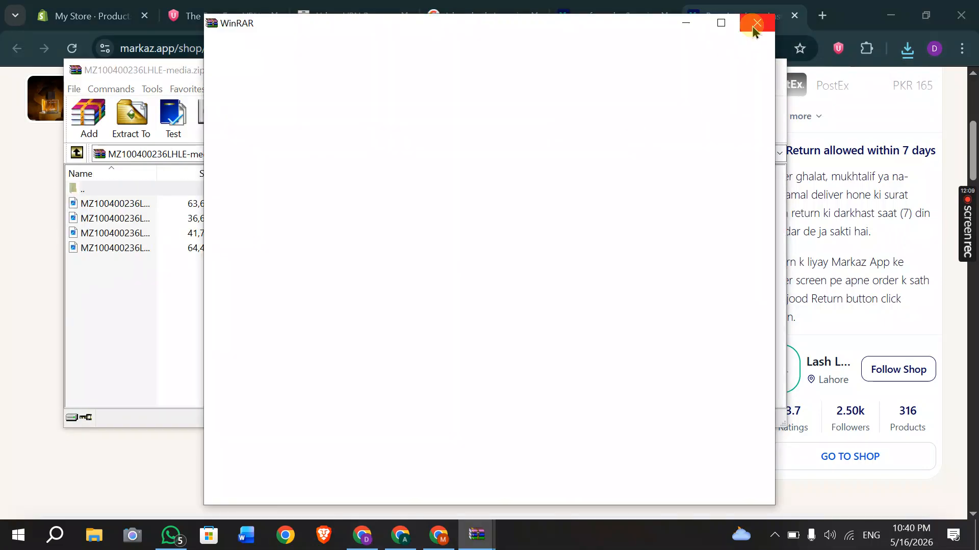
click(753, 30)
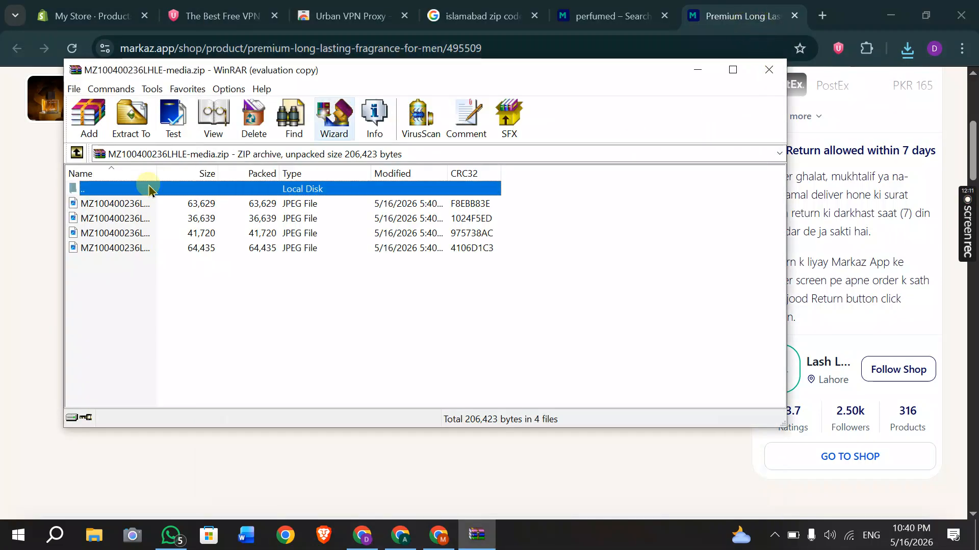
click(765, 69)
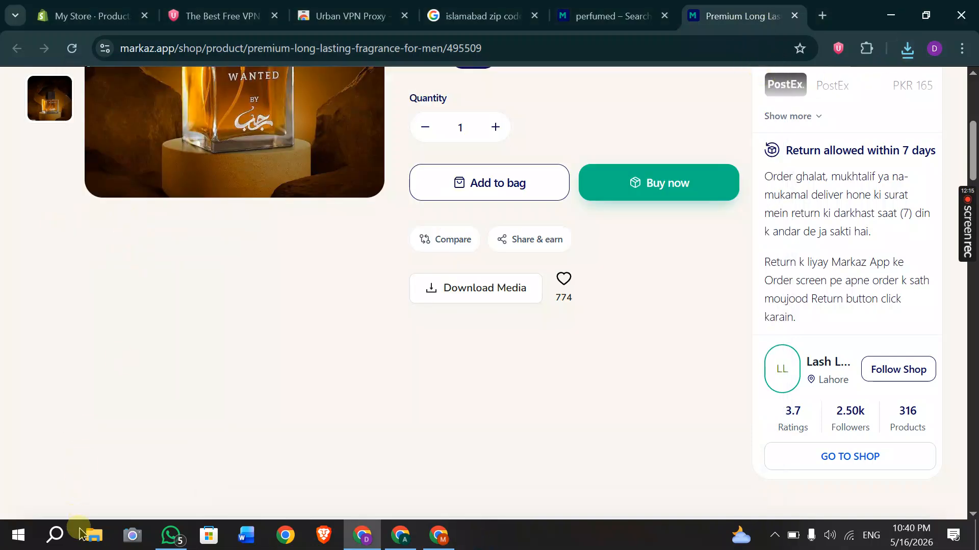
click(88, 543)
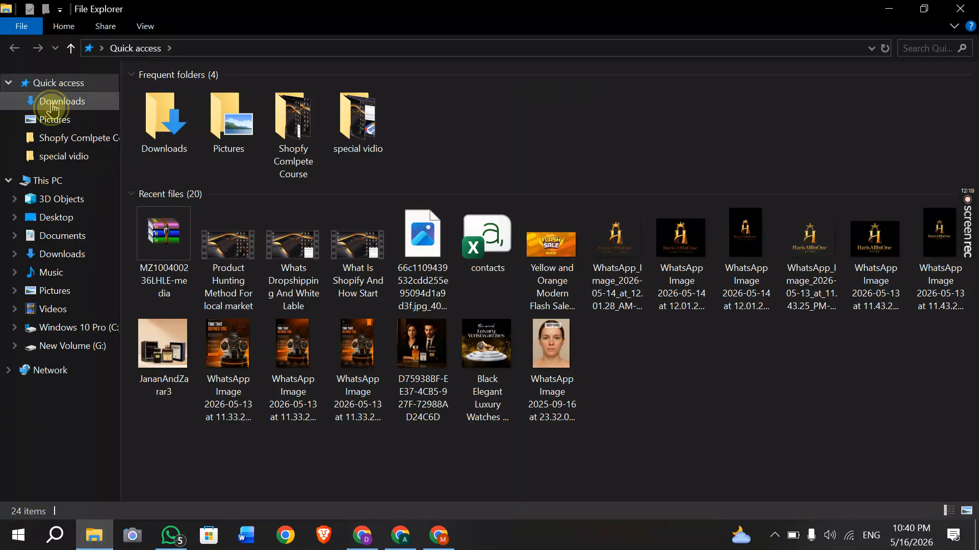
Extract MZ100400236LHLE-media.zip in Downloads into images -1 to -4, then close File Explorer.
click(53, 104)
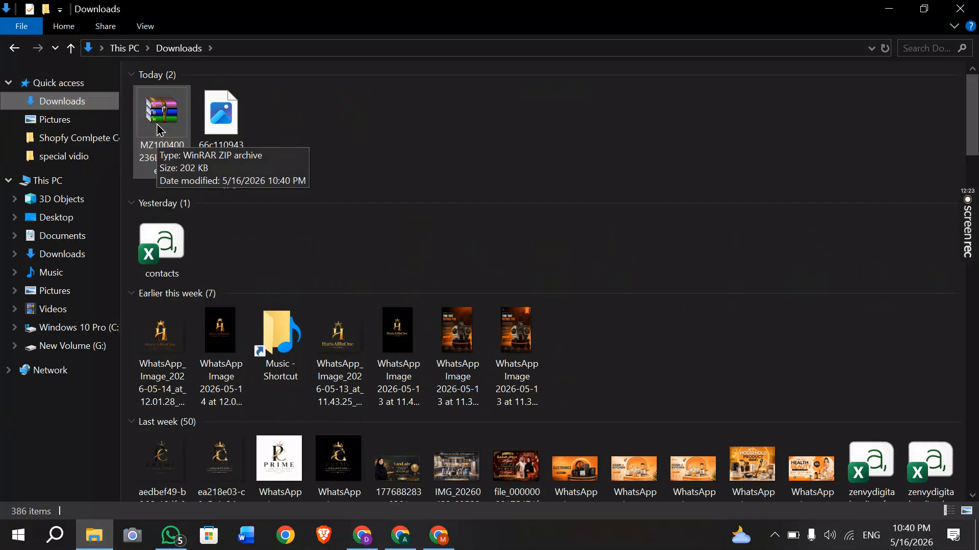
click(161, 130)
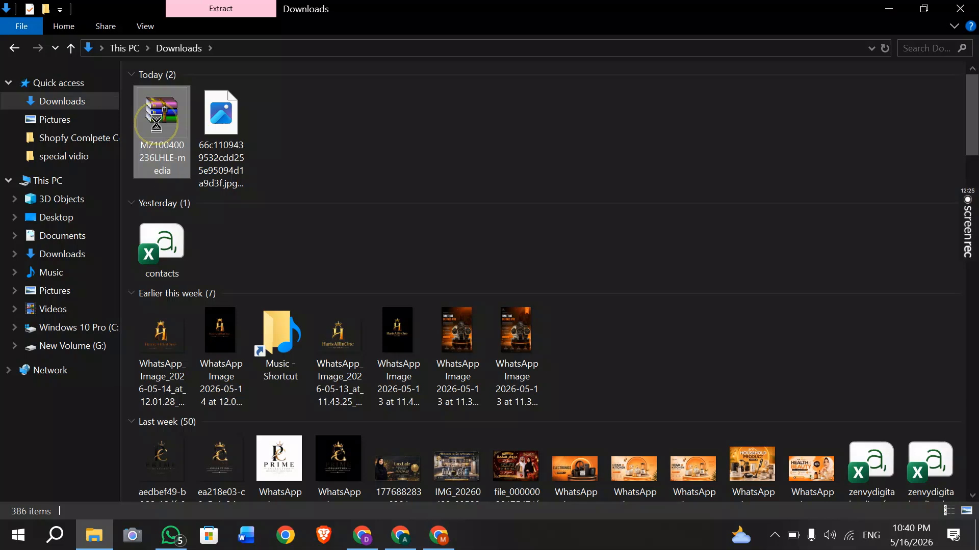
right_click(161, 130)
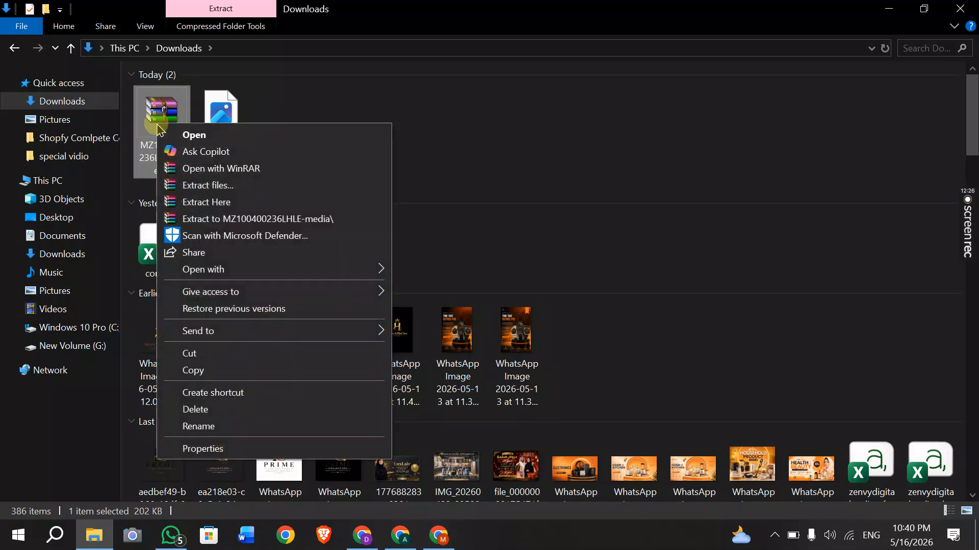
click(209, 202)
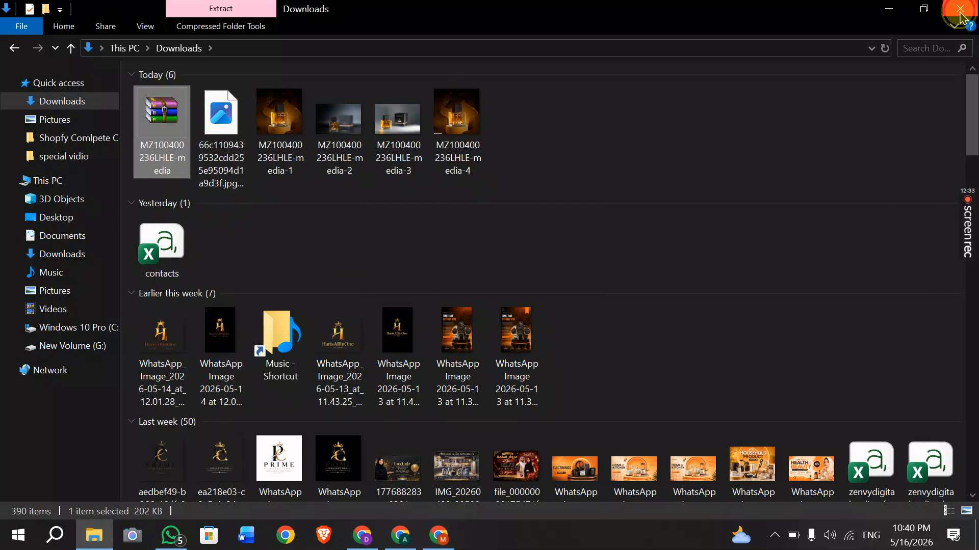
click(942, 23)
scroll(301, 225, up, 5)
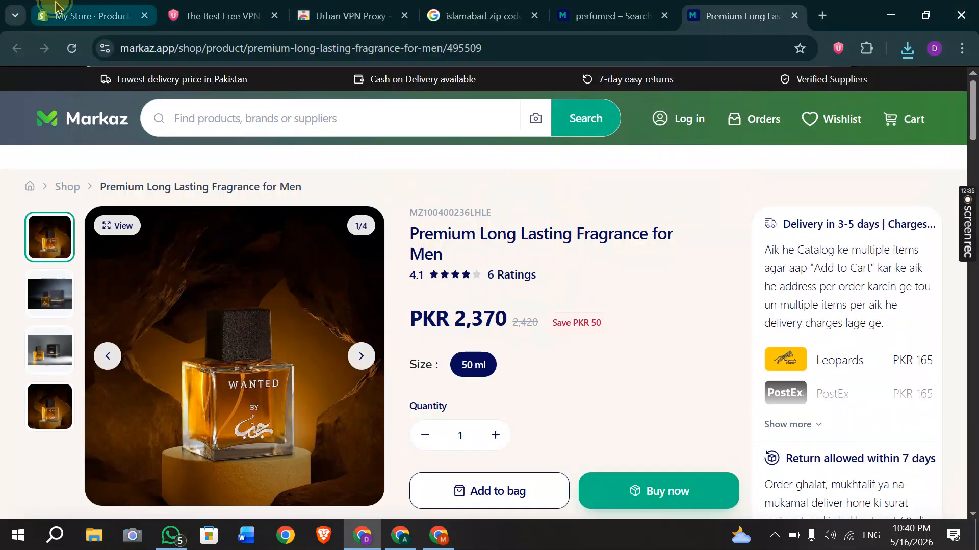
Open a blank Add product form from My Store's Shopify Products page.
click(102, 12)
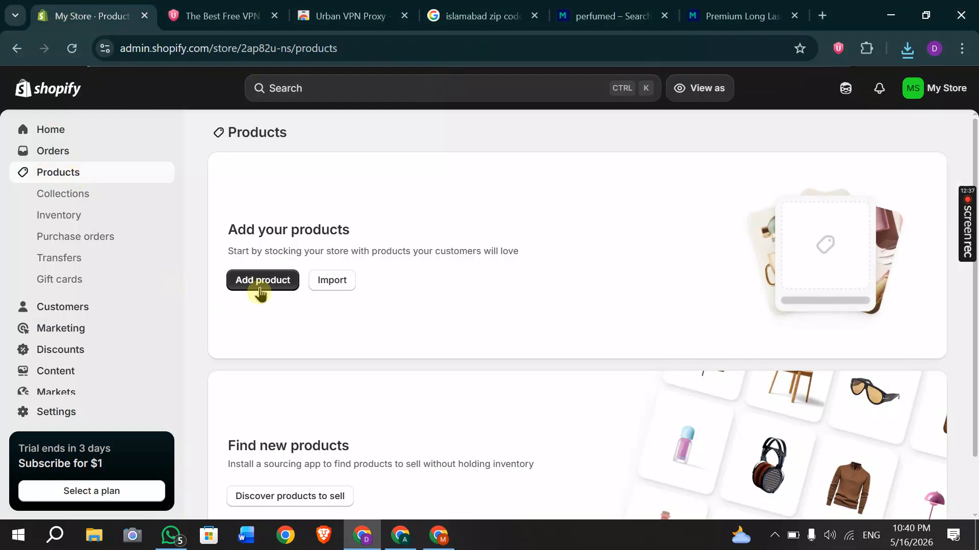
click(259, 290)
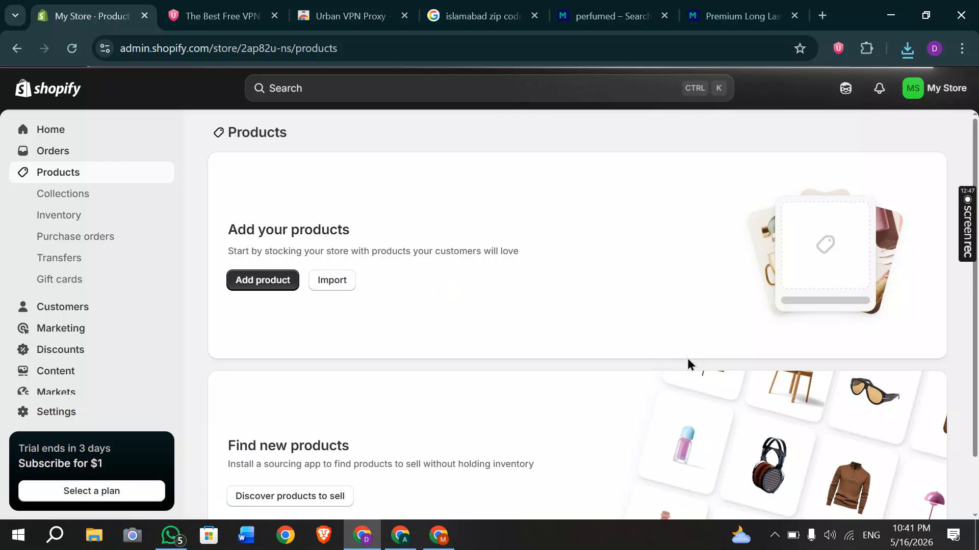
mouse_move(970, 236)
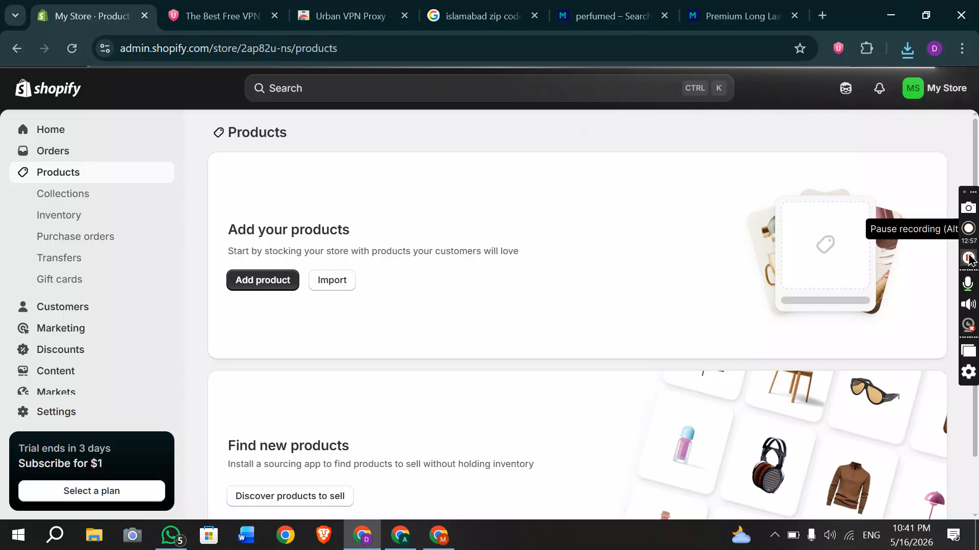
click(968, 259)
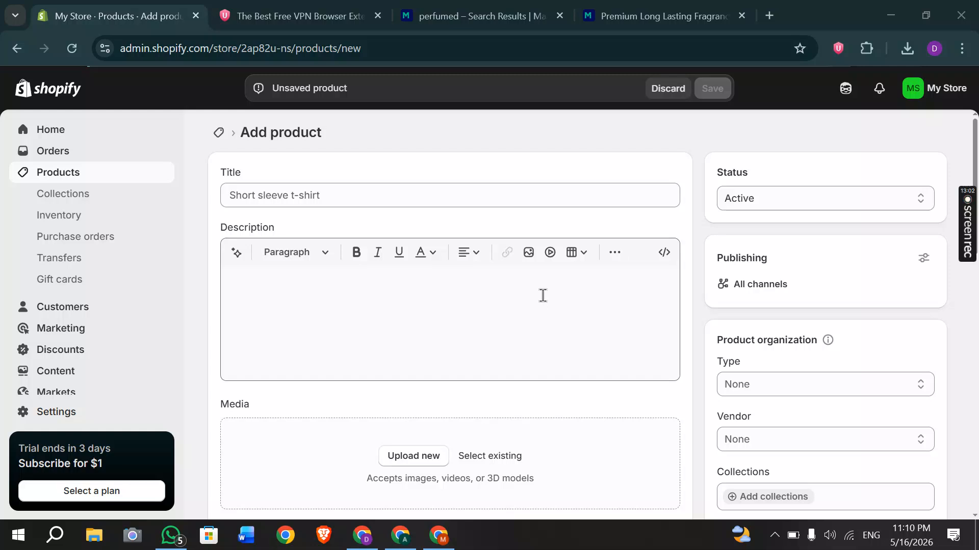
Copy 'Premium Long Lasting Fragrance for Men' from the Markaz page into the Shopify product title.
click(324, 189)
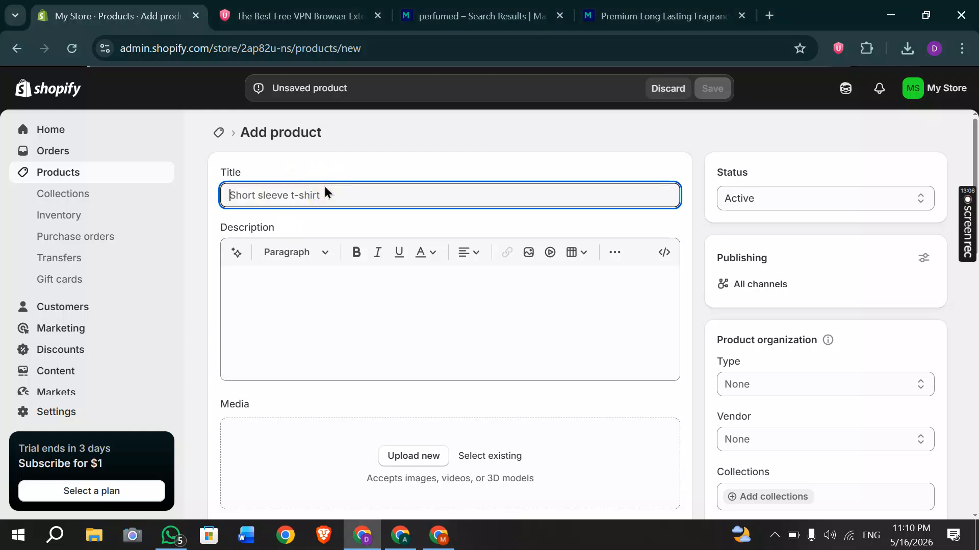
click(459, 16)
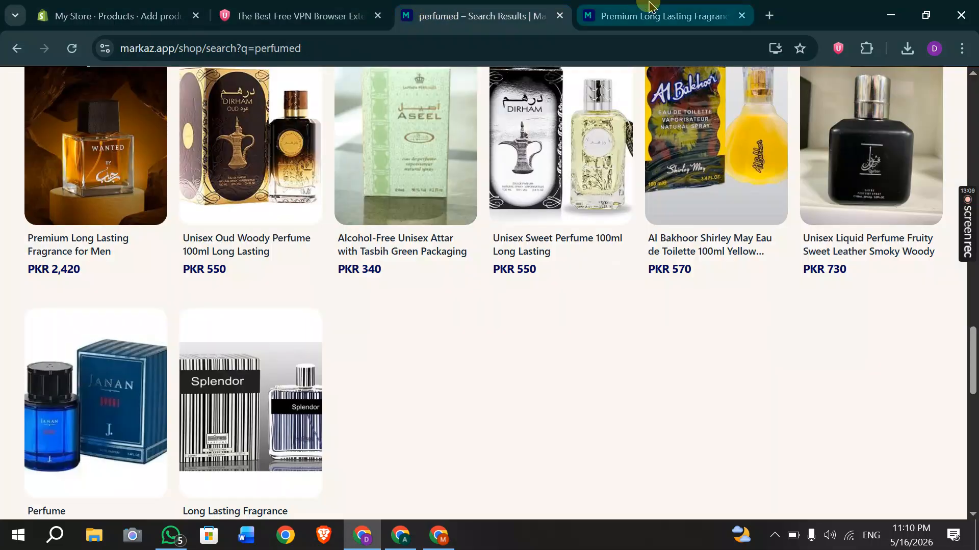
click(649, 6)
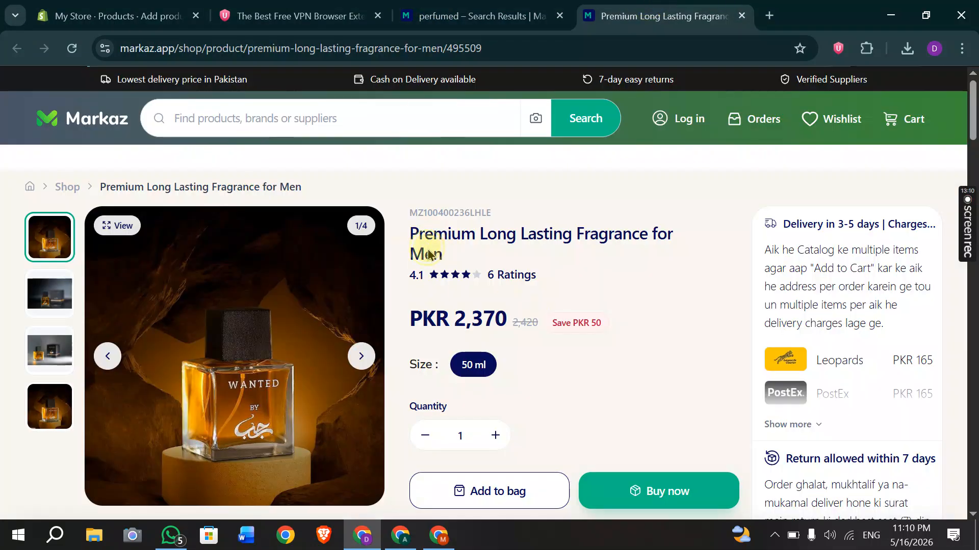
drag(437, 257, 413, 243)
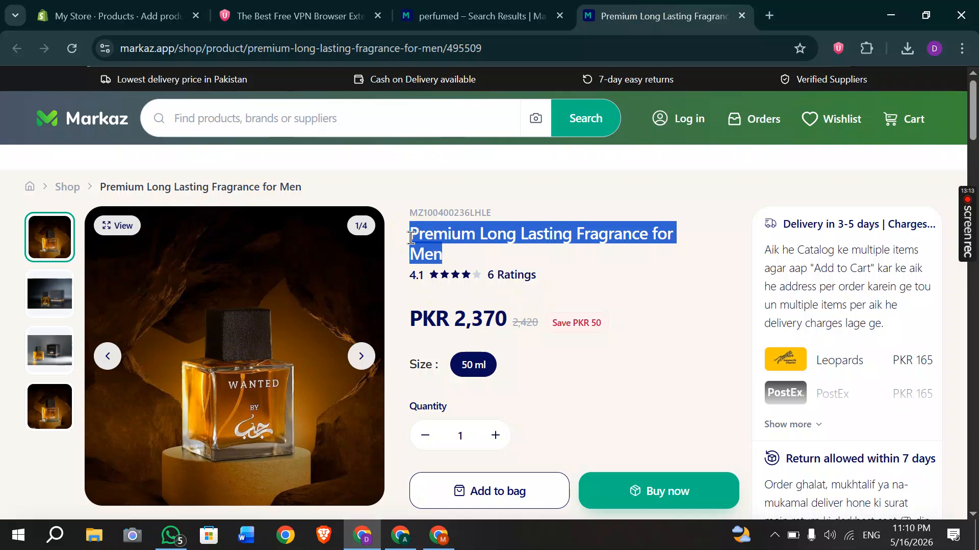
click(127, 15)
click(273, 195)
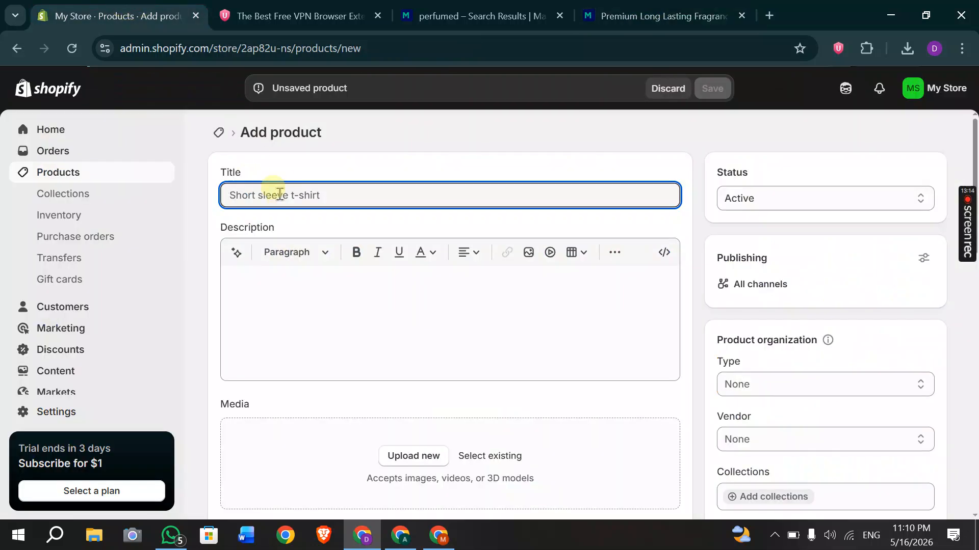
click(599, 8)
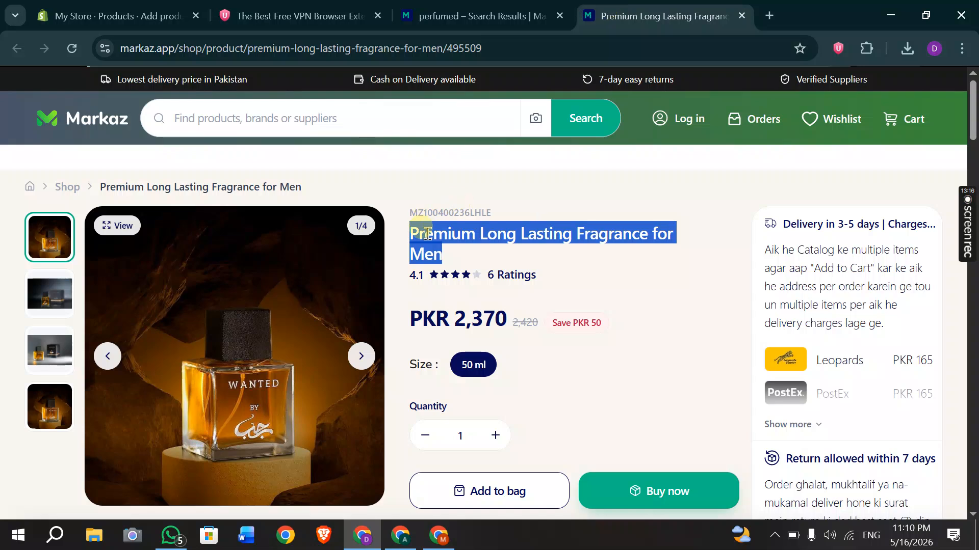
right_click(428, 235)
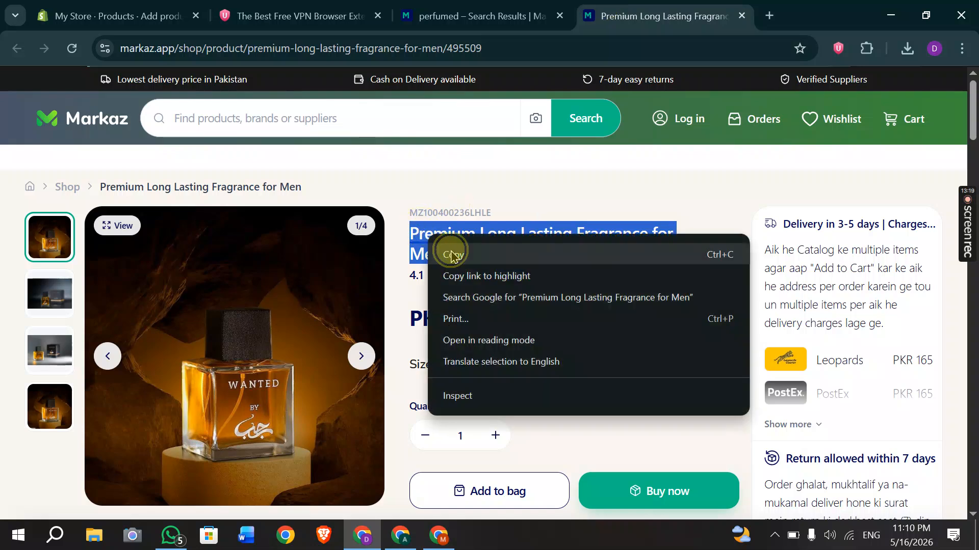
click(451, 254)
click(122, 8)
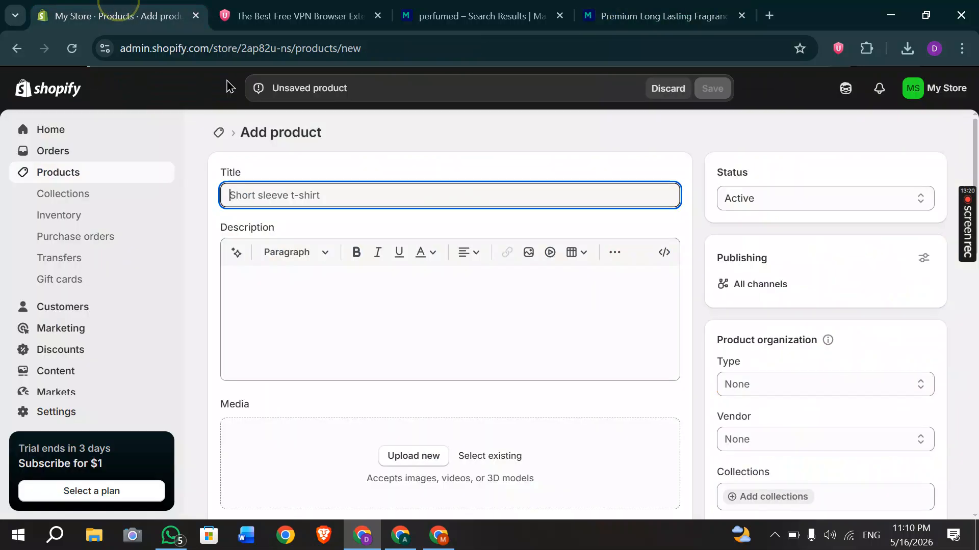
key(ctrl+v)
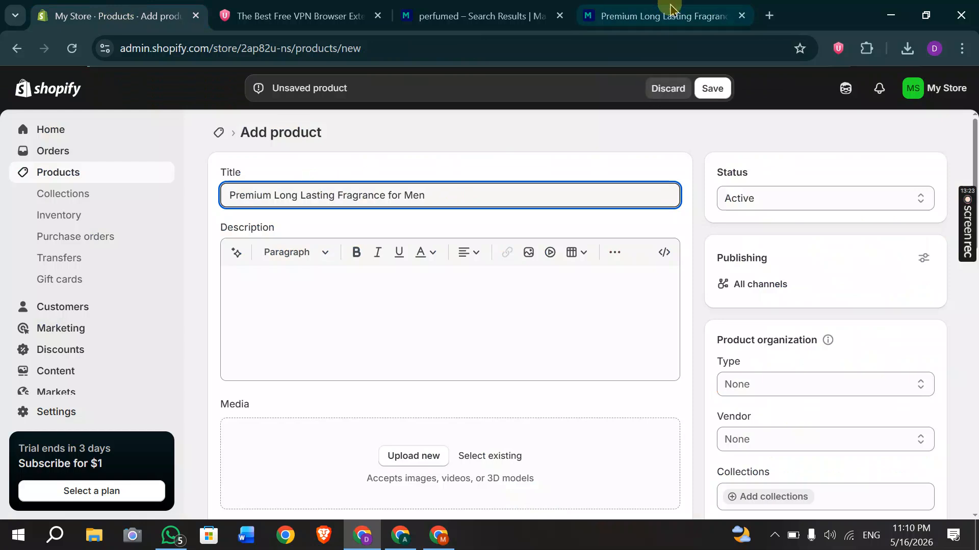
click(663, 15)
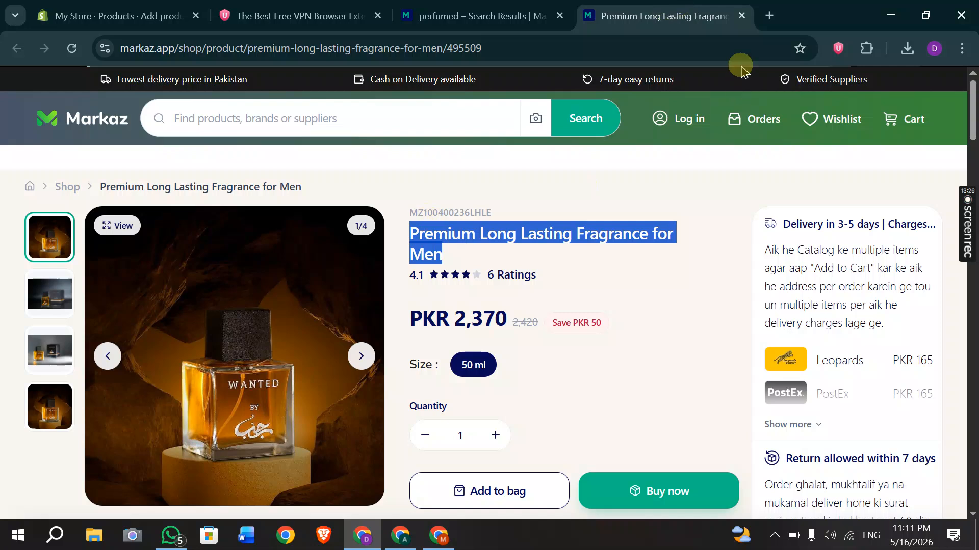
click(768, 15)
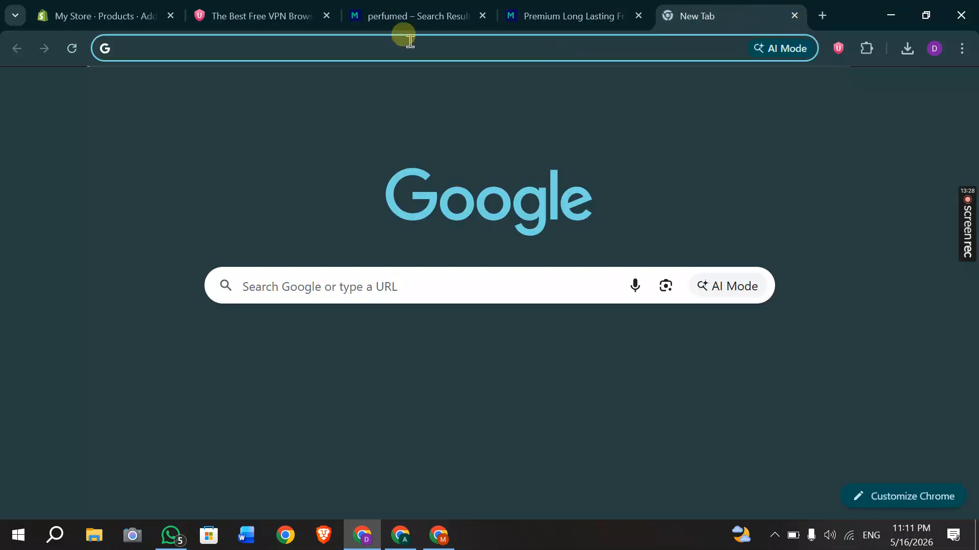
Open ChatGPT's Images page via a Google search for 'chatgpt', then return to the Markaz tab.
click(410, 41)
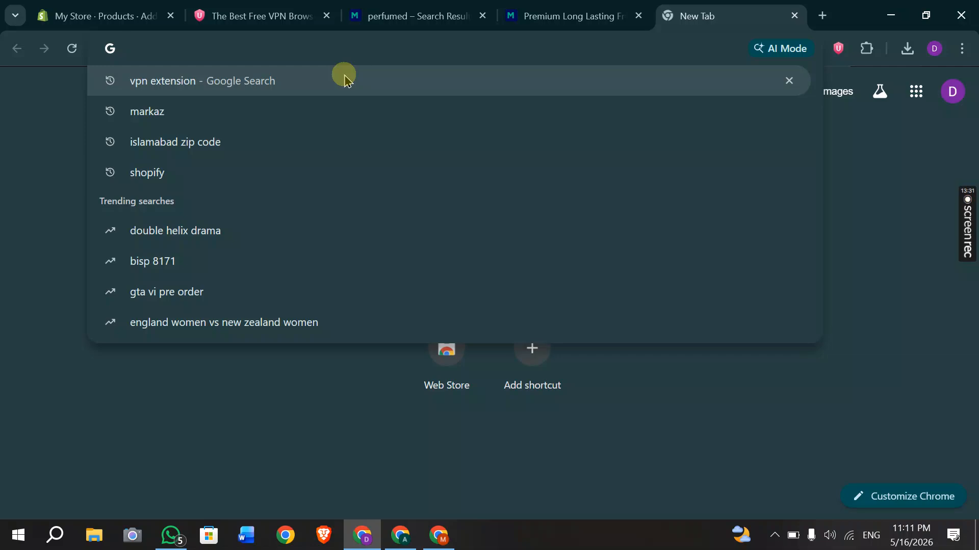
text(cha)
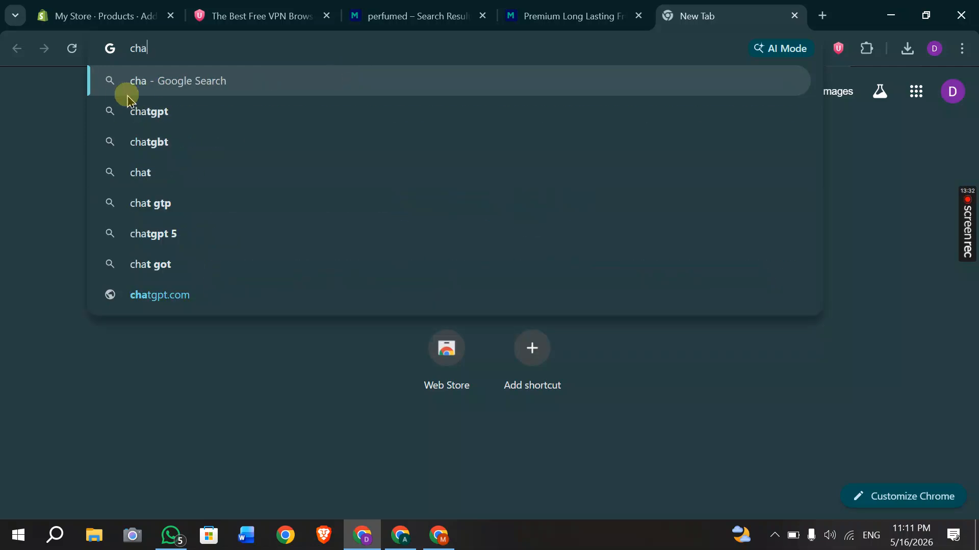
click(149, 110)
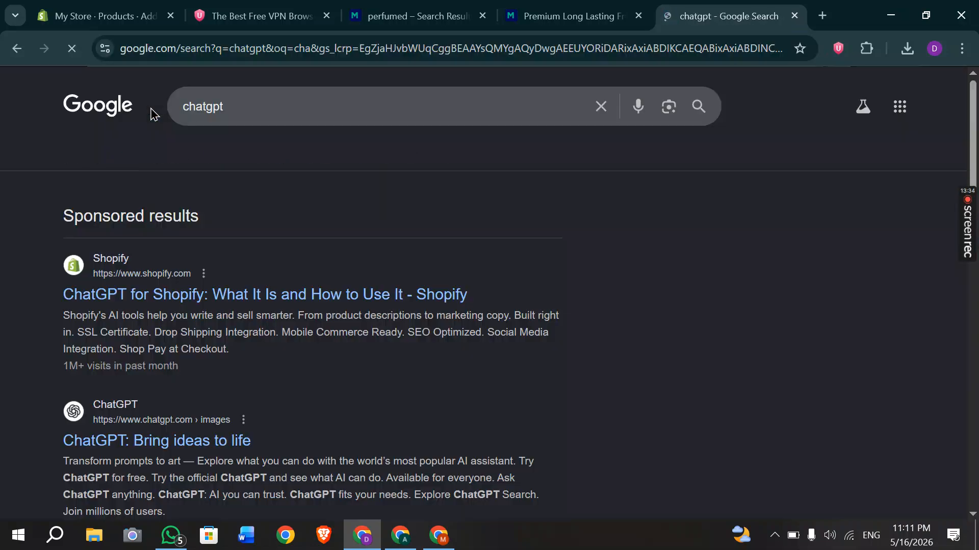
click(118, 437)
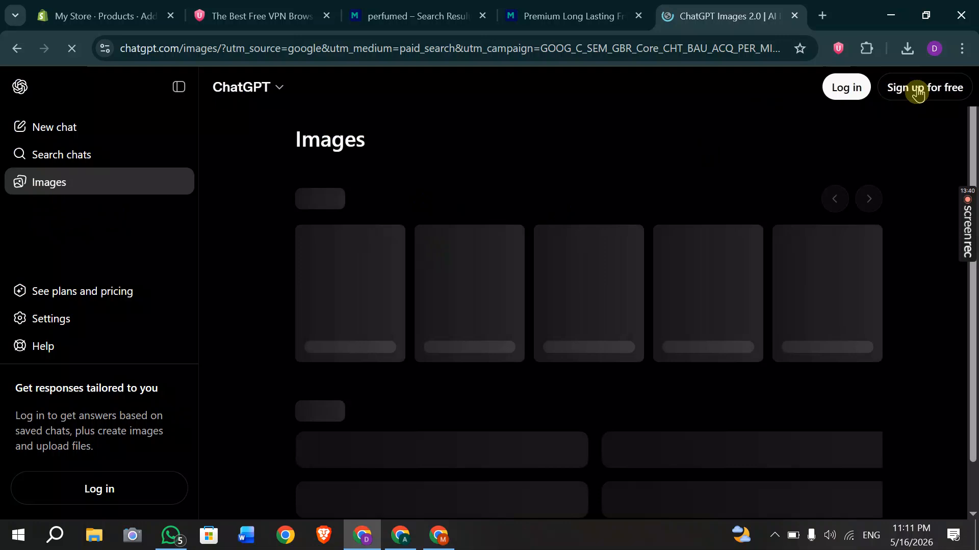
click(627, 186)
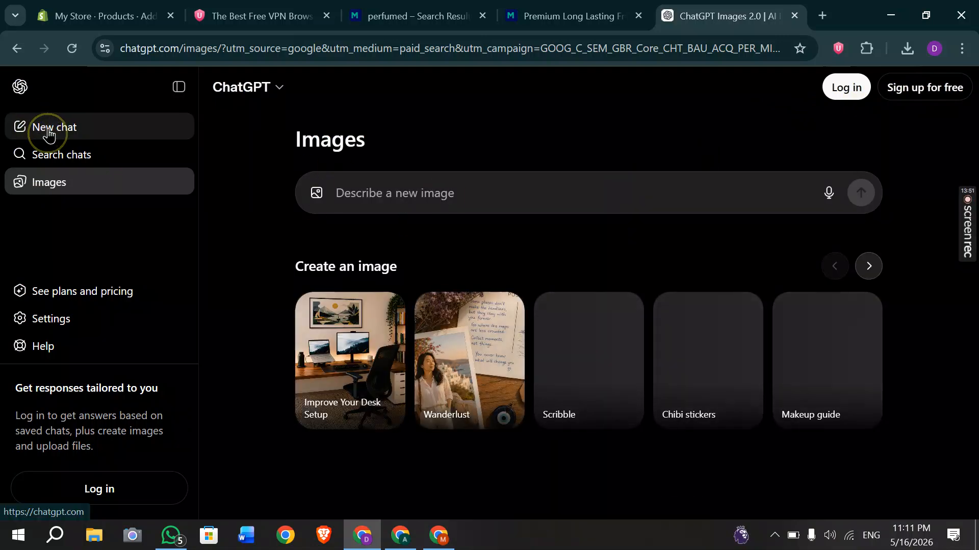
click(566, 16)
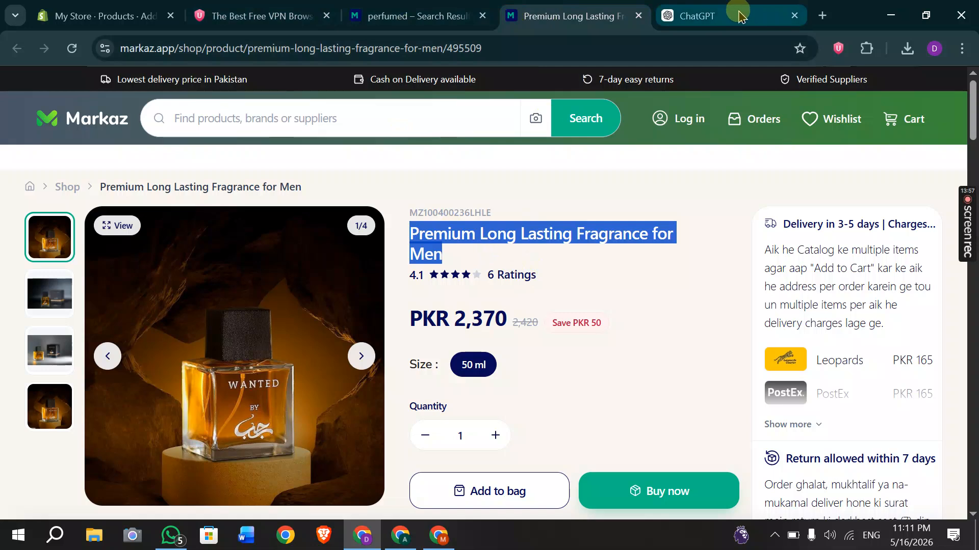
mouse_move(739, 16)
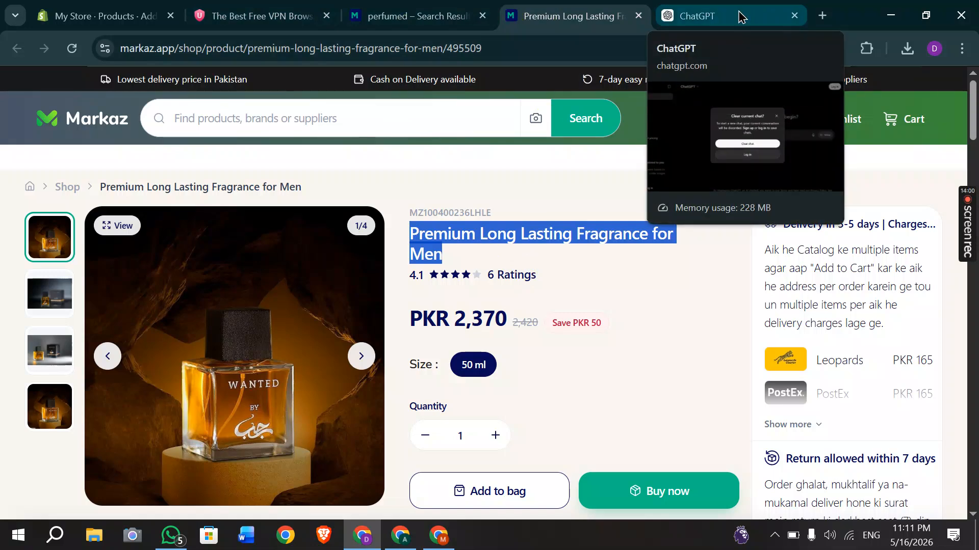
Copy the Markaz product overview and the expanded Highlights list.
click(131, 16)
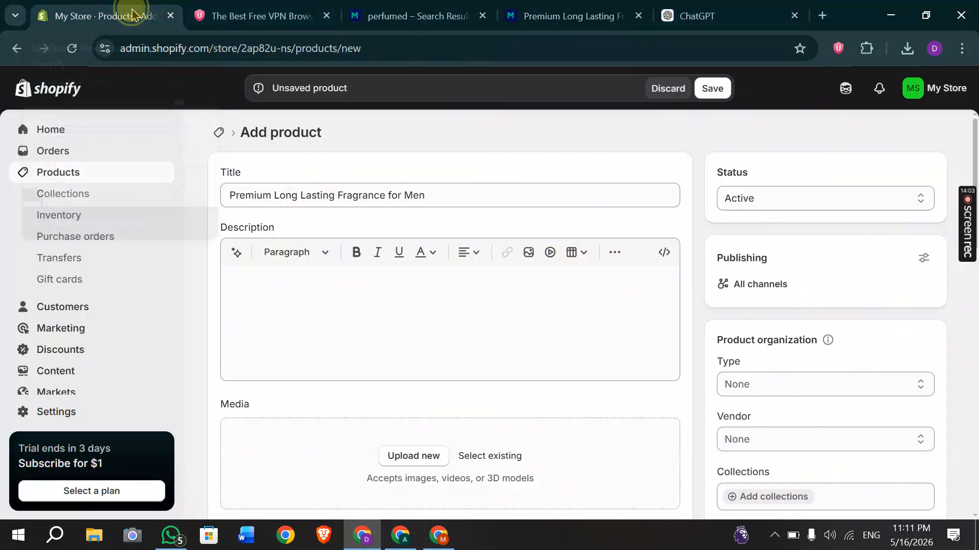
click(343, 205)
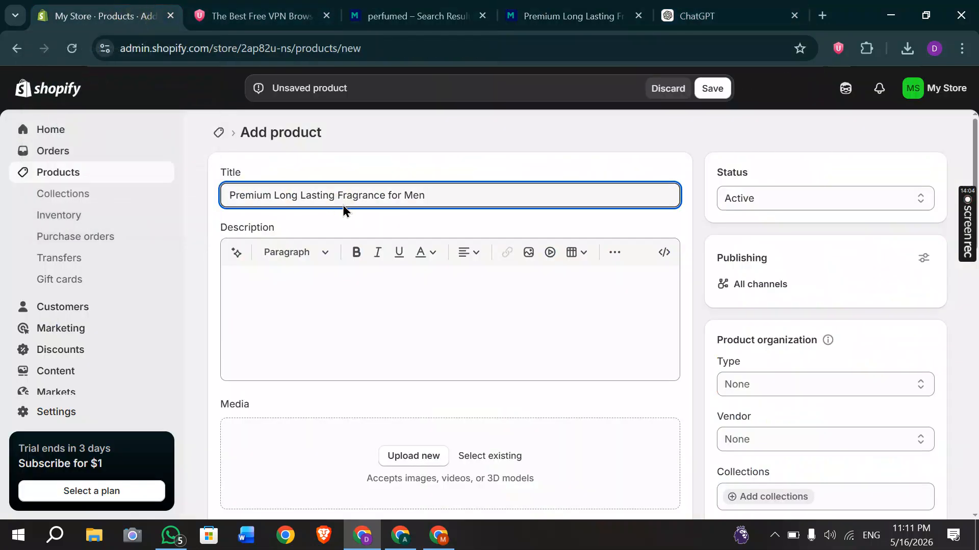
click(346, 327)
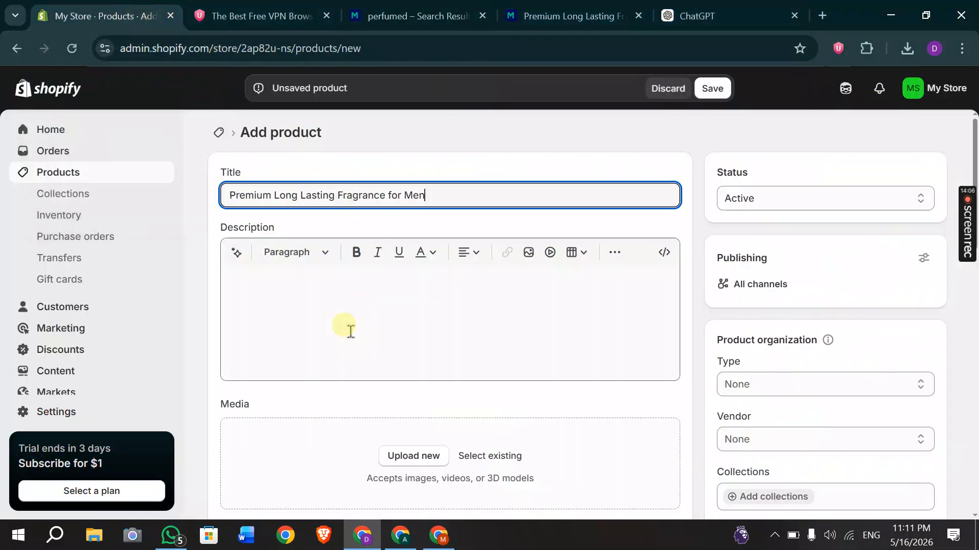
click(273, 297)
click(537, 11)
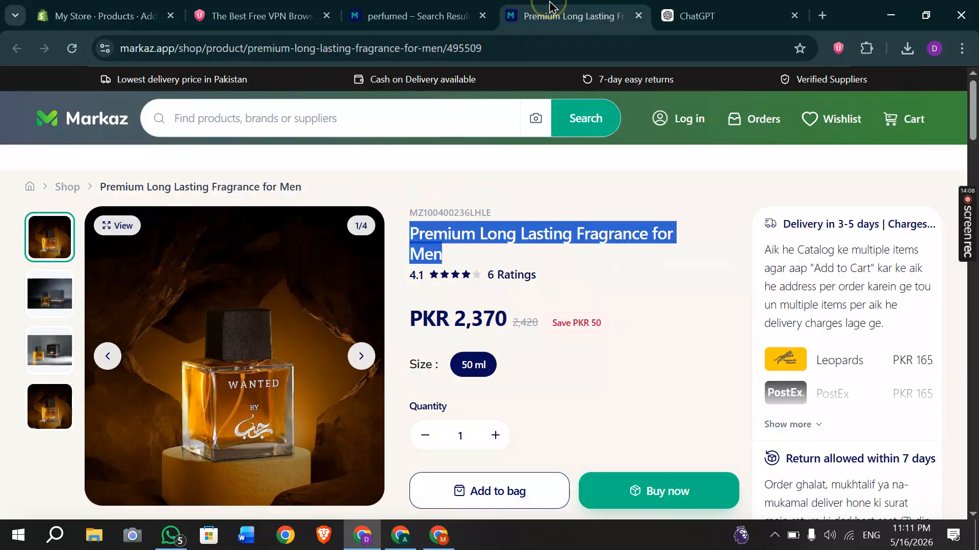
scroll(523, 181, down, 13)
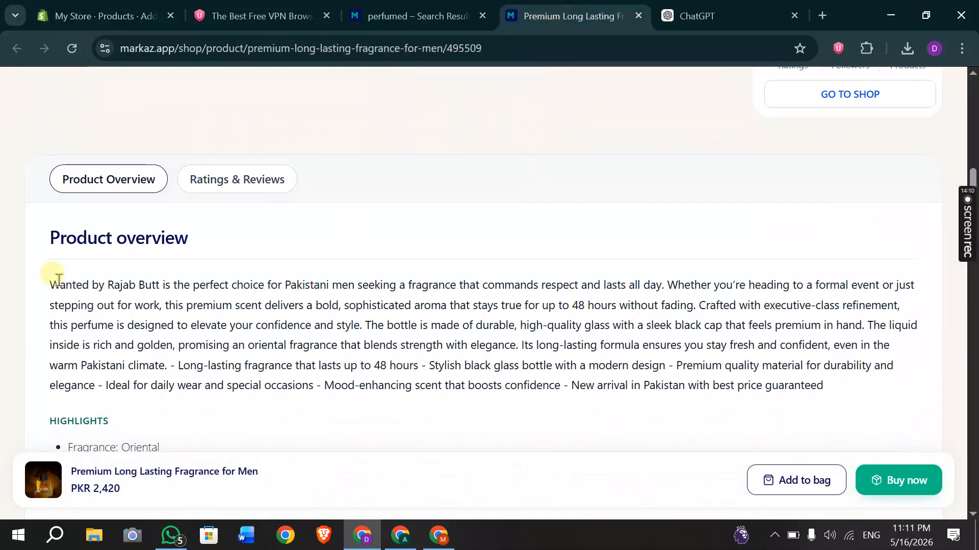
drag(51, 286, 478, 393)
scroll(297, 424, down, 3)
click(478, 390)
scroll(386, 372, down, 5)
scroll(261, 275, up, 1)
drag(239, 263, 47, 305)
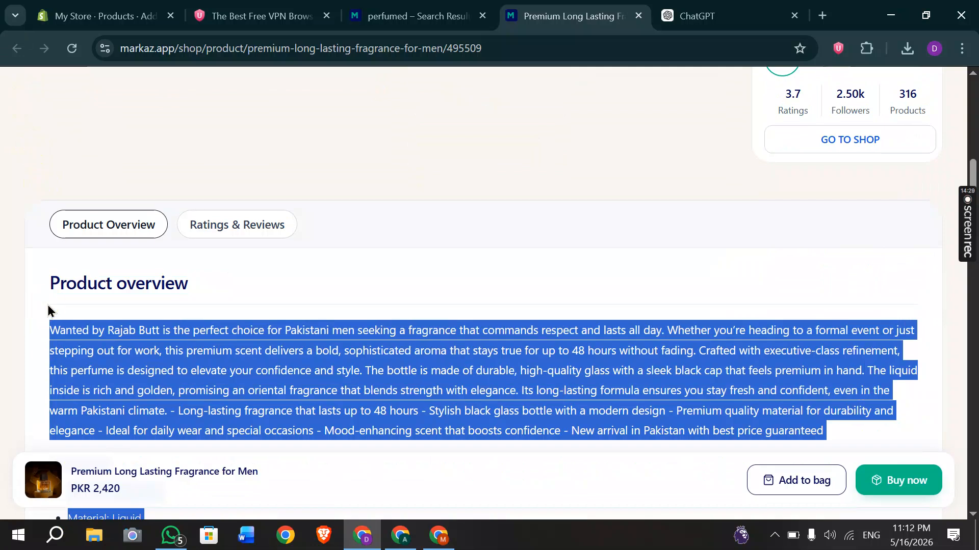
Paste the overview and Highlights into the Shopify product's Description editor.
click(135, 15)
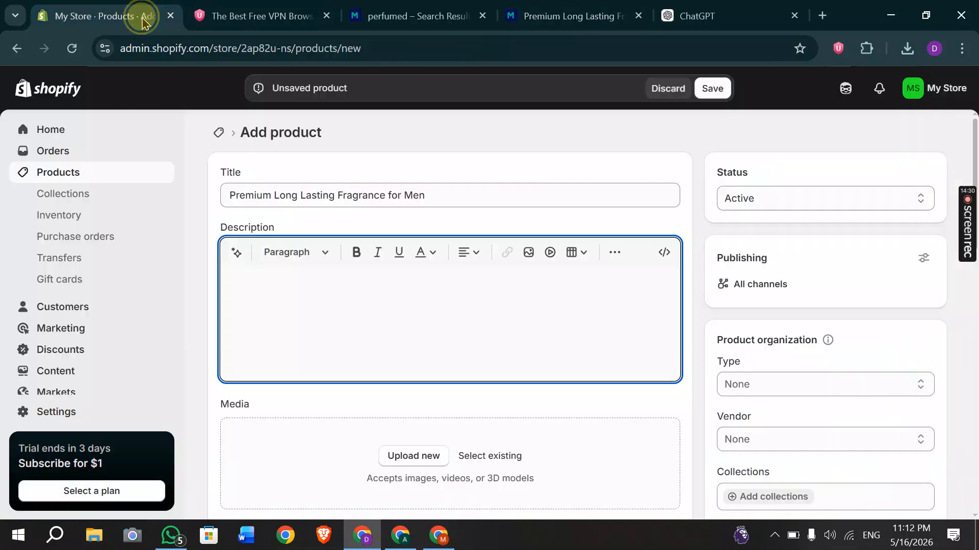
click(286, 252)
click(404, 289)
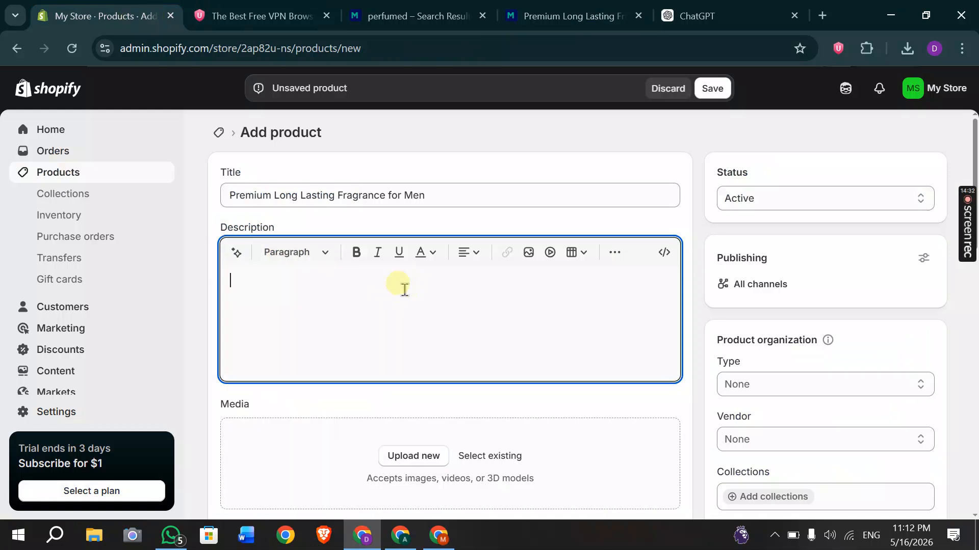
text(Wanted by Rajab Butt is the perfect choice for Pakistani men seeking a fragrance that commands respect and lasts all day. Whether you’re heading to a formal event or just stepping out for work, this premium scent delivers a bold, sophisticated aroma that stays true for up to 48 hours without fading. Crafted with executive-class refinement, this perfume is designed to elevate your confidence and style. The bottle is made of durable, high-quality glass with a sleek black cap that feels premium in hand. The liquid inside is rich and golden, promising an oriental fragrance that blends strength with elegance. Its long-lasting formula ensures you stay fresh and confident, even in the warm Pakistani climate. - Long-lasting fragrance that lasts up to 48 hours - Stylish black glass bottle with a modern design - Premium quality material for durability and elegance - Ideal for daily wear and special occasions - Mood-enhancing scent that boosts confidence - New arrival in Pakistan with best price guaranteed Highlights Fragrance: Oriental Material: Liquid Product Feature: Long Lasting Fragrance, Mood Enhancing Gender Type: Men Package Includes: 1 x Perfume Quantity: 50 Ml Color: Black Note: There might be an error of 1-3 cm due to manual measurement, and slight color differences may occur as a result of varying lighting and monitor effects. Product Code: MZ100400236LHLE)
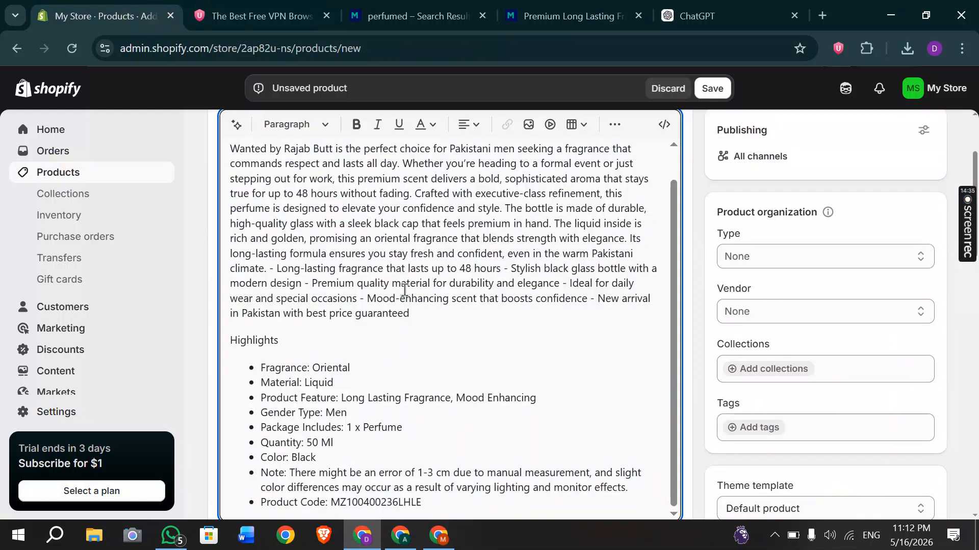
scroll(404, 289, down, 10)
click(265, 239)
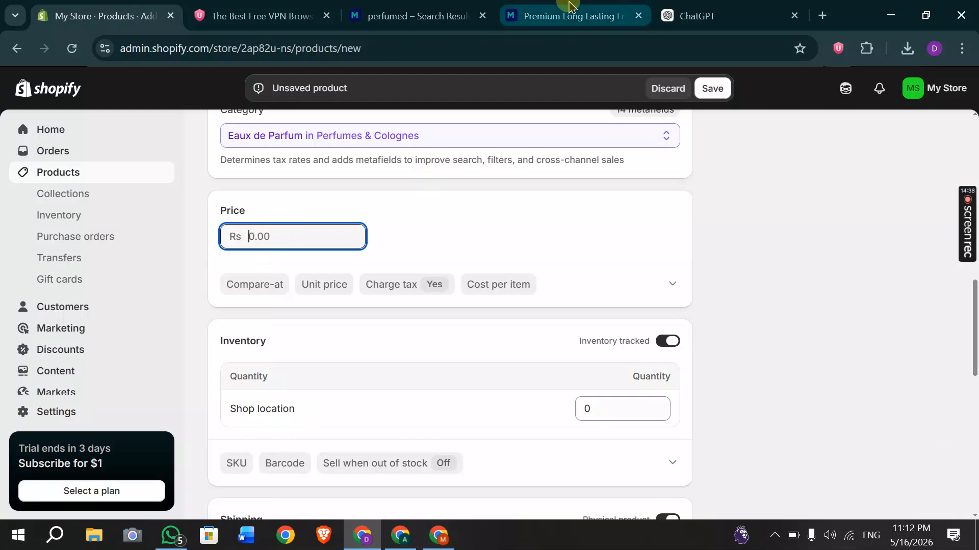
Check the Markaz listing's pricing, selecting its Leopards delivery charge of 165.
click(569, 6)
scroll(417, 203, up, 10)
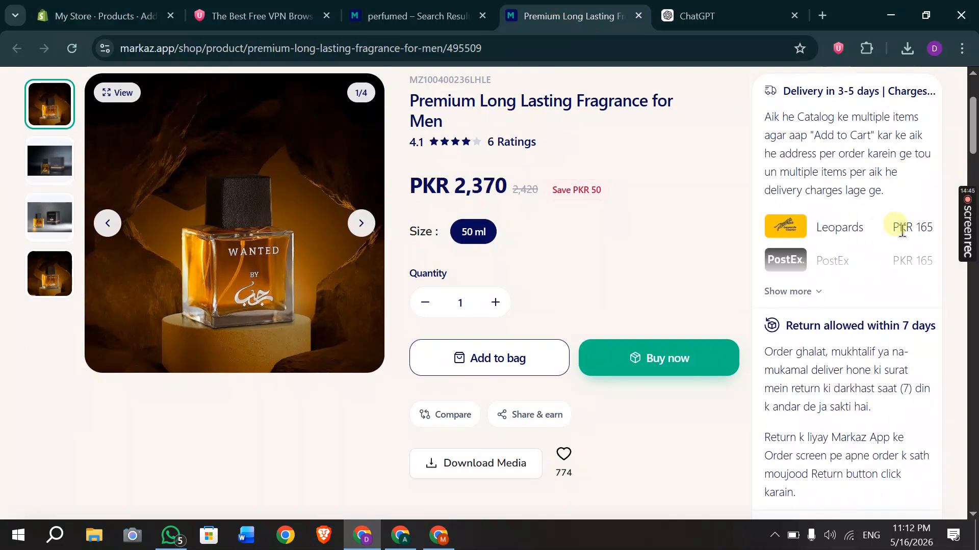
double_click(924, 228)
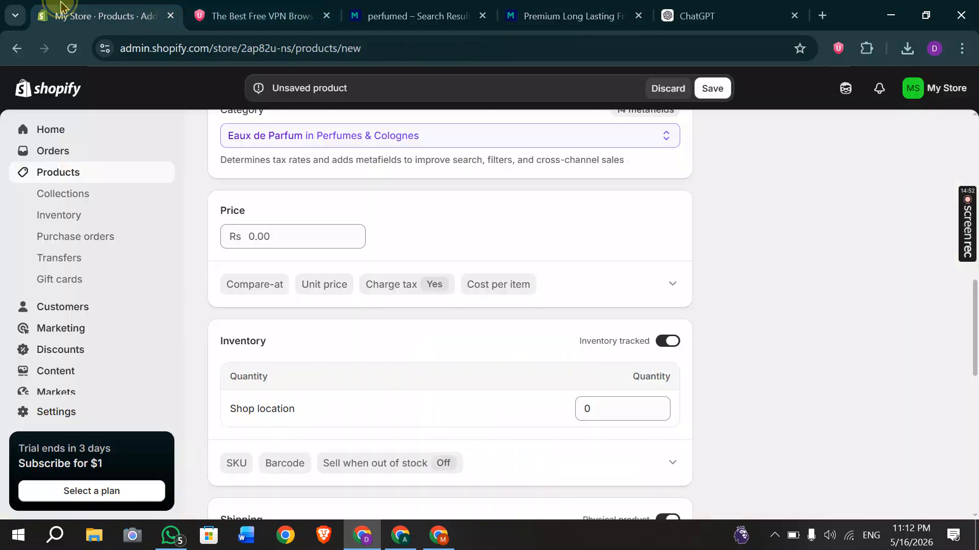
Price the perfume at Rs 2,800.00 with a compare-at price of Rs 3,200.00.
click(102, 16)
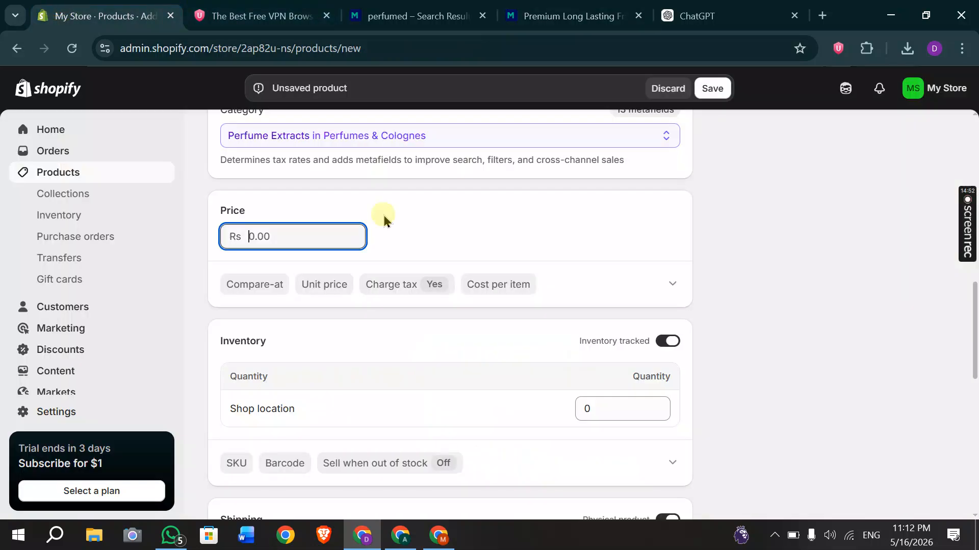
scroll(346, 199, up, 1)
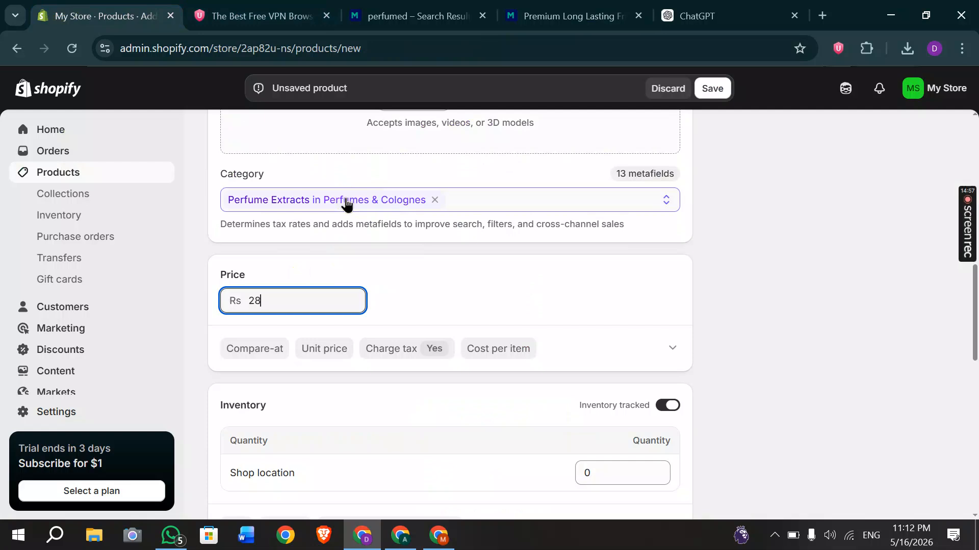
click(337, 286)
click(326, 307)
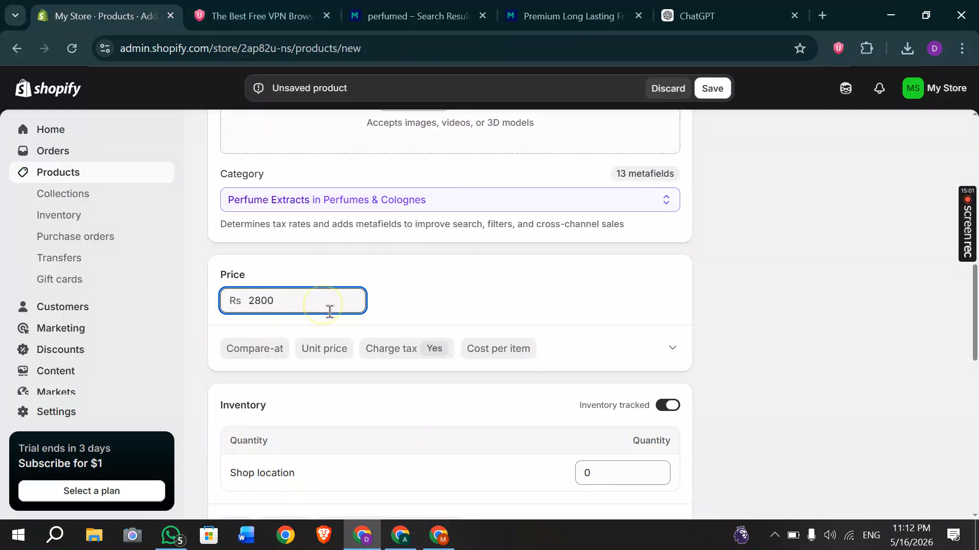
click(259, 362)
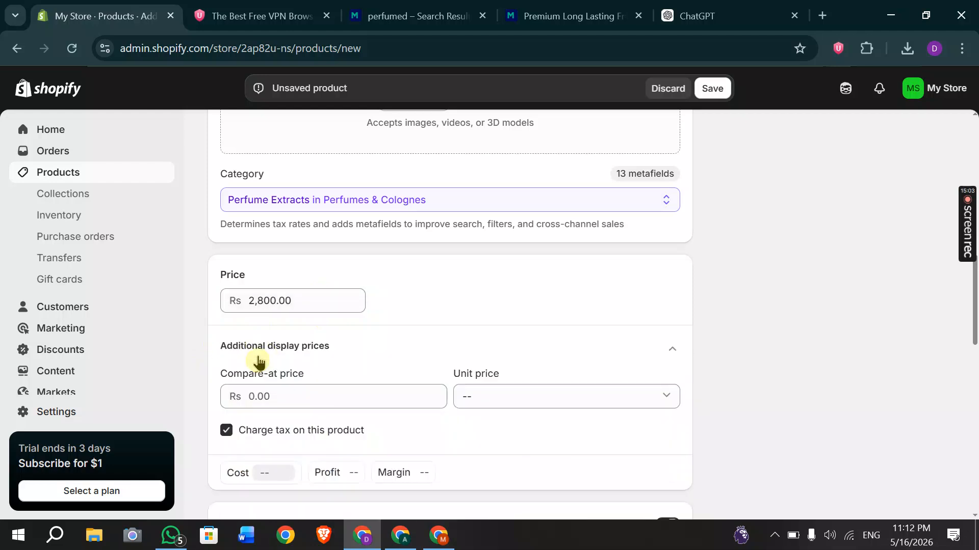
click(286, 400)
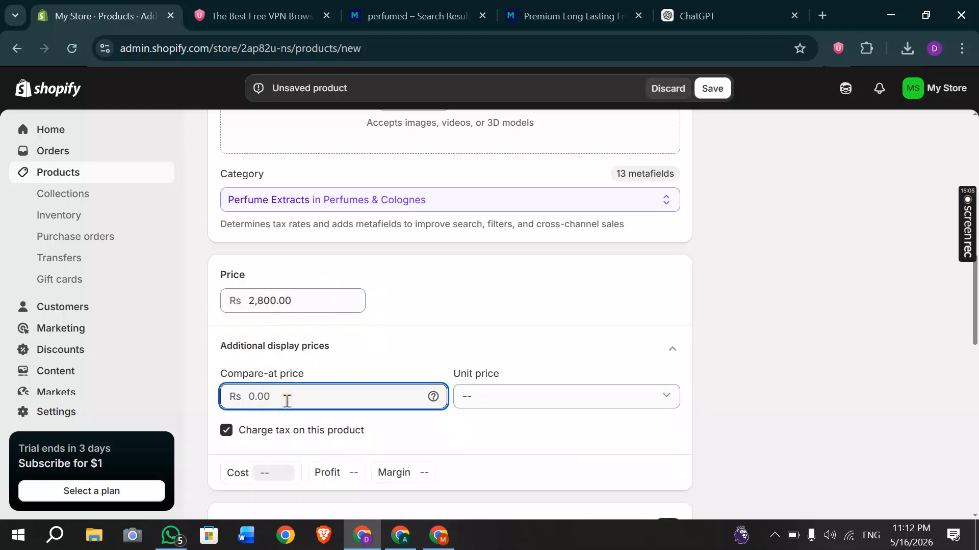
click(259, 301)
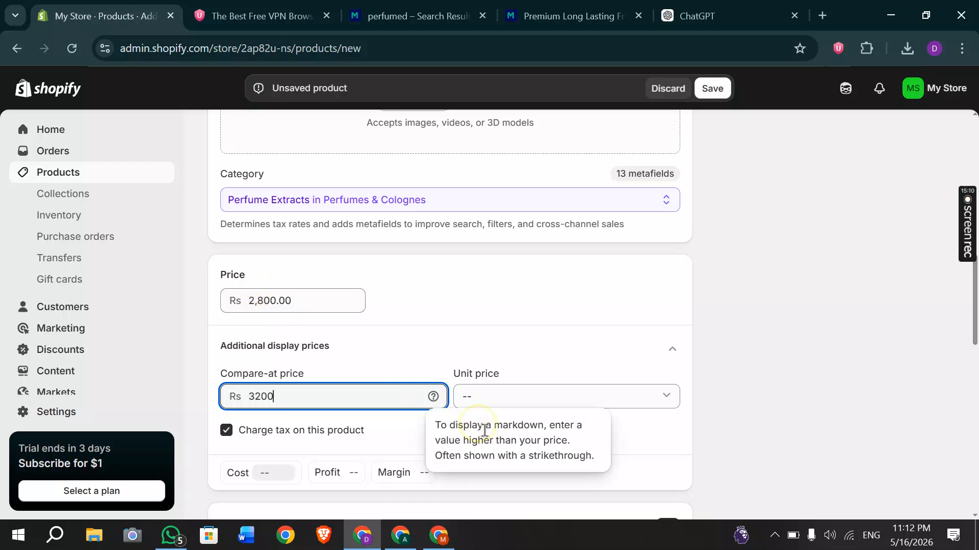
click(396, 434)
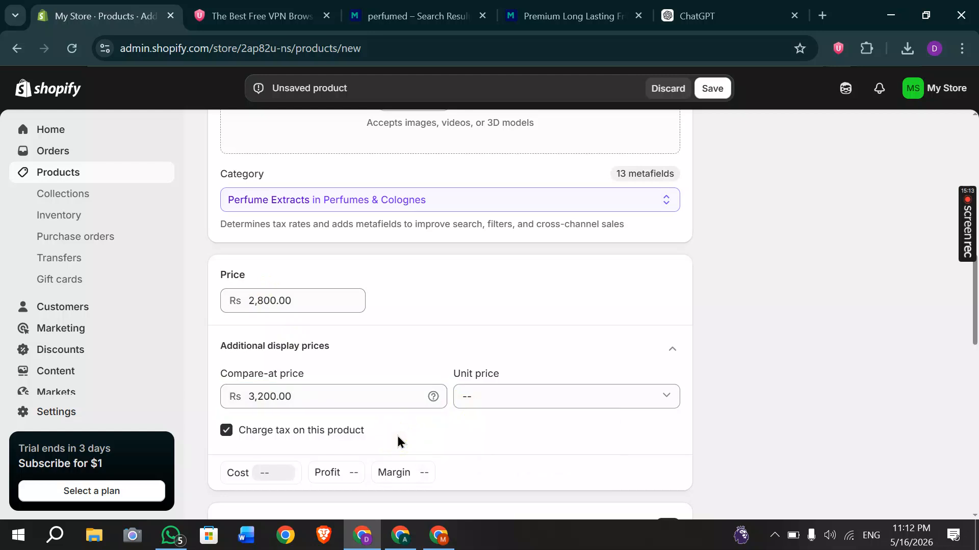
click(400, 535)
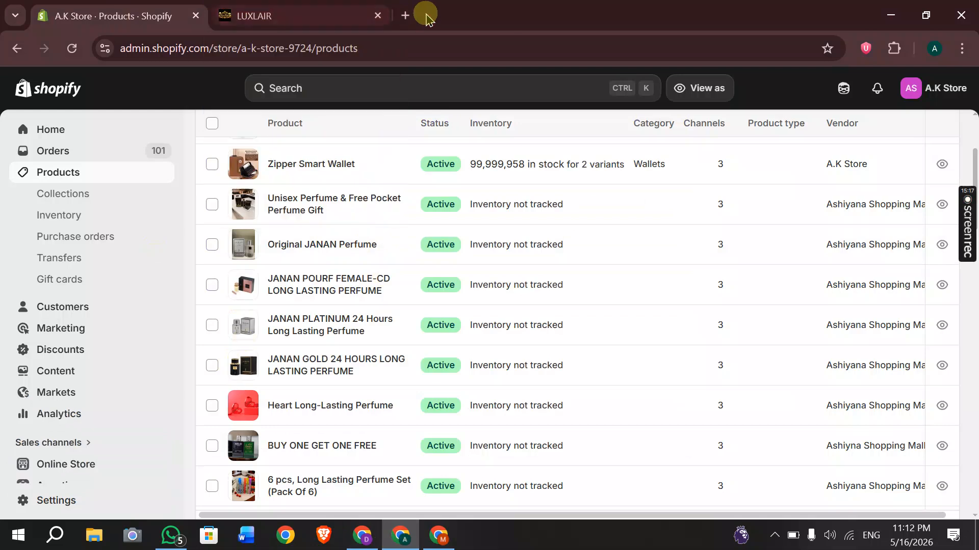
Open the A.K Store storefront at ak-stores.online in a new tab from Online Store.
click(407, 16)
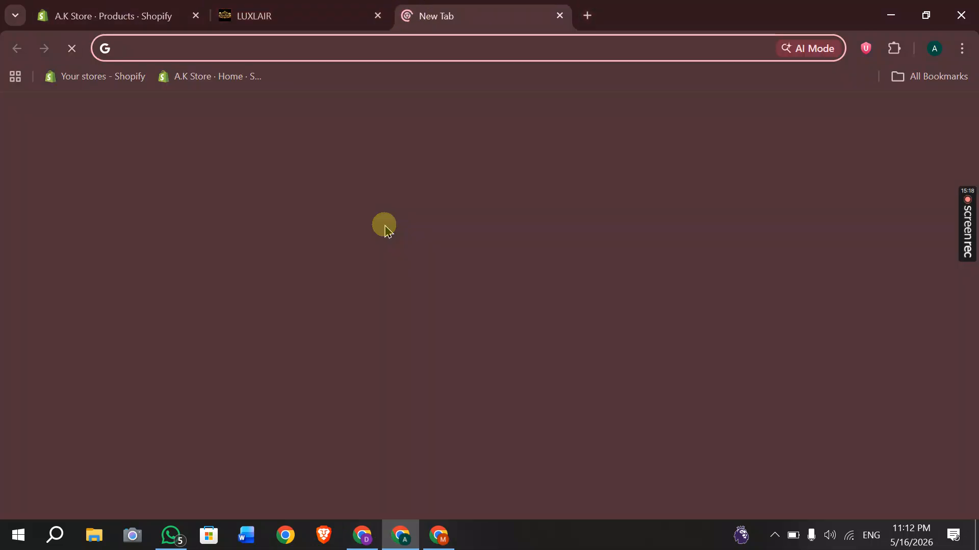
scroll(335, 385, down, 5)
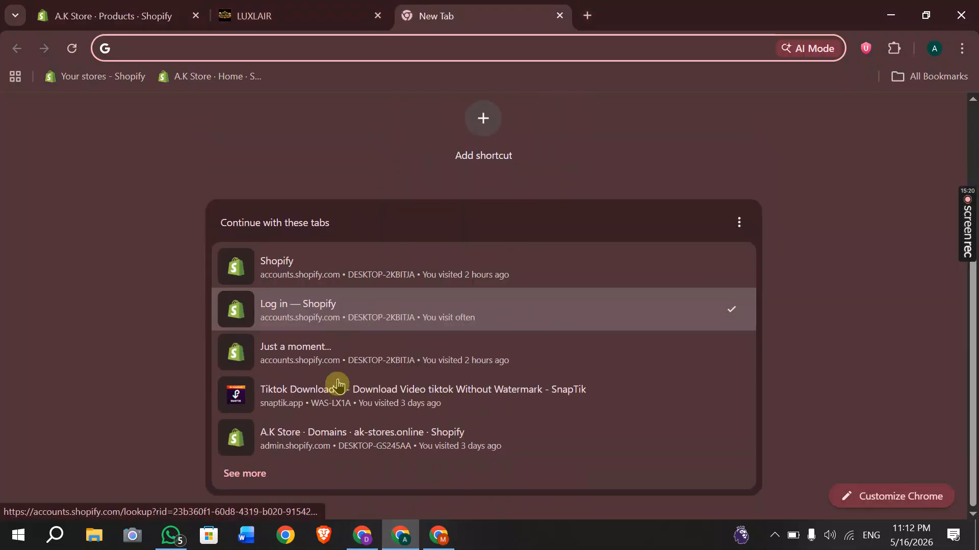
scroll(335, 385, up, 5)
click(84, 6)
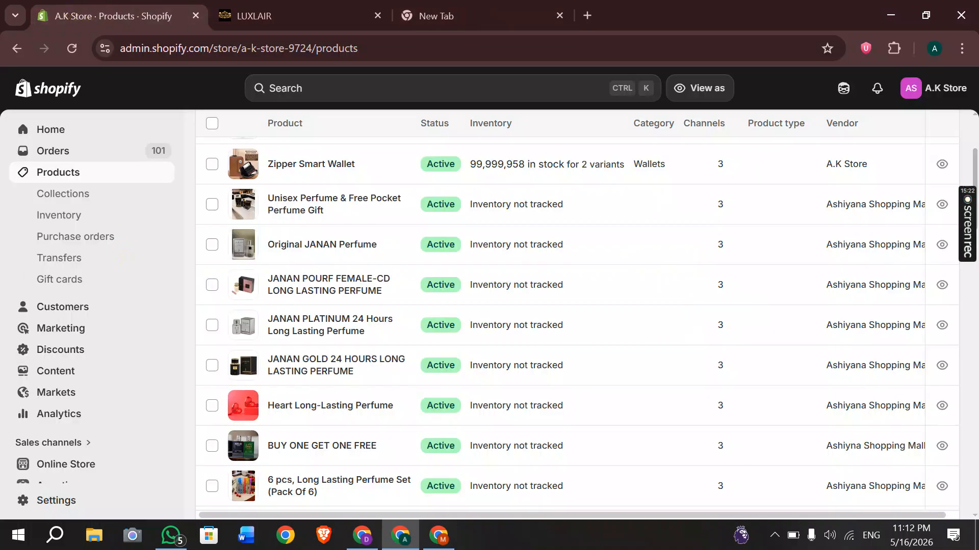
click(61, 473)
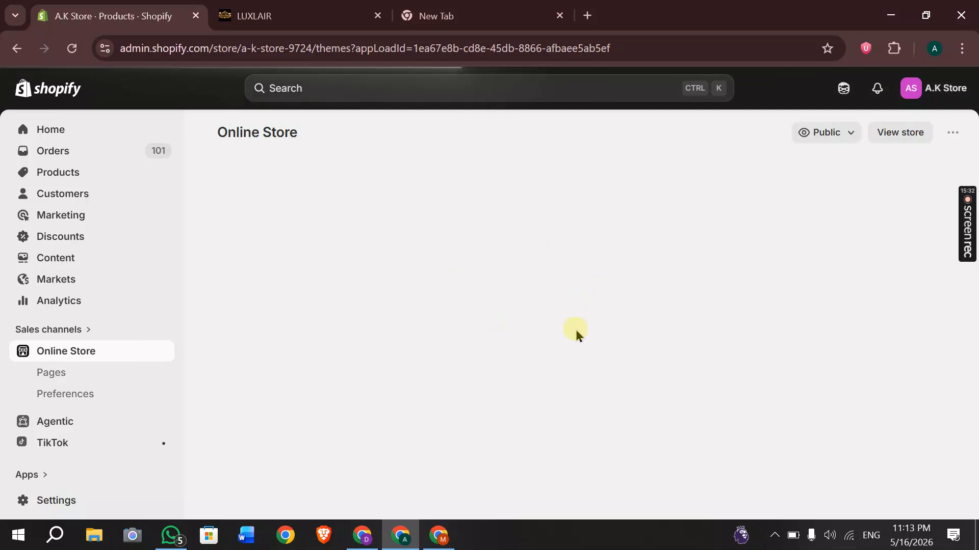
click(883, 133)
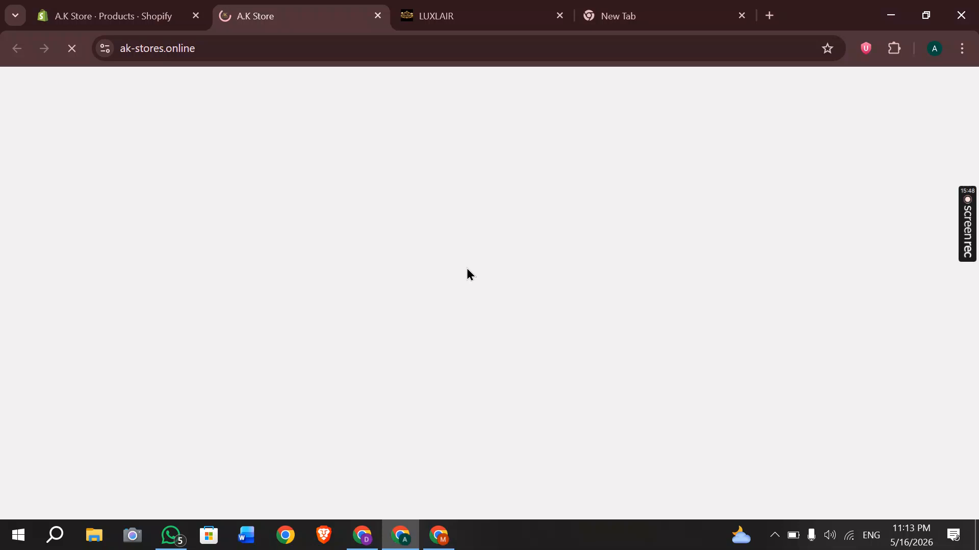
Compare the storefront's struck-out Rs 4,200 price with its Rs 3,000 sale price, then return to the perfume form.
click(363, 535)
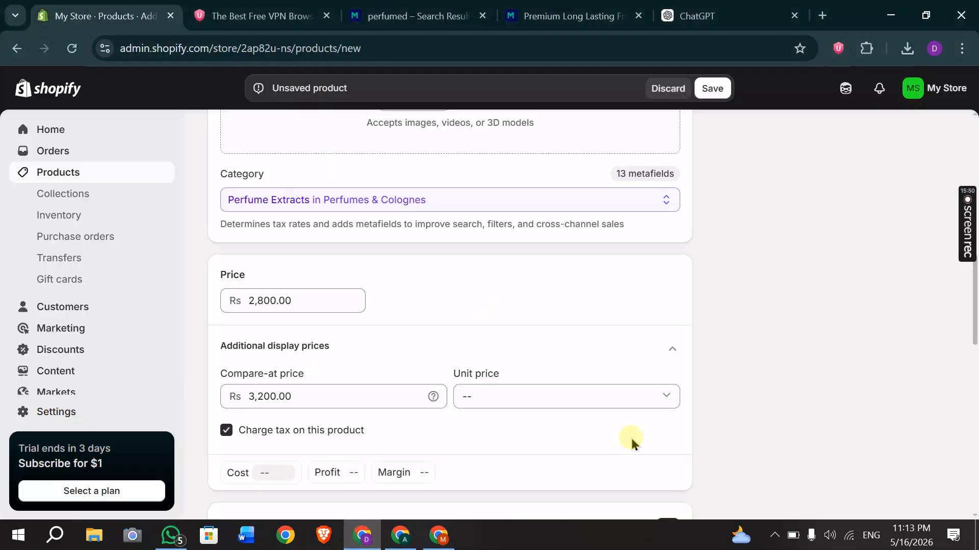
click(400, 535)
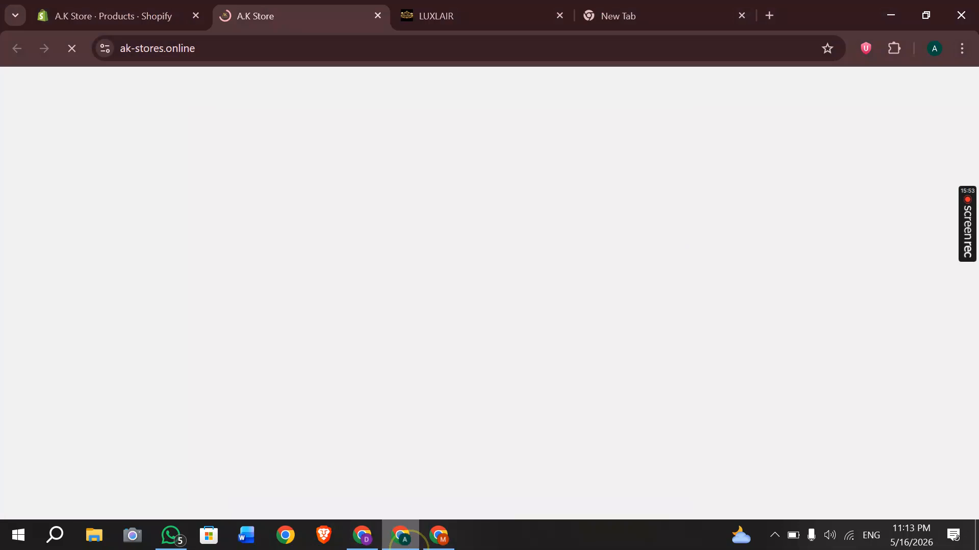
mouse_move(968, 227)
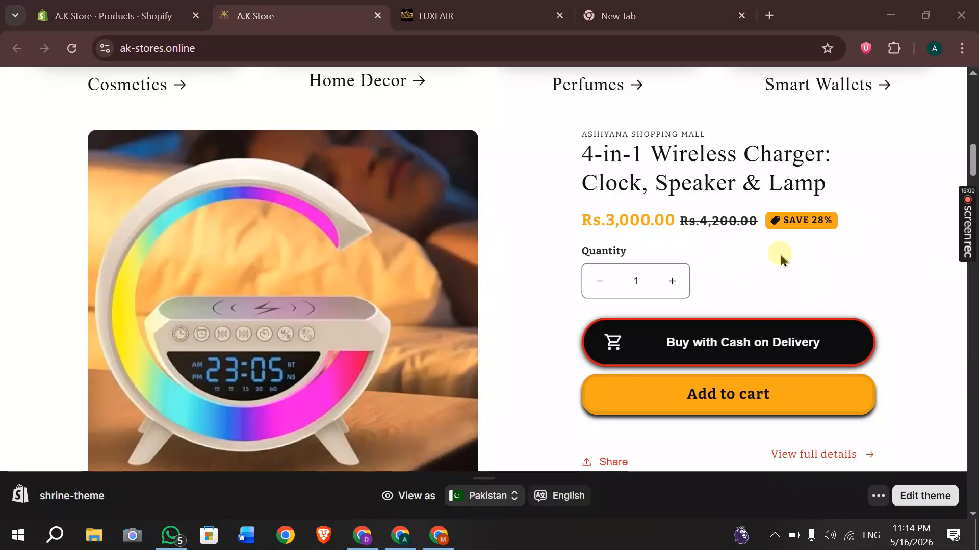
double_click(724, 218)
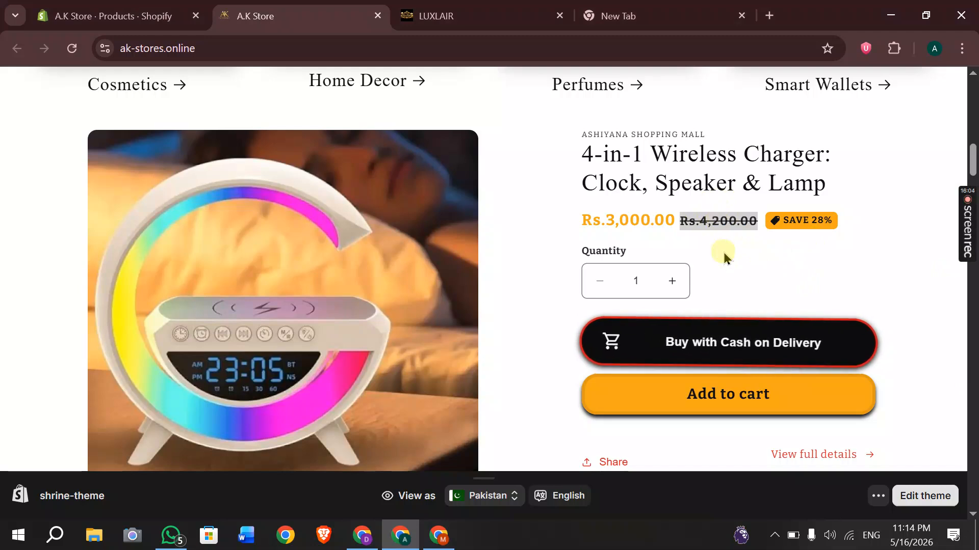
drag(589, 219, 675, 225)
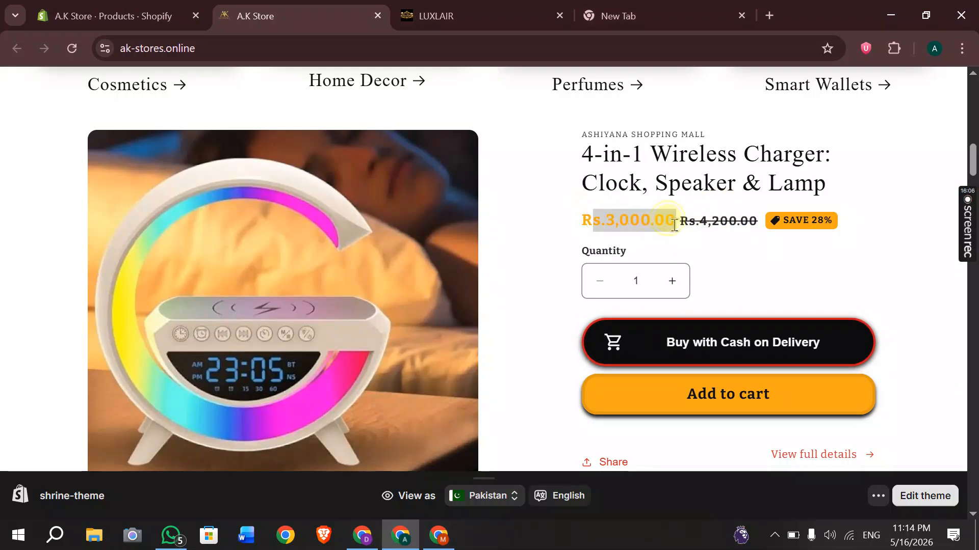
click(810, 214)
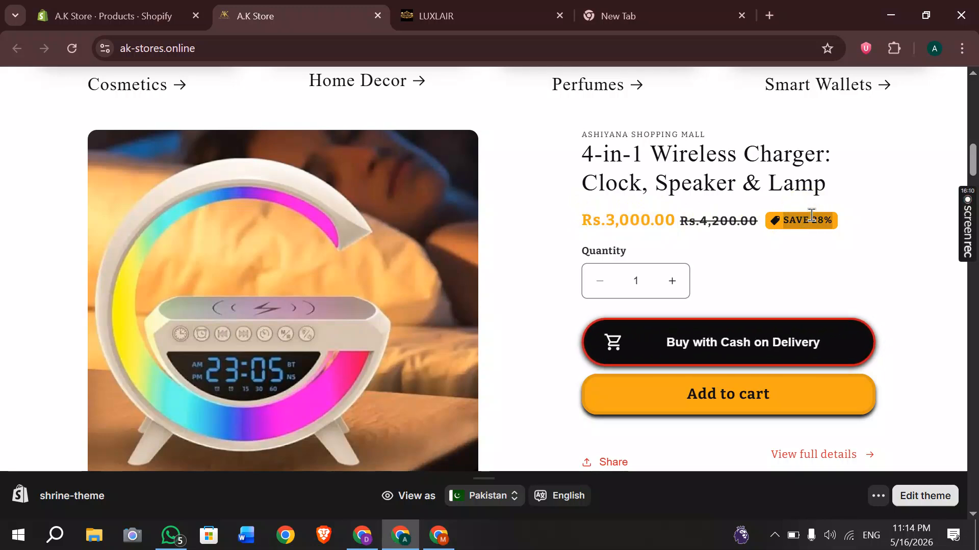
click(368, 538)
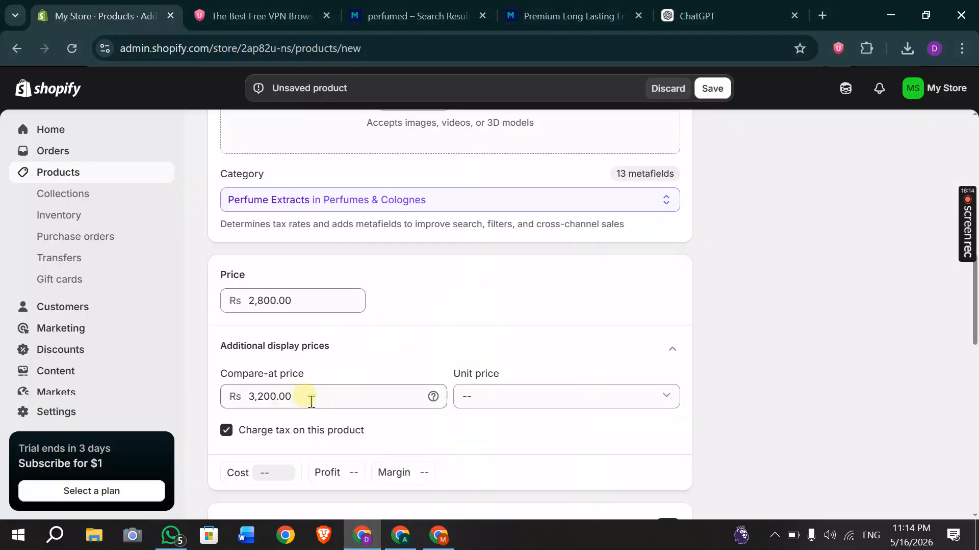
scroll(308, 399, down, 2)
scroll(309, 400, down, 3)
click(604, 348)
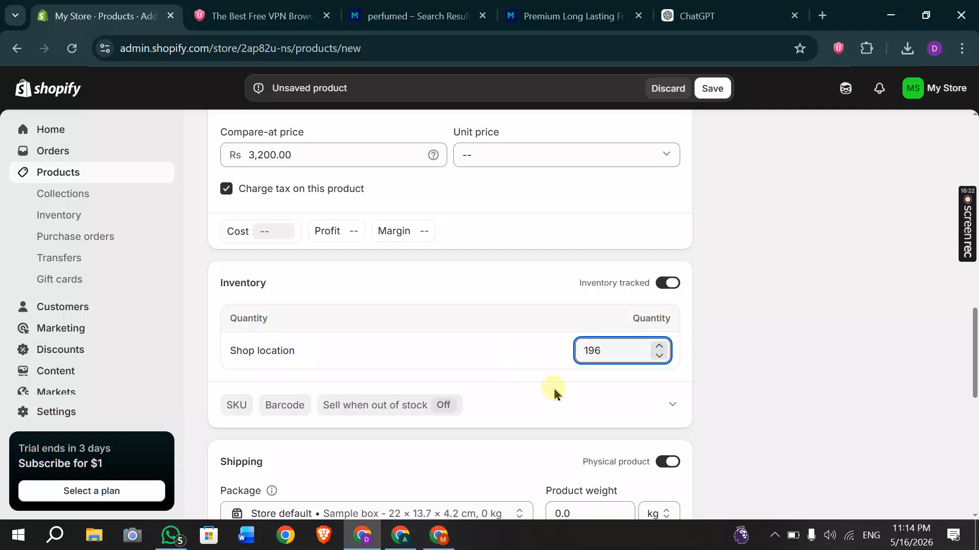
scroll(554, 391, down, 2)
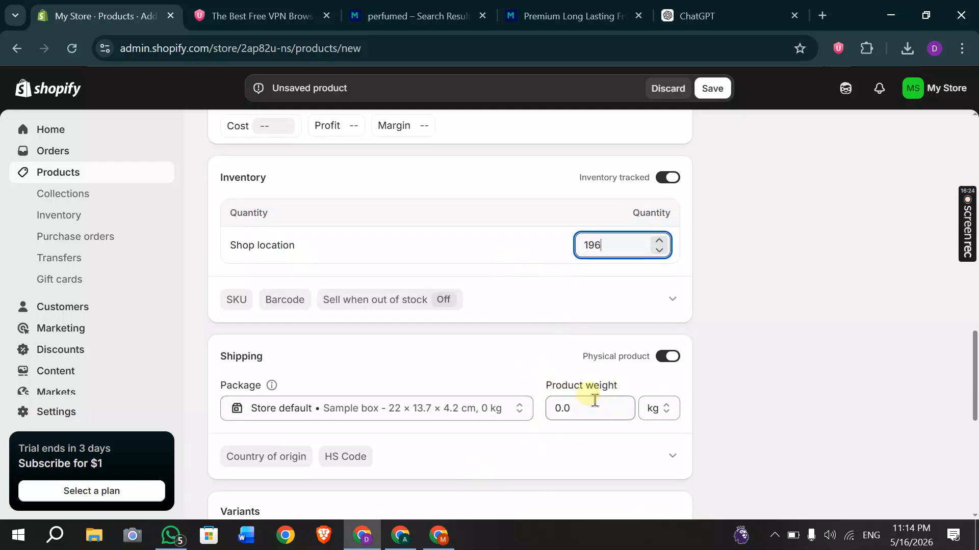
scroll(594, 400, down, 2)
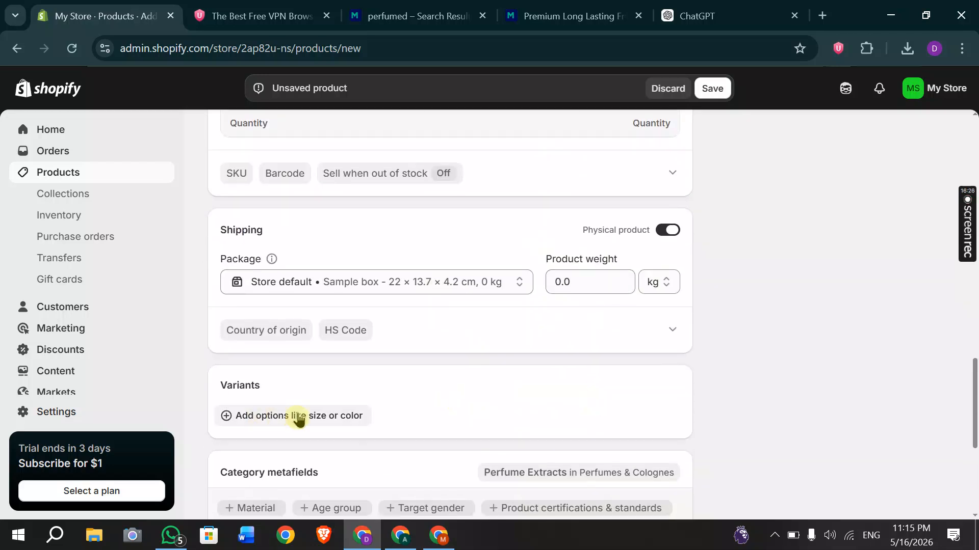
click(298, 417)
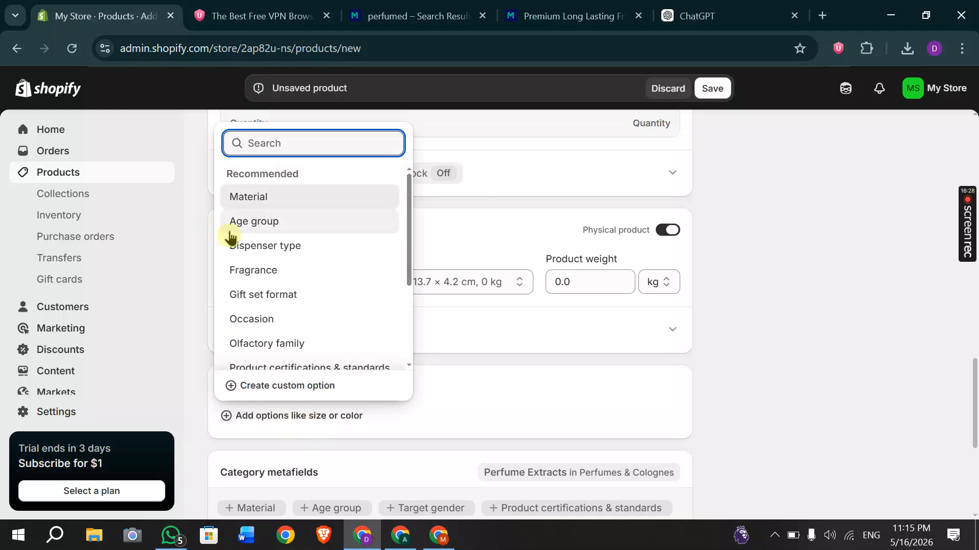
scroll(285, 290, down, 3)
scroll(321, 349, up, 3)
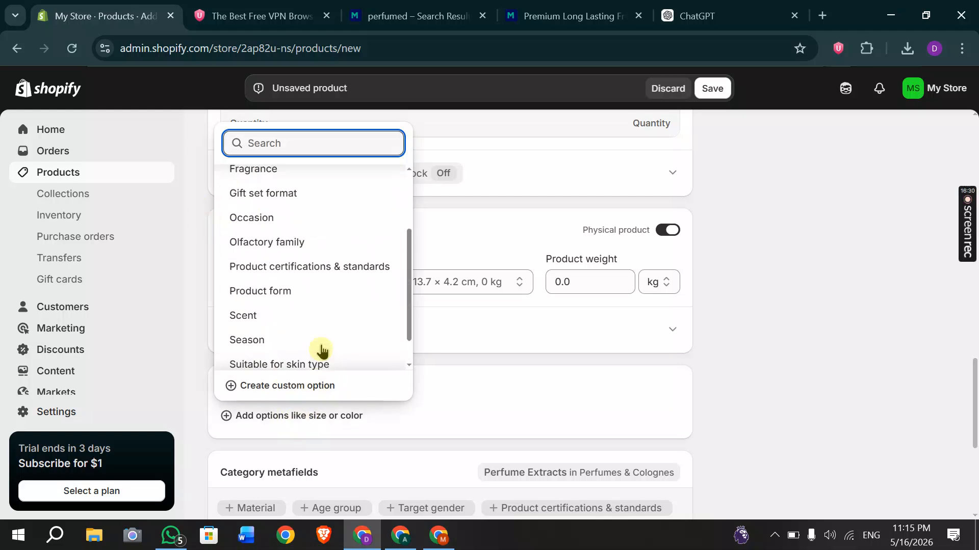
click(270, 143)
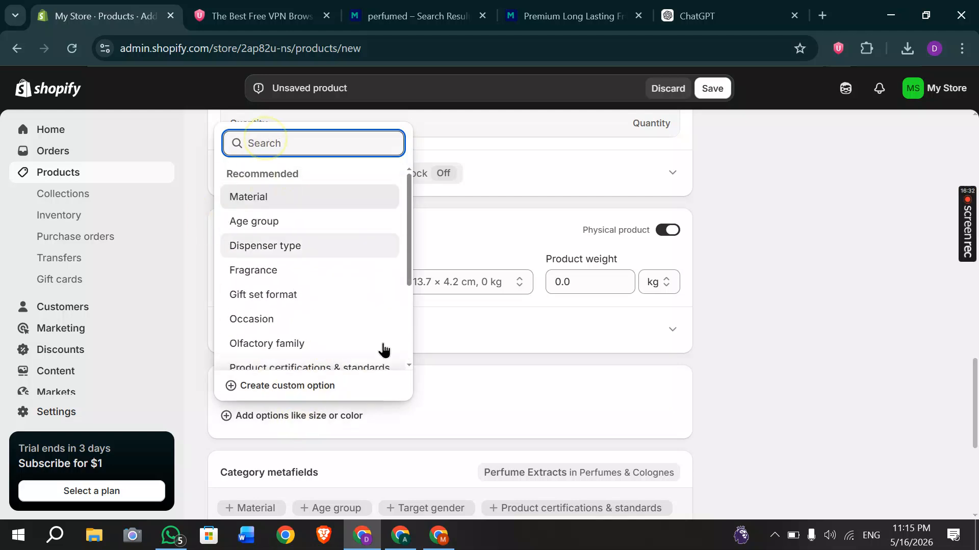
click(472, 357)
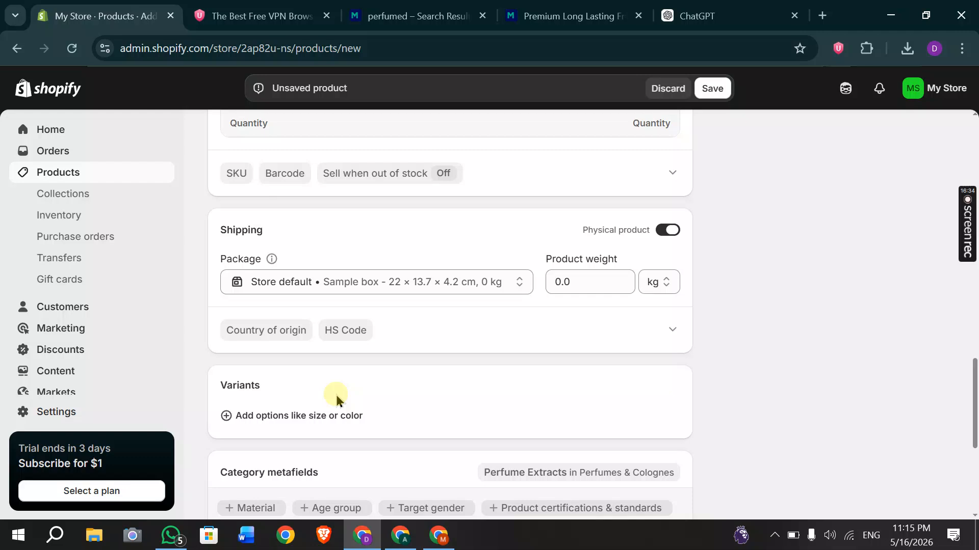
scroll(335, 396, down, 5)
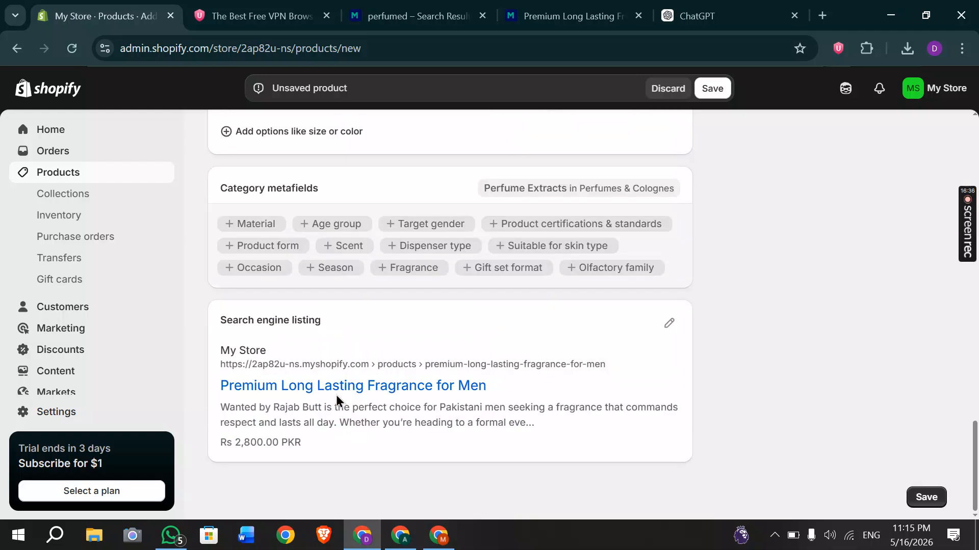
scroll(616, 268, up, 10)
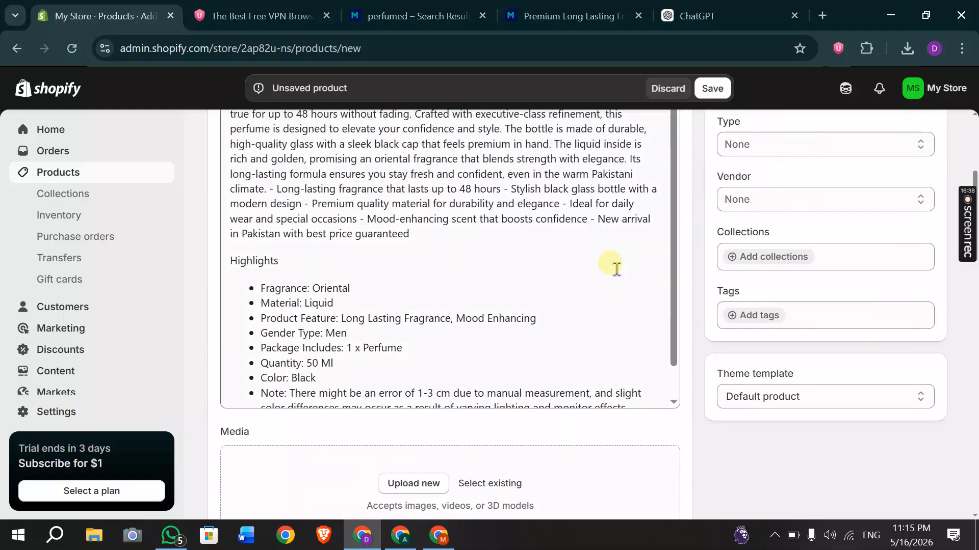
scroll(616, 268, down, 1)
scroll(409, 486, down, 3)
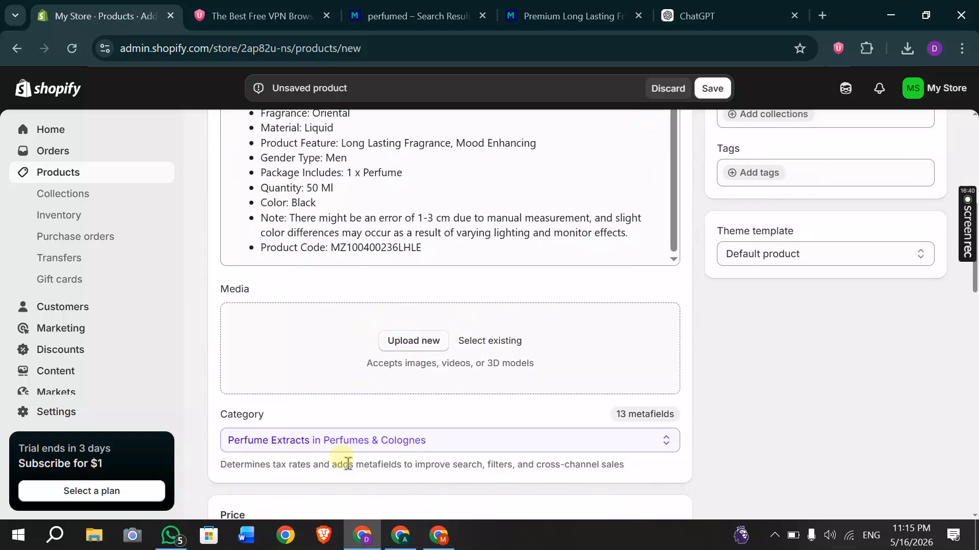
Upload the four MZ100400236LHLE-media images from Downloads into the perfume's Media section.
click(399, 348)
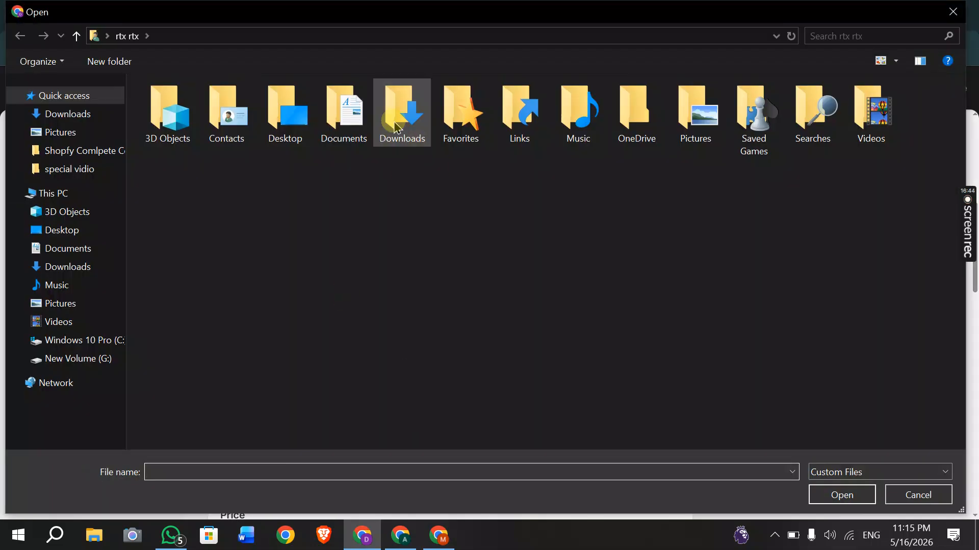
click(395, 123)
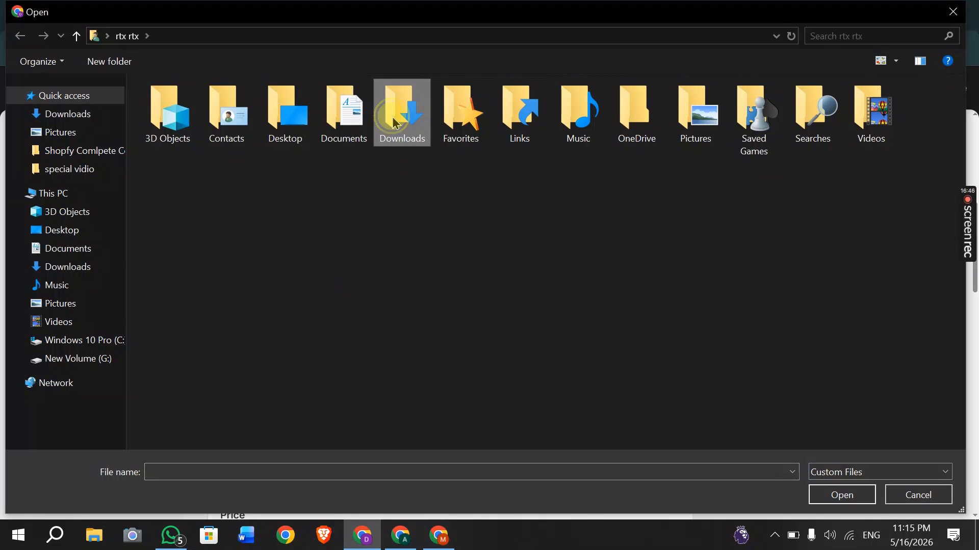
double_click(395, 122)
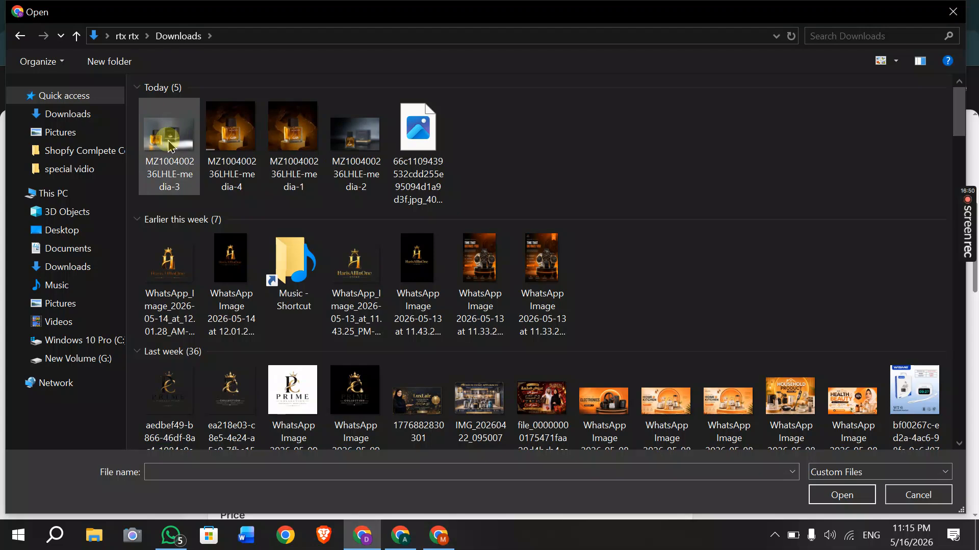
drag(173, 153, 358, 164)
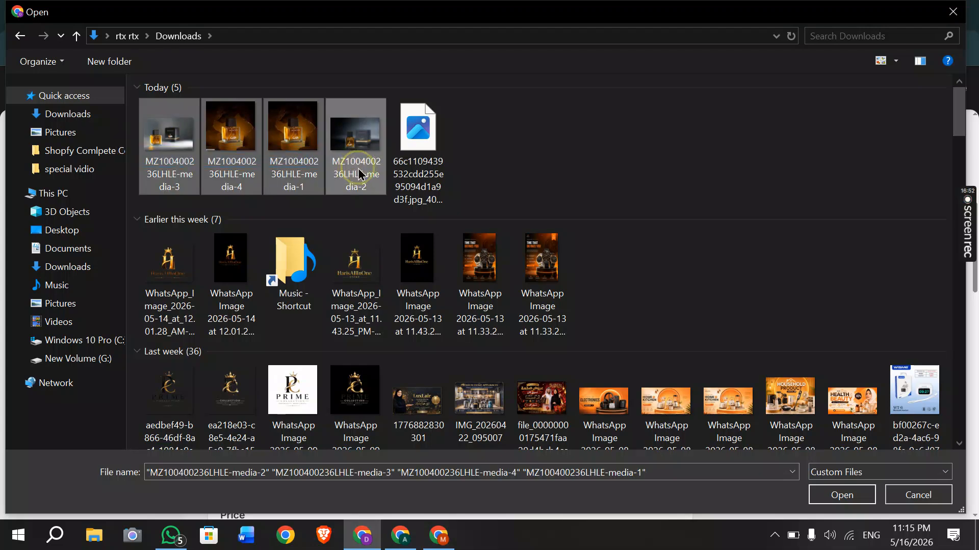
click(358, 164)
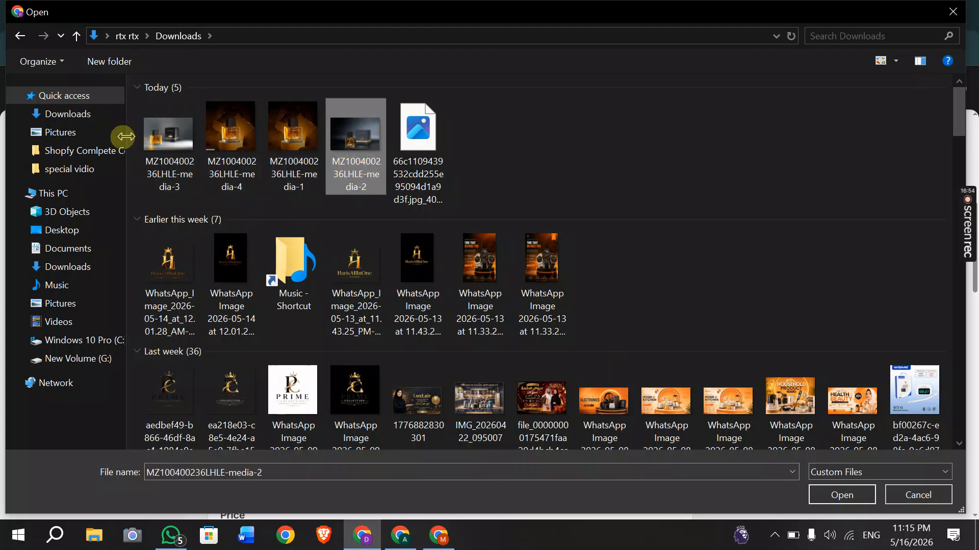
drag(371, 158, 382, 157)
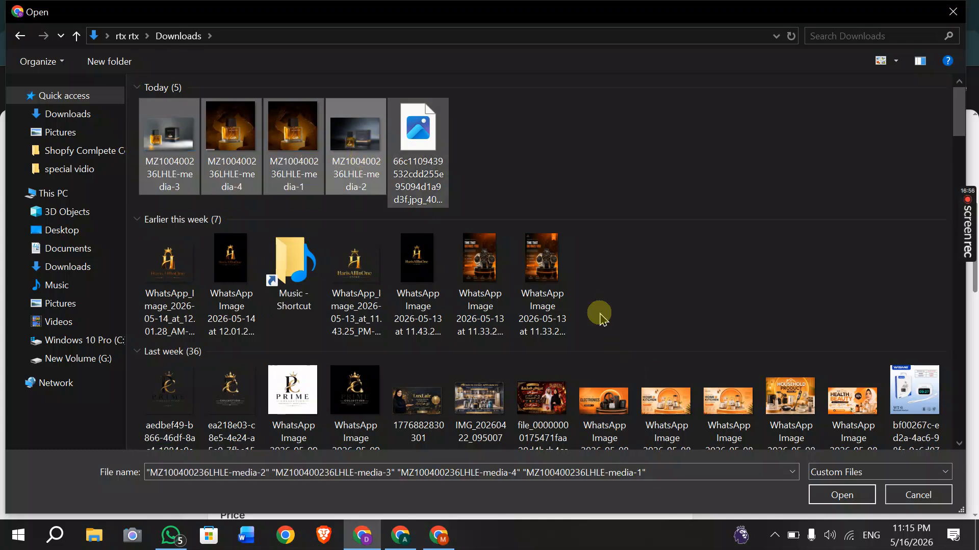
click(841, 495)
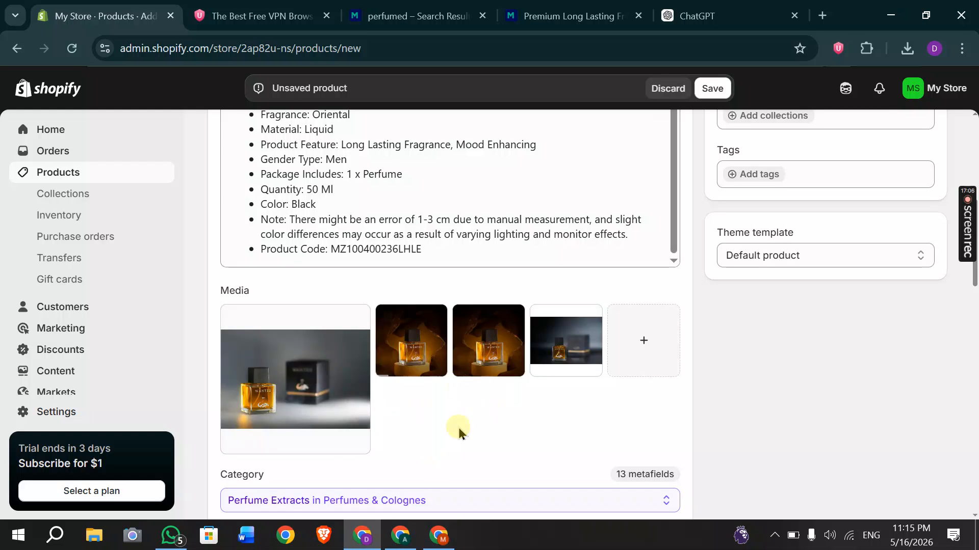
Move the golden-lit bottle photo into the first media slot and save the perfume product.
right_click(521, 358)
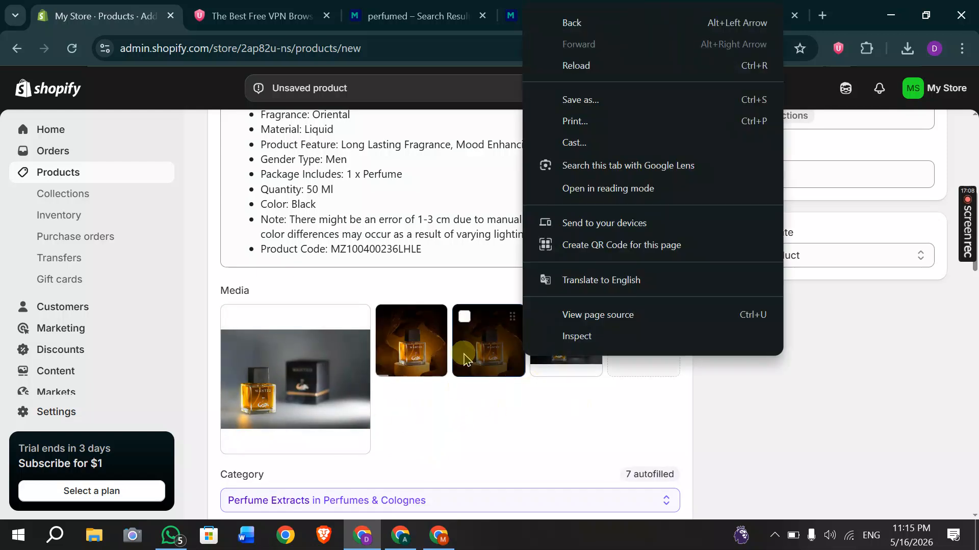
click(463, 435)
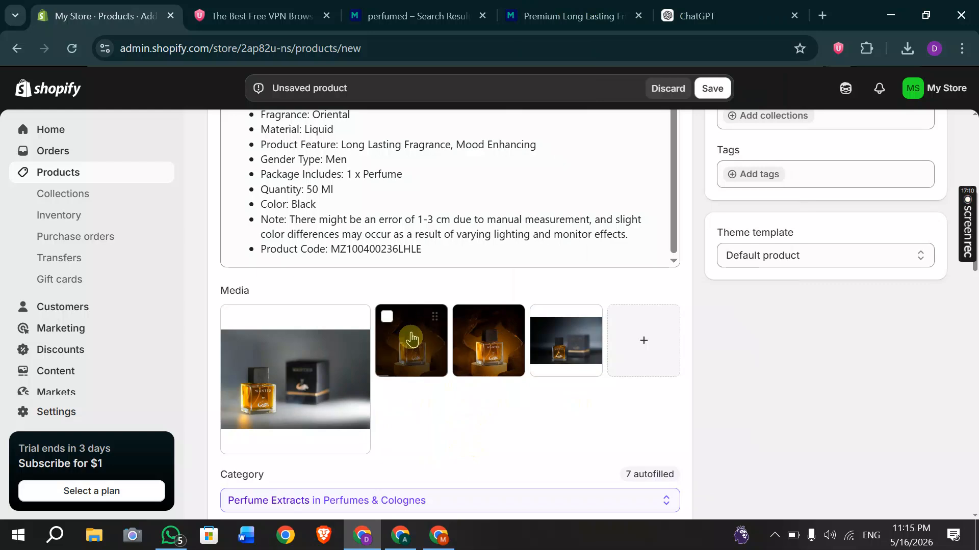
drag(363, 345, 247, 383)
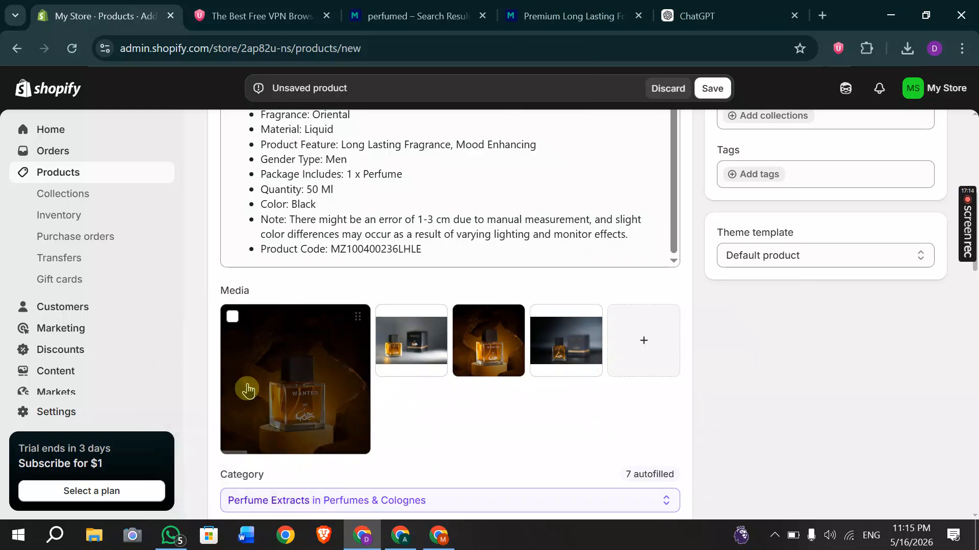
scroll(518, 420, down, 5)
scroll(518, 420, up, 5)
click(712, 88)
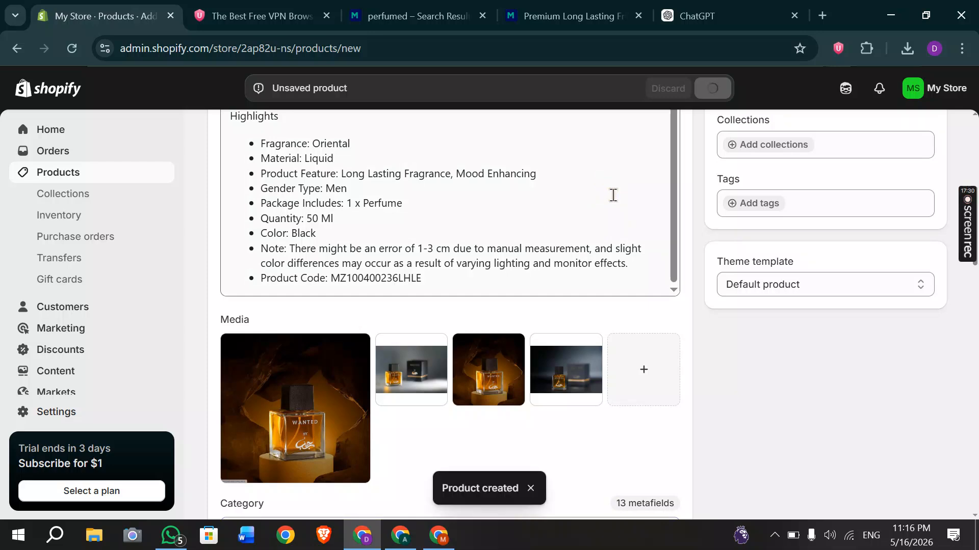
Remove the Home page chip under Product organization and open the Collections search dropdown.
scroll(613, 196, up, 1)
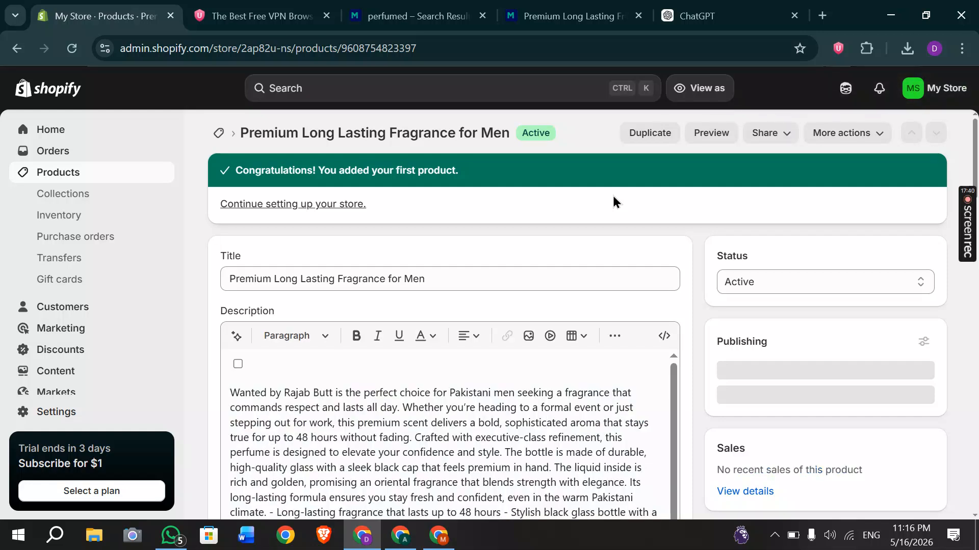
scroll(613, 201, down, 5)
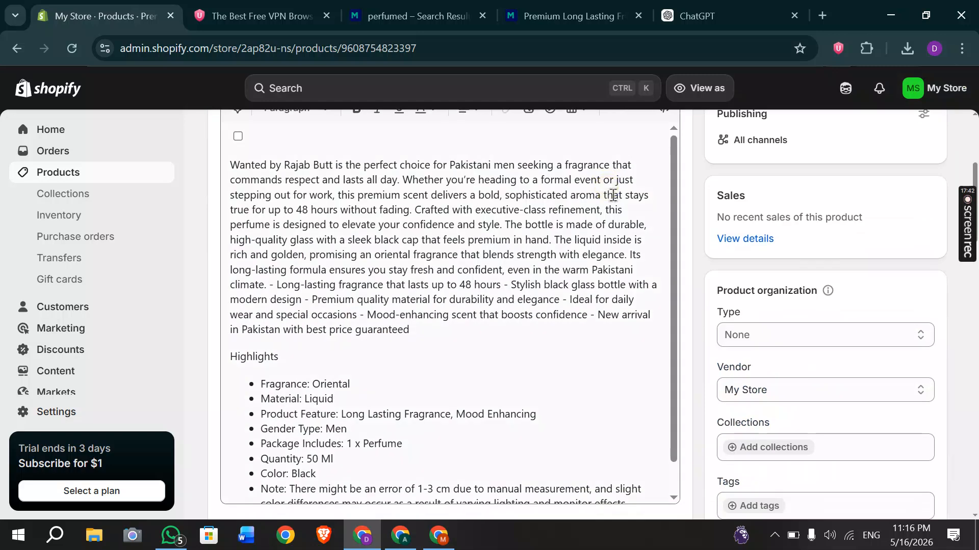
click(765, 452)
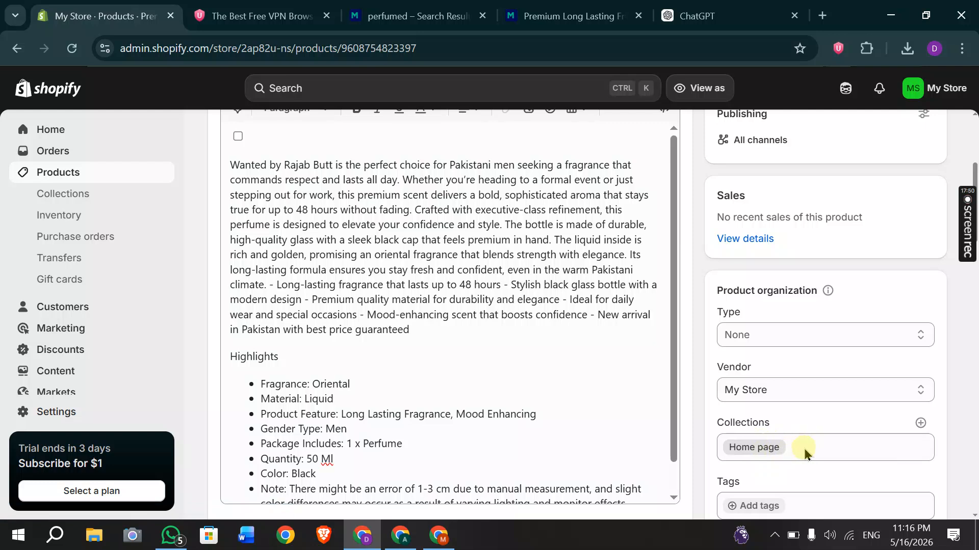
scroll(799, 441, down, 2)
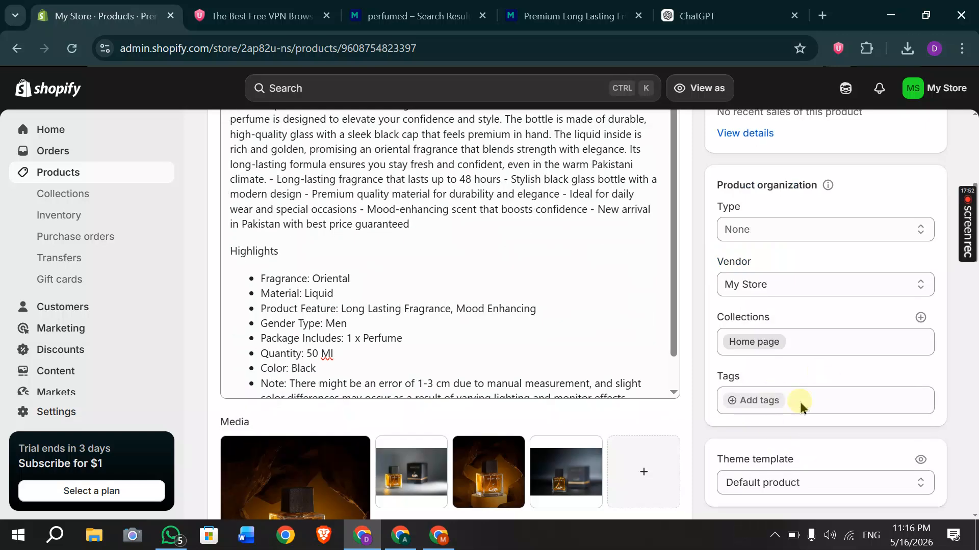
click(778, 342)
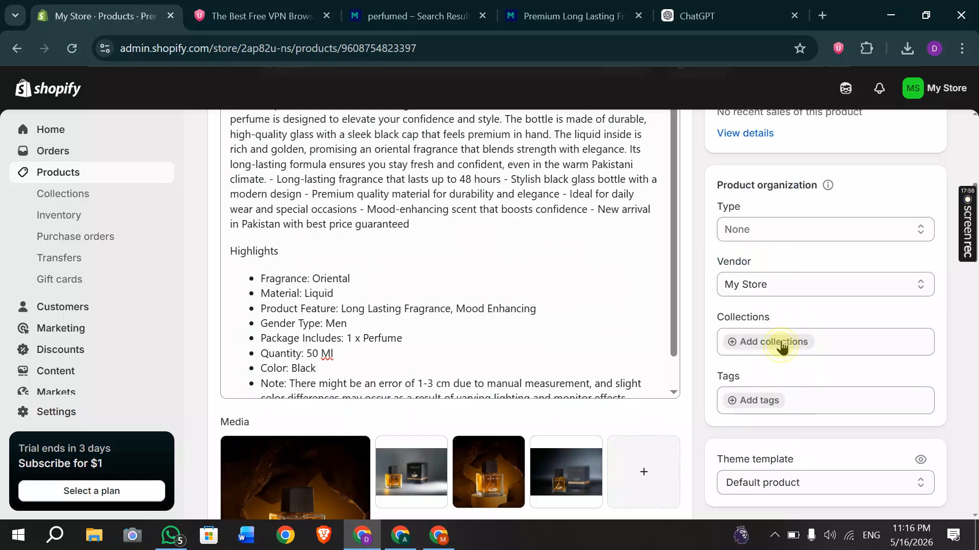
click(770, 350)
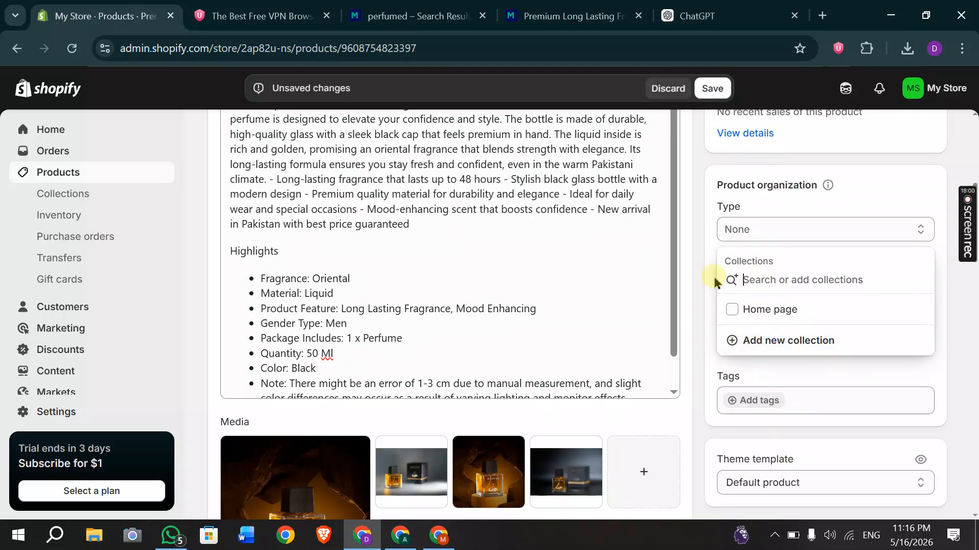
click(647, 280)
scroll(647, 279, up, 1)
click(401, 535)
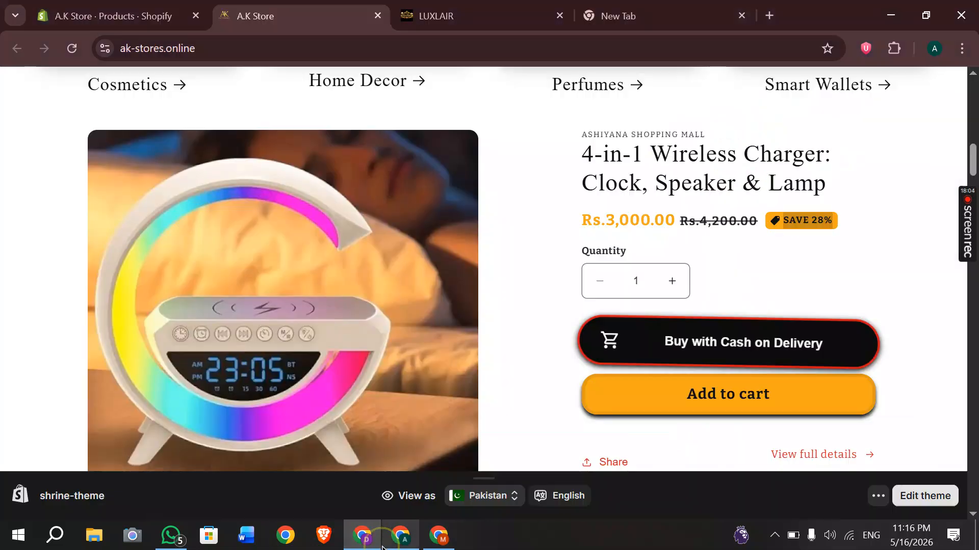
scroll(392, 261, up, 4)
scroll(392, 261, up, 3)
scroll(393, 262, down, 1)
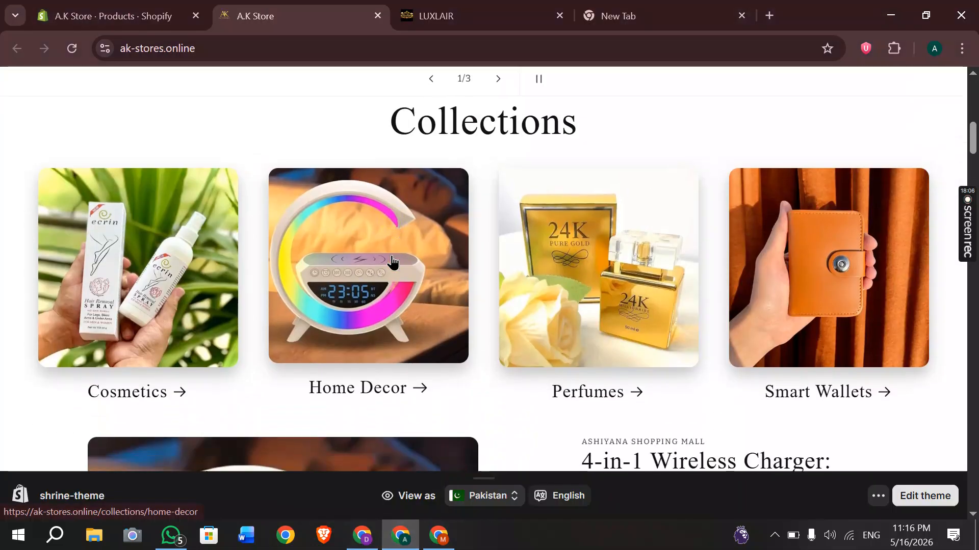
scroll(444, 292, up, 1)
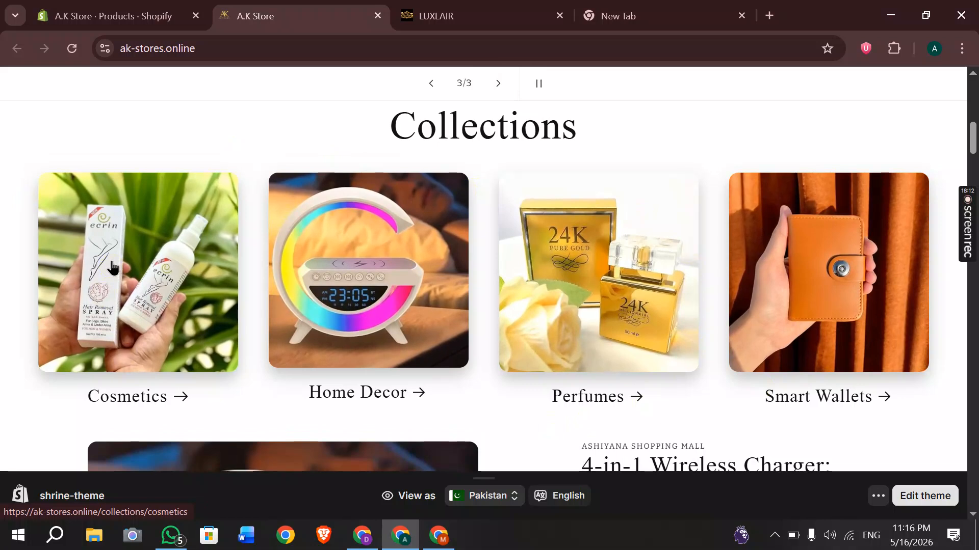
click(571, 336)
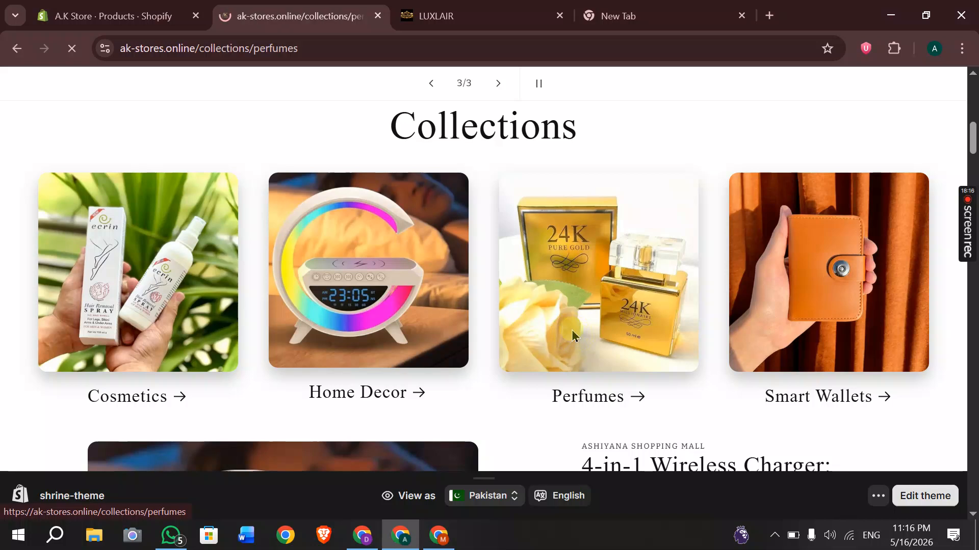
scroll(572, 336, down, 3)
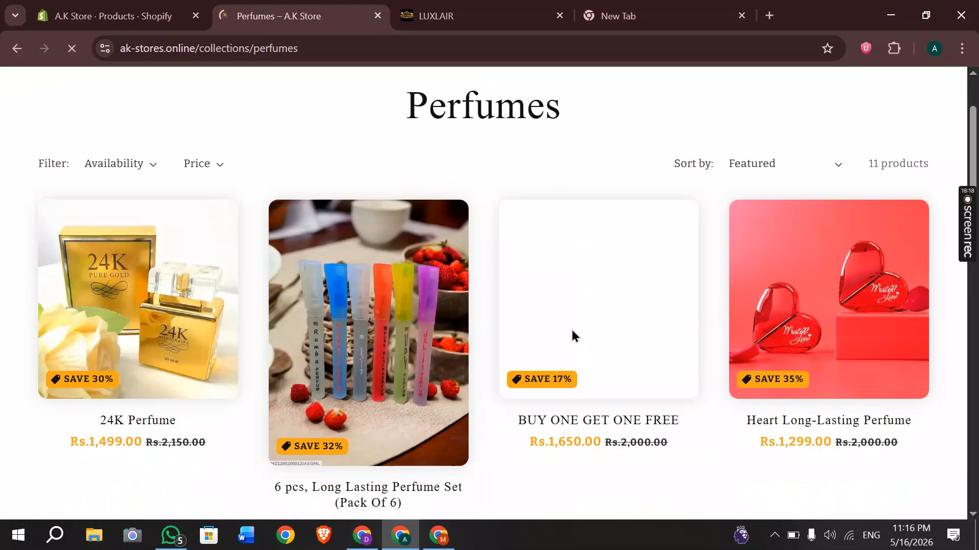
scroll(621, 342, down, 9)
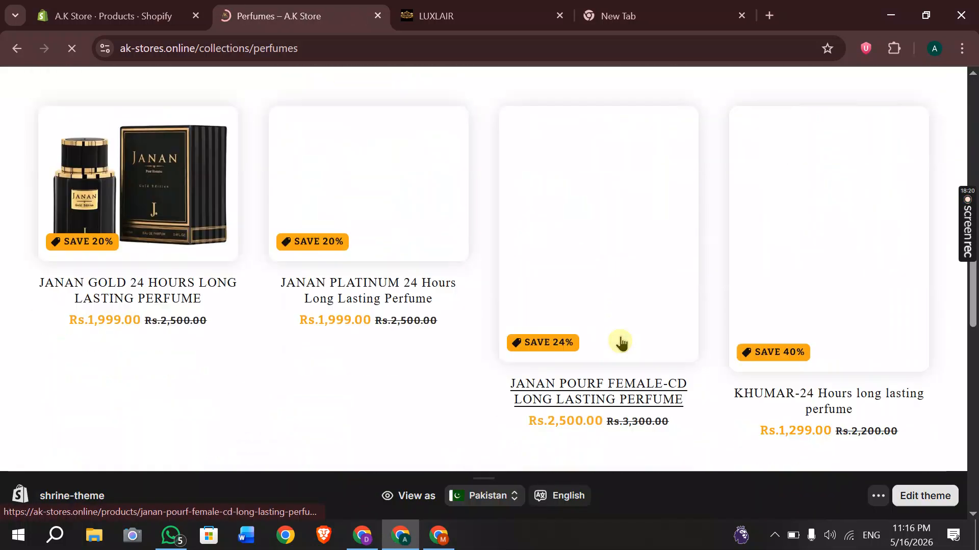
scroll(621, 342, up, 12)
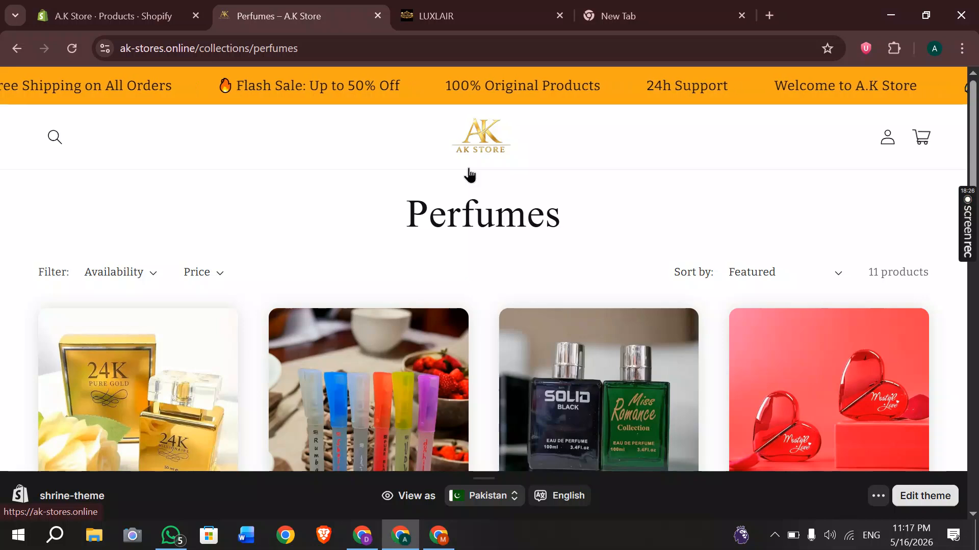
click(477, 144)
scroll(524, 233, down, 15)
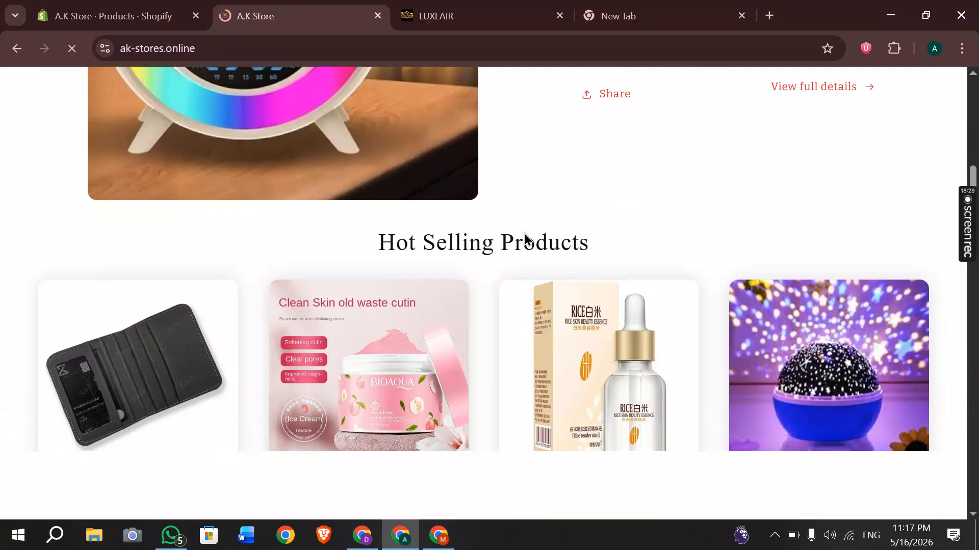
scroll(524, 233, down, 15)
scroll(524, 234, up, 8)
scroll(524, 234, down, 10)
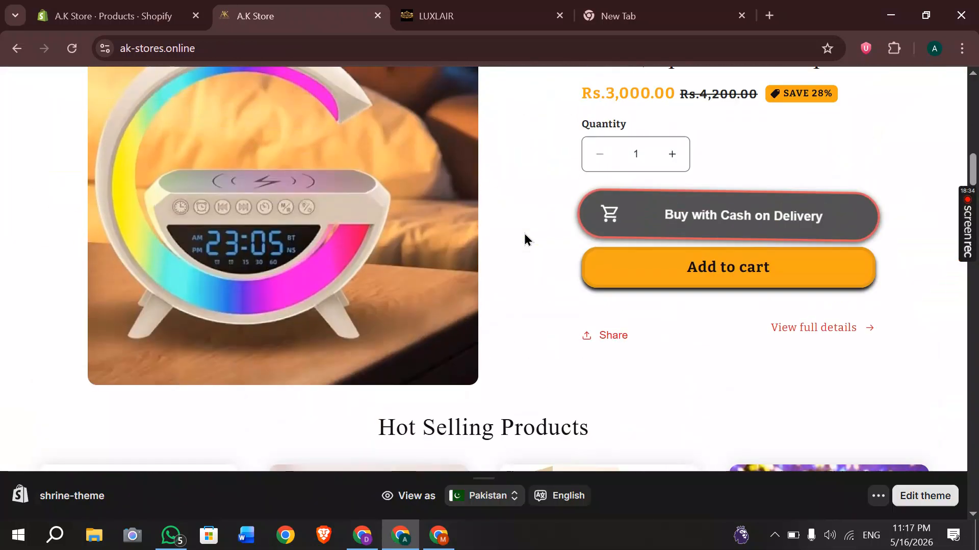
scroll(523, 231, up, 3)
scroll(524, 233, up, 8)
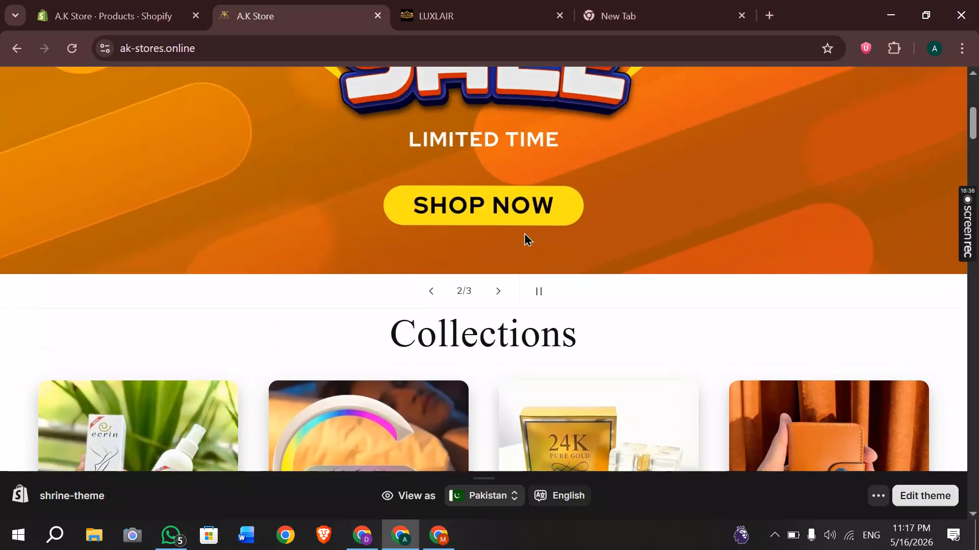
click(78, 8)
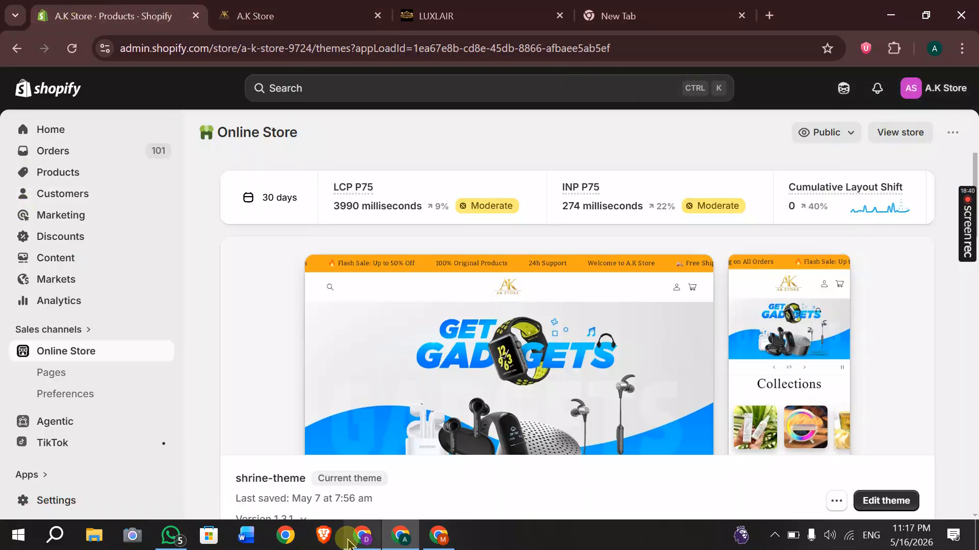
click(362, 535)
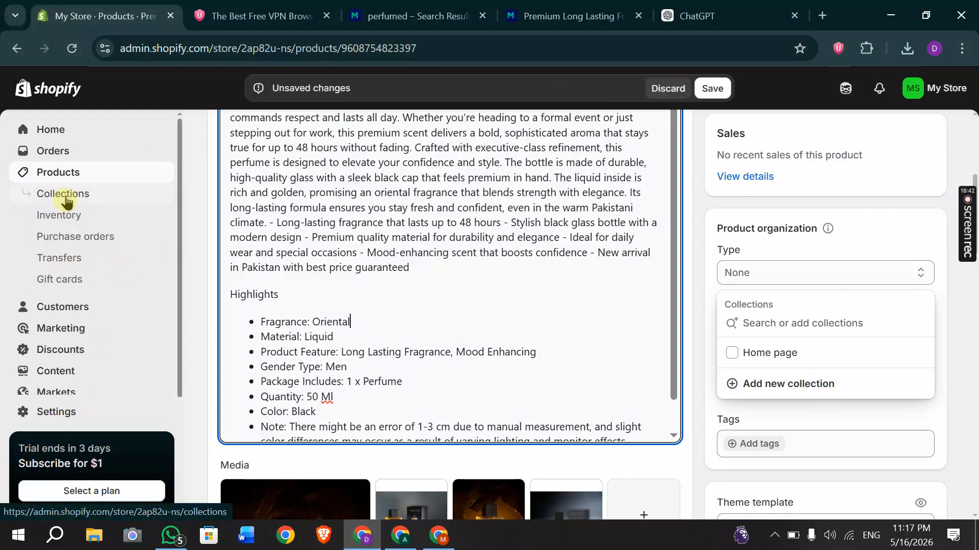
Discard the unsaved product changes and start a new collection from the Collections list.
click(66, 200)
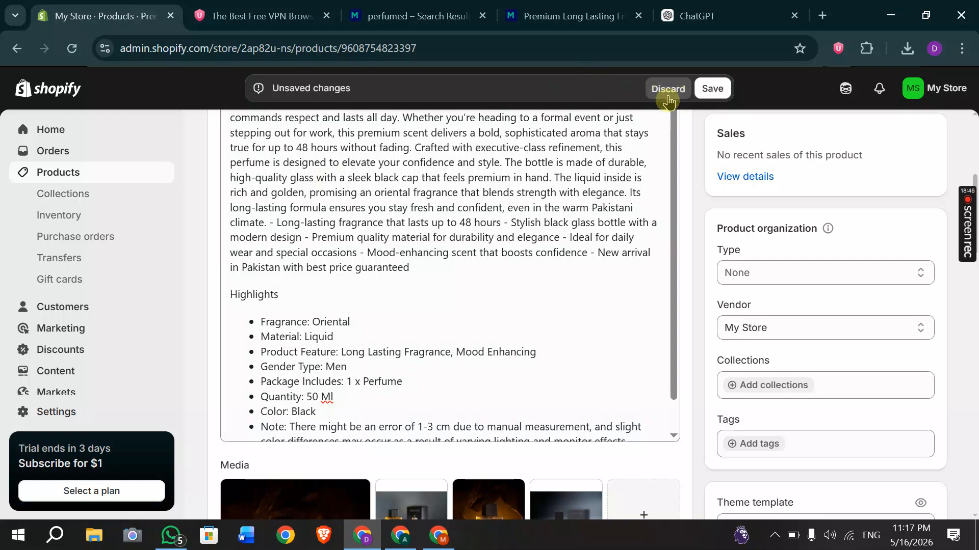
click(668, 97)
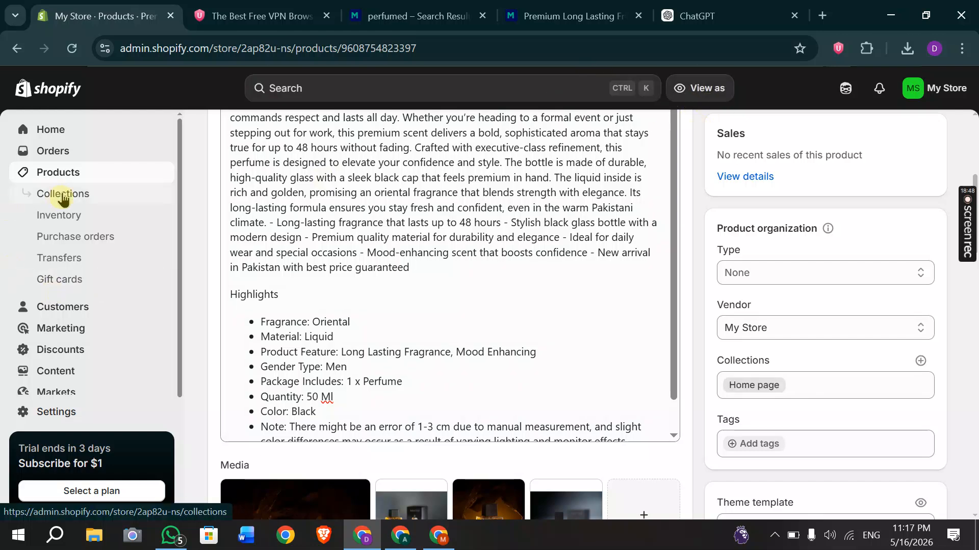
click(63, 197)
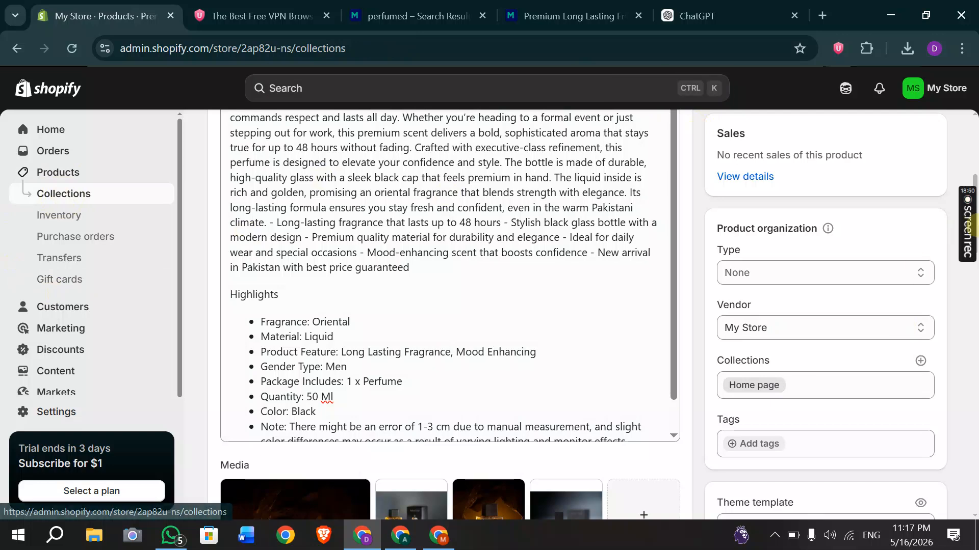
mouse_move(967, 244)
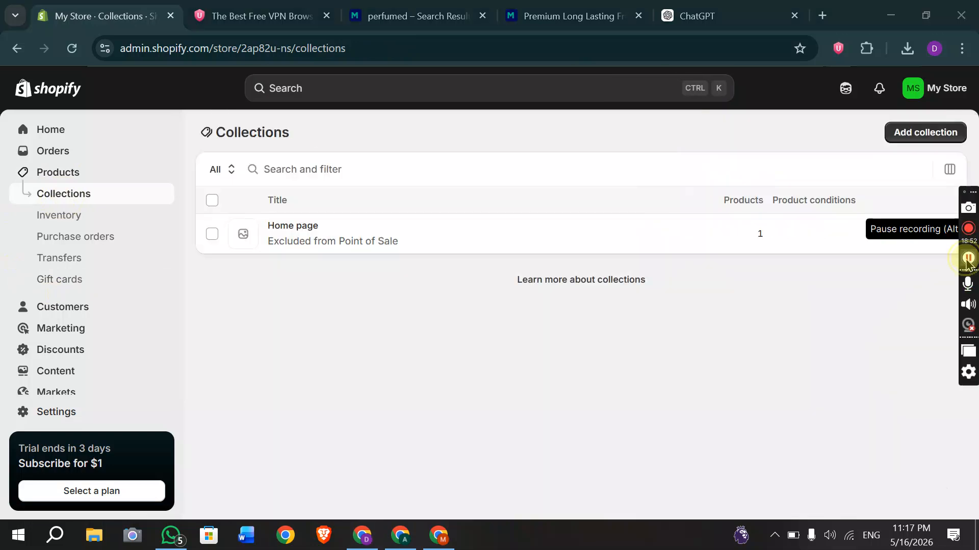
click(968, 259)
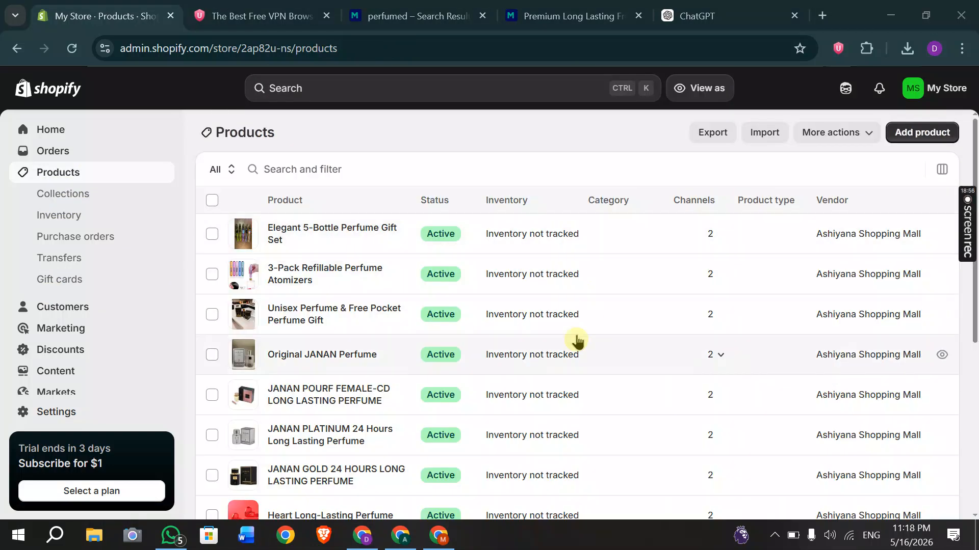
scroll(388, 307, down, 1)
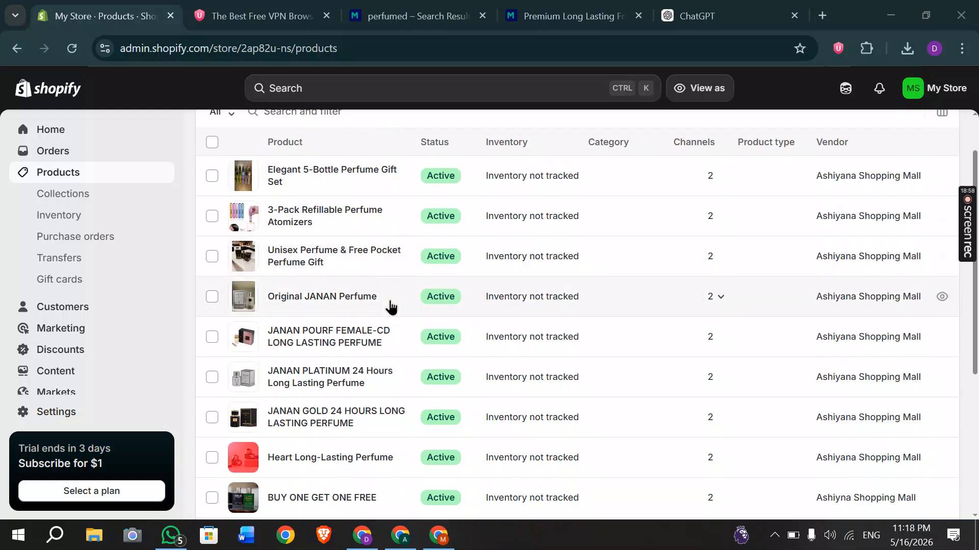
scroll(356, 404, up, 1)
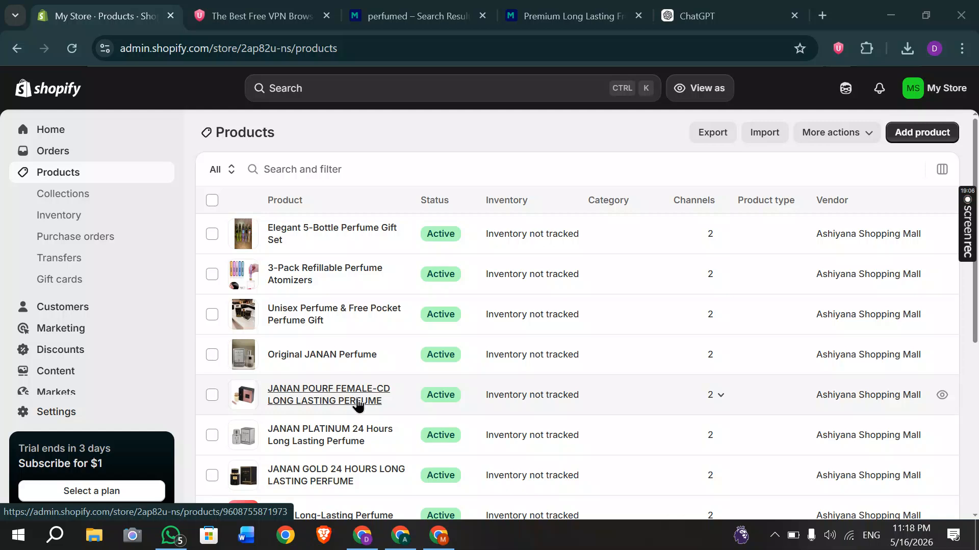
click(64, 197)
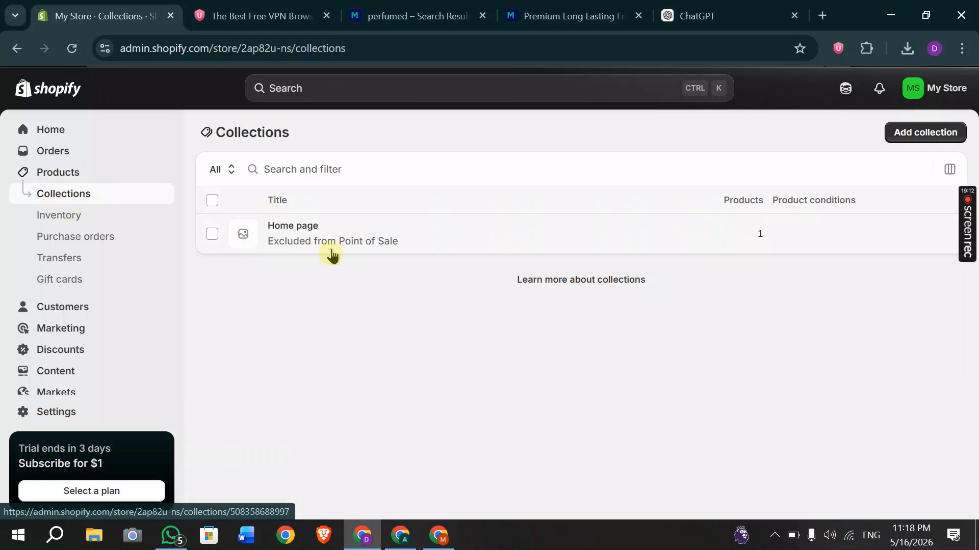
click(915, 141)
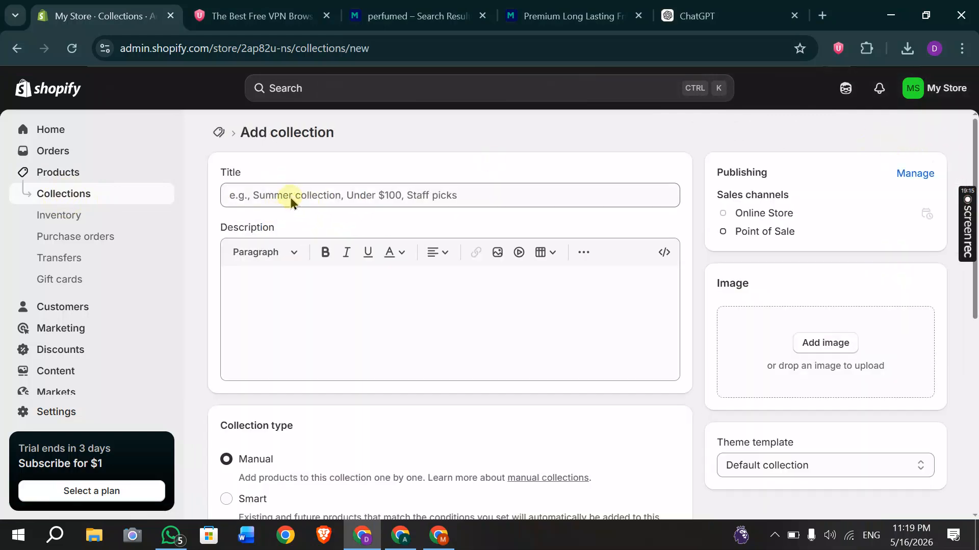
Title the new collection 'Perfumes' and save it.
click(290, 198)
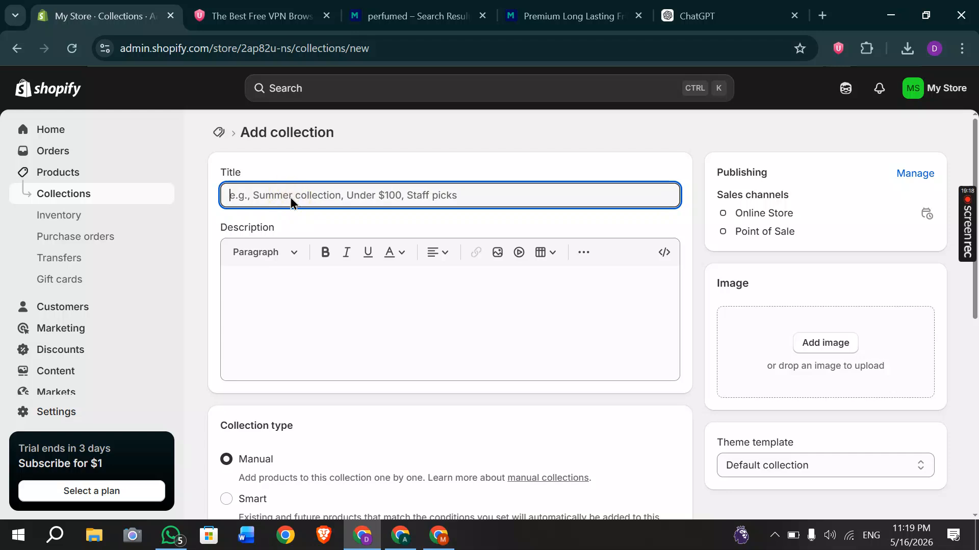
text(Perfumes)
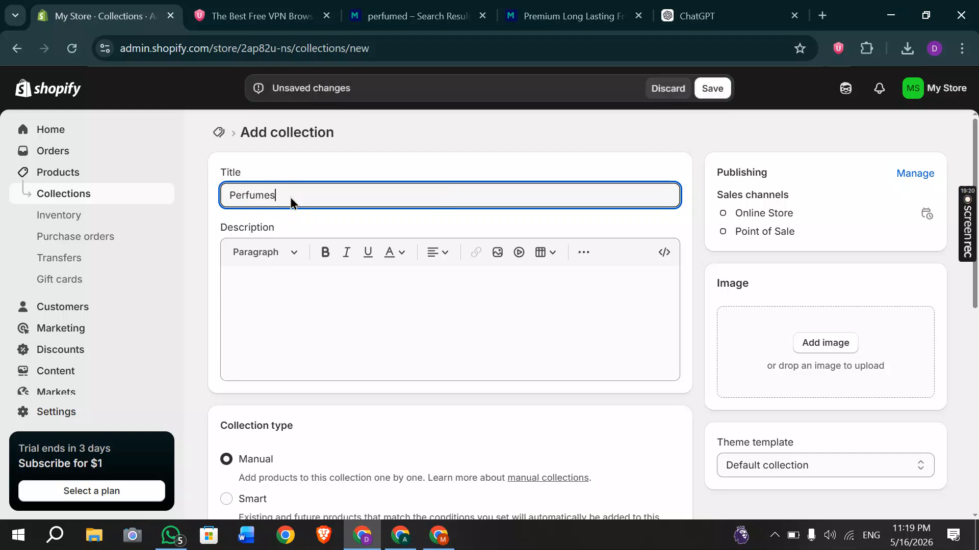
click(708, 99)
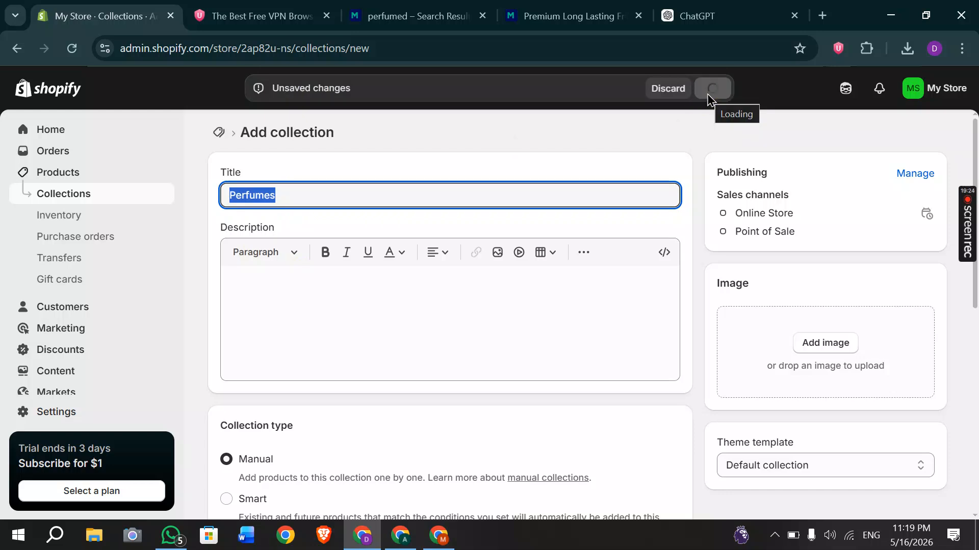
scroll(490, 220, down, 2)
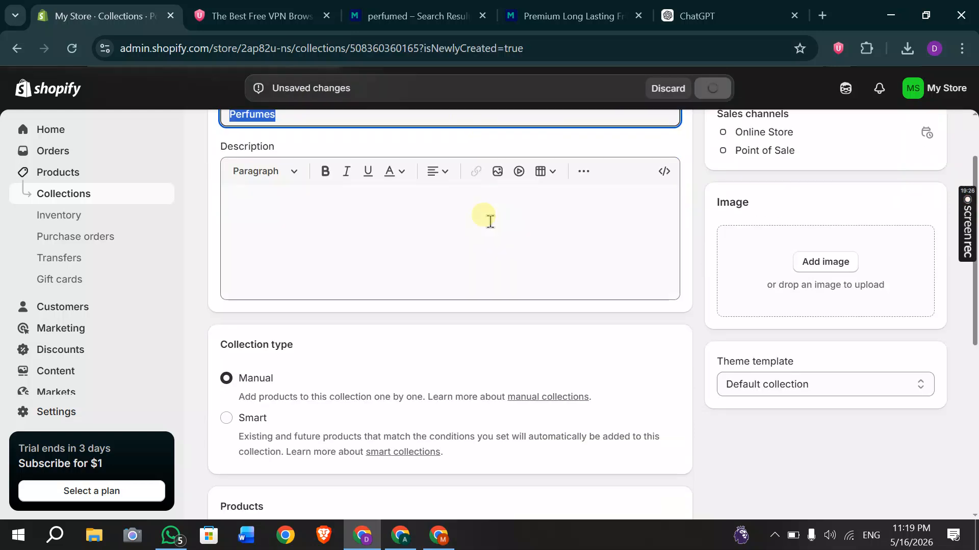
scroll(491, 224, down, 3)
scroll(490, 224, down, 2)
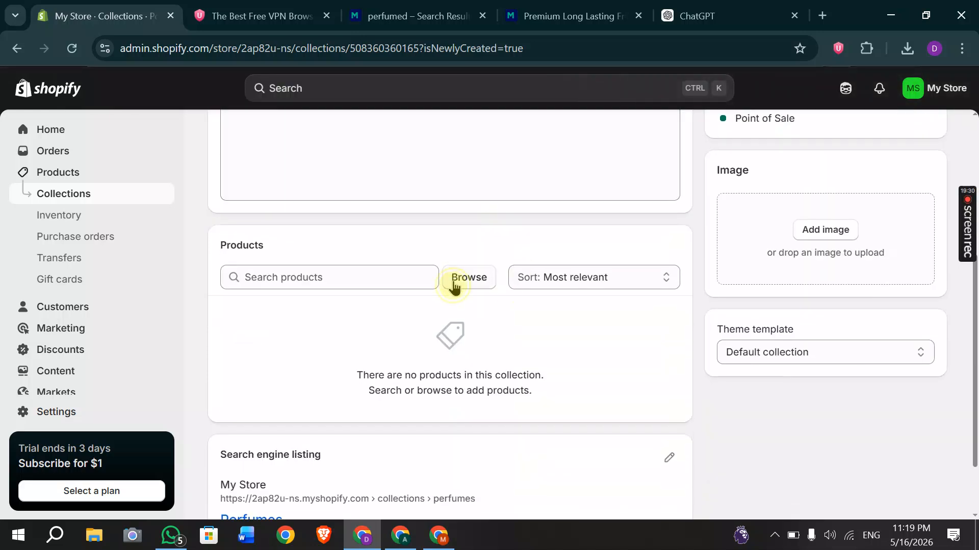
Pick 24K Perfume, Atomizers, 6 pcs Set, BOGO, Elegant Gift Set, Heart, JANAN GOLD and PLATINUM.
click(454, 279)
click(270, 236)
click(273, 285)
click(271, 320)
click(271, 362)
click(270, 402)
scroll(270, 397, down, 2)
click(272, 343)
click(272, 383)
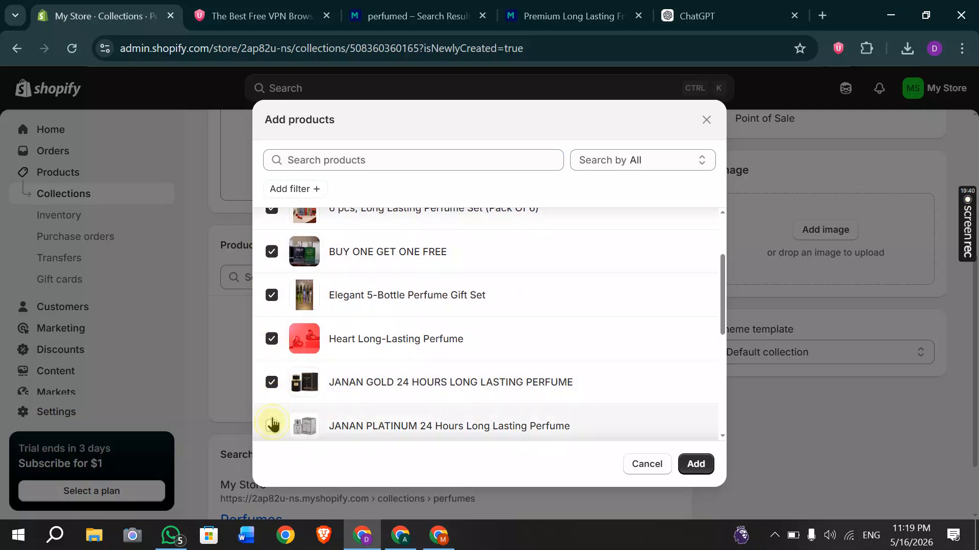
click(272, 424)
Add JANAN POURF, KHUMAR, Original JANAN, Premium Long Lasting Fragrance for Men, Unisex and ZARAR GOLD.
scroll(271, 419, down, 3)
click(269, 356)
click(266, 399)
click(269, 434)
scroll(265, 408, down, 2)
click(271, 368)
click(271, 410)
scroll(274, 409, down, 1)
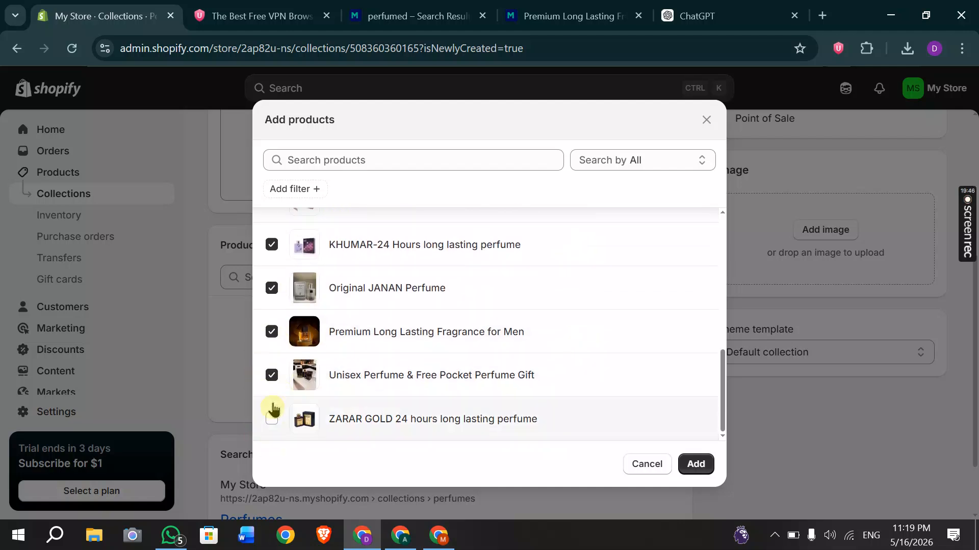
click(271, 420)
click(694, 463)
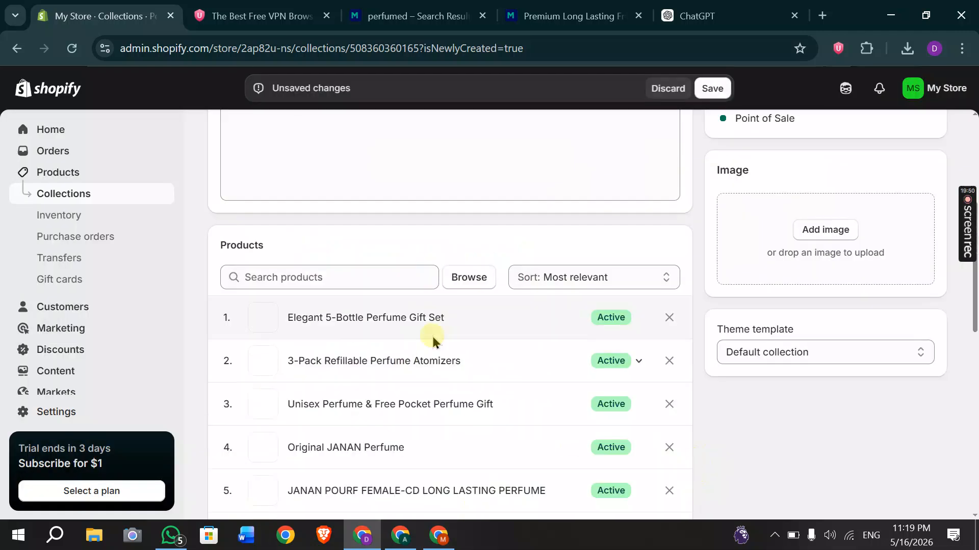
Save the Perfumes collection with its added products.
scroll(521, 368, up, 5)
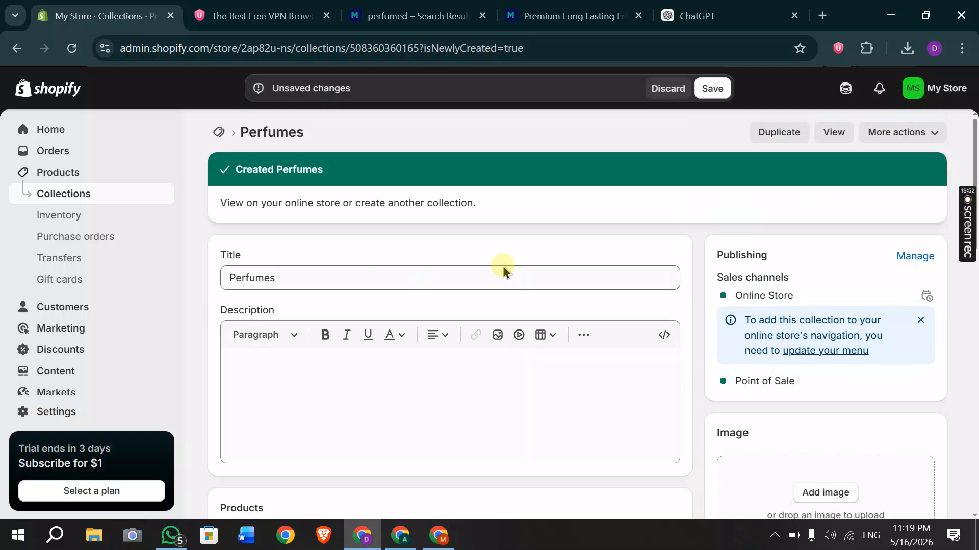
scroll(506, 382, down, 2)
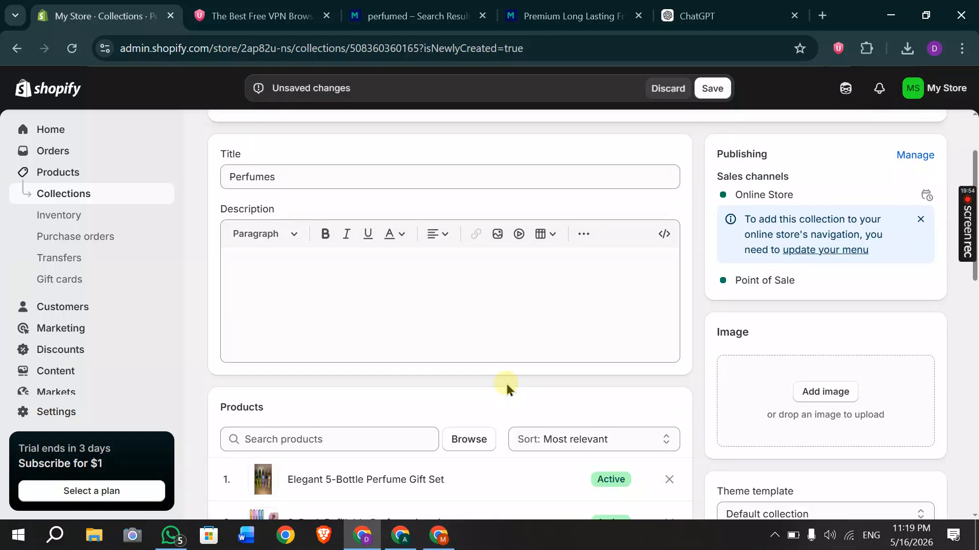
scroll(506, 382, up, 2)
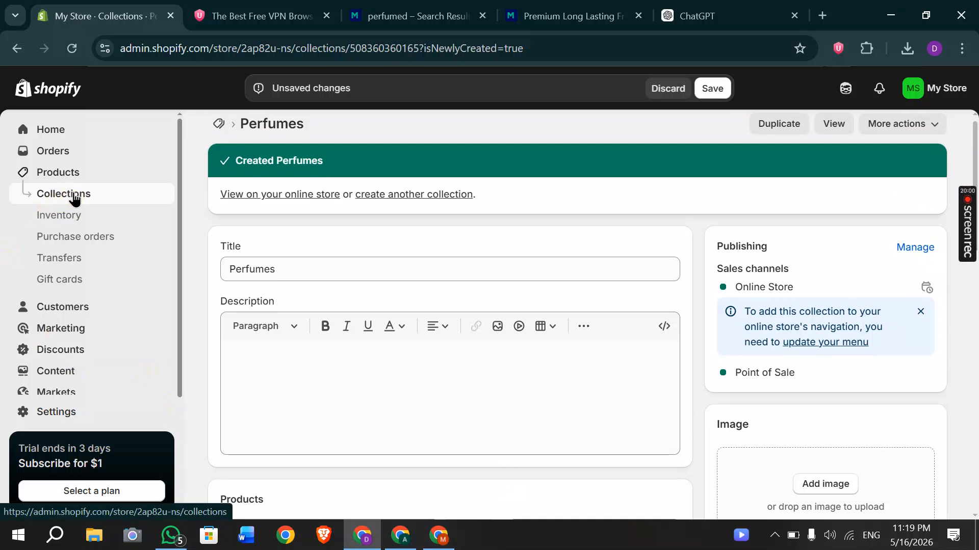
click(704, 92)
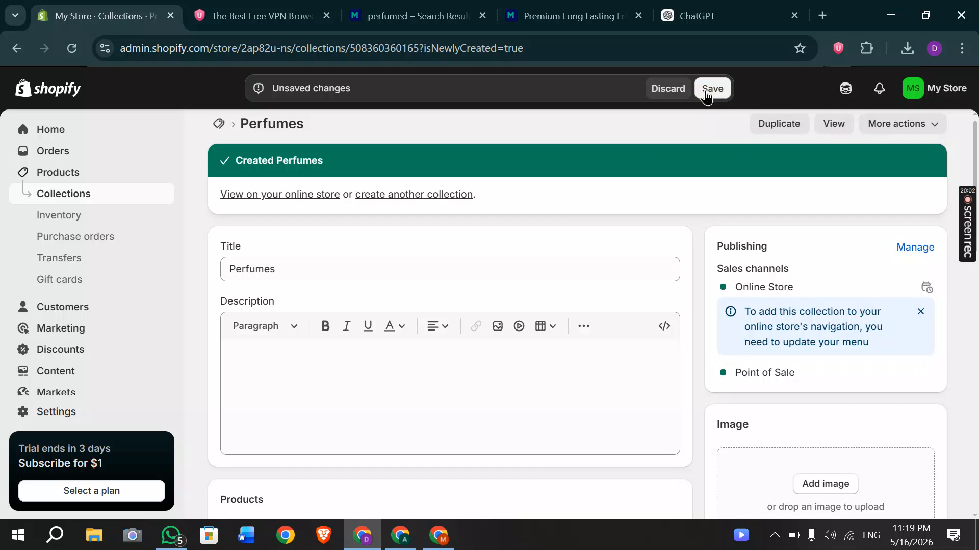
click(706, 94)
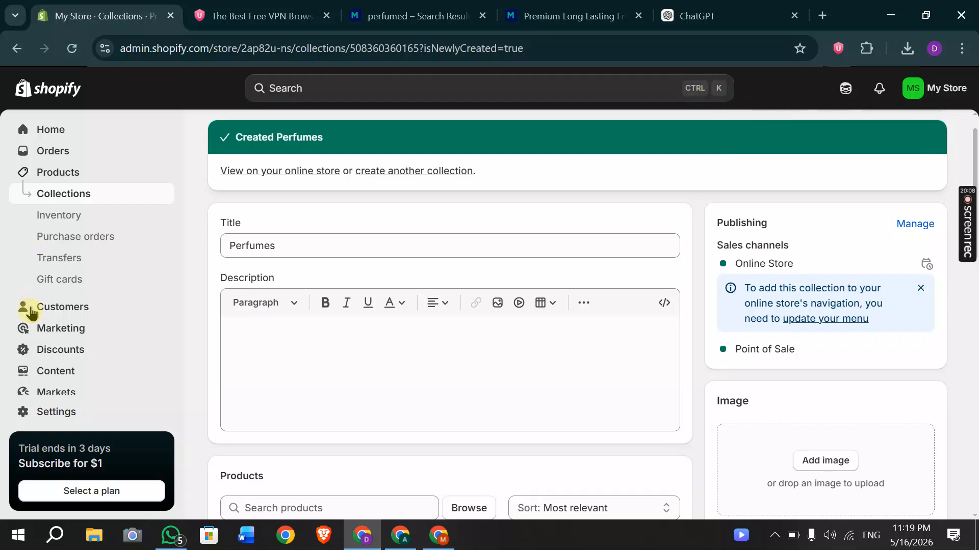
click(71, 331)
scroll(103, 411, down, 3)
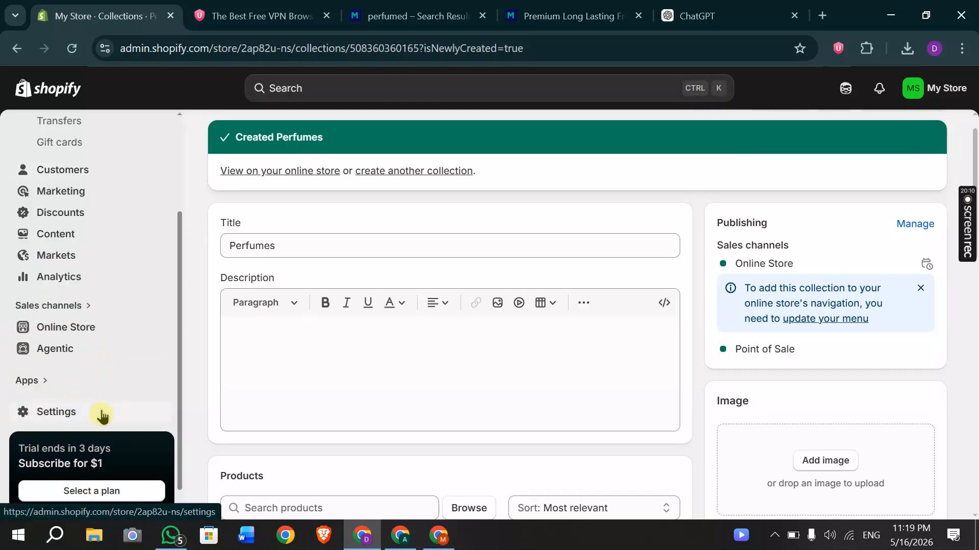
scroll(90, 398, down, 1)
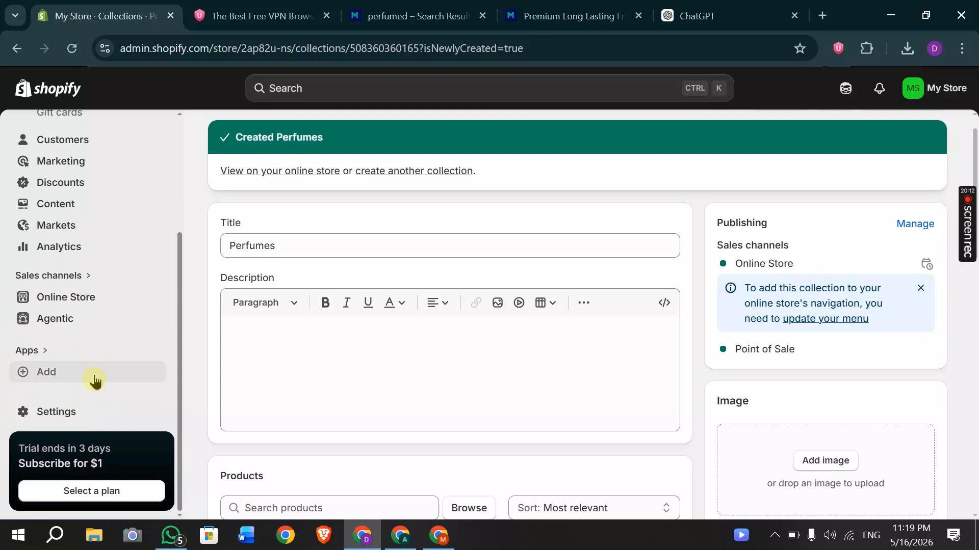
Browse Online Store's Discover themes, then open the Horizon 3.5.1 theme in the theme editor.
click(56, 296)
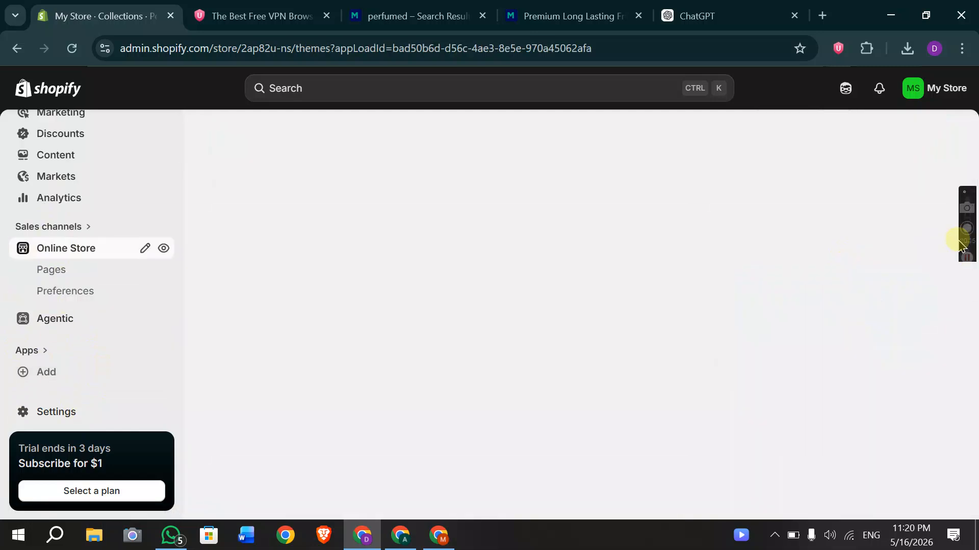
mouse_move(970, 259)
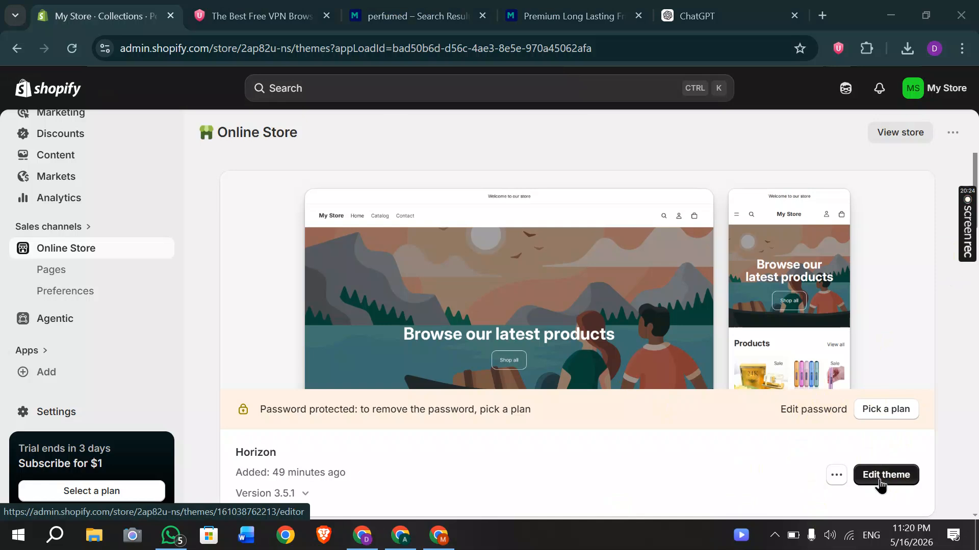
scroll(777, 338, down, 1)
scroll(663, 352, up, 1)
click(625, 356)
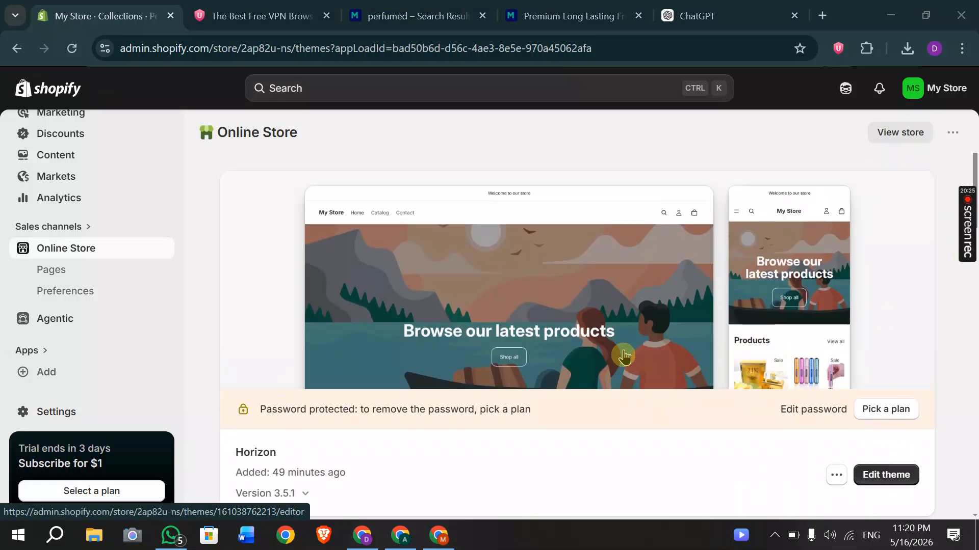
scroll(774, 392, down, 5)
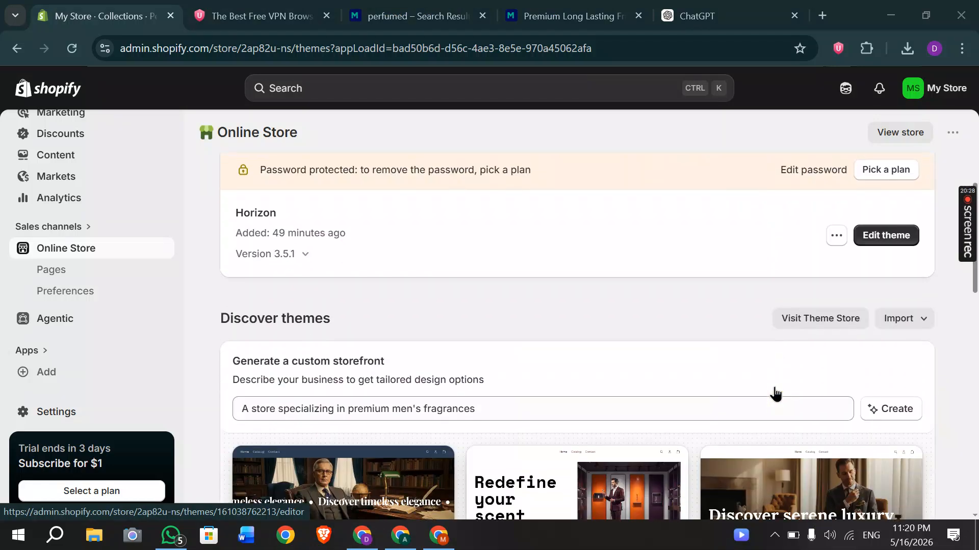
scroll(775, 393, up, 5)
scroll(775, 393, down, 4)
scroll(775, 392, down, 8)
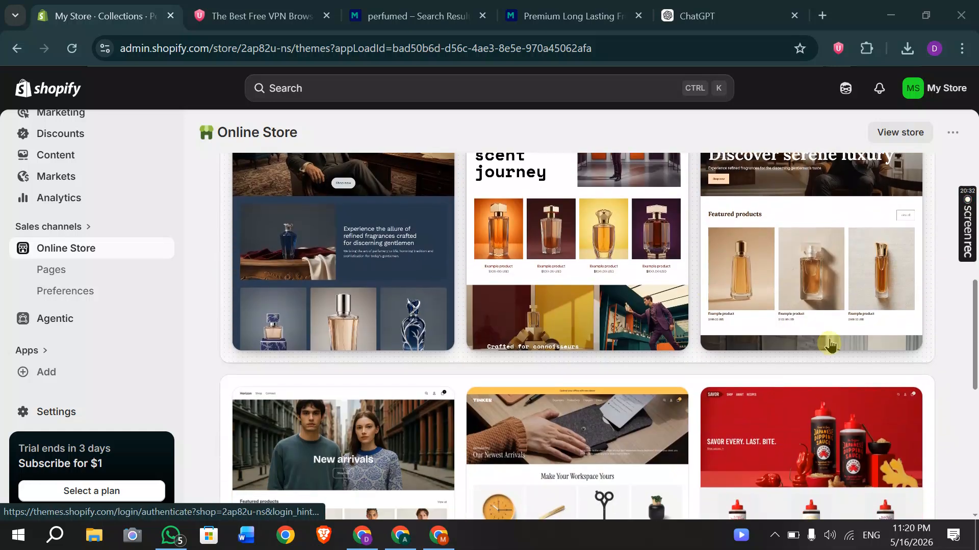
scroll(749, 356, down, 5)
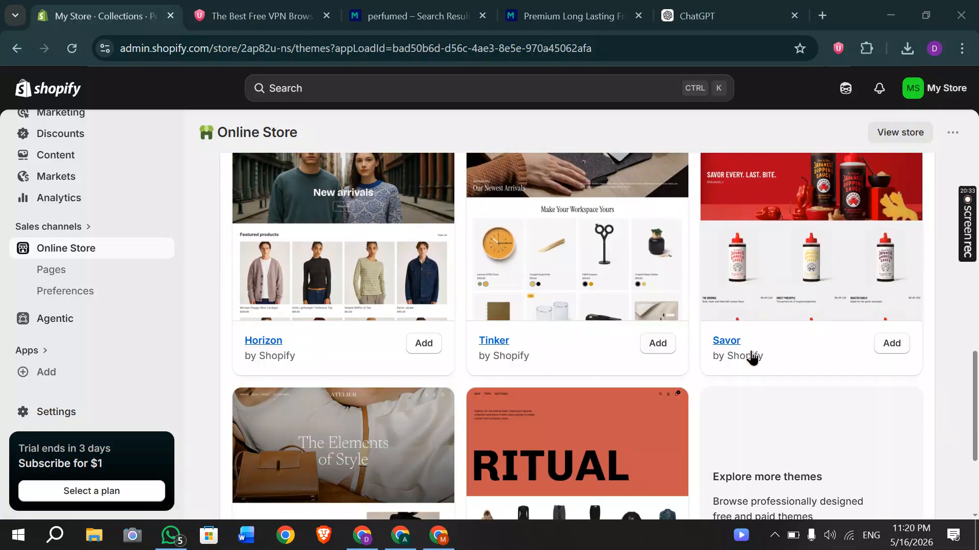
scroll(752, 358, down, 2)
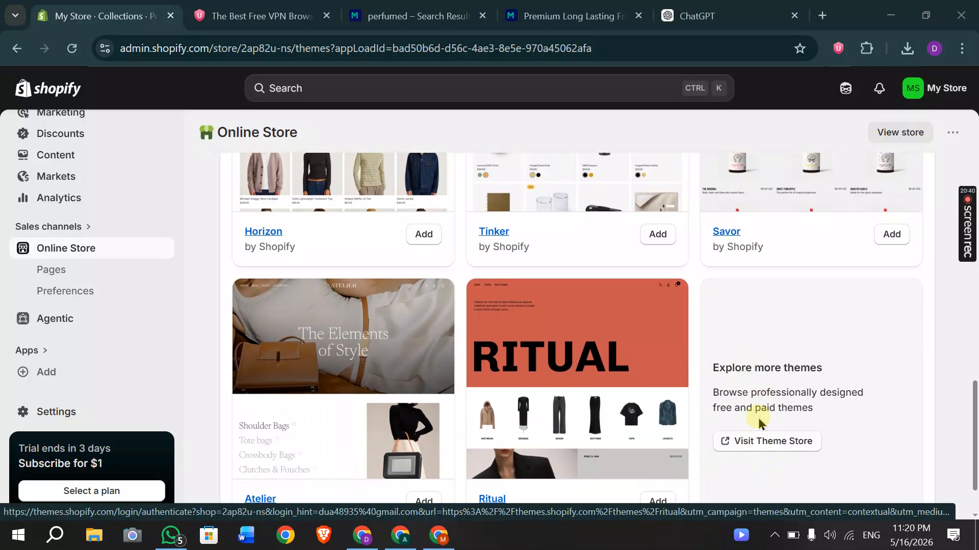
scroll(759, 425, up, 3)
scroll(760, 424, up, 10)
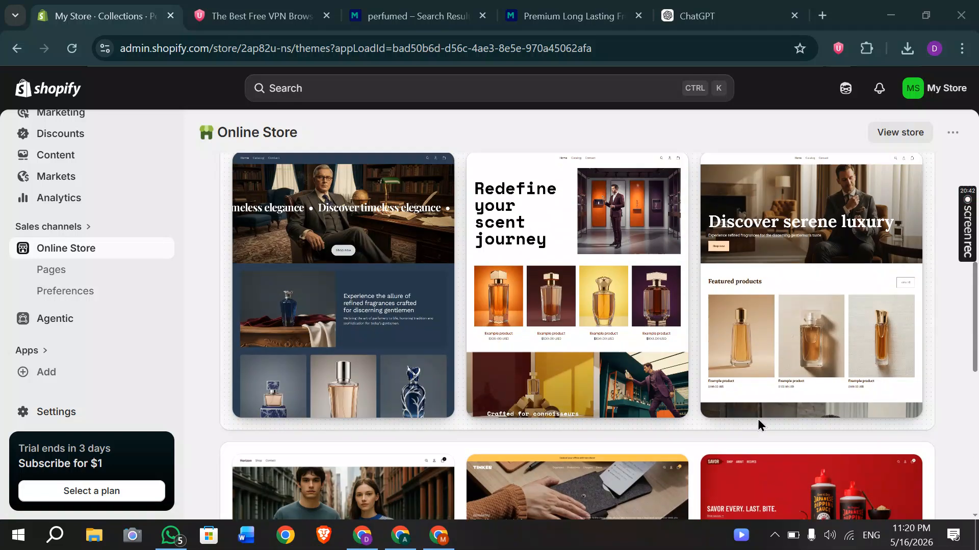
scroll(760, 424, up, 2)
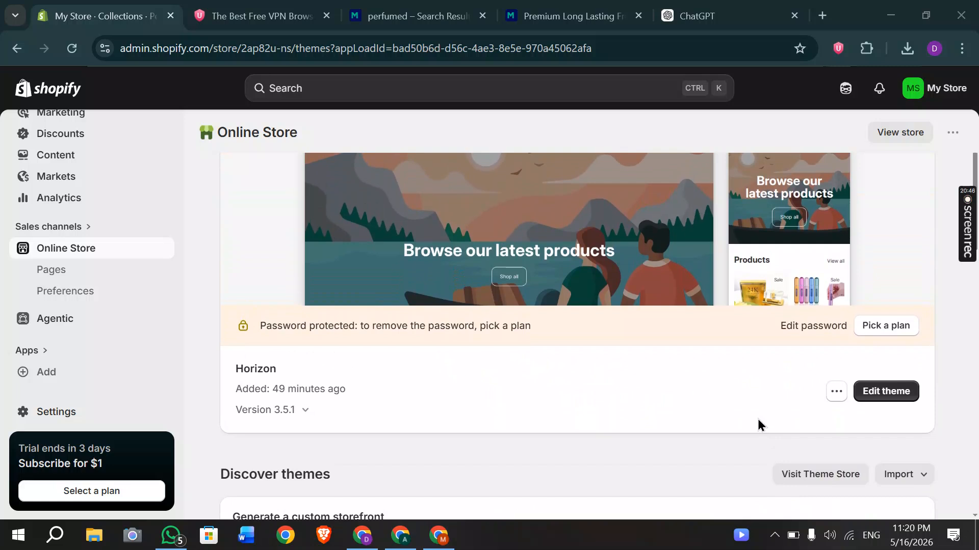
scroll(759, 425, down, 2)
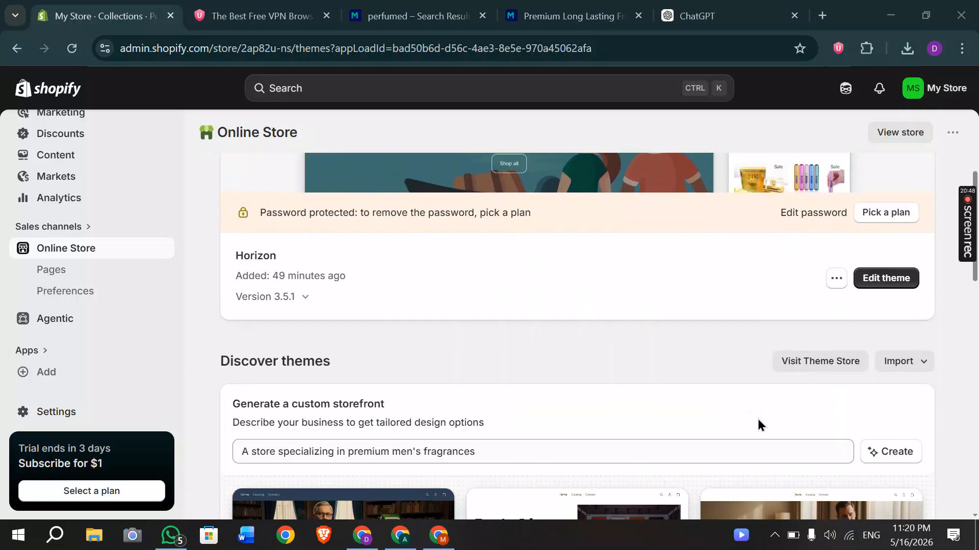
scroll(759, 424, up, 2)
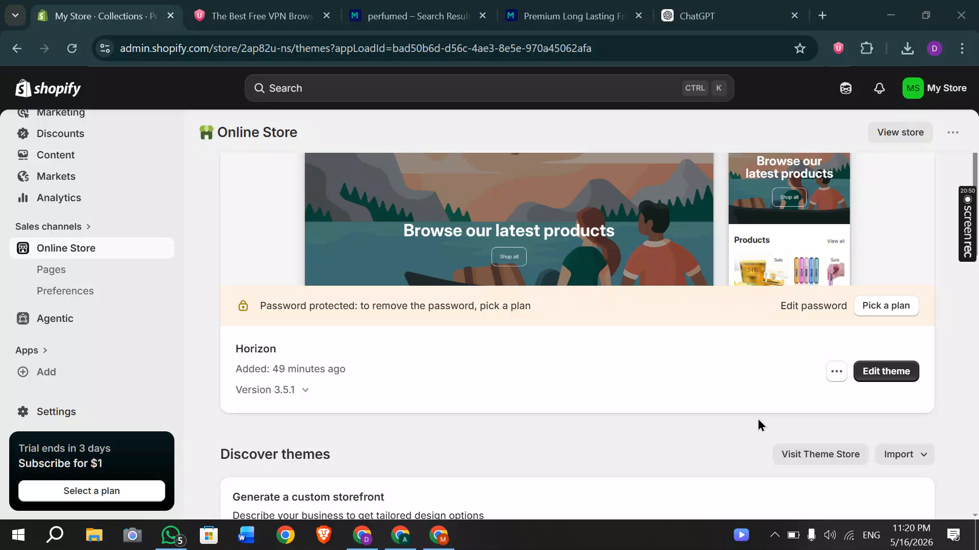
click(866, 373)
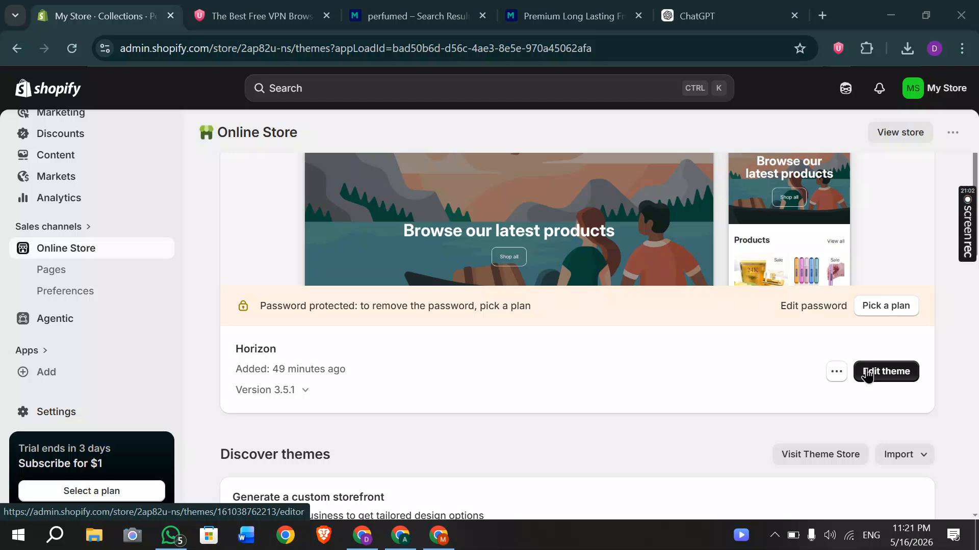
click(866, 375)
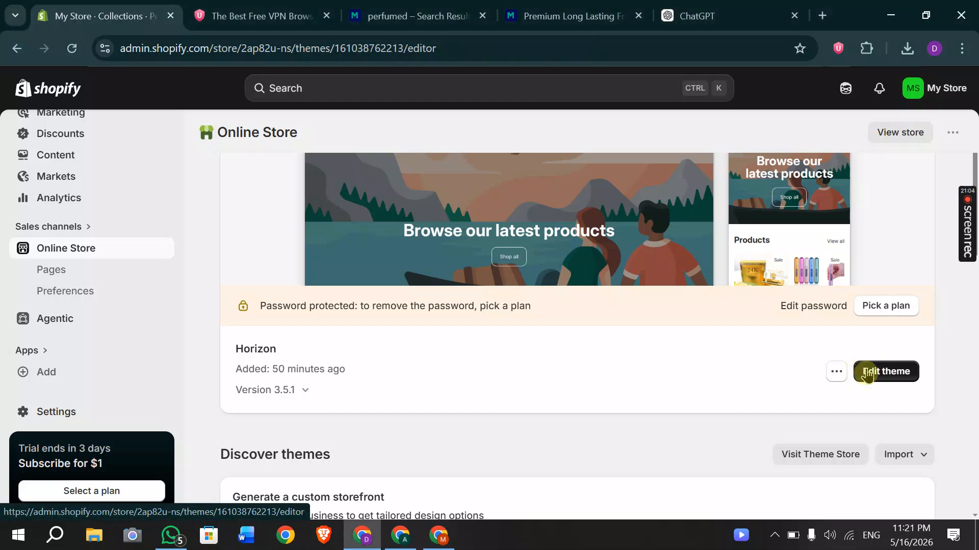
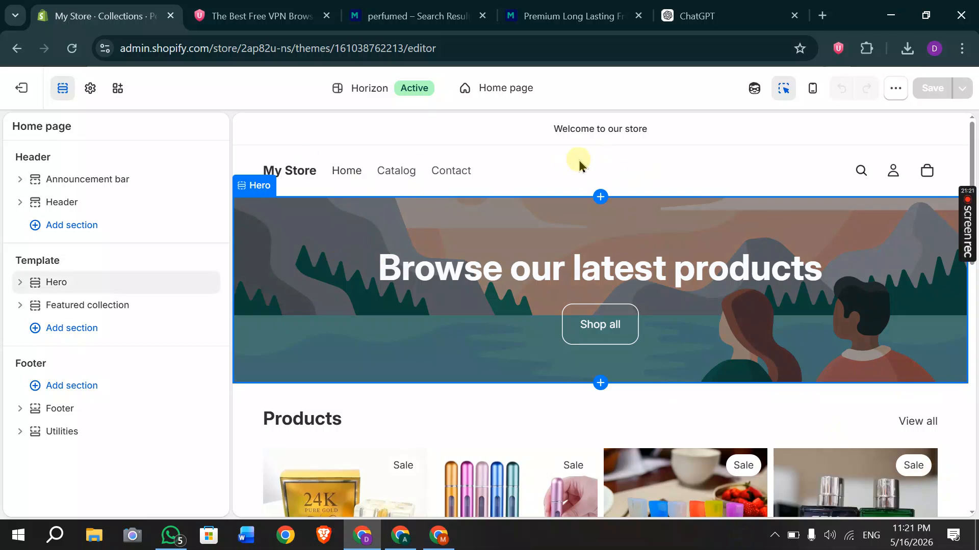
Trim the announcement bar text to 'Welcome to our s', then select the hero banner.
click(560, 132)
triple_click(102, 293)
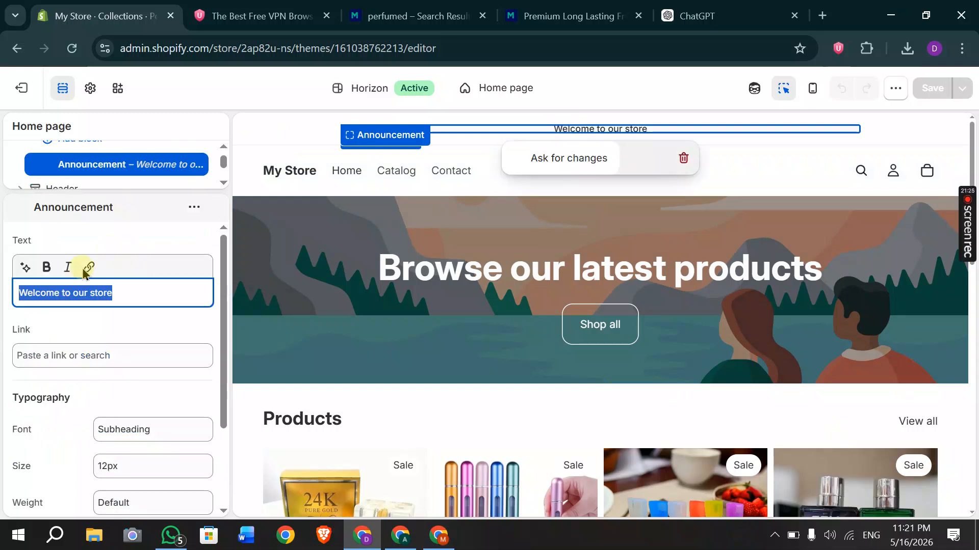
click(117, 296)
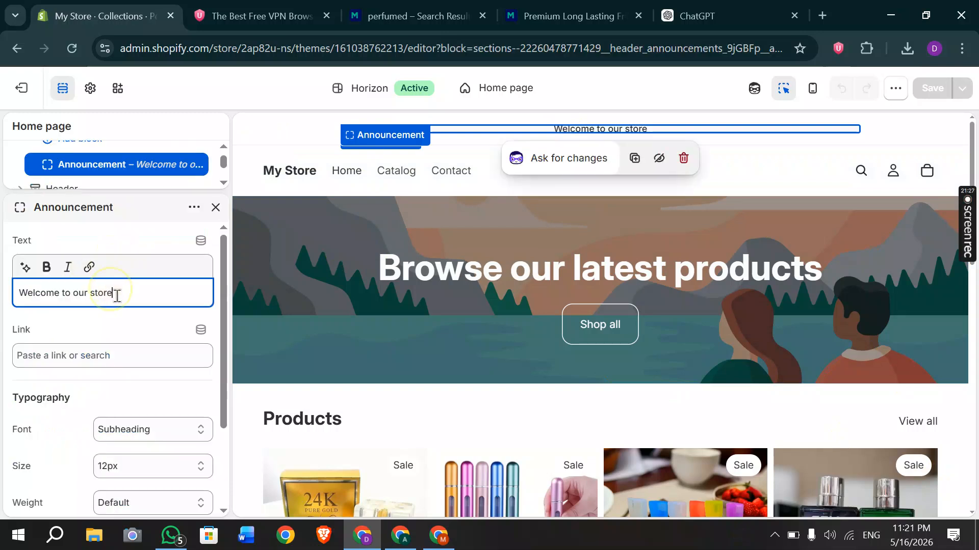
key(BackSpace)
key(BackSpace)
key(BackSpace)
key(BackSpace)
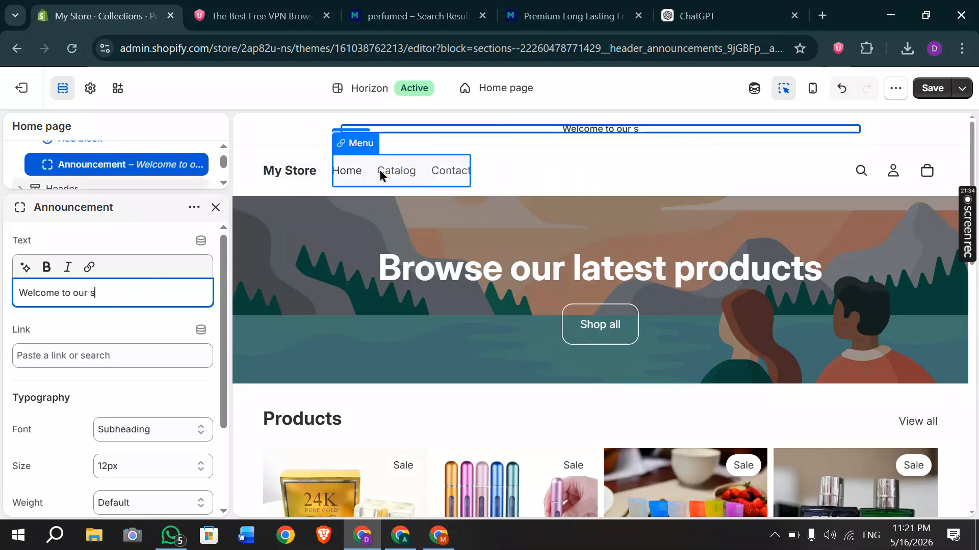
scroll(379, 170, down, 2)
click(383, 256)
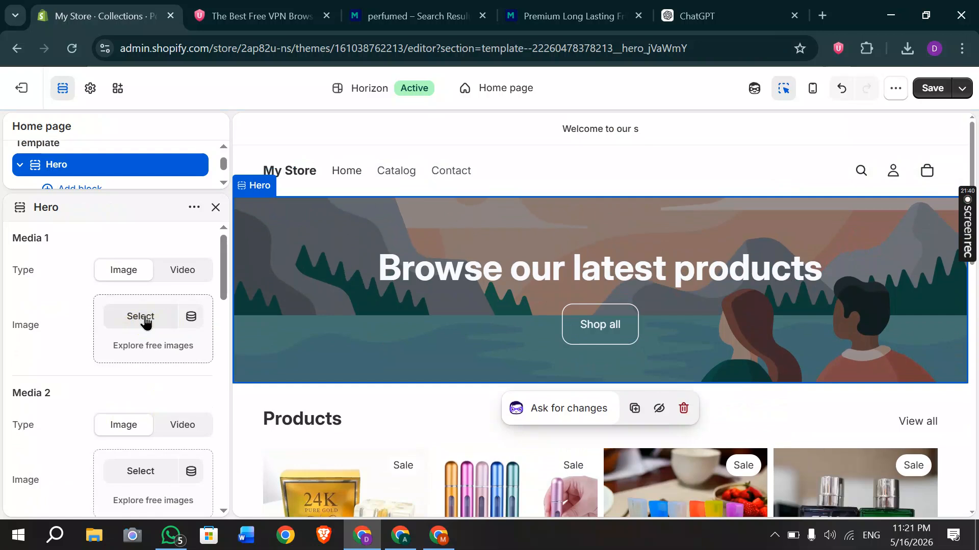
Browse the hero's image library without choosing a picture, then reselect the hero banner.
scroll(145, 320, down, 2)
click(133, 362)
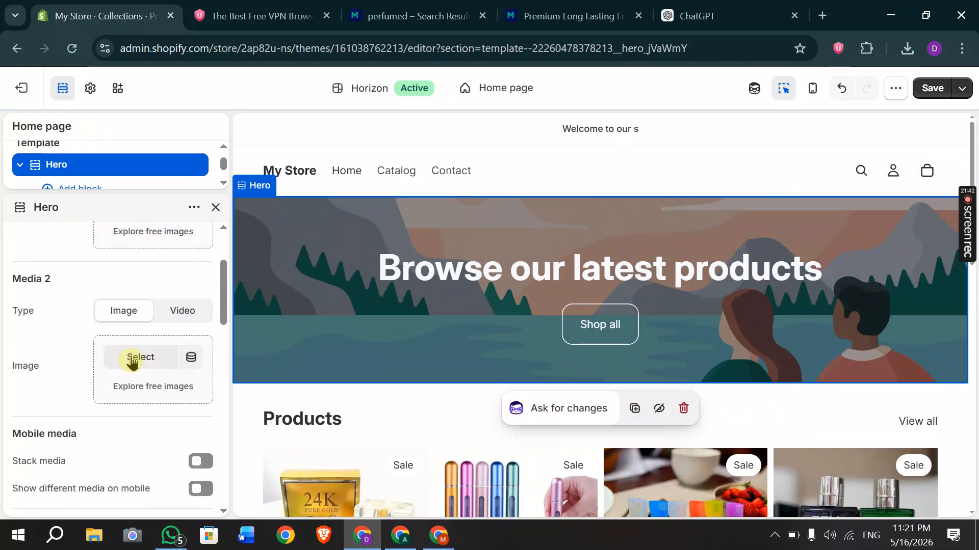
scroll(149, 260, up, 1)
click(131, 264)
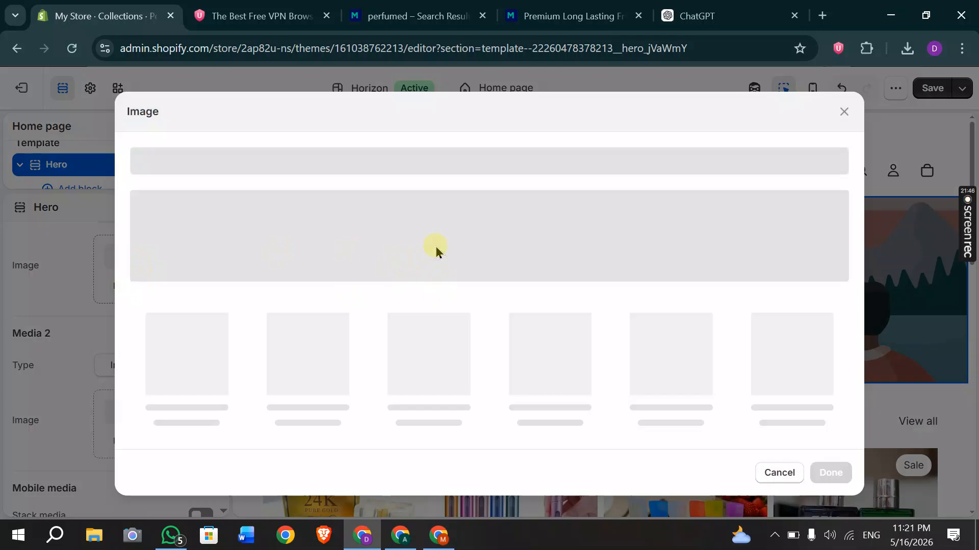
click(845, 114)
scroll(682, 272, down, 3)
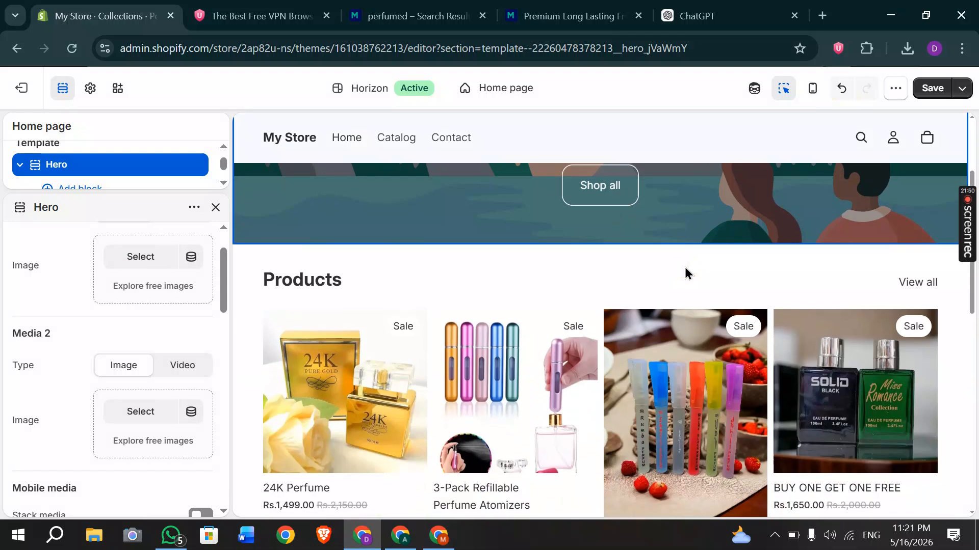
scroll(684, 273, up, 2)
click(691, 282)
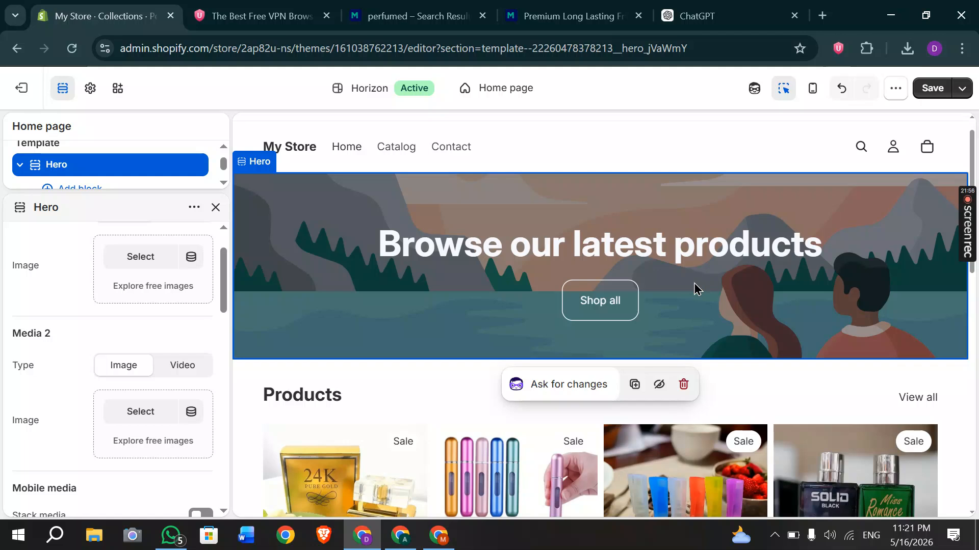
scroll(695, 288, down, 6)
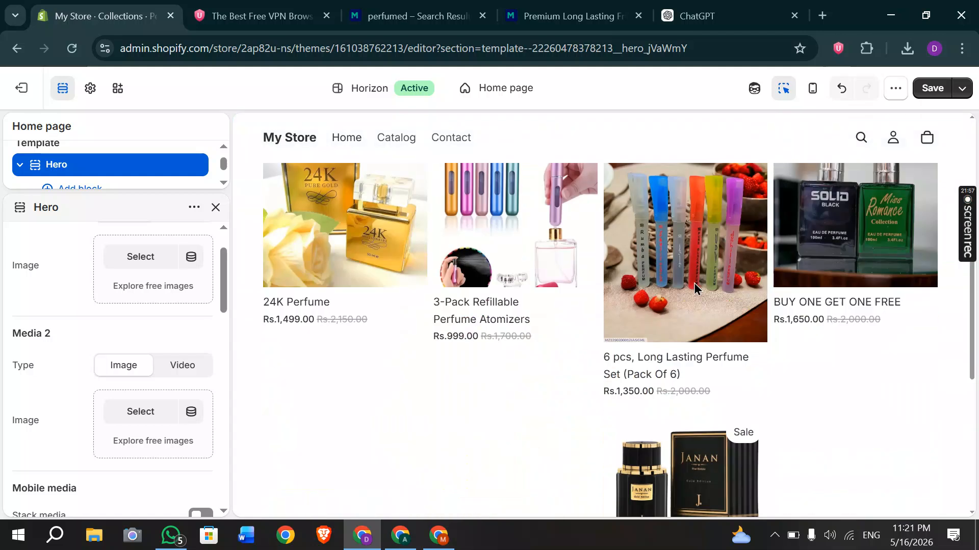
scroll(674, 325, up, 3)
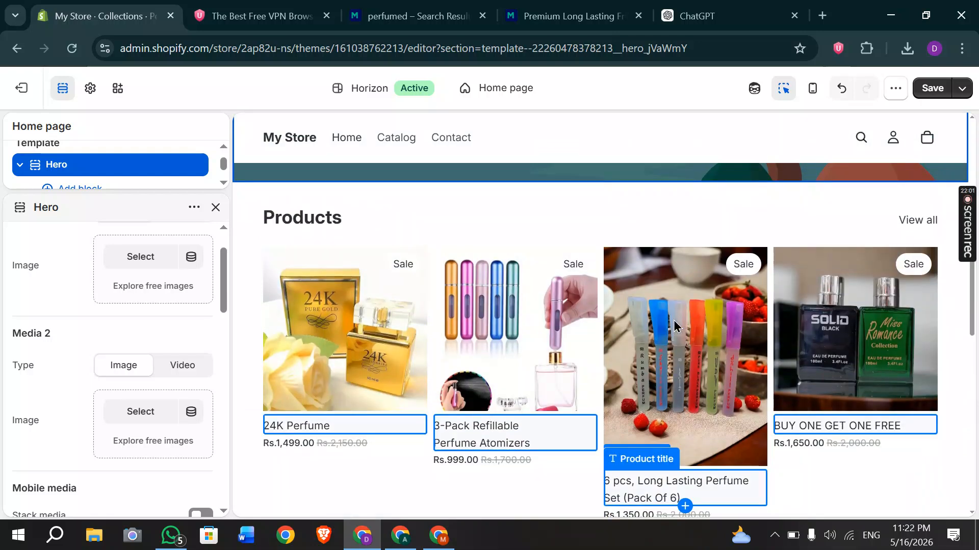
scroll(674, 324, up, 3)
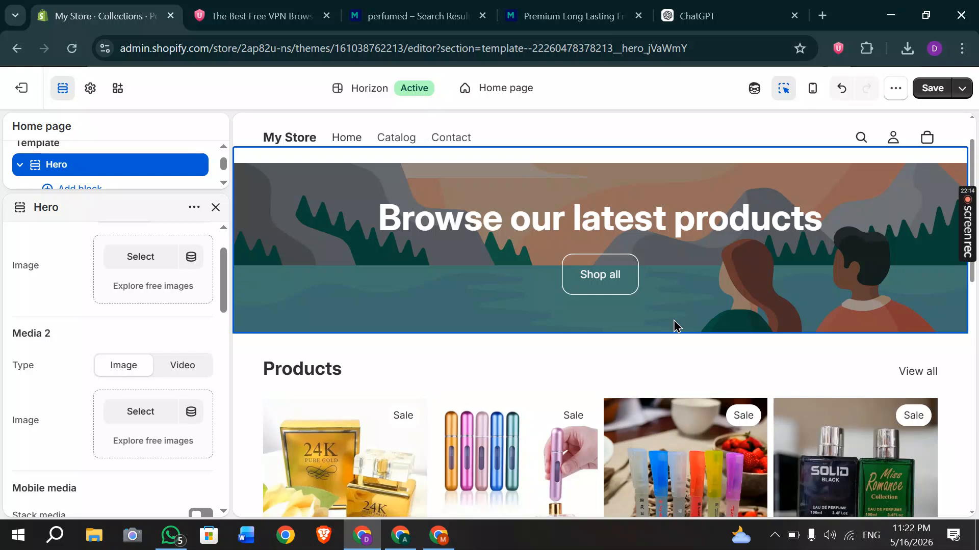
Switch to the A.K Store storefront and scroll through it.
click(400, 536)
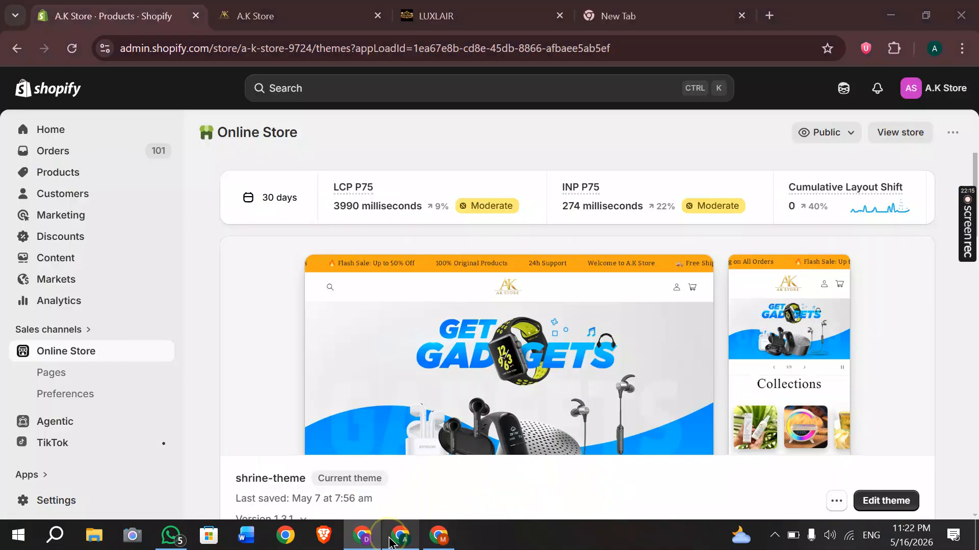
click(205, 48)
click(260, 15)
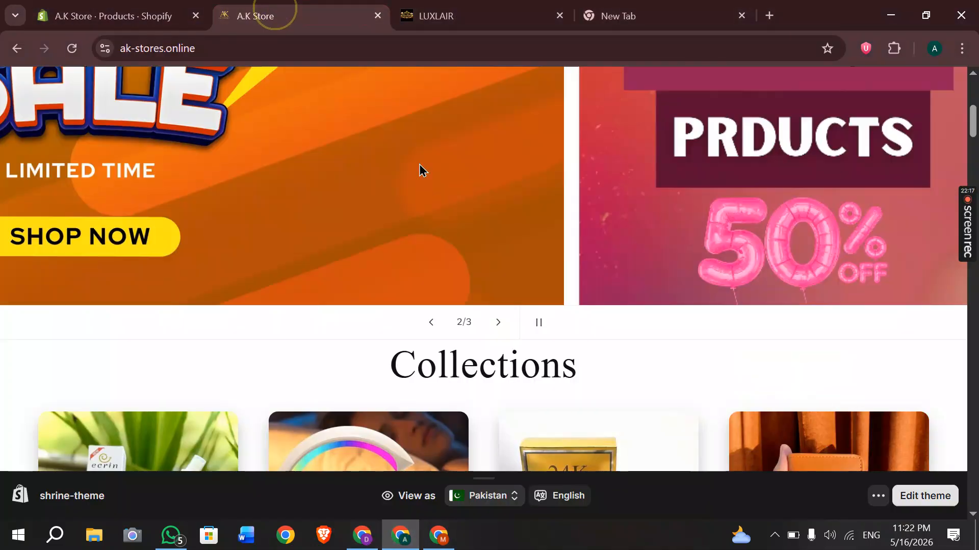
scroll(419, 166, up, 5)
scroll(419, 165, down, 15)
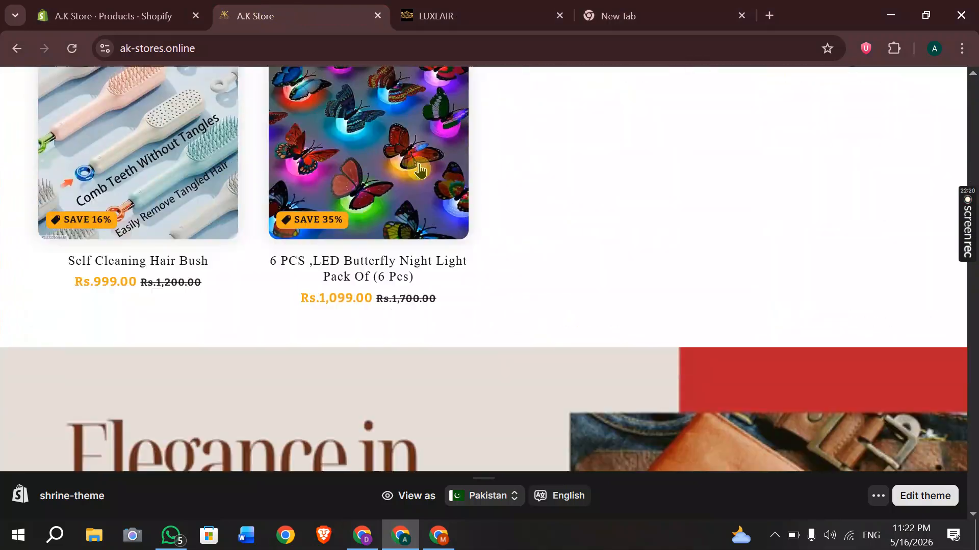
Browse the LuxLair storefront, then return to the My Store theme editor.
click(436, 16)
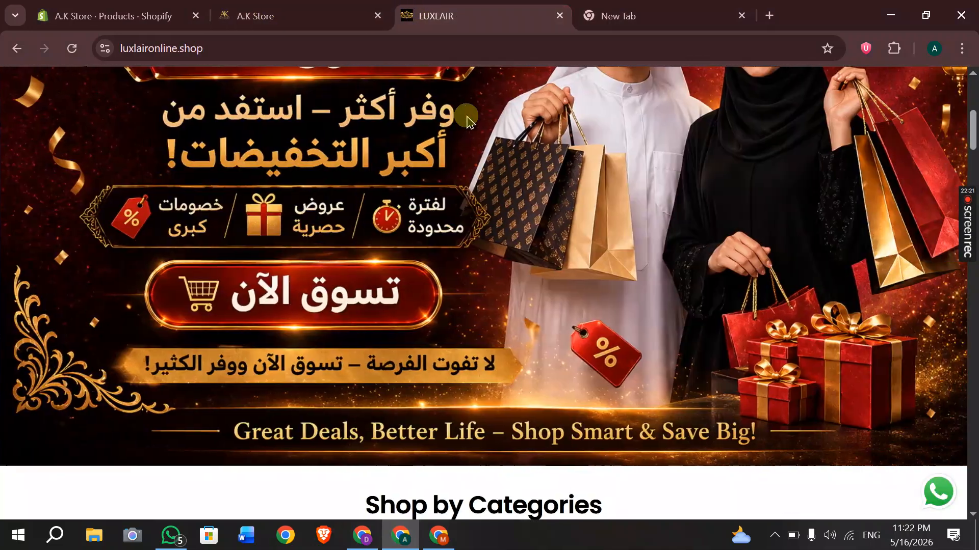
scroll(466, 122, up, 3)
scroll(467, 122, down, 12)
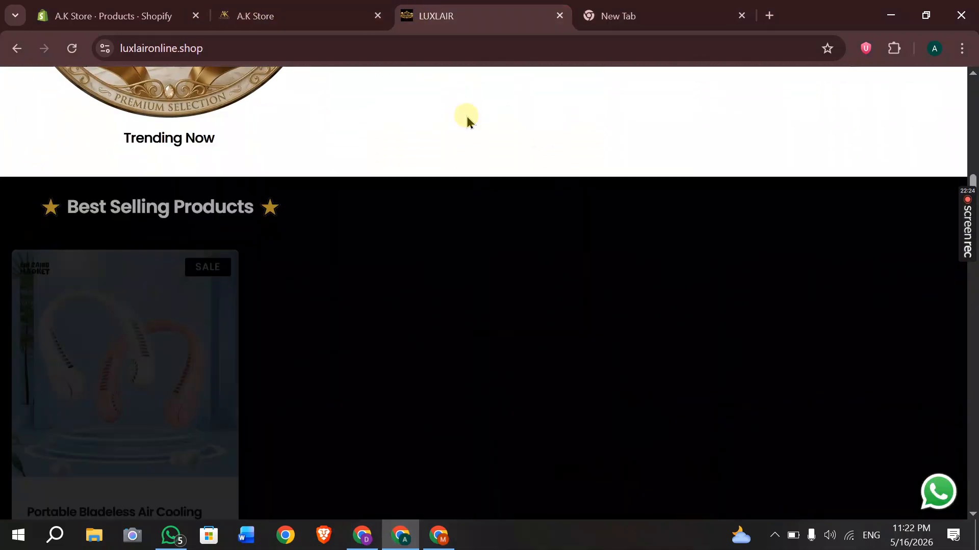
scroll(466, 114, down, 15)
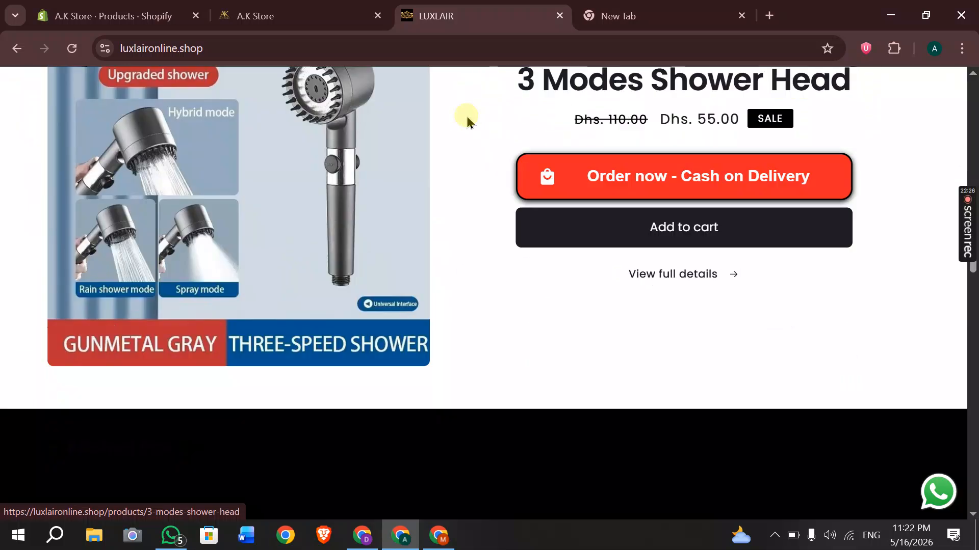
scroll(466, 114, down, 15)
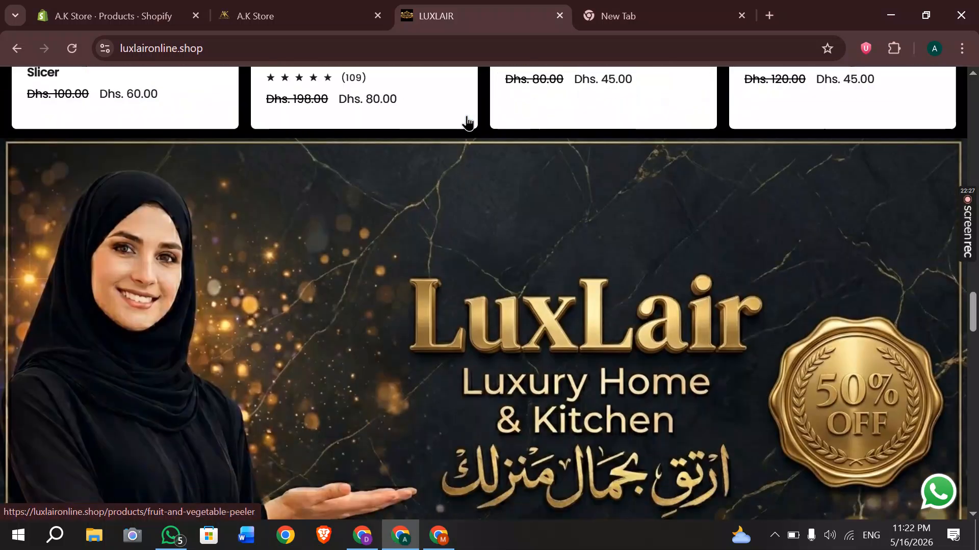
scroll(467, 119, up, 6)
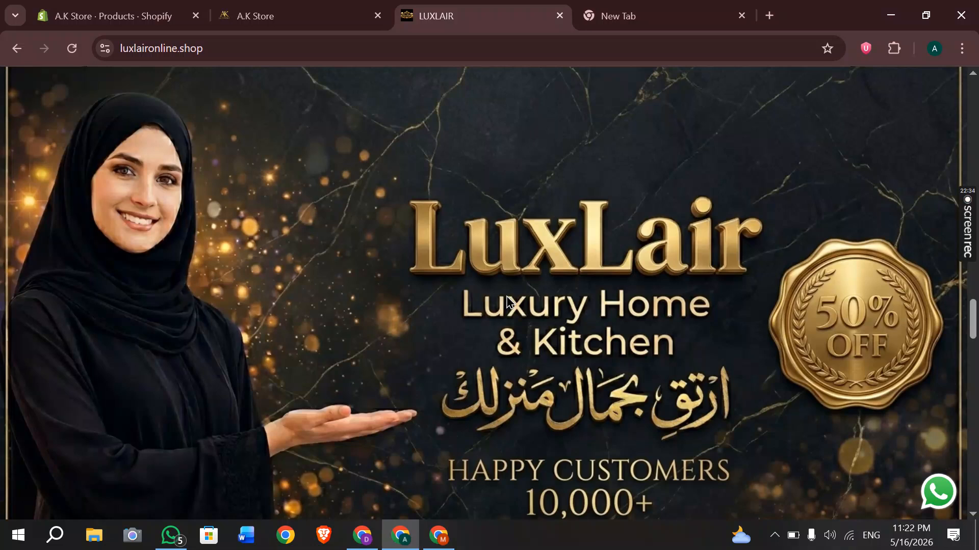
scroll(506, 299, down, 20)
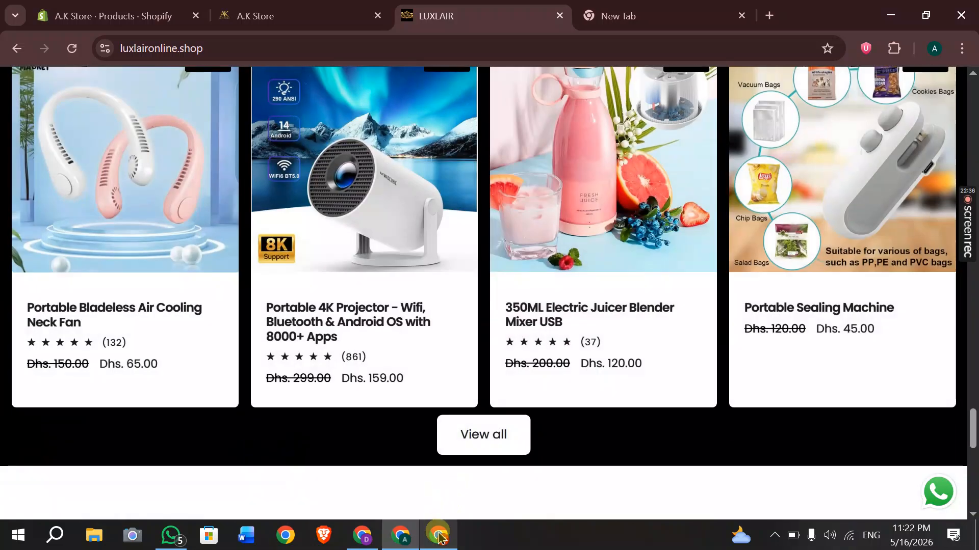
click(438, 536)
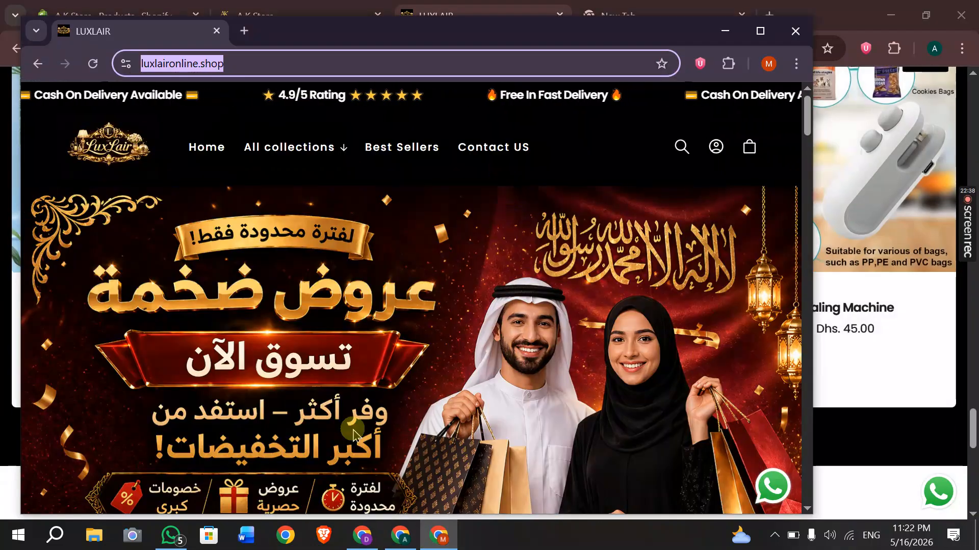
click(362, 535)
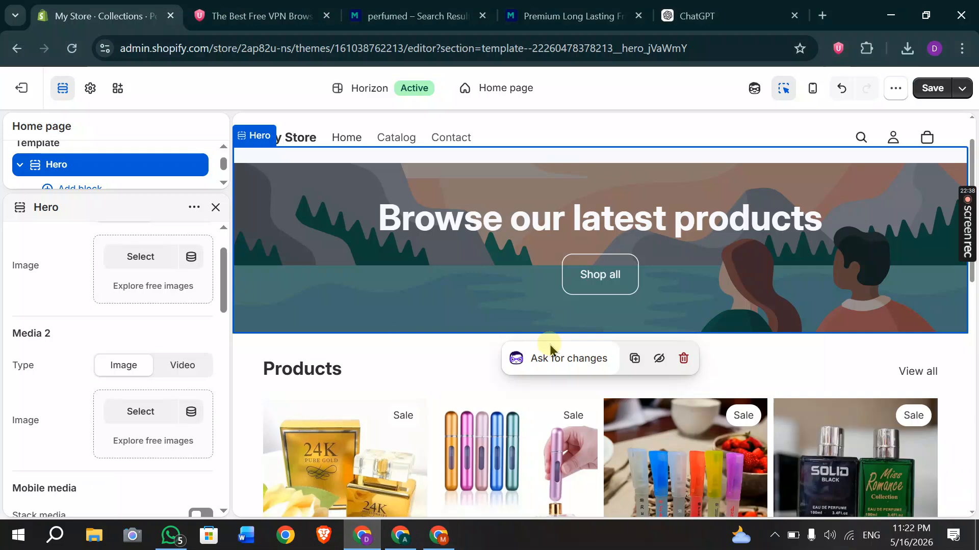
Add a Collection list: Bento section with 'Shop by collection' to the home template.
scroll(550, 350, down, 4)
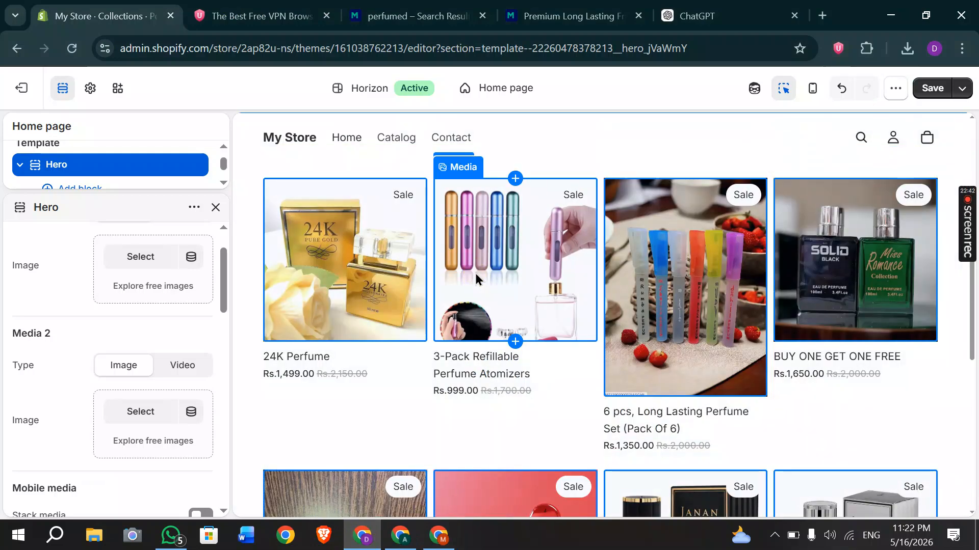
scroll(475, 274, down, 3)
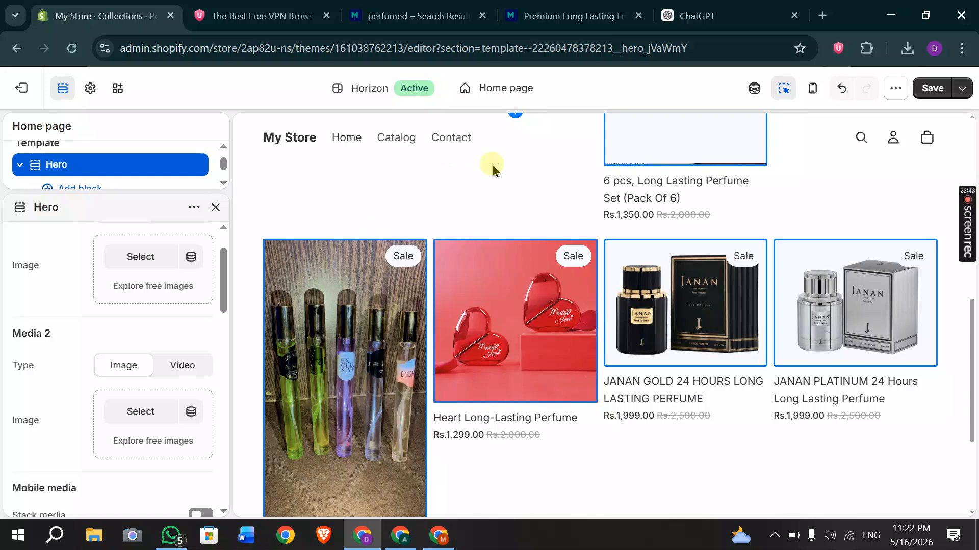
scroll(586, 213, up, 8)
click(216, 207)
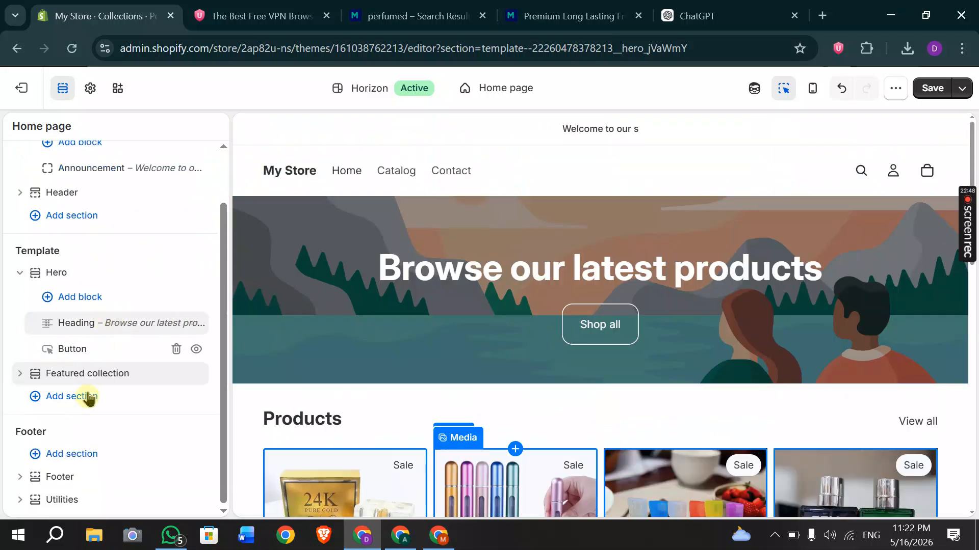
click(81, 406)
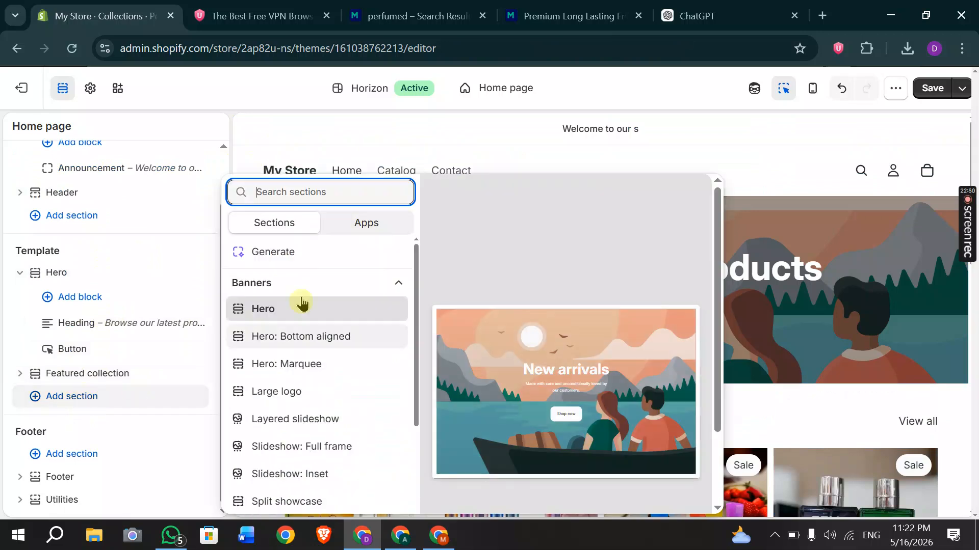
scroll(311, 372, down, 1)
scroll(306, 387, down, 3)
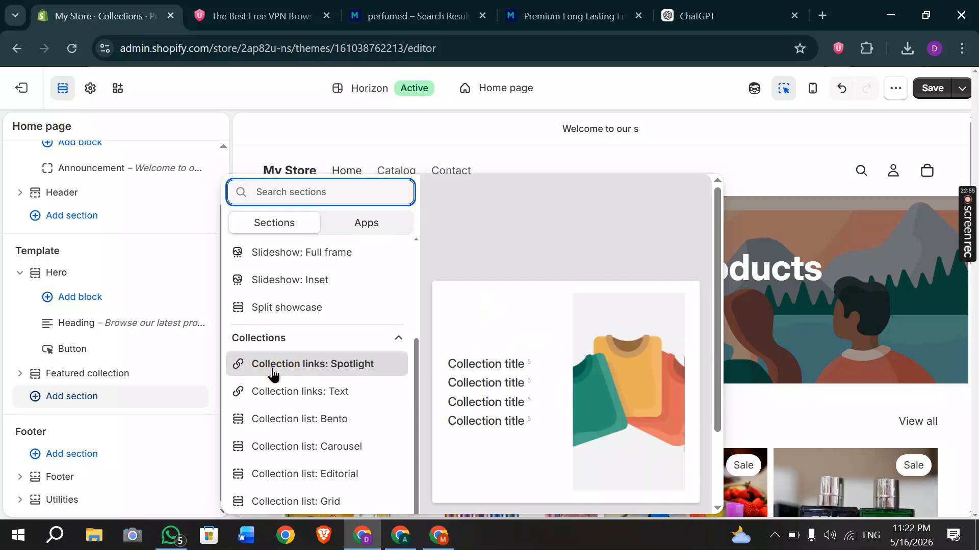
scroll(280, 433, down, 2)
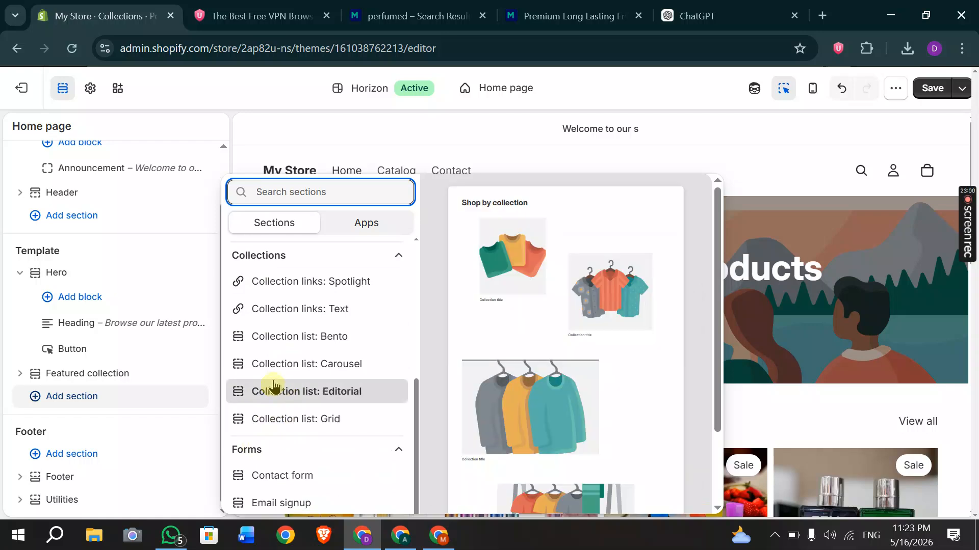
scroll(275, 387, down, 1)
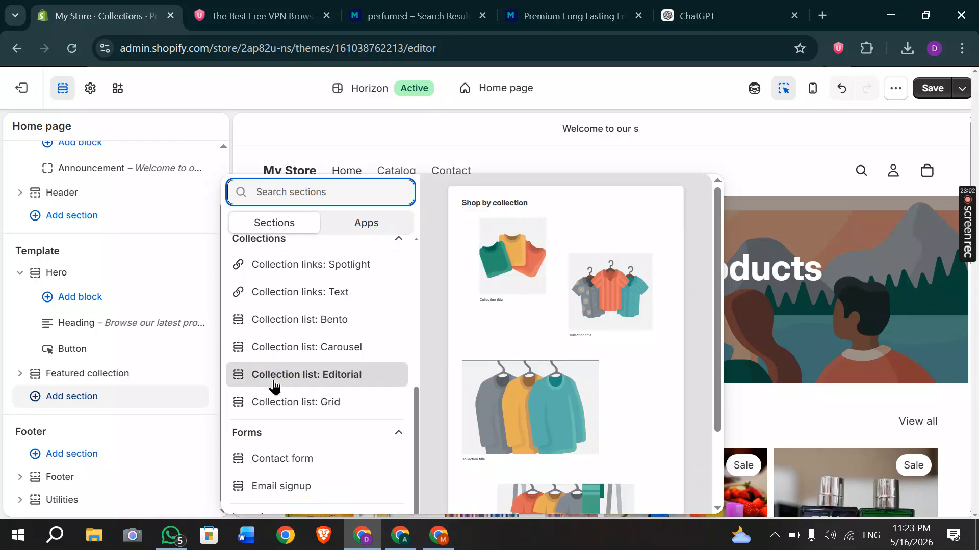
click(287, 326)
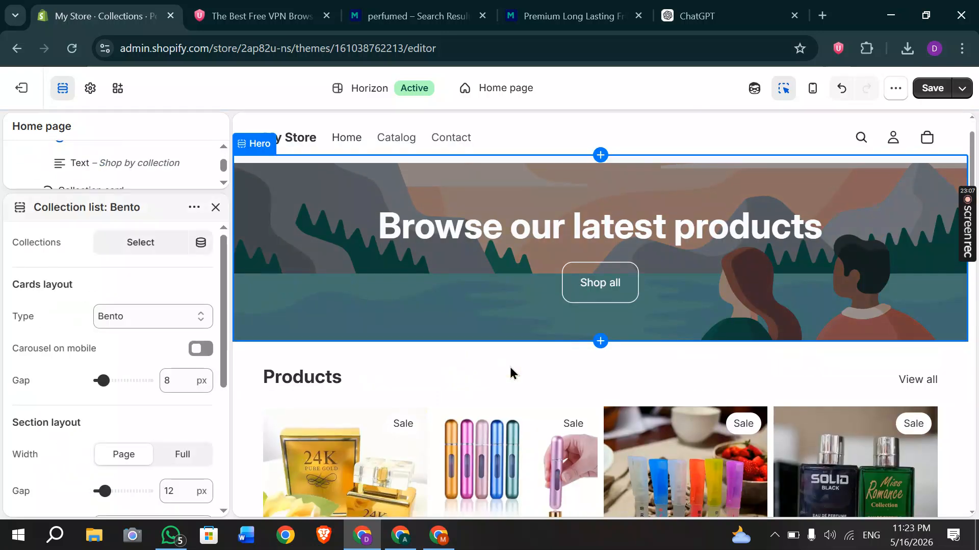
Inspect the first Bento collection card's settings, then close them.
scroll(509, 367, up, 3)
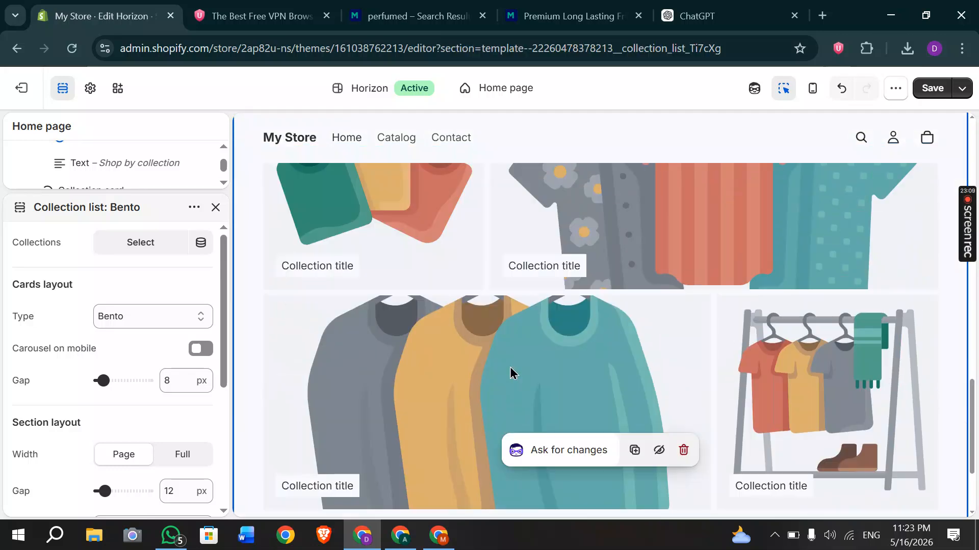
click(419, 312)
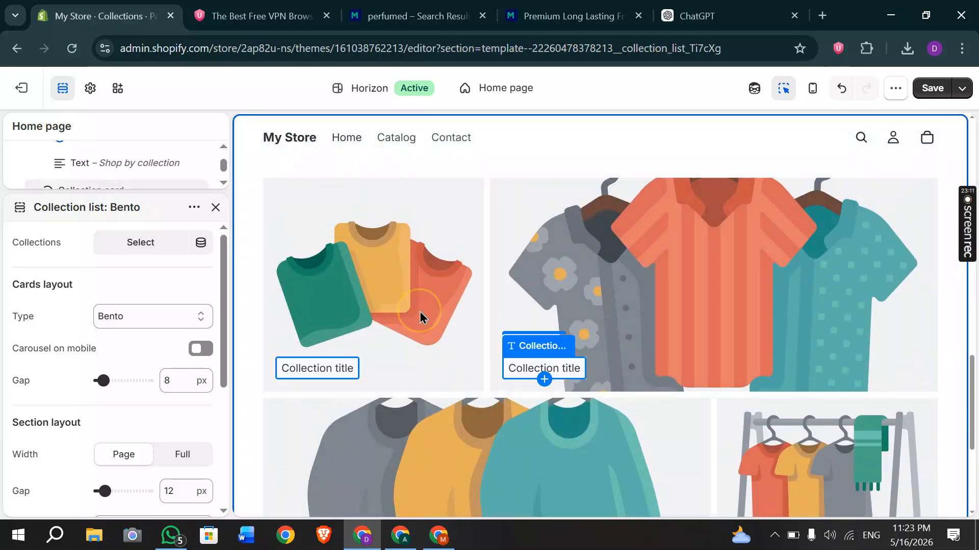
click(420, 312)
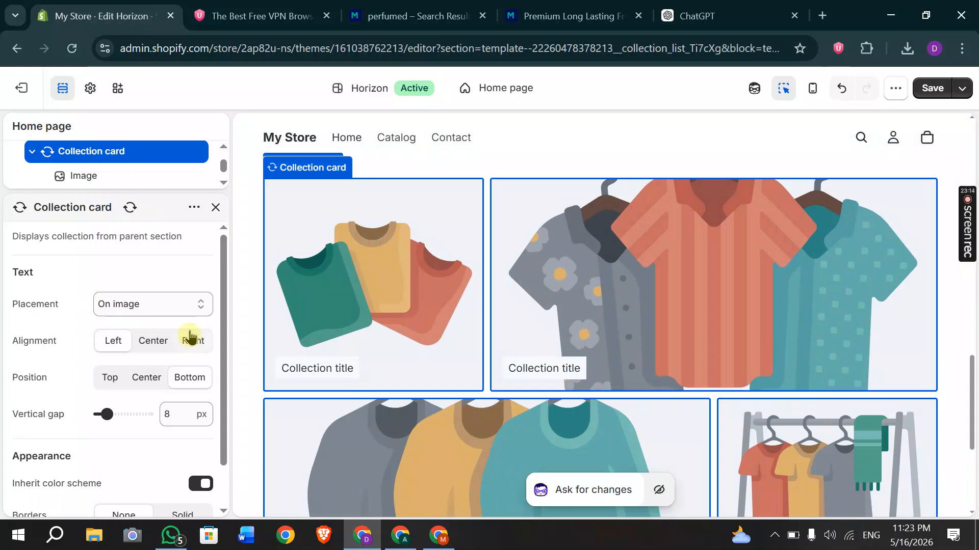
scroll(192, 338, down, 1)
scroll(190, 334, up, 1)
scroll(190, 337, down, 1)
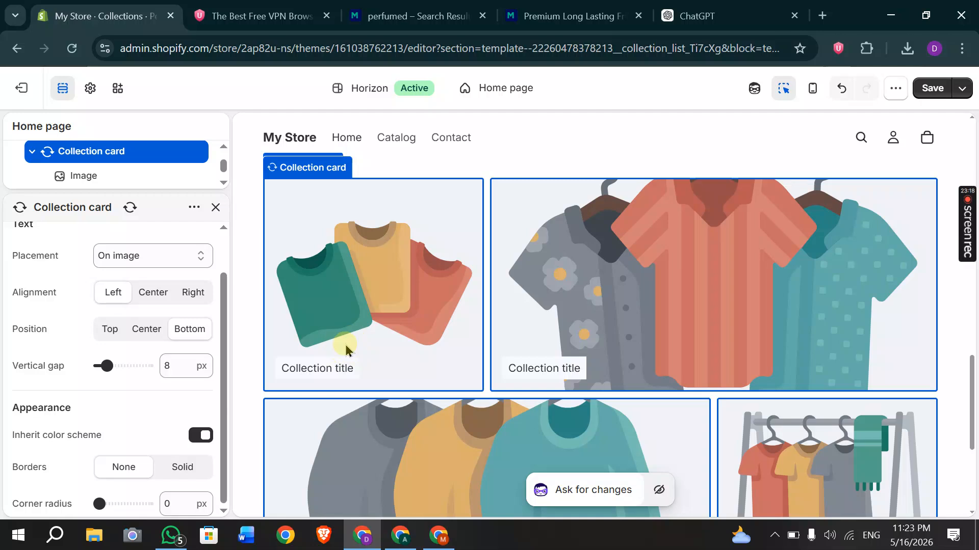
click(215, 207)
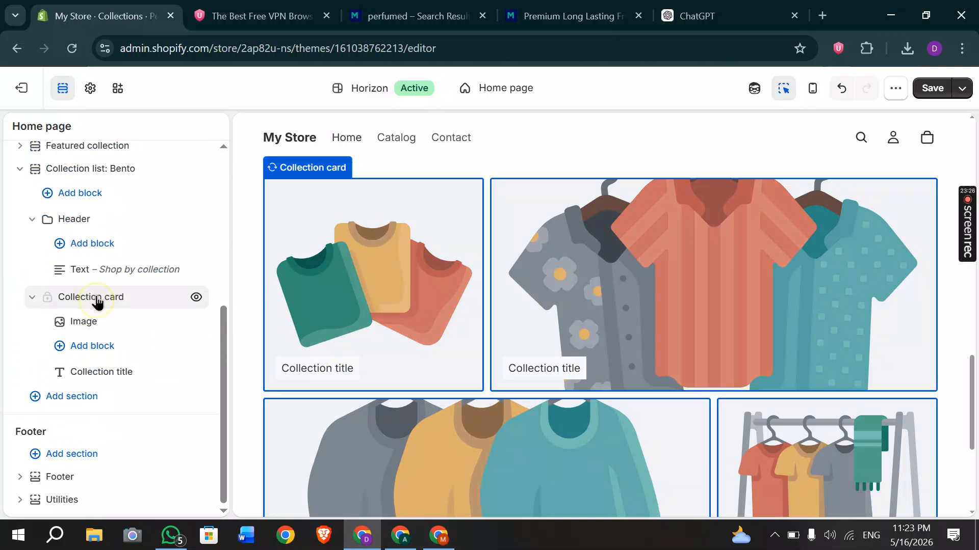
Close the section list without adding anything and scroll the preview to the footer.
mouse_move(970, 257)
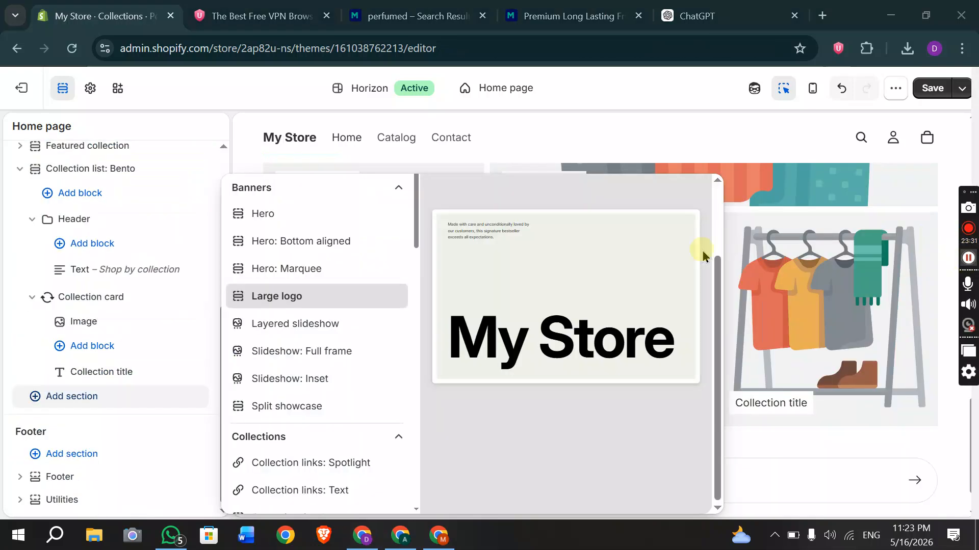
click(730, 158)
scroll(552, 246, down, 1)
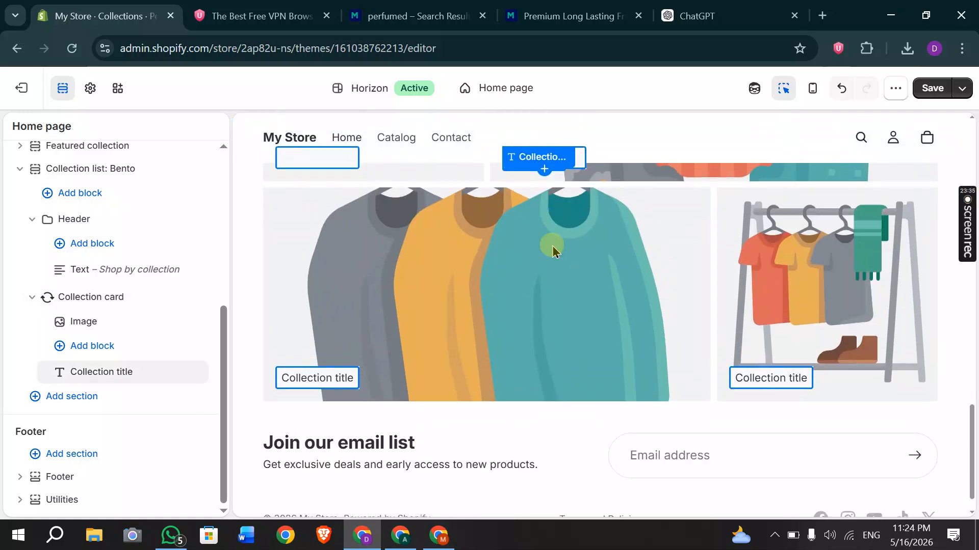
scroll(552, 245, up, 1)
scroll(553, 249, up, 2)
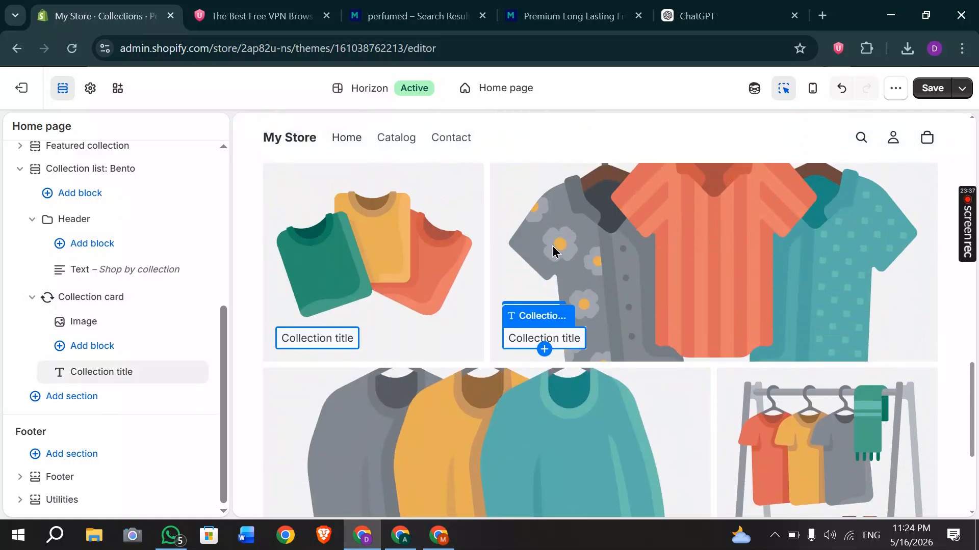
scroll(553, 249, up, 5)
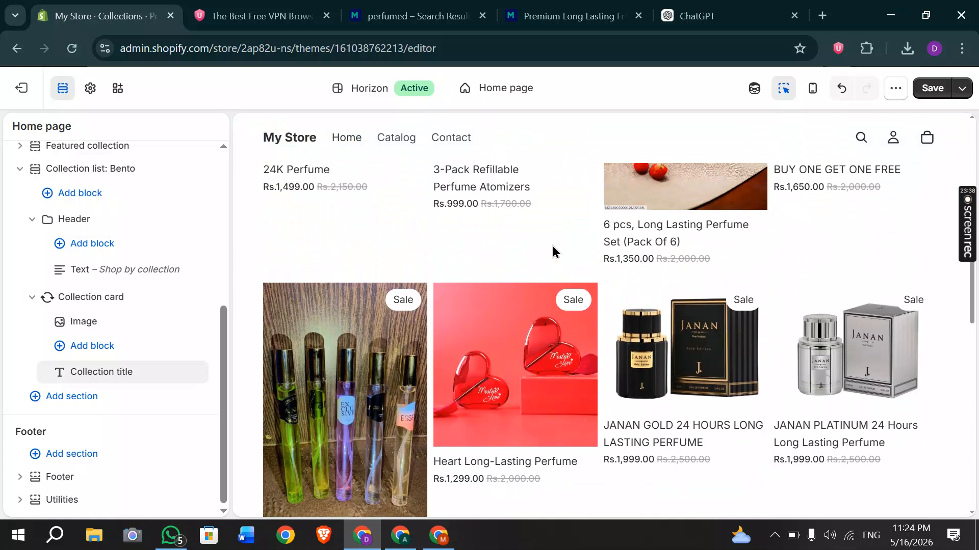
scroll(472, 191, up, 5)
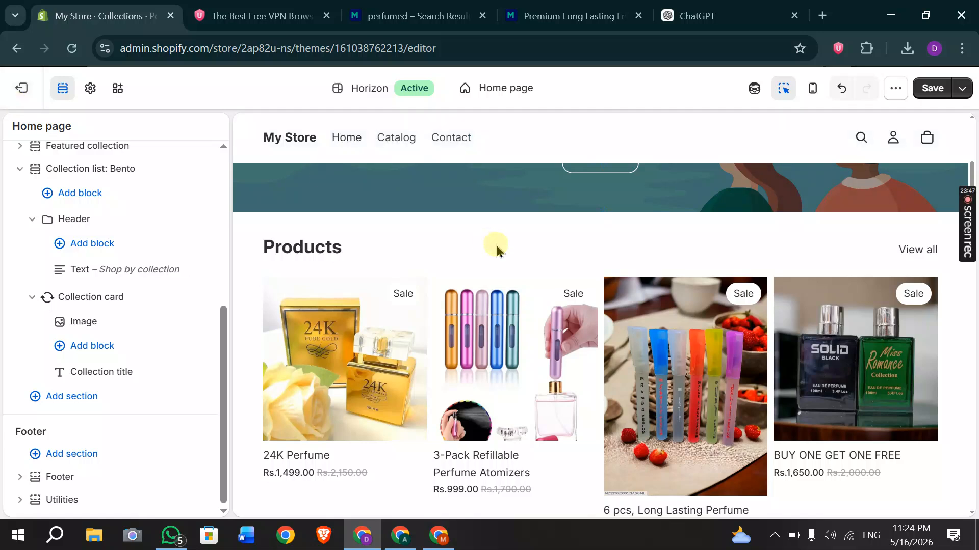
scroll(494, 243, down, 10)
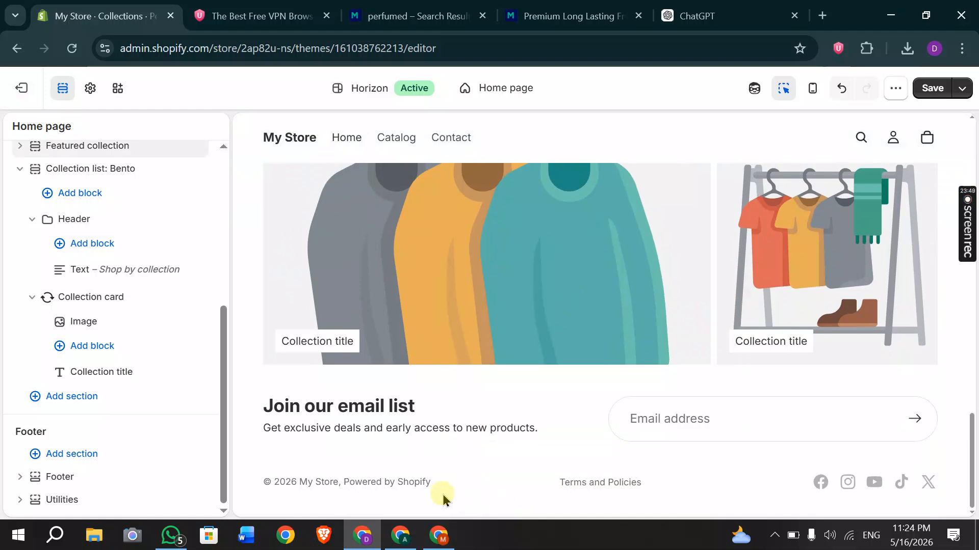
Expand the footer Utilities section to show its Copyright, Policy links and Social media blocks.
click(442, 499)
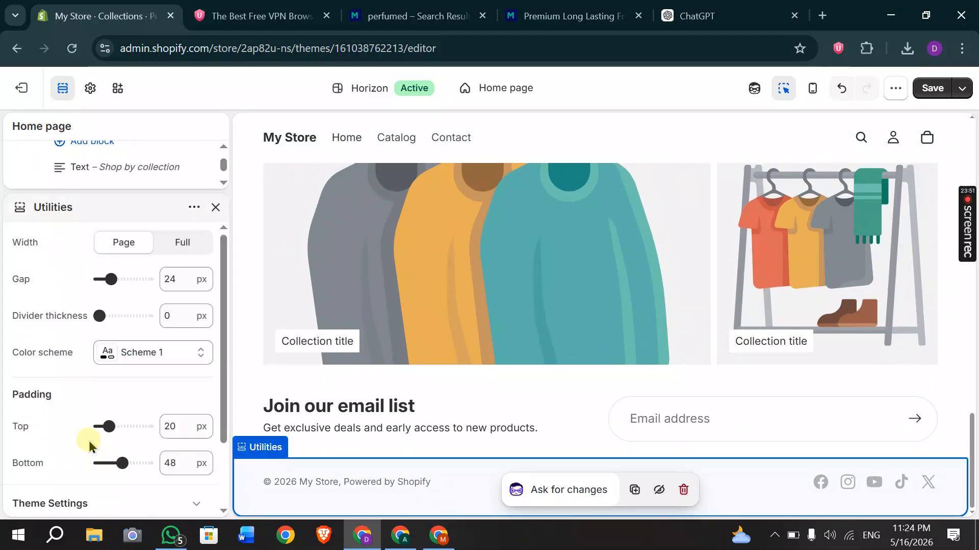
scroll(89, 444, down, 2)
click(215, 208)
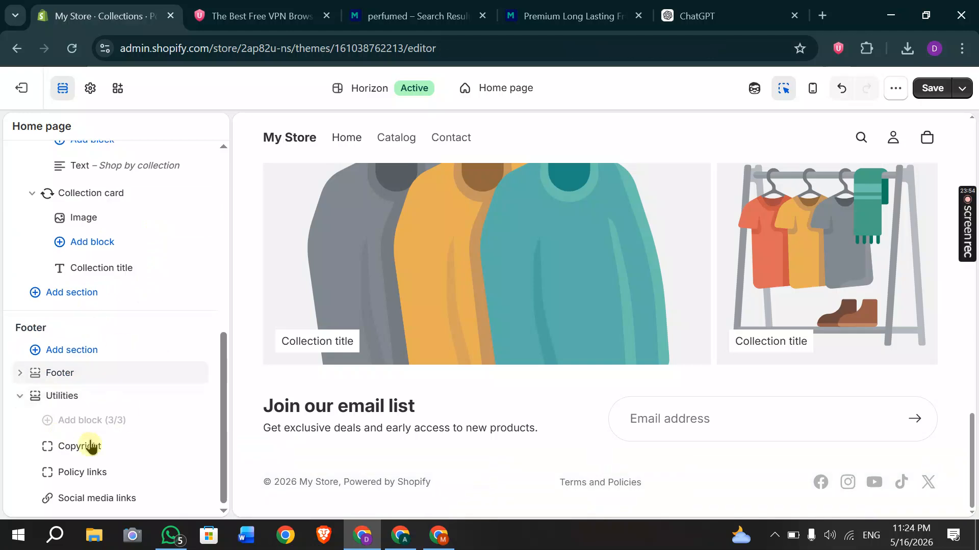
Browse the footer's addable sections without adding one, then select the Terms and Policies links.
click(72, 351)
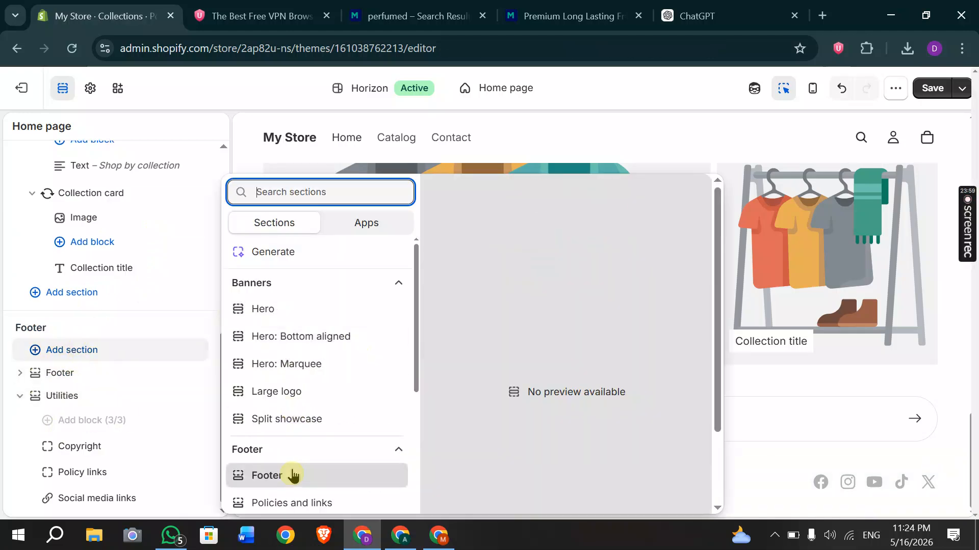
scroll(270, 489, down, 5)
scroll(260, 433, down, 3)
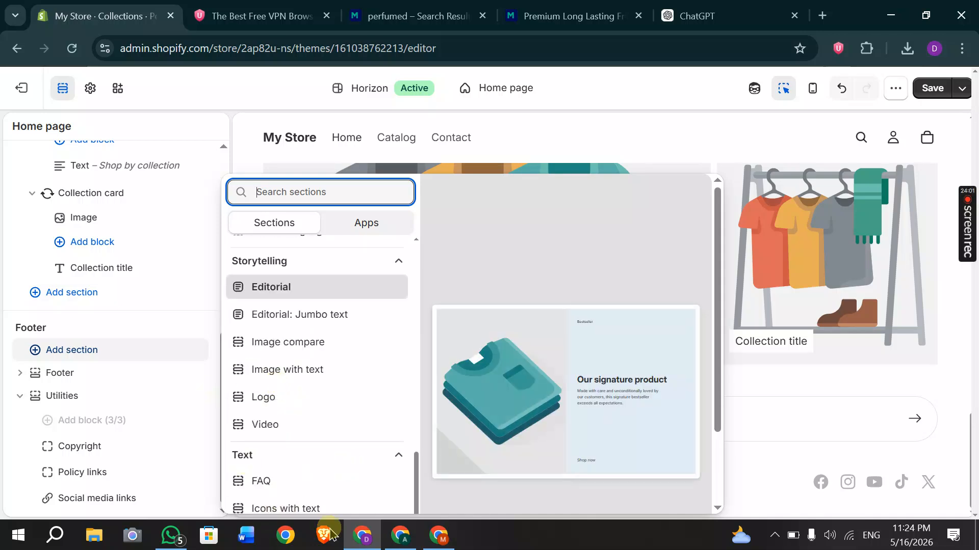
click(790, 371)
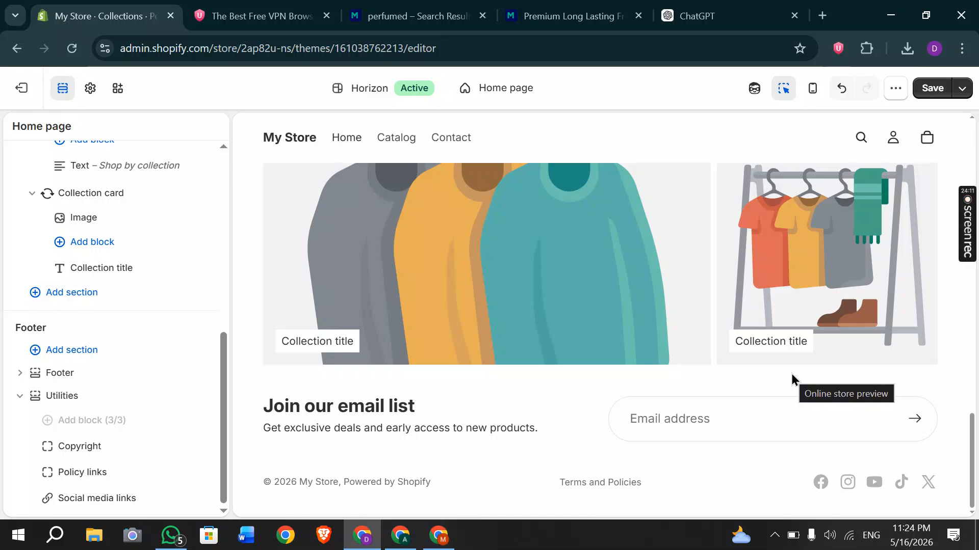
click(586, 482)
Leave the Horizon editor discarding unsaved changes, and start editing the current Dawn theme.
click(21, 90)
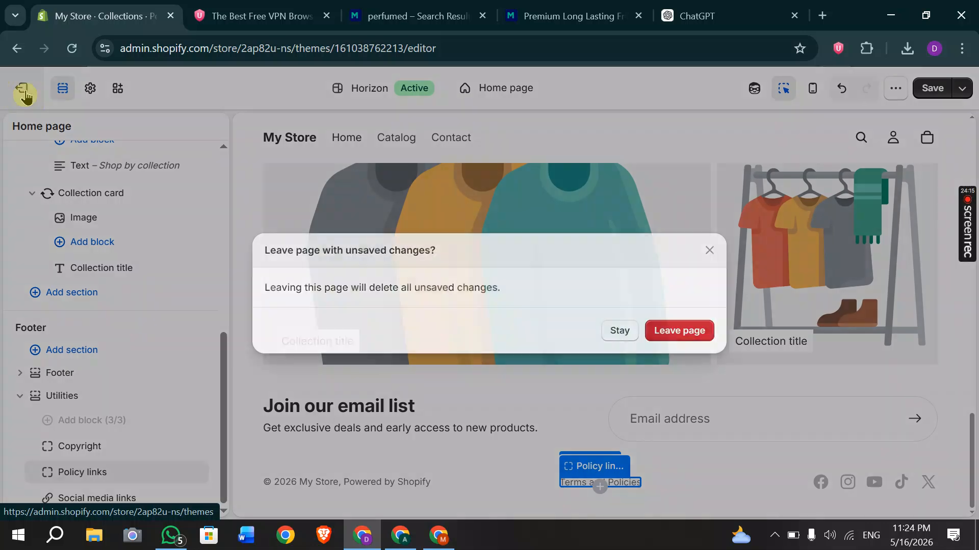
click(666, 336)
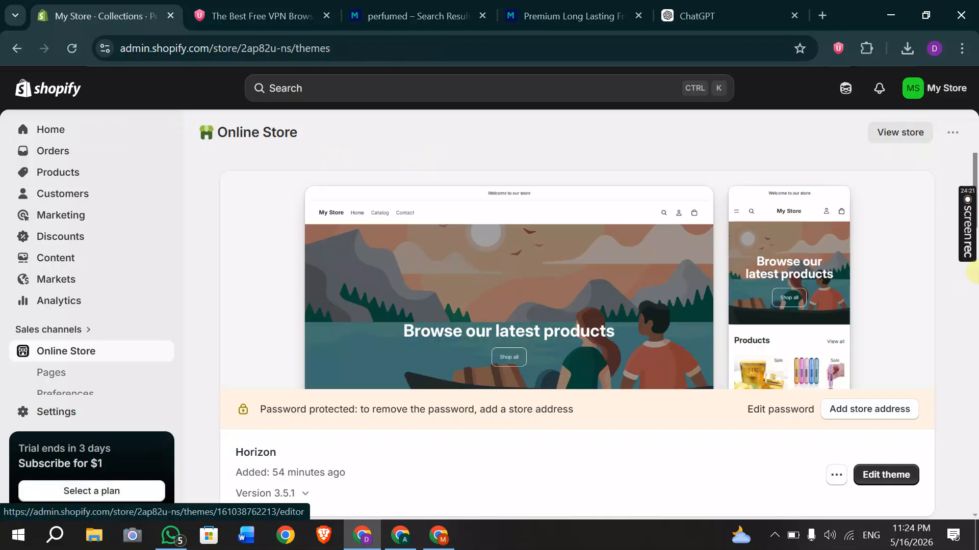
mouse_move(968, 245)
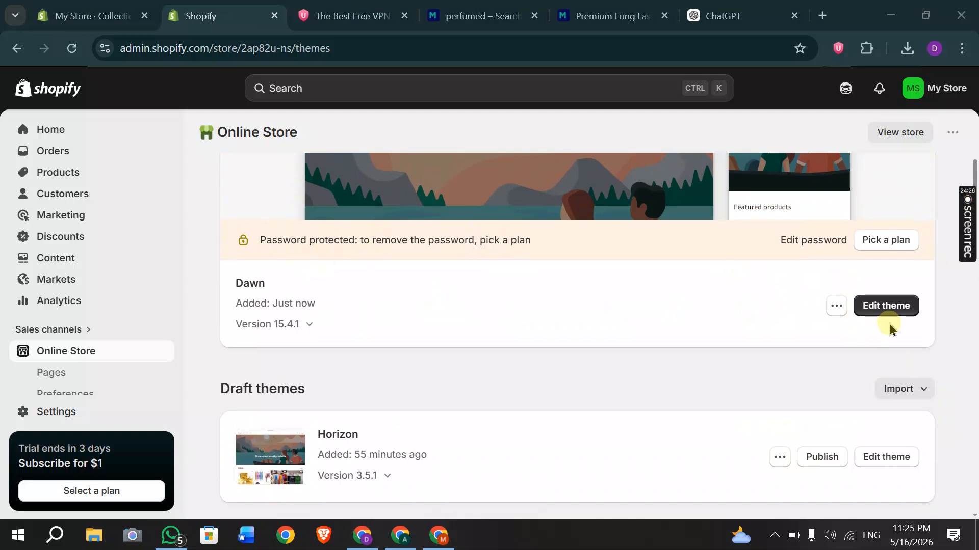
click(888, 307)
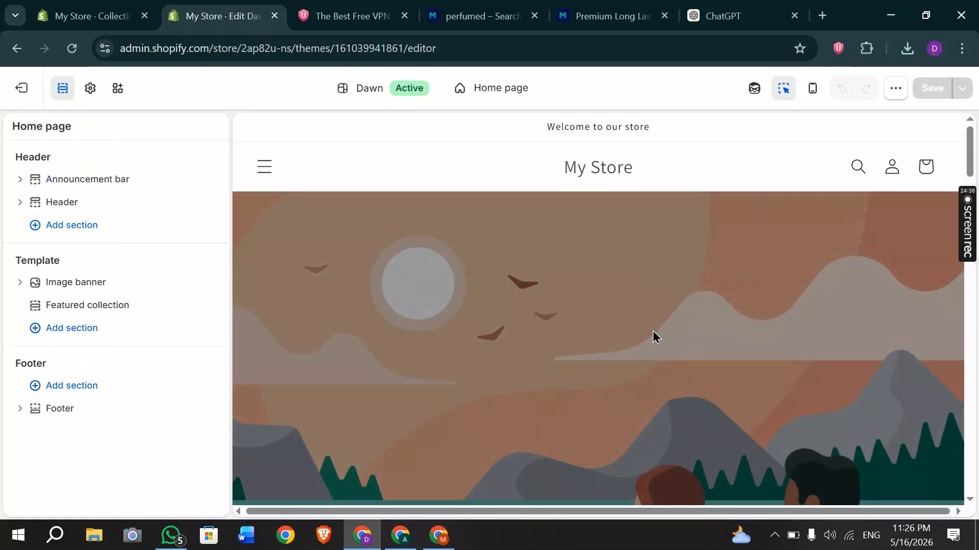
Open the Dawn home page Image banner settings, with empty Image 1 and Image 2 slots.
scroll(654, 337, down, 2)
scroll(654, 336, down, 3)
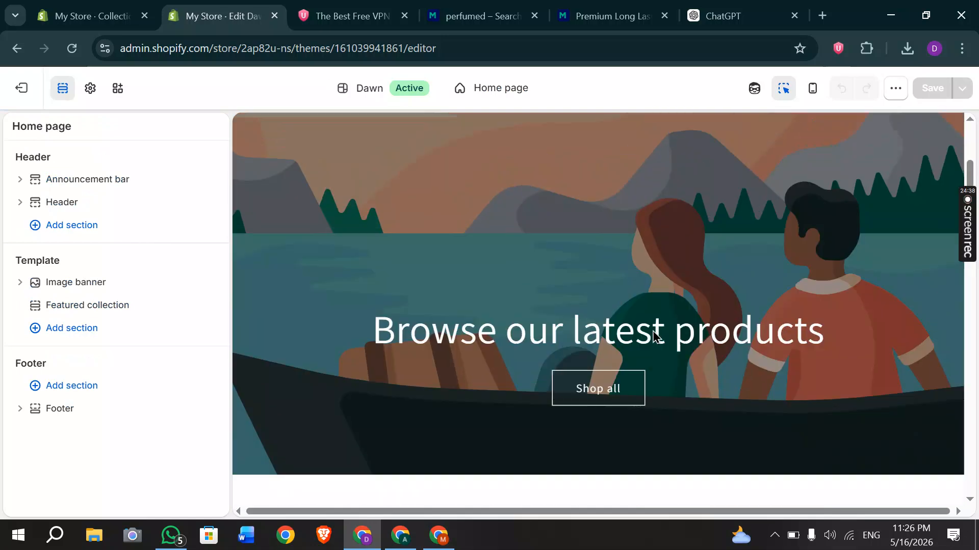
click(486, 274)
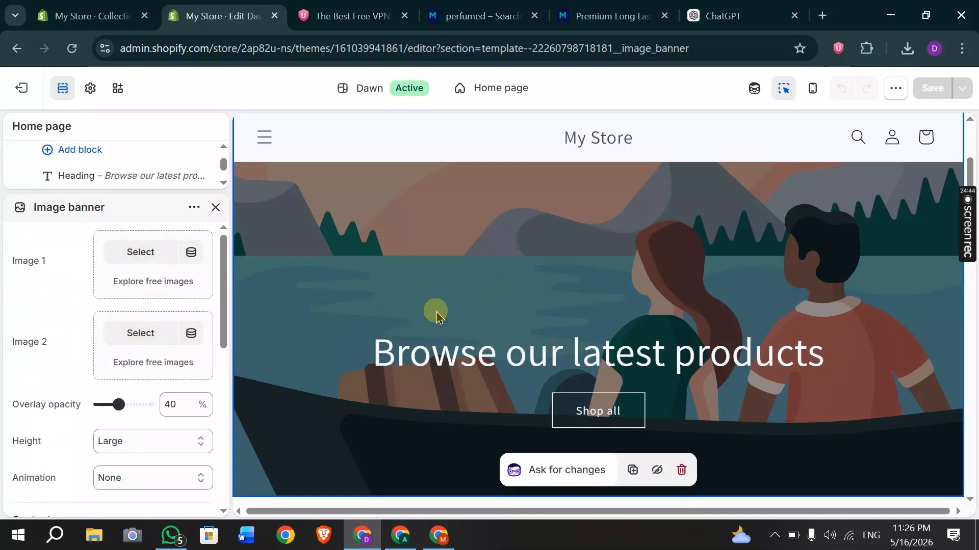
scroll(436, 317, down, 3)
scroll(437, 319, up, 1)
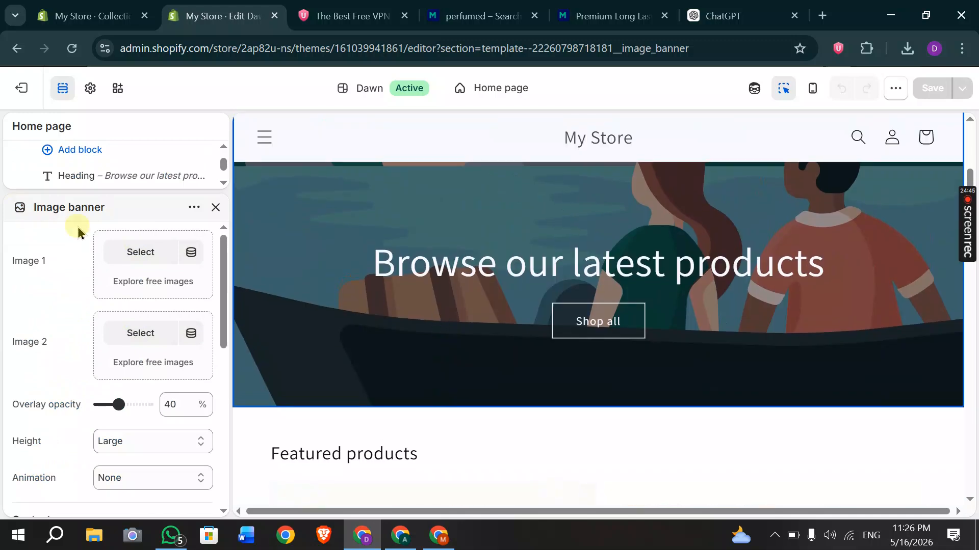
Upload the gadgets image from Downloads and set it as the Image banner's Image 1.
click(147, 255)
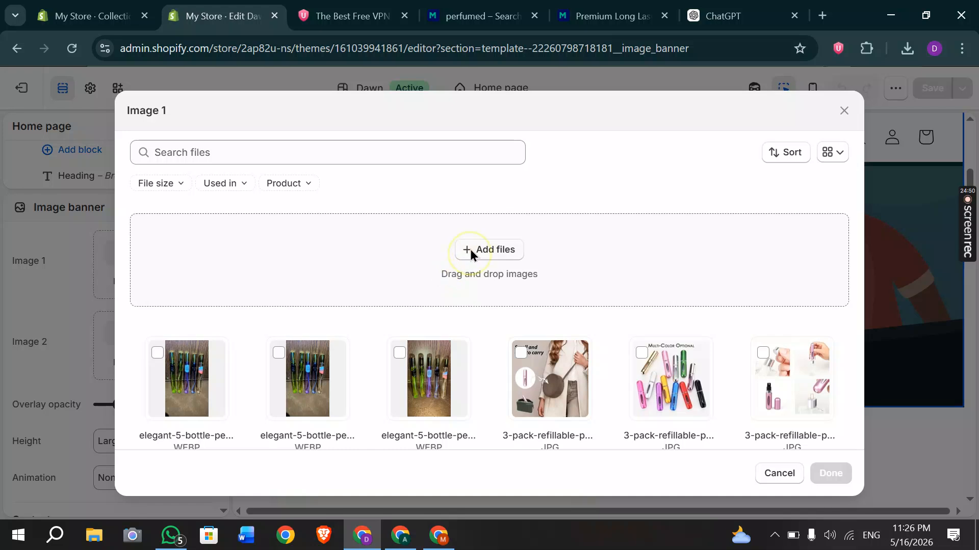
click(470, 249)
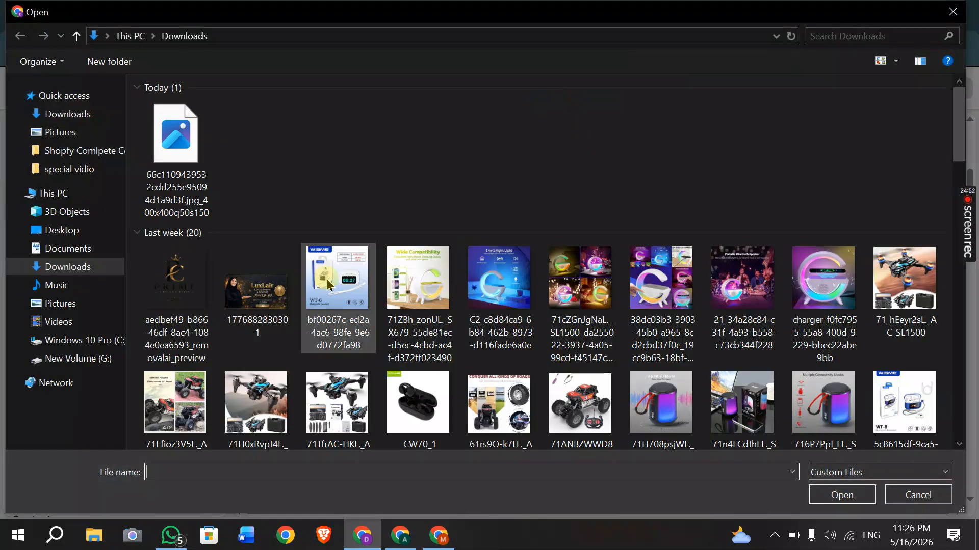
scroll(383, 300, down, 10)
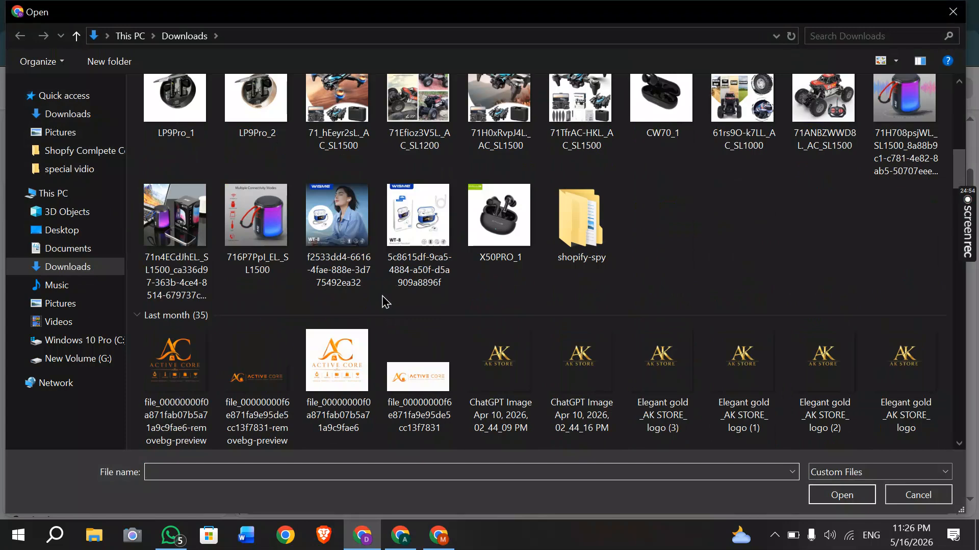
scroll(382, 301, down, 4)
scroll(384, 300, down, 10)
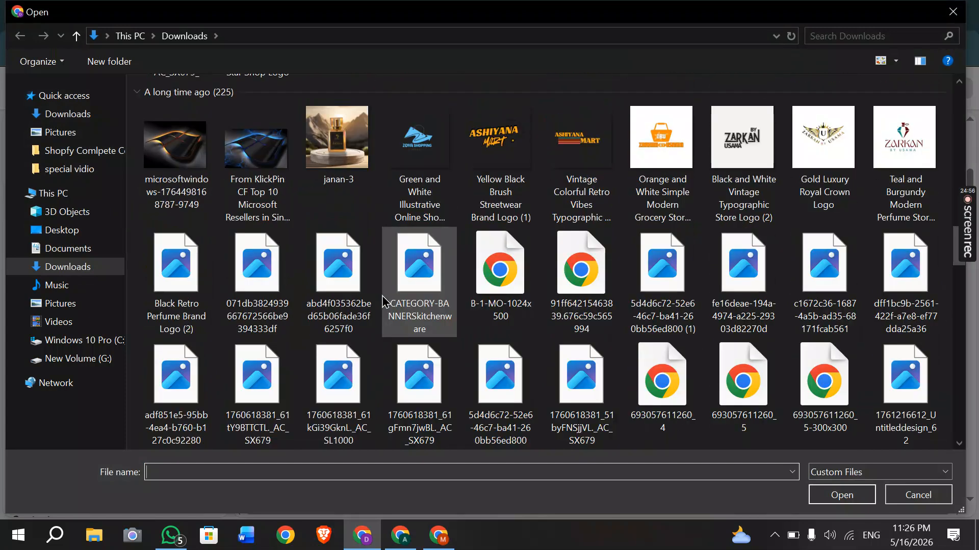
scroll(382, 301, up, 3)
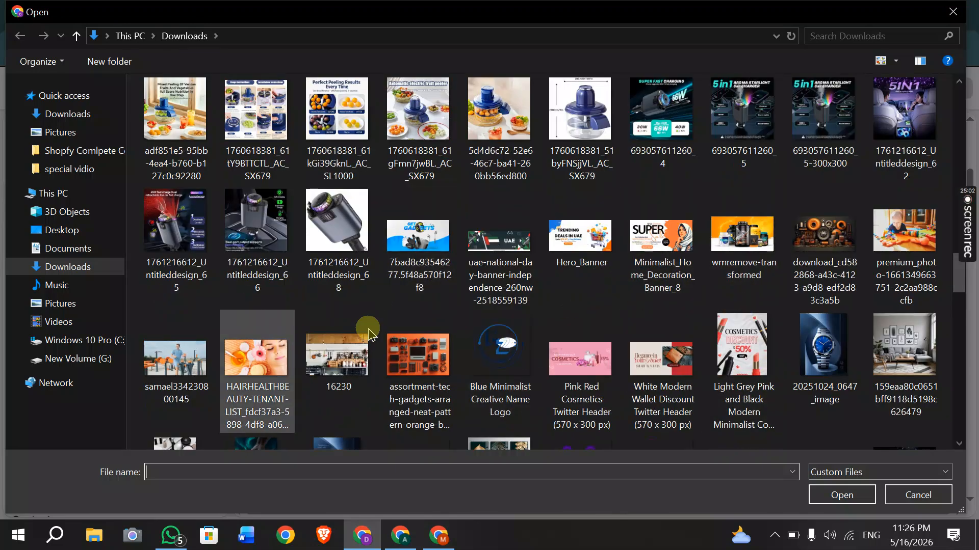
click(422, 255)
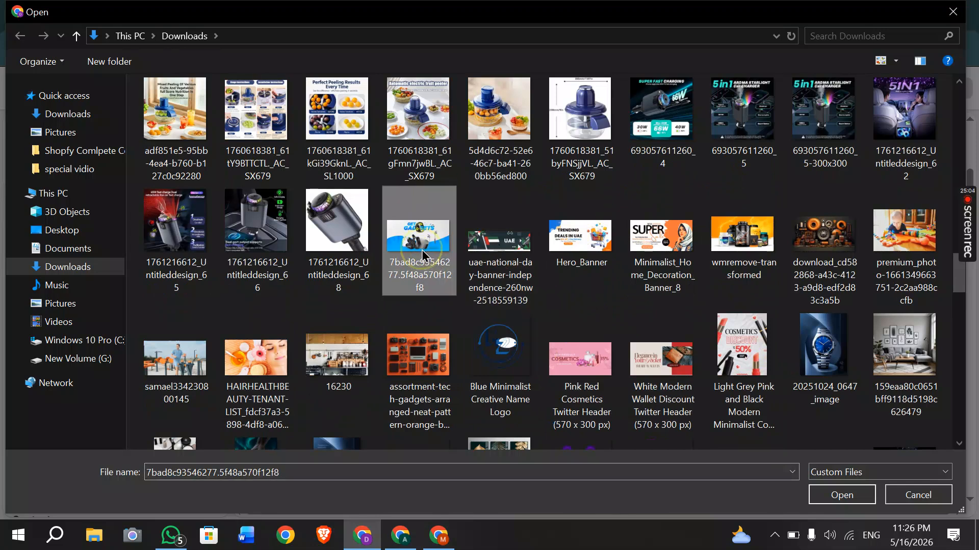
click(838, 495)
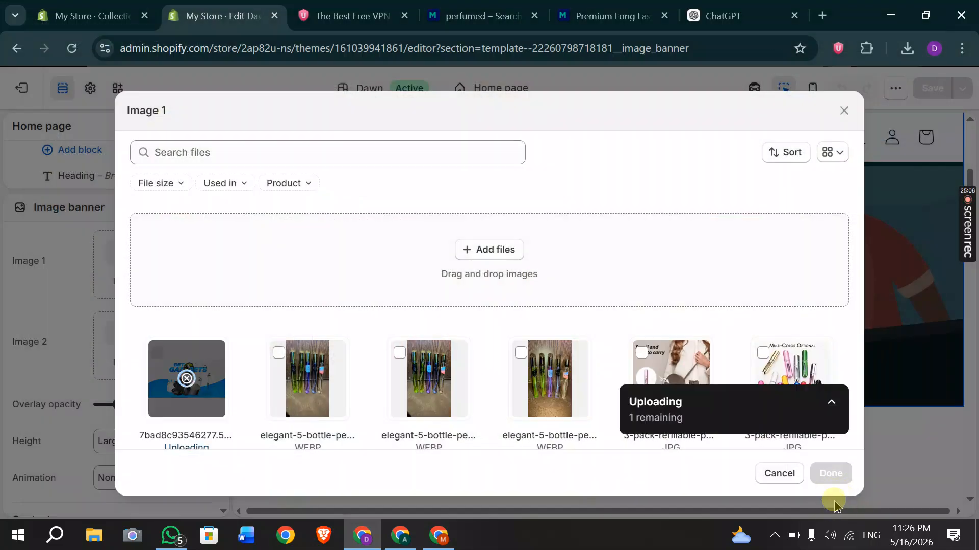
click(823, 475)
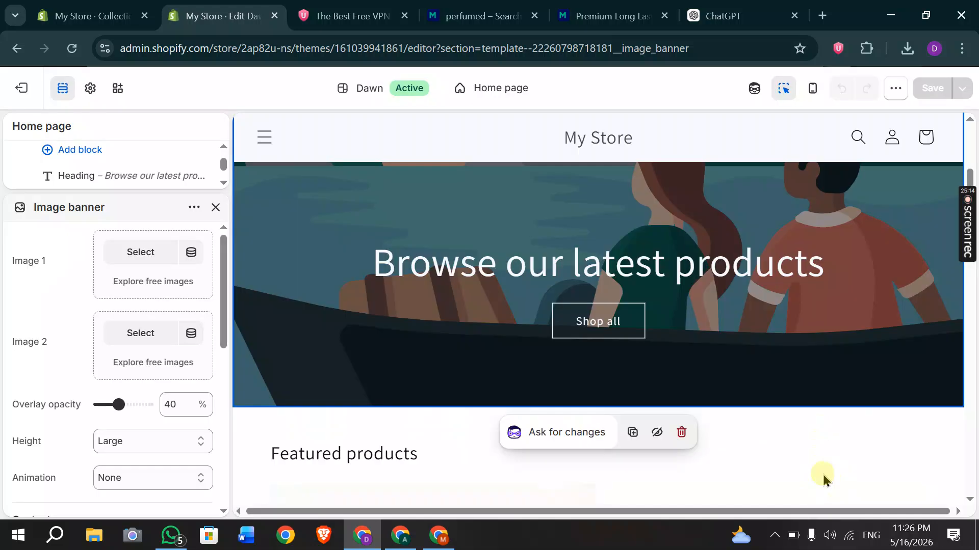
Clear the banner's 'Browse our latest products' heading, leaving only the 'Shop all' button.
scroll(135, 355, down, 3)
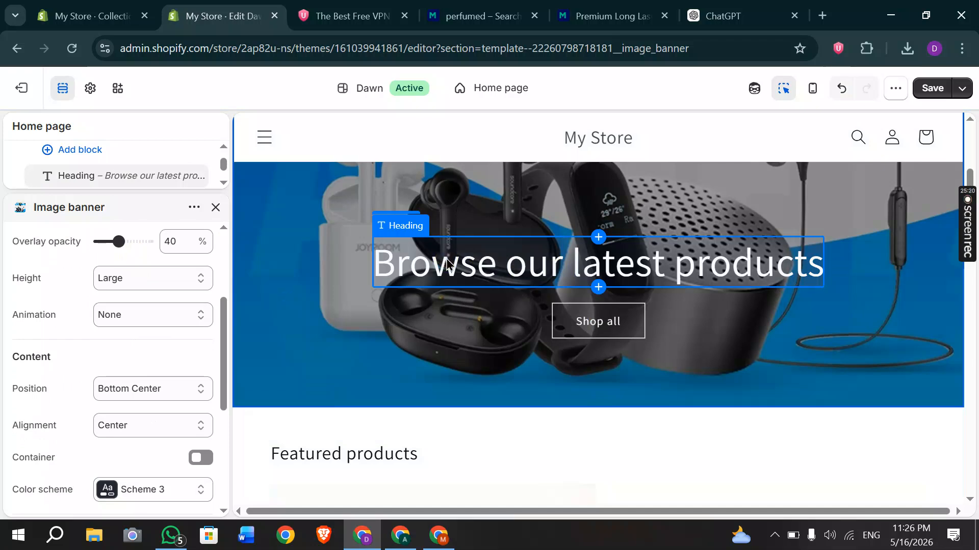
click(447, 264)
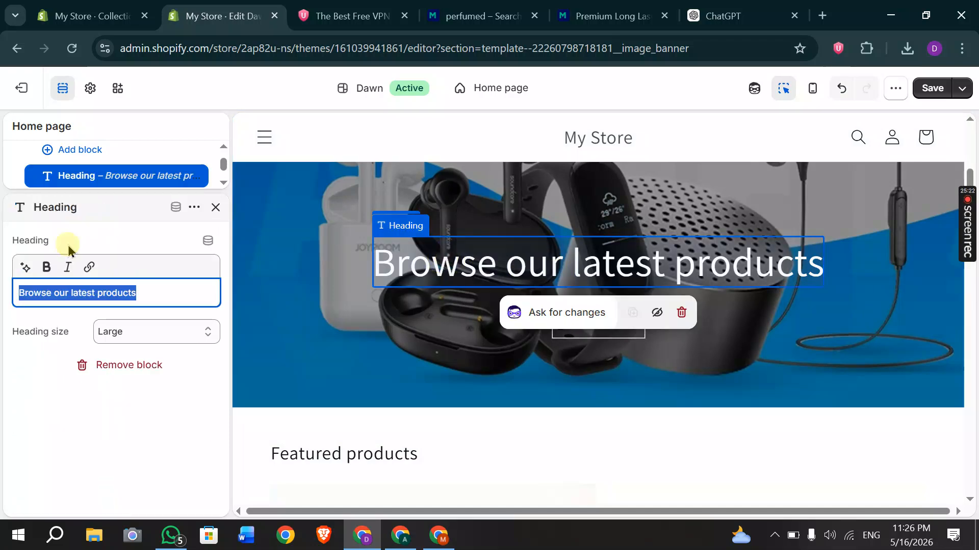
key(BackSpace)
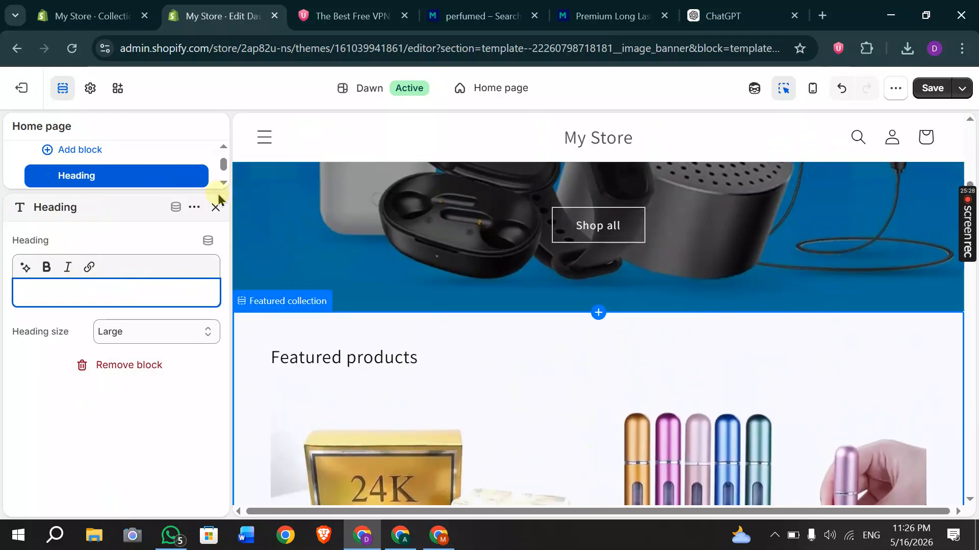
click(216, 209)
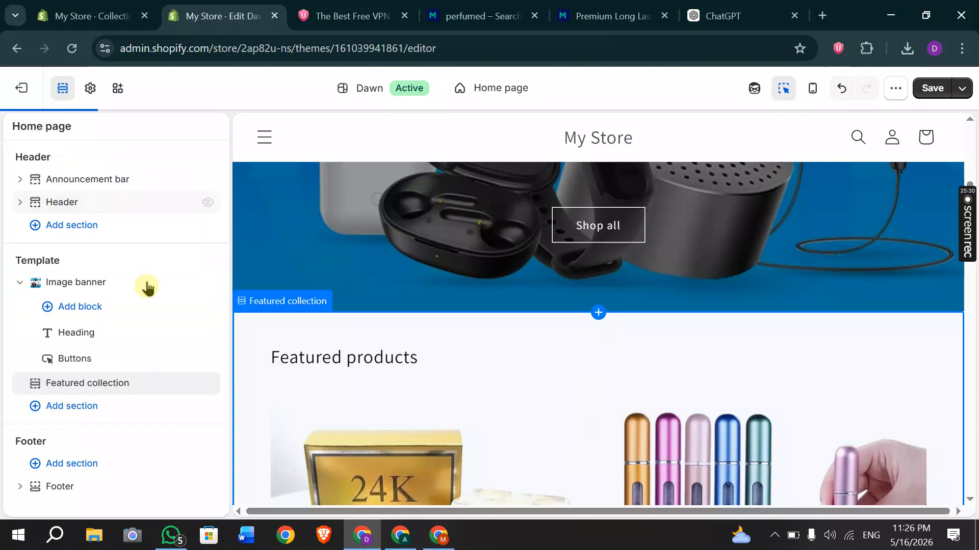
Add a Collection list section showing two columns on mobile with the carousel enabled.
click(63, 417)
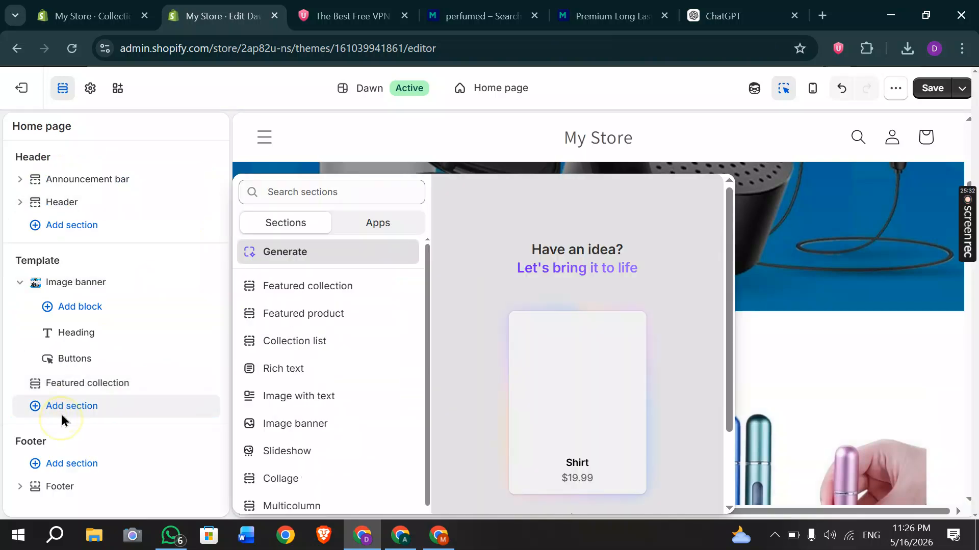
click(286, 342)
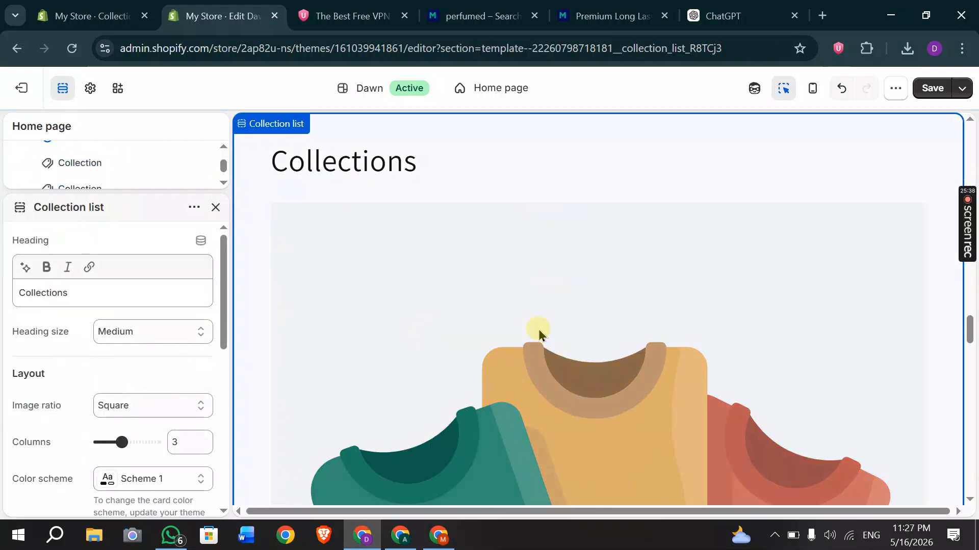
scroll(539, 334, down, 4)
scroll(170, 353, down, 3)
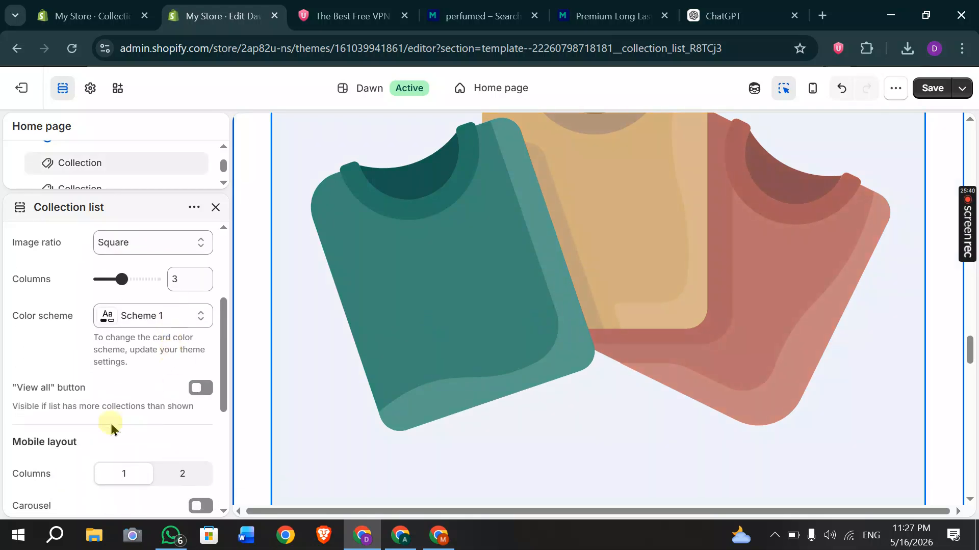
click(186, 475)
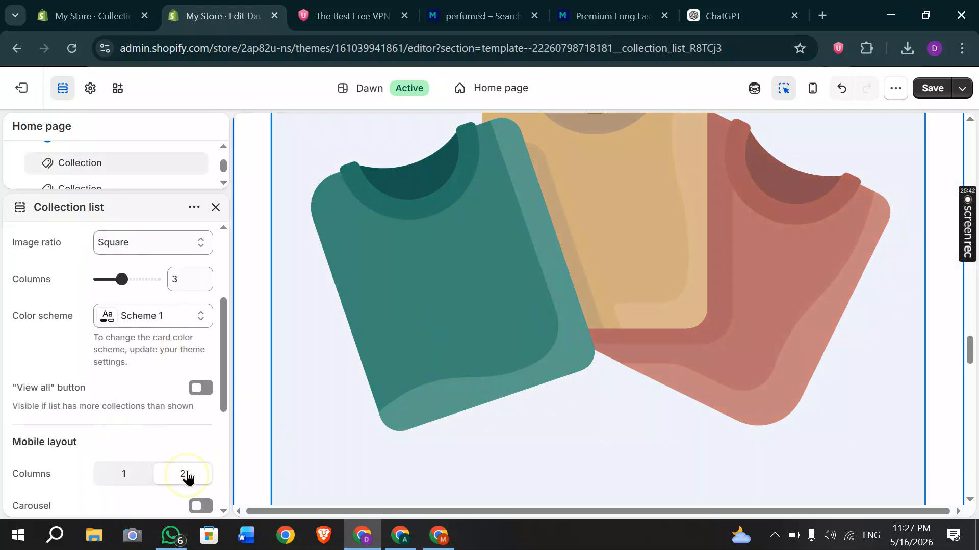
scroll(185, 469, down, 3)
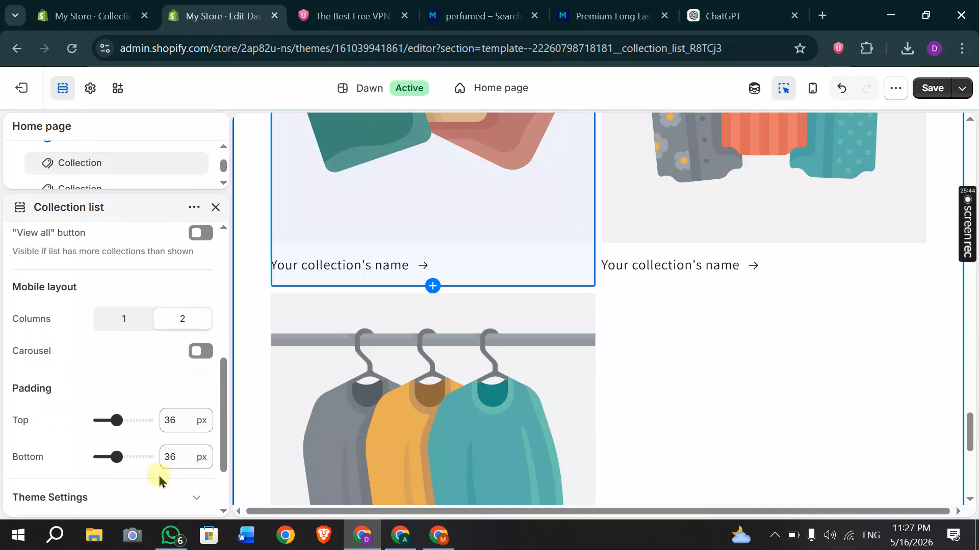
click(201, 352)
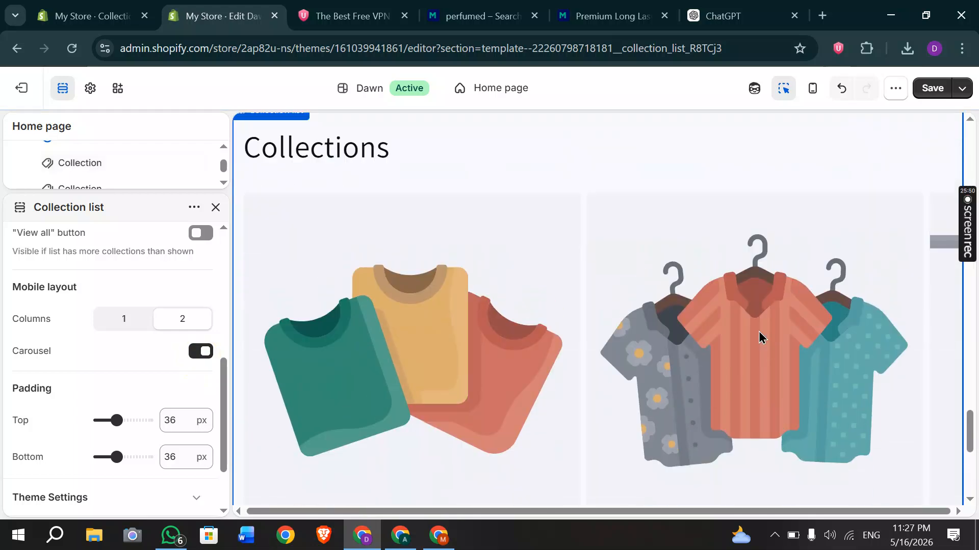
Set the first collection card to the Perfumes collection.
click(460, 358)
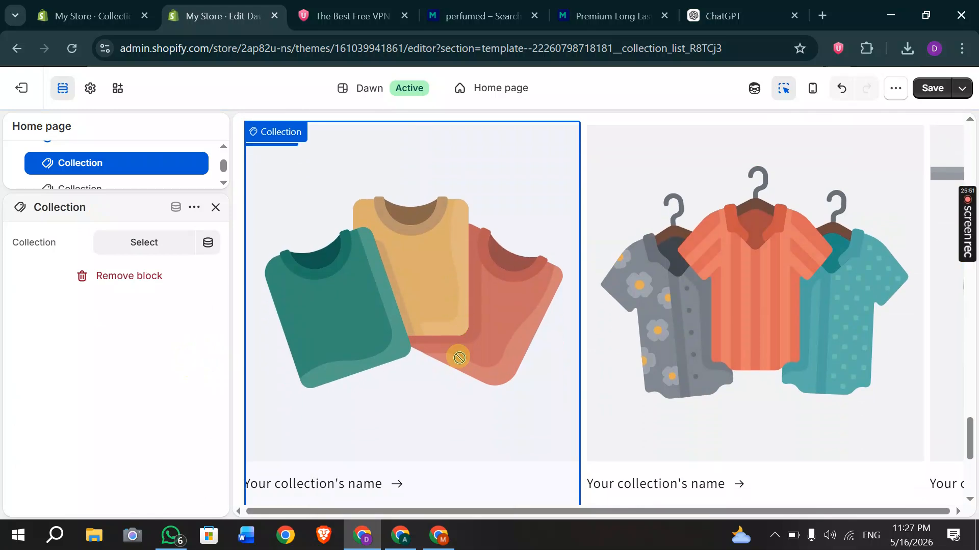
click(145, 243)
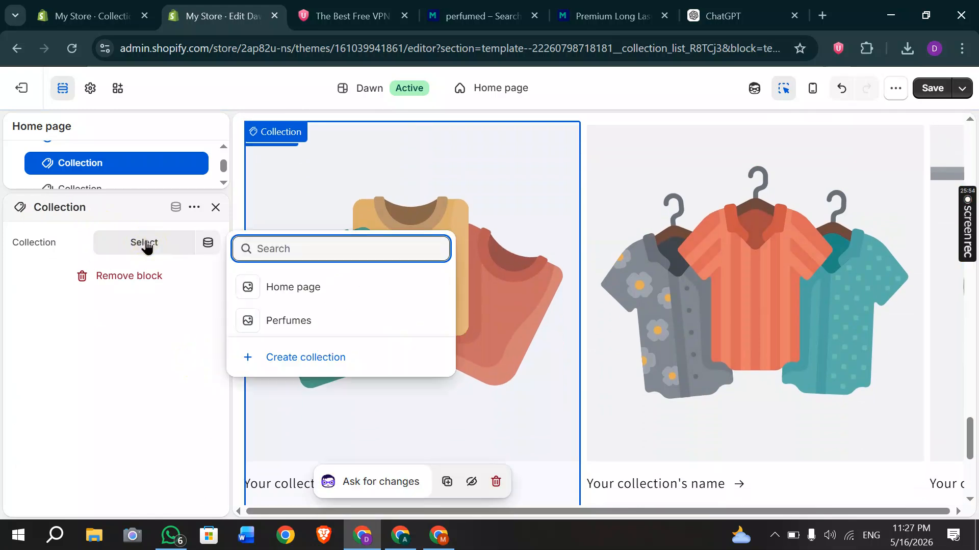
click(283, 320)
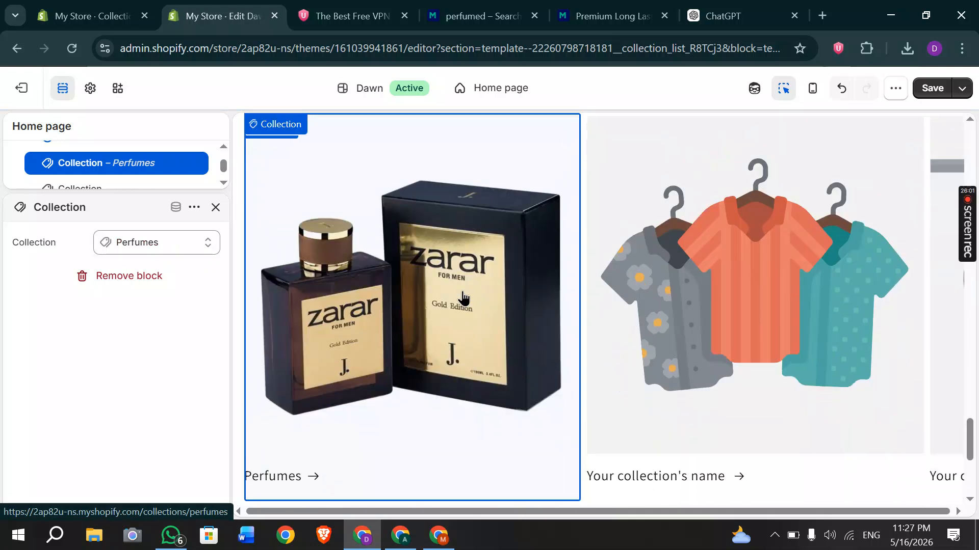
click(426, 321)
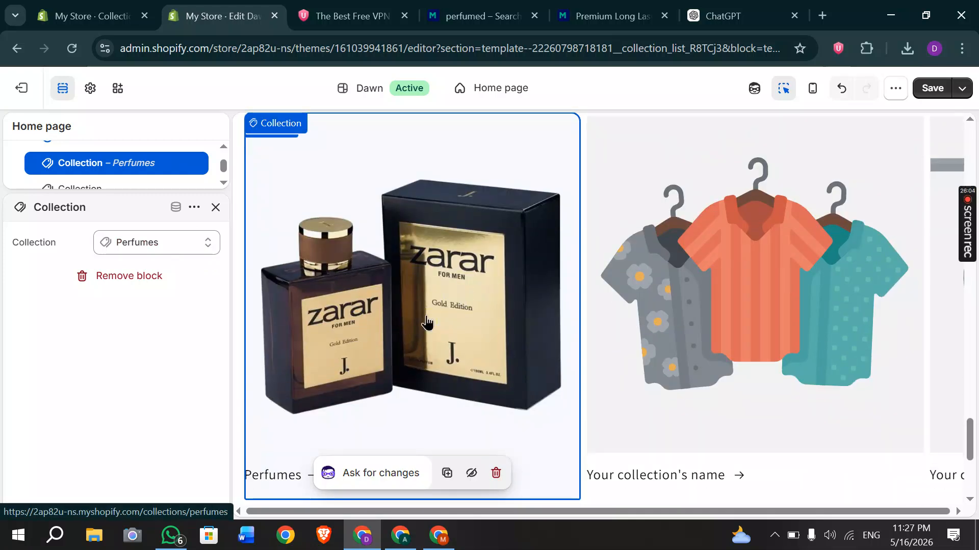
scroll(426, 322, down, 5)
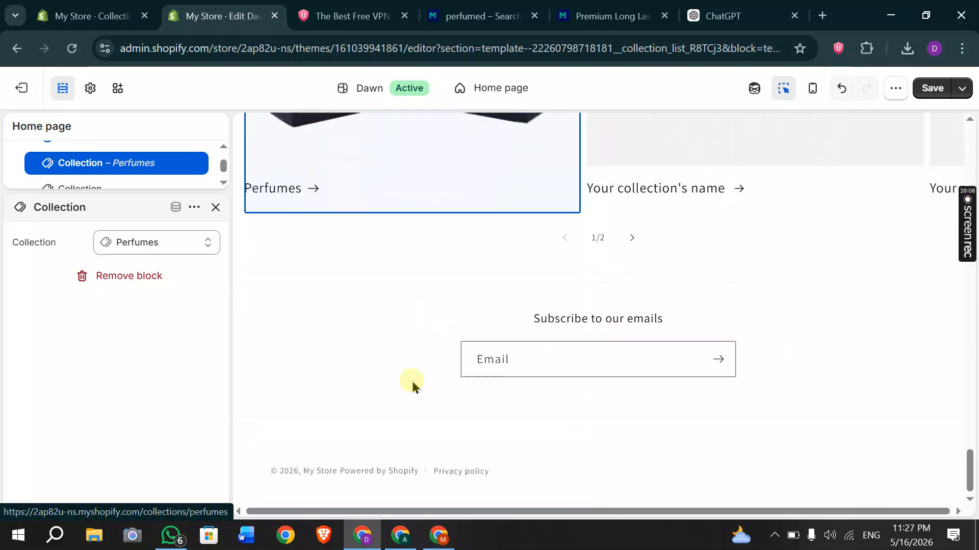
scroll(469, 278, up, 2)
Select the footer section in the preview, then return to the admin home.
click(453, 402)
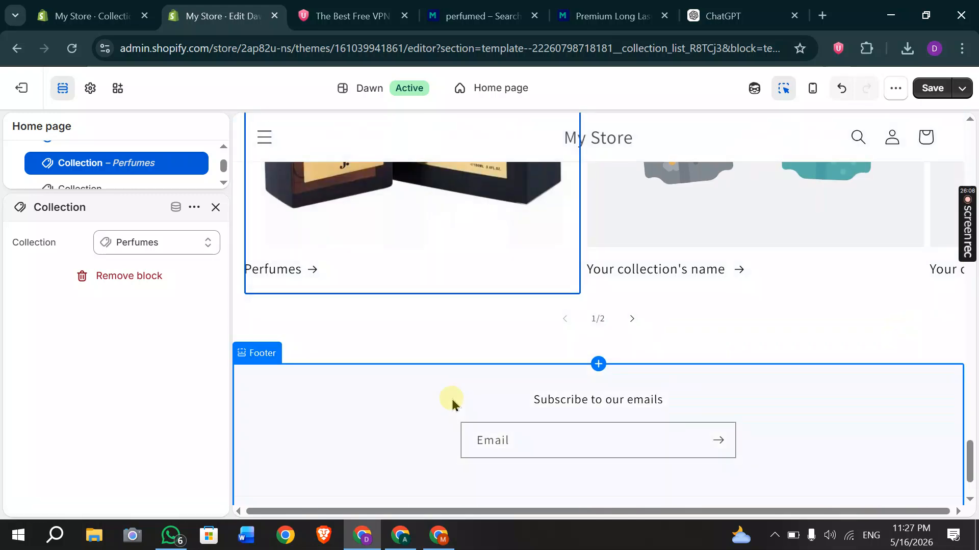
scroll(452, 404, down, 2)
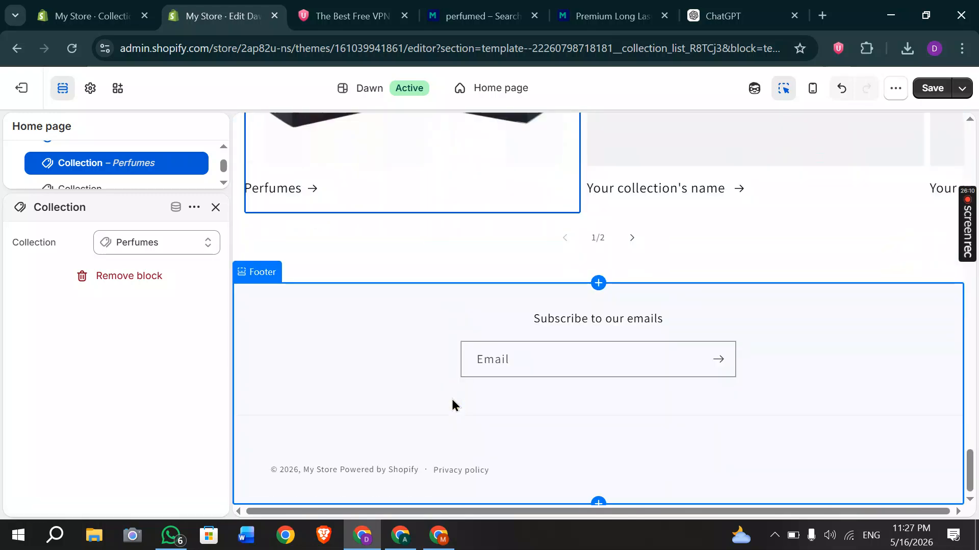
click(963, 252)
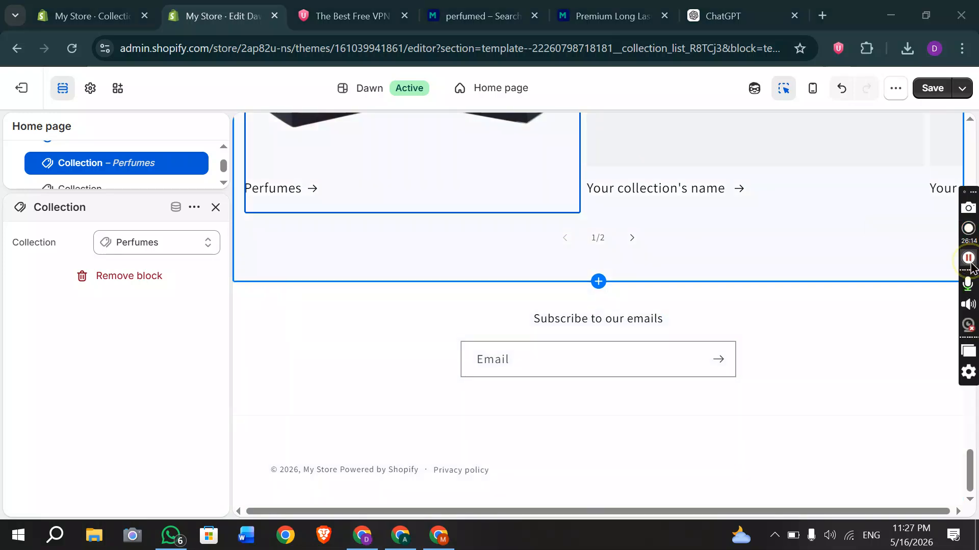
click(968, 258)
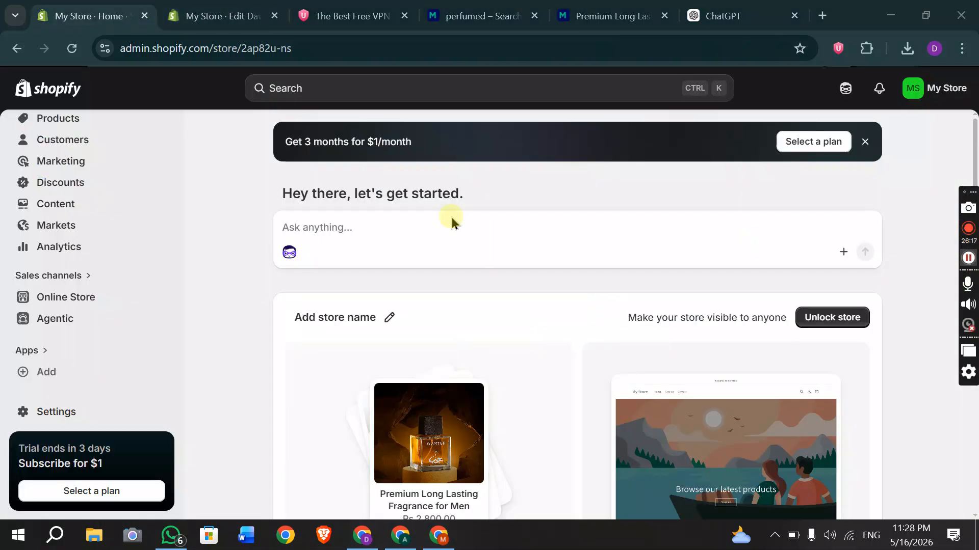
scroll(203, 231, down, 4)
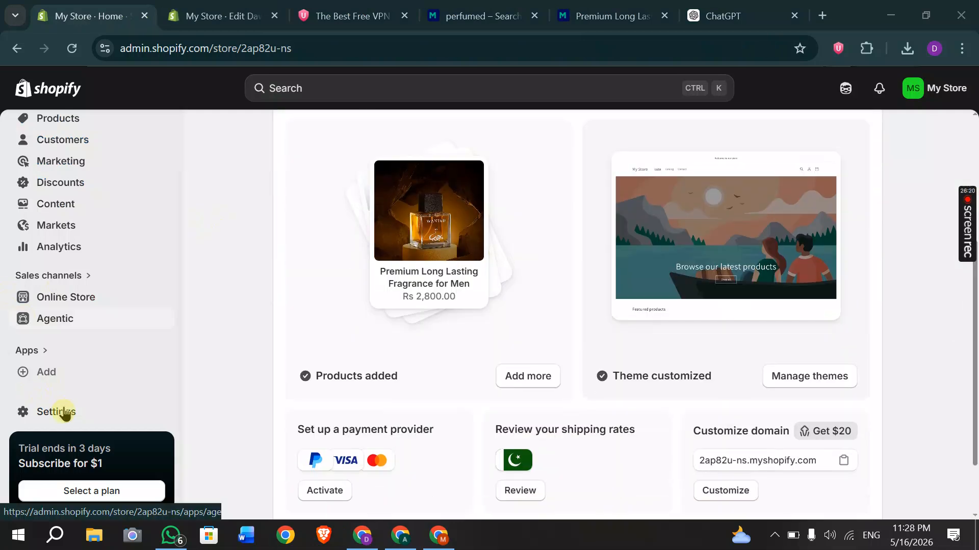
Go to store Settings and open the Policies page to review each policy's status.
click(64, 413)
click(65, 412)
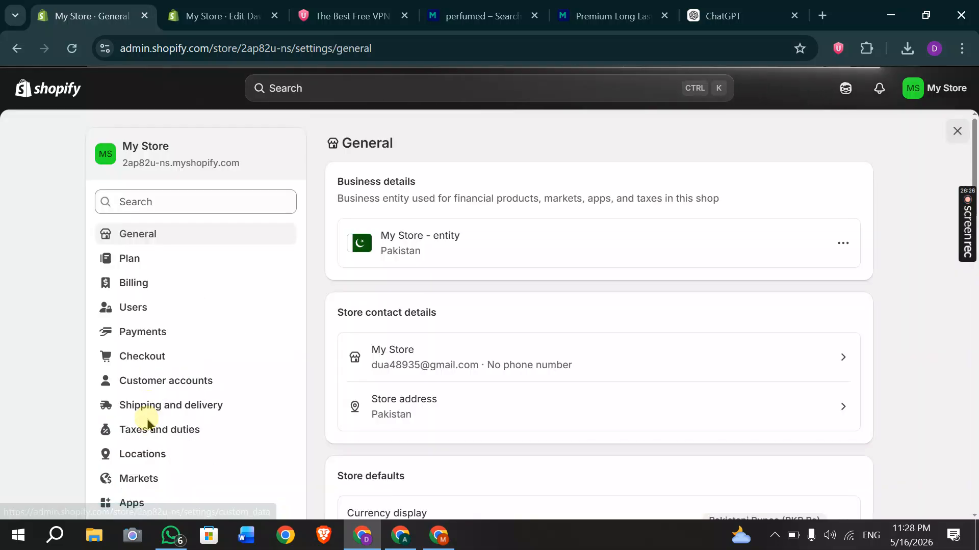
scroll(146, 419, down, 9)
scroll(91, 385, up, 1)
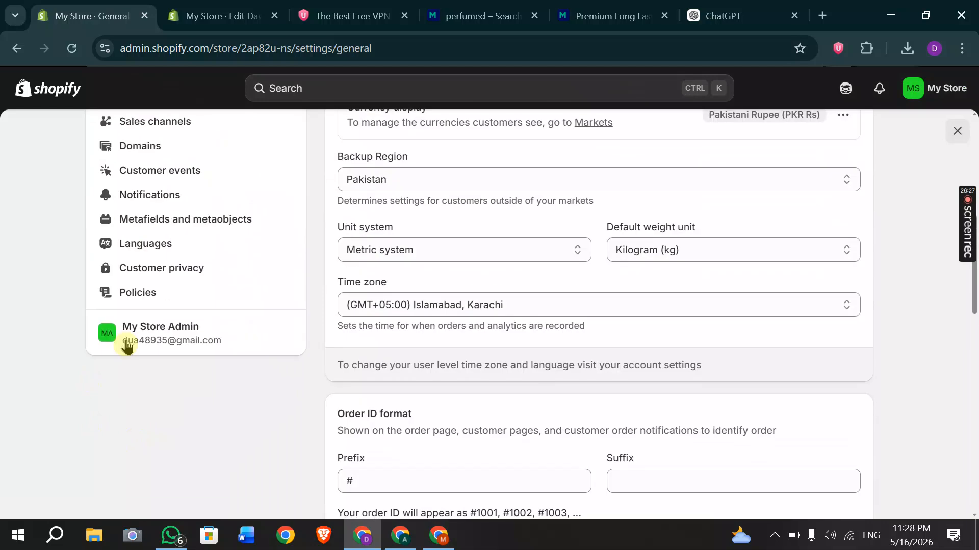
click(125, 302)
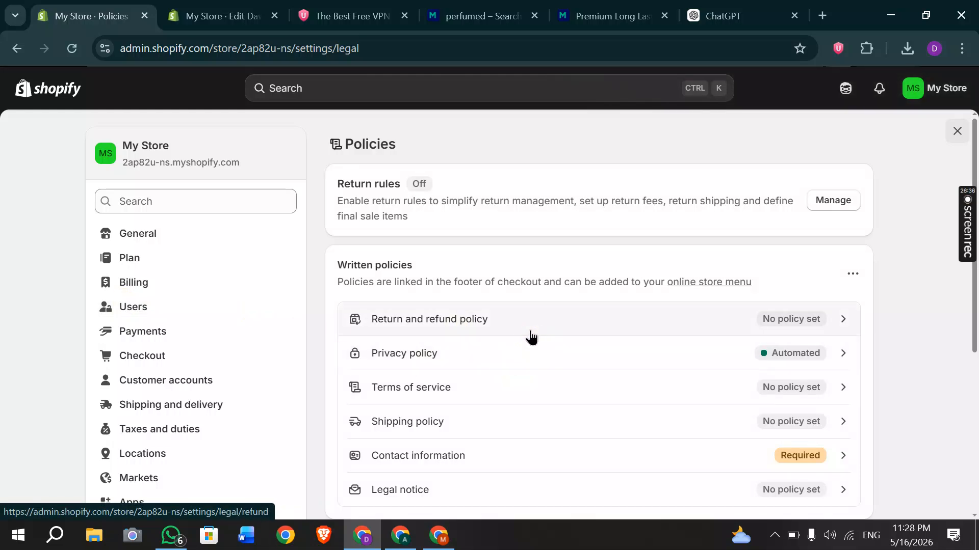
scroll(188, 345, down, 5)
click(146, 421)
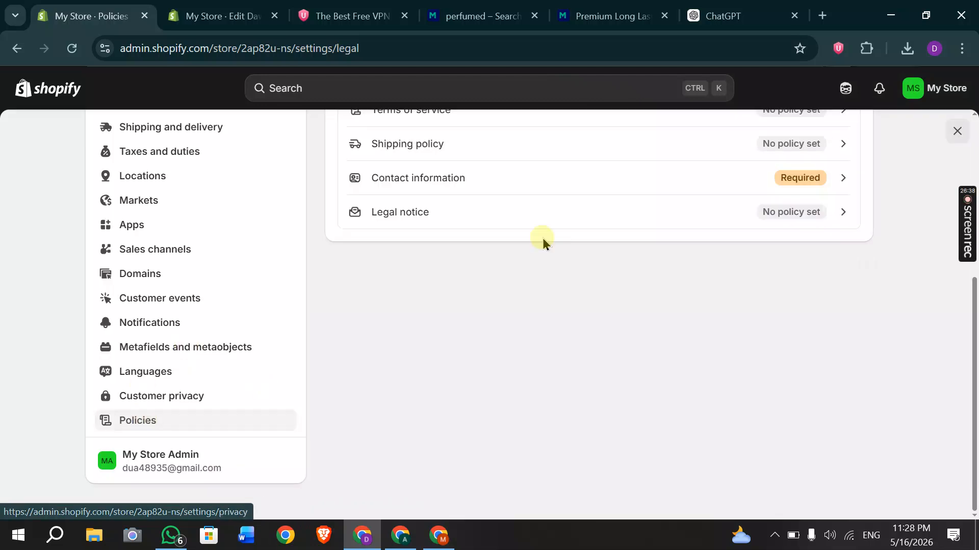
scroll(542, 237, up, 5)
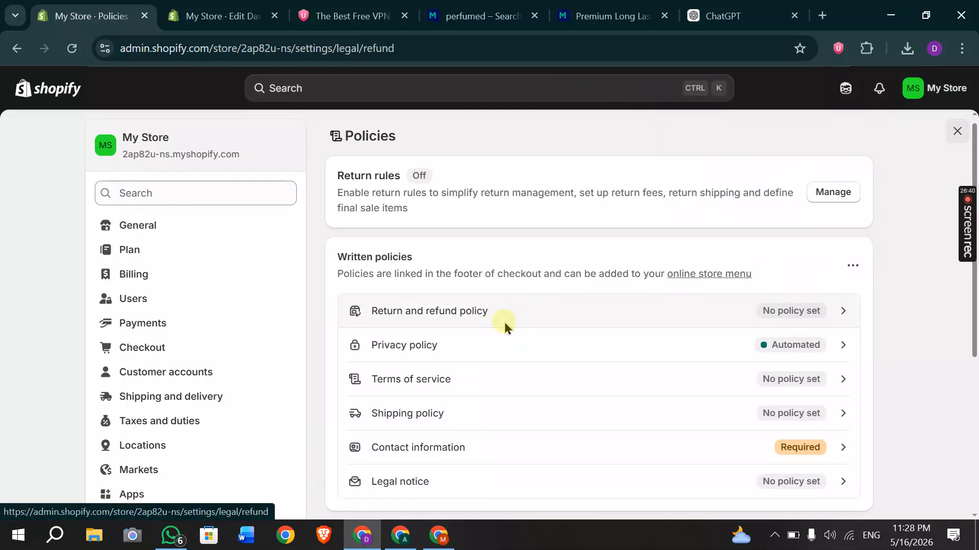
Publish the Return and refund policy using the built-in template.
click(504, 322)
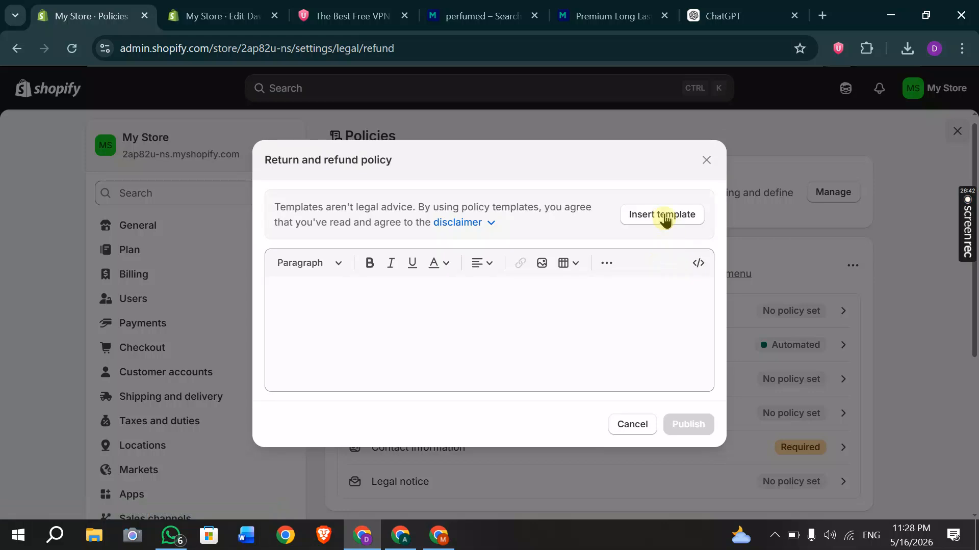
click(664, 215)
click(689, 475)
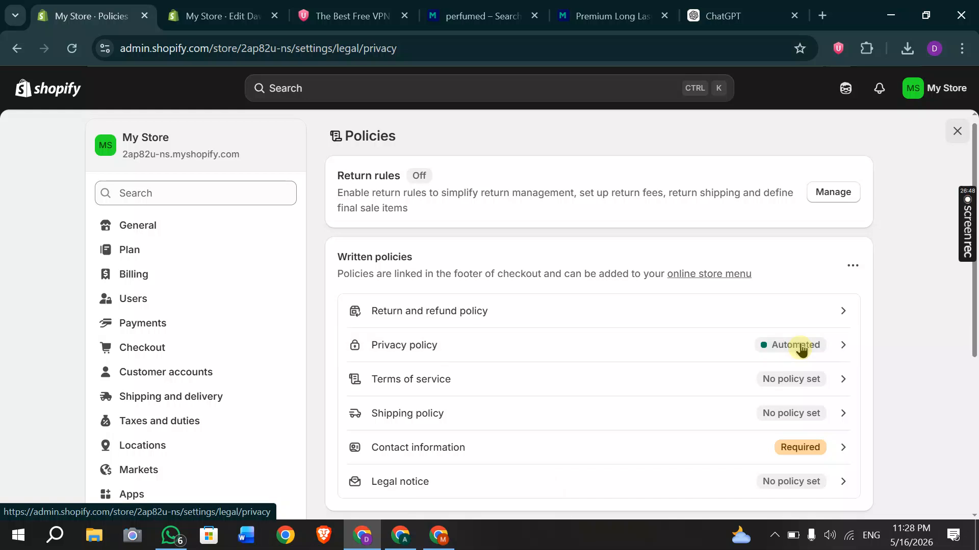
Turn off the automated Privacy policy and save it.
click(800, 346)
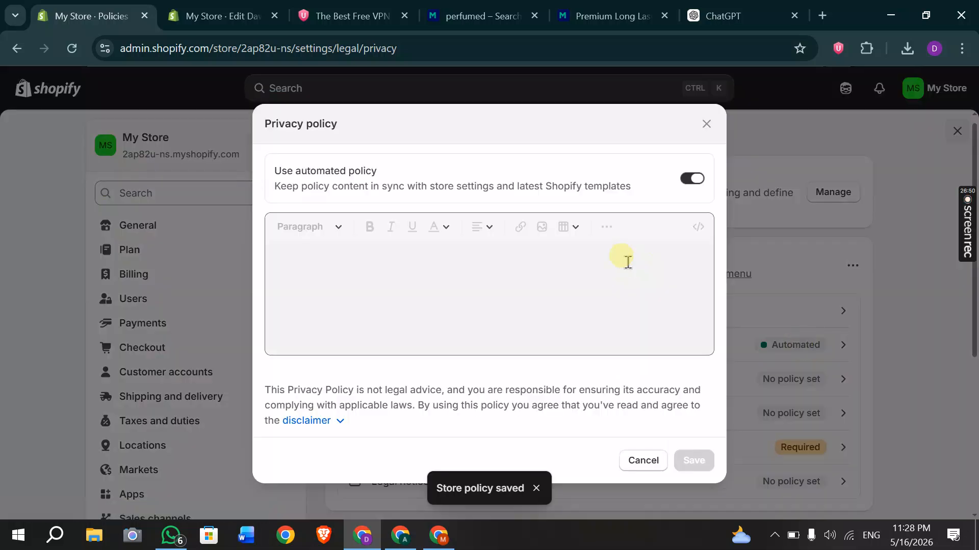
click(684, 164)
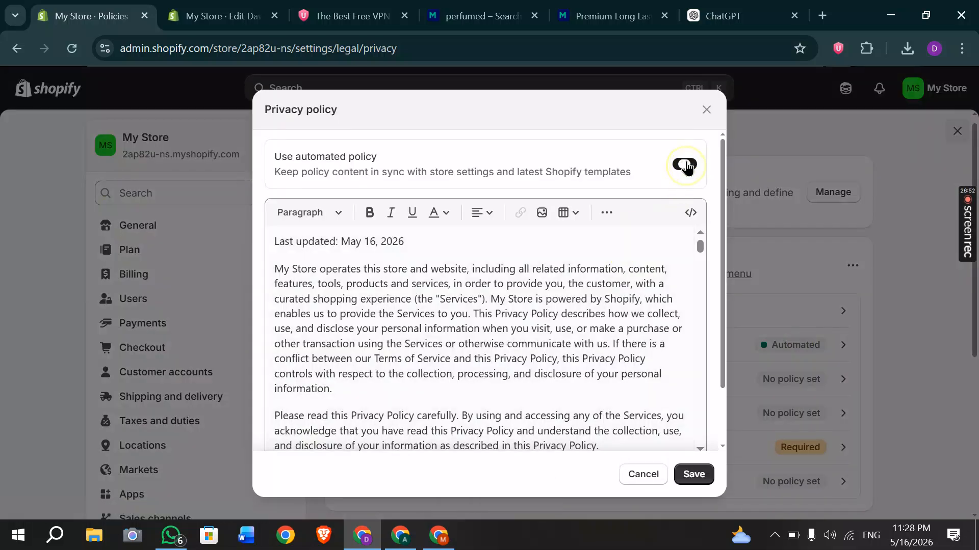
click(688, 477)
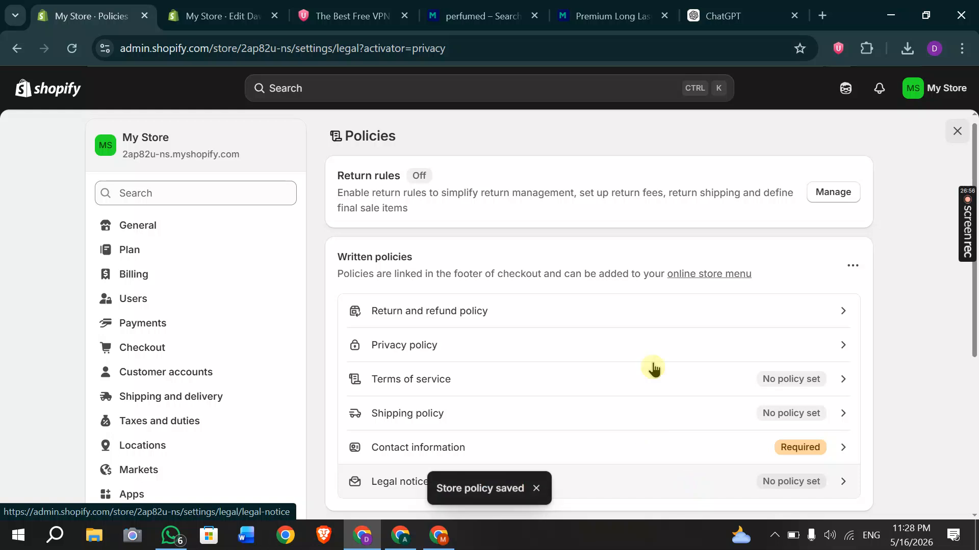
Publish the Terms of service using the built-in template.
click(757, 383)
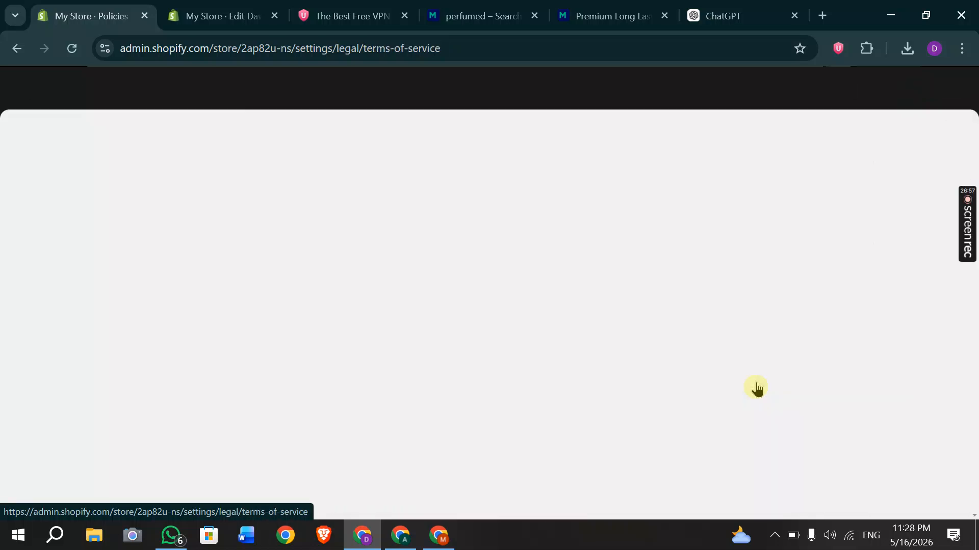
click(660, 218)
click(689, 478)
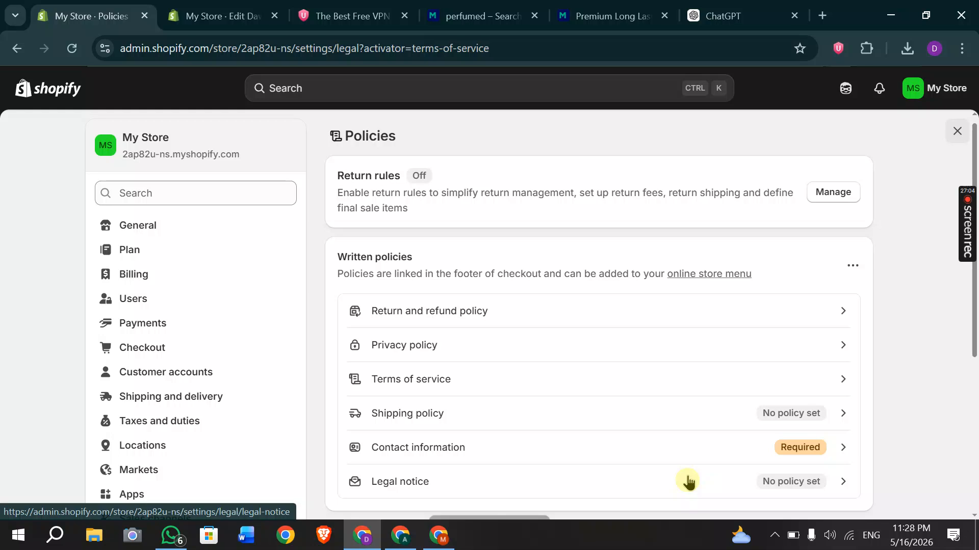
Open the empty Shipping policy editor and switch to the A.K Store storefront window.
click(786, 417)
click(383, 283)
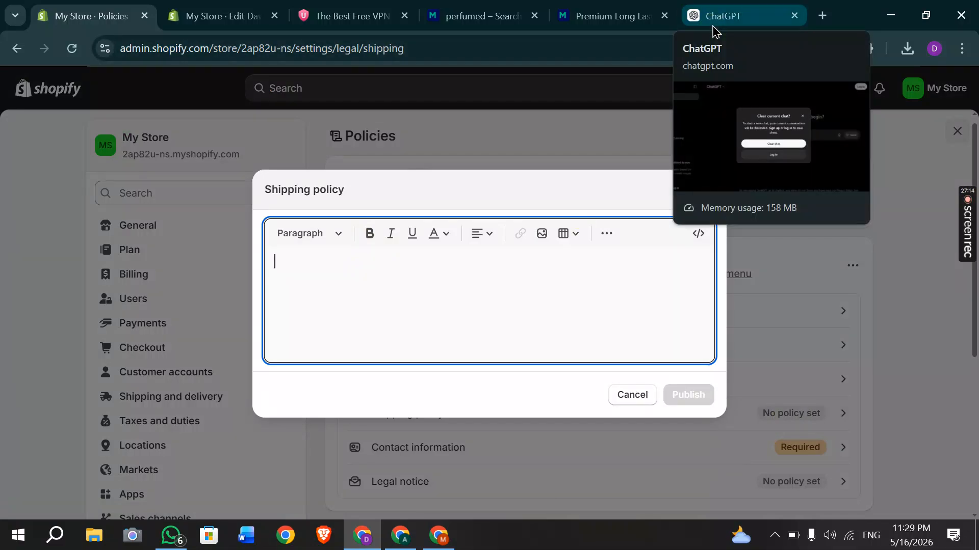
click(426, 279)
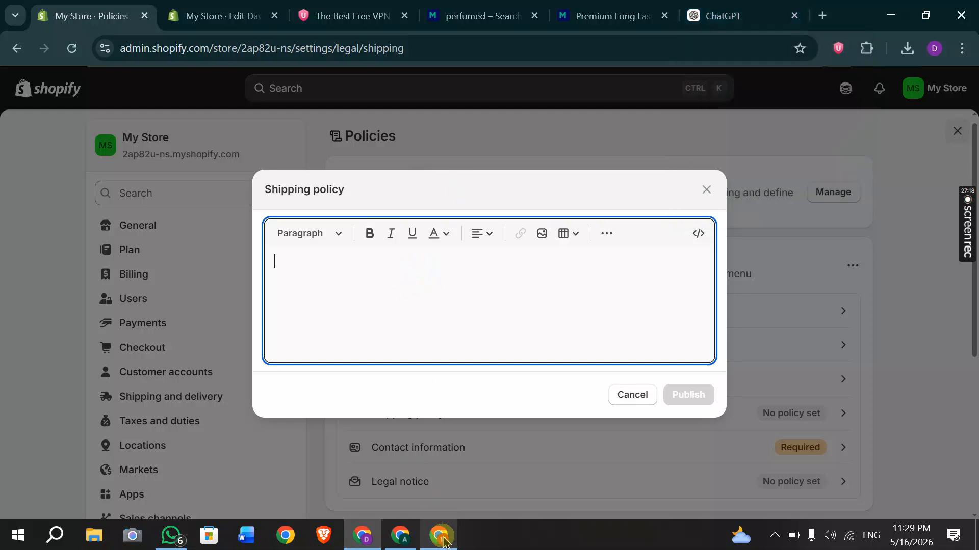
mouse_move(442, 521)
click(440, 466)
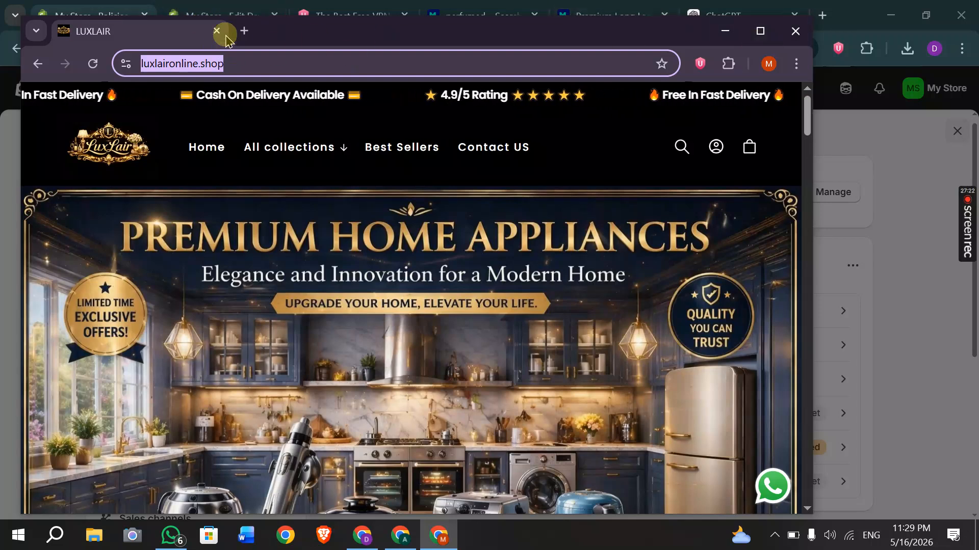
drag(144, 39, 663, 22)
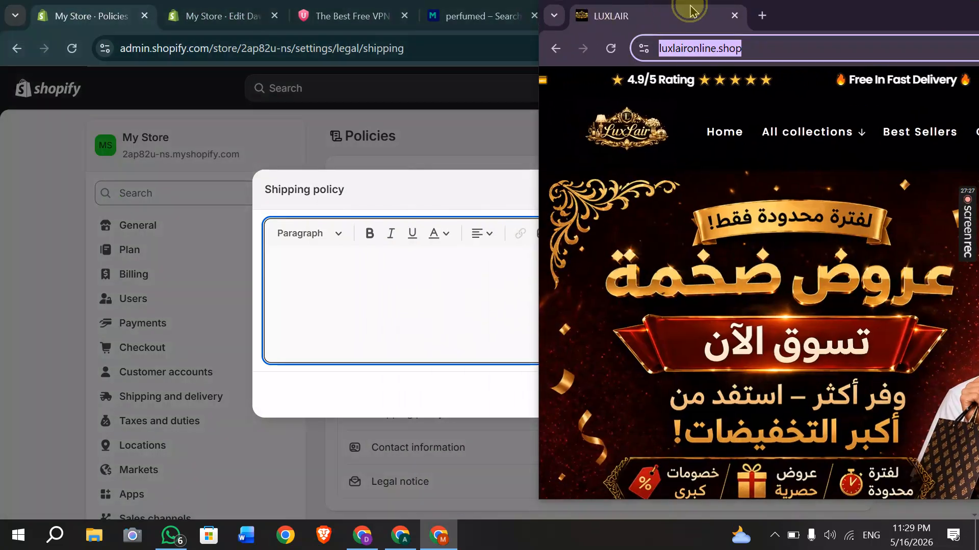
double_click(595, 21)
click(891, 15)
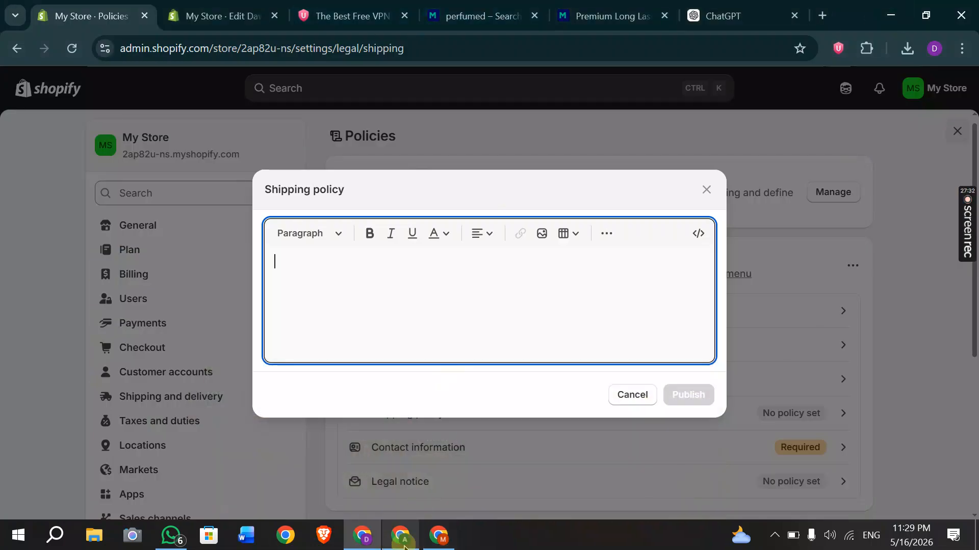
click(402, 539)
click(245, 16)
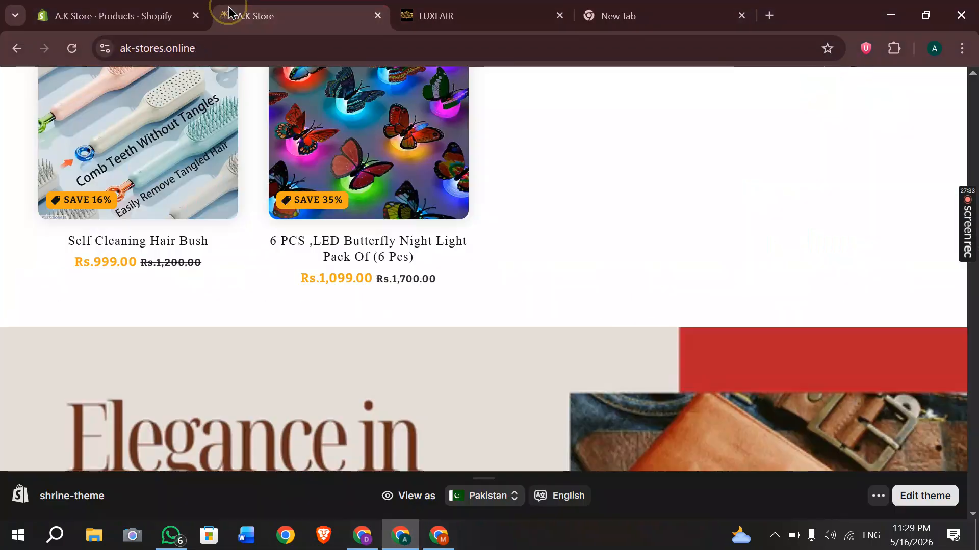
Select the shipping policy text on the A.K Store page to copy it.
scroll(446, 219, down, 5)
scroll(445, 218, down, 15)
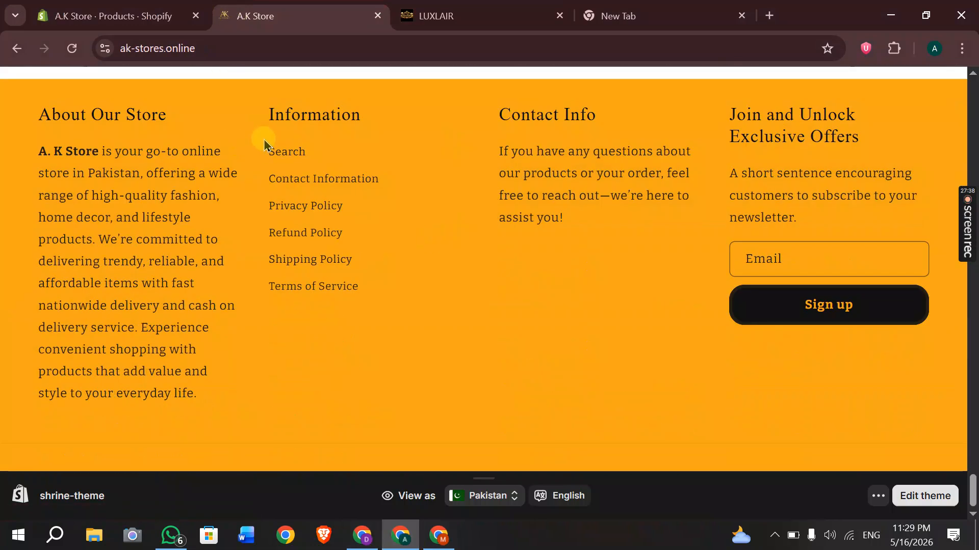
drag(264, 139, 390, 292)
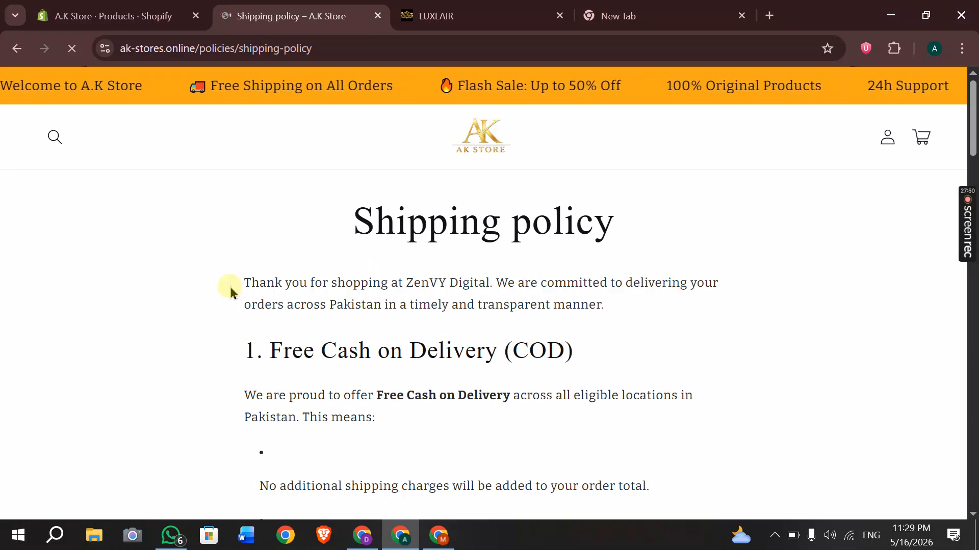
drag(243, 279, 416, 491)
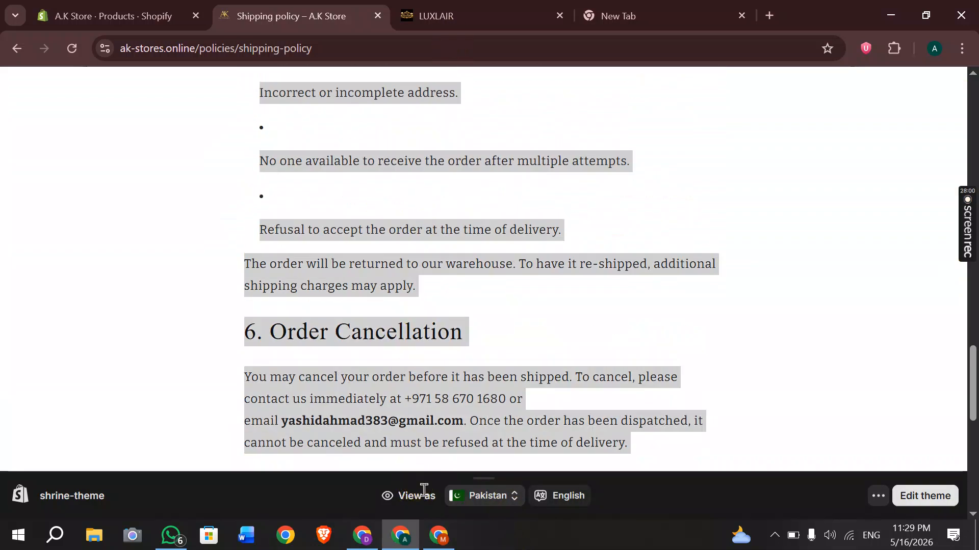
Paste the copied text into the Shipping policy and publish it.
click(131, 12)
click(373, 535)
click(370, 275)
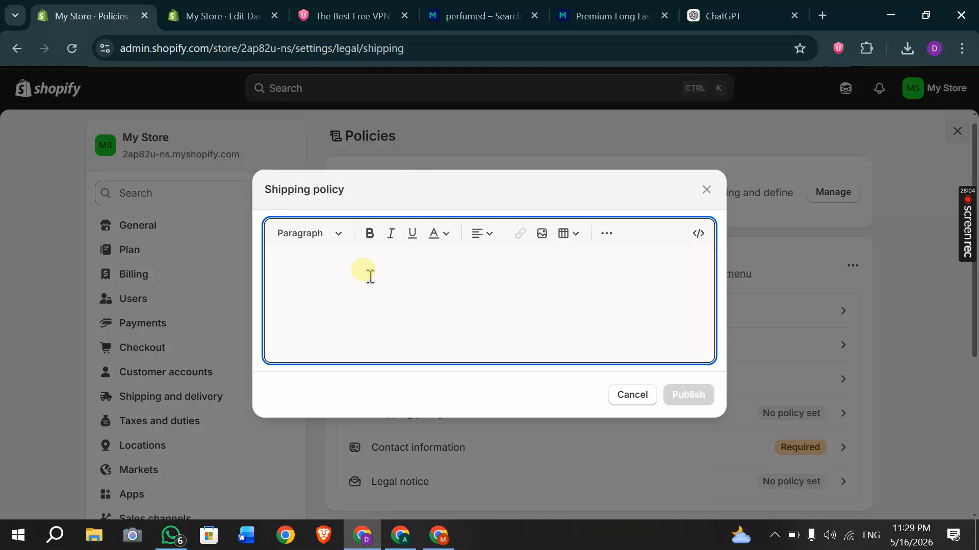
key(ctrl+v)
click(677, 473)
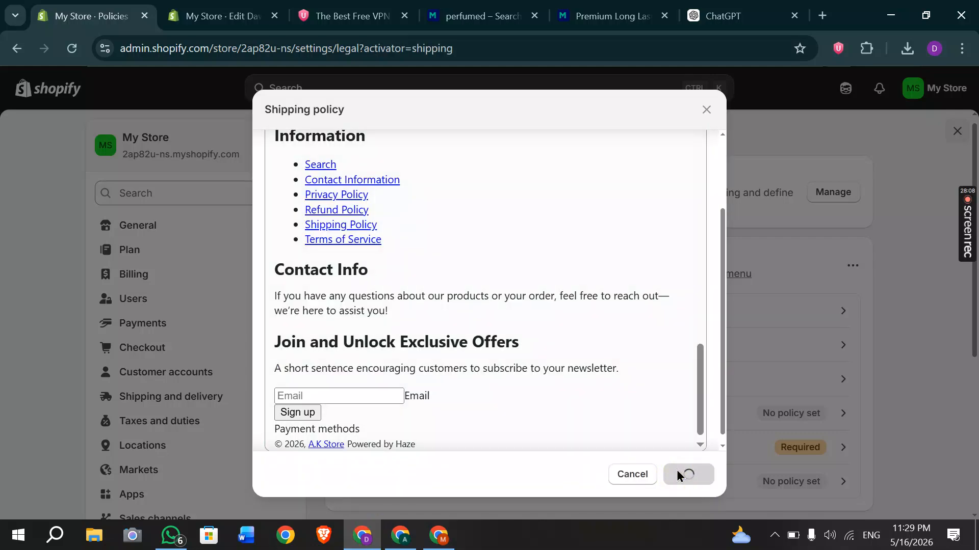
scroll(585, 304, down, 4)
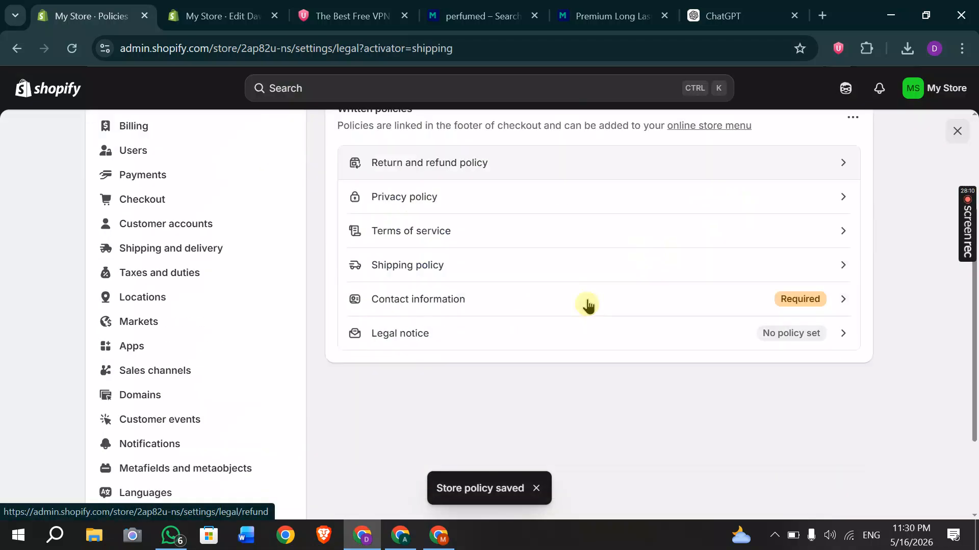
click(544, 259)
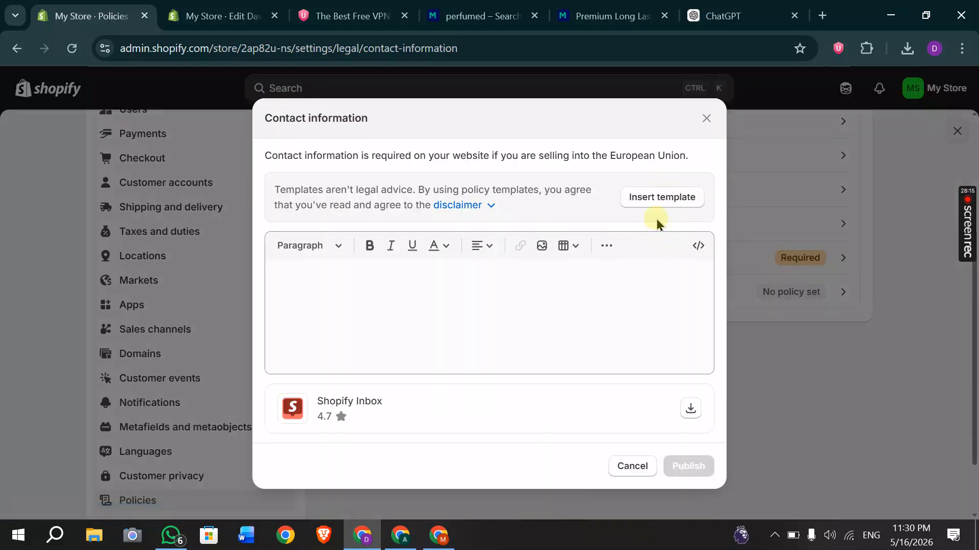
Publish the Contact information policy from the template, then close Legal notice unchanged.
click(658, 200)
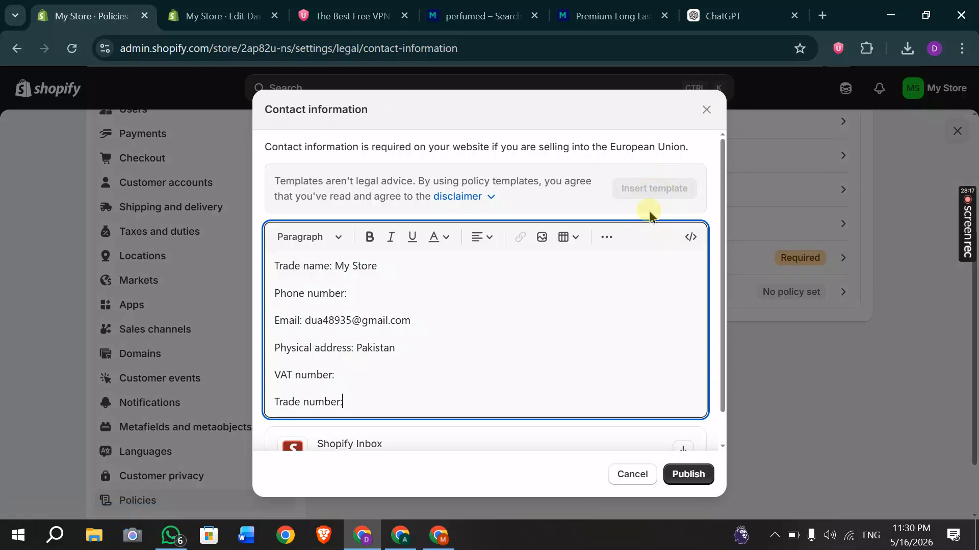
click(689, 476)
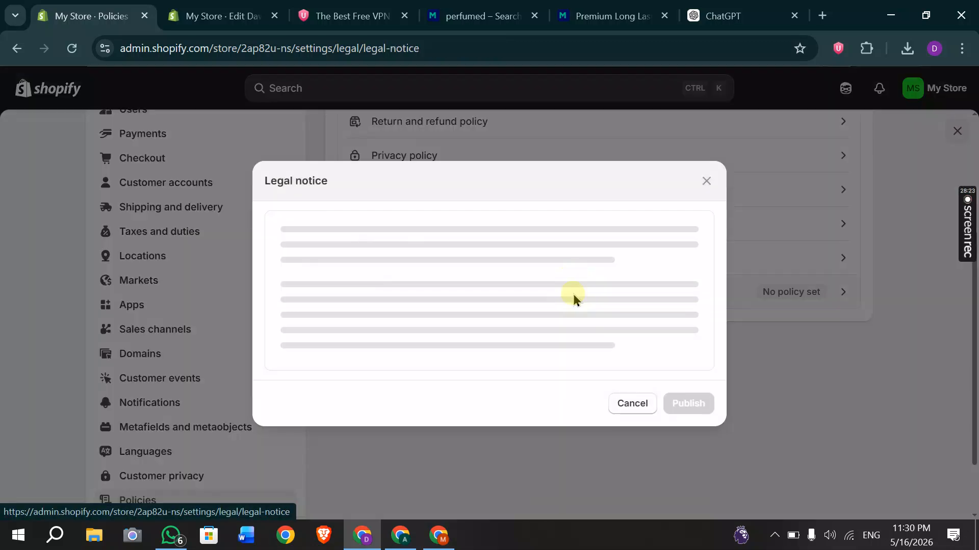
click(706, 198)
scroll(564, 361, up, 3)
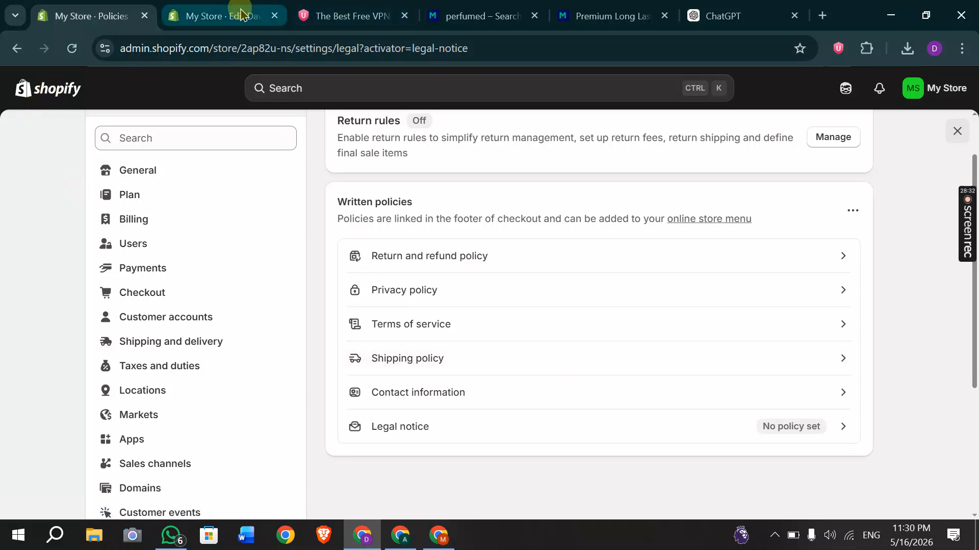
Check the A.K Store shipping policy page, then return to the My Store admin.
click(401, 535)
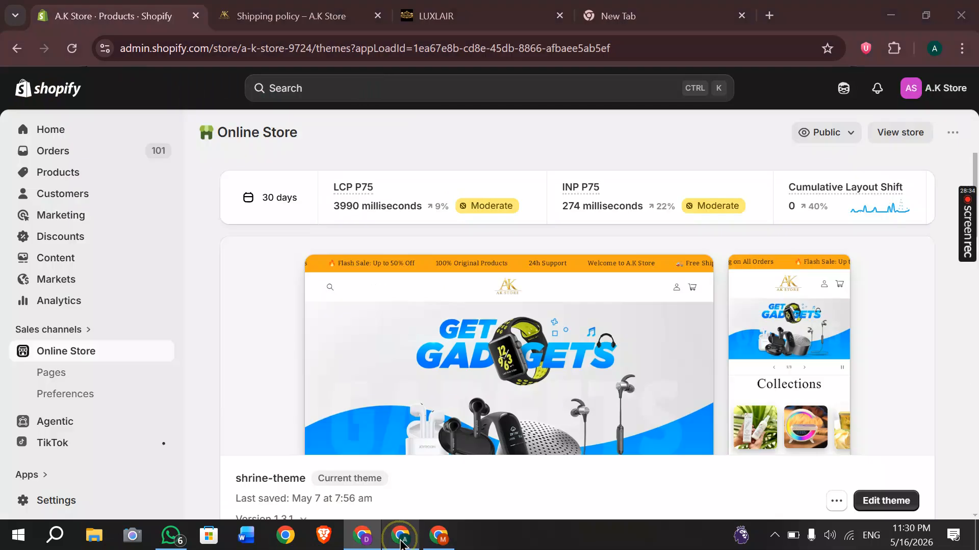
click(249, 6)
scroll(559, 368, down, 5)
scroll(557, 367, up, 3)
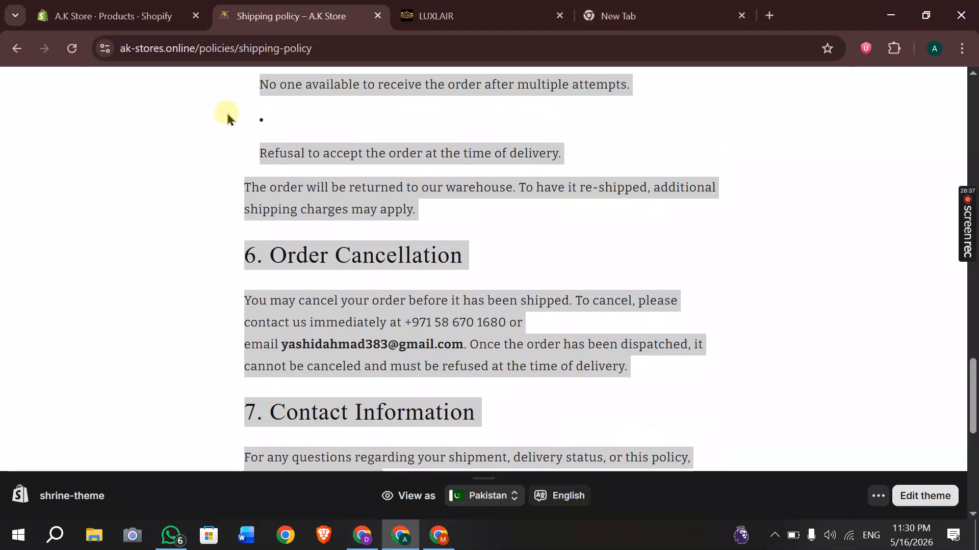
click(360, 537)
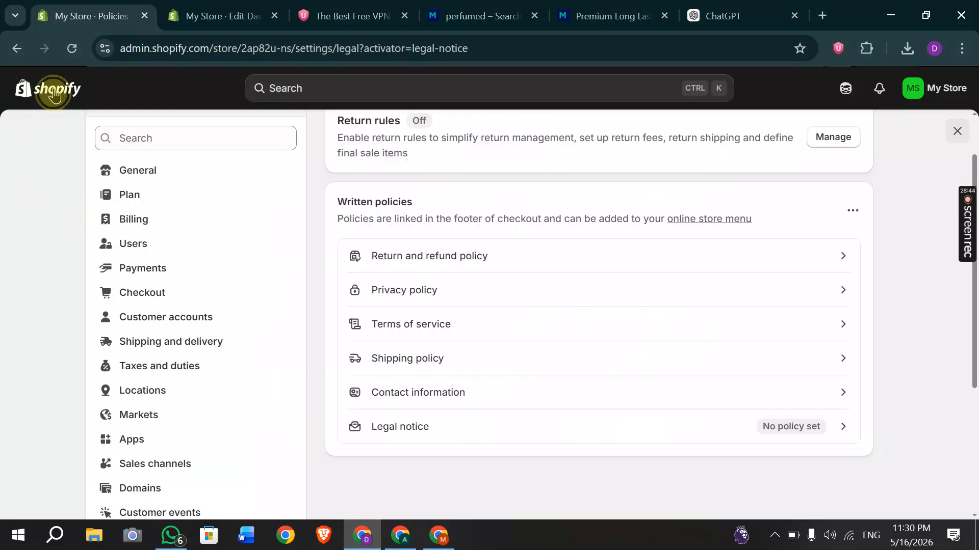
Navigate to Content > Menus and open the Footer menu.
click(54, 93)
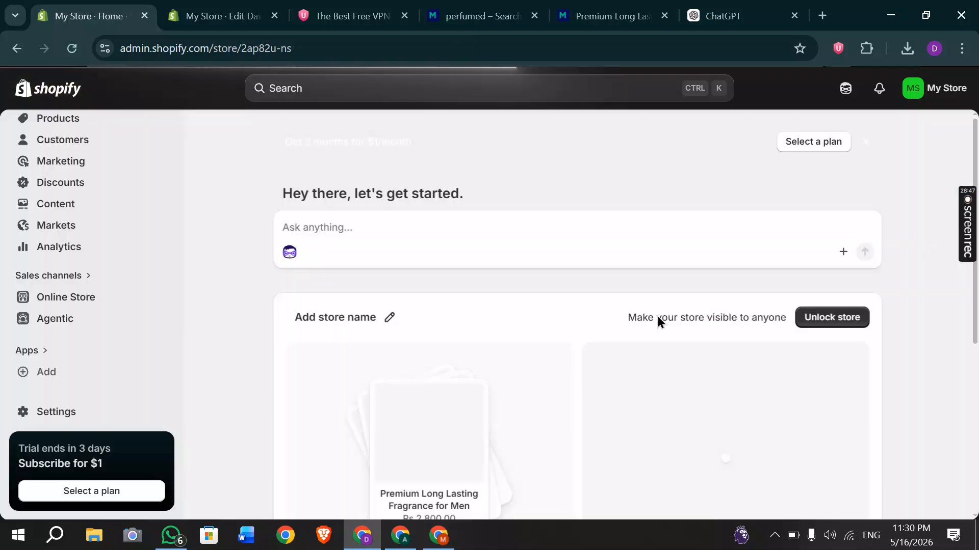
click(45, 209)
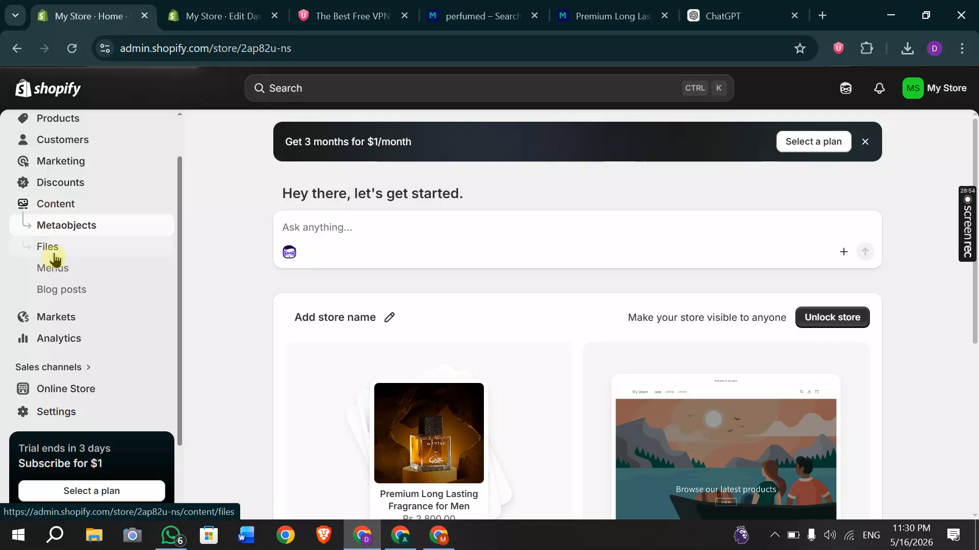
click(58, 270)
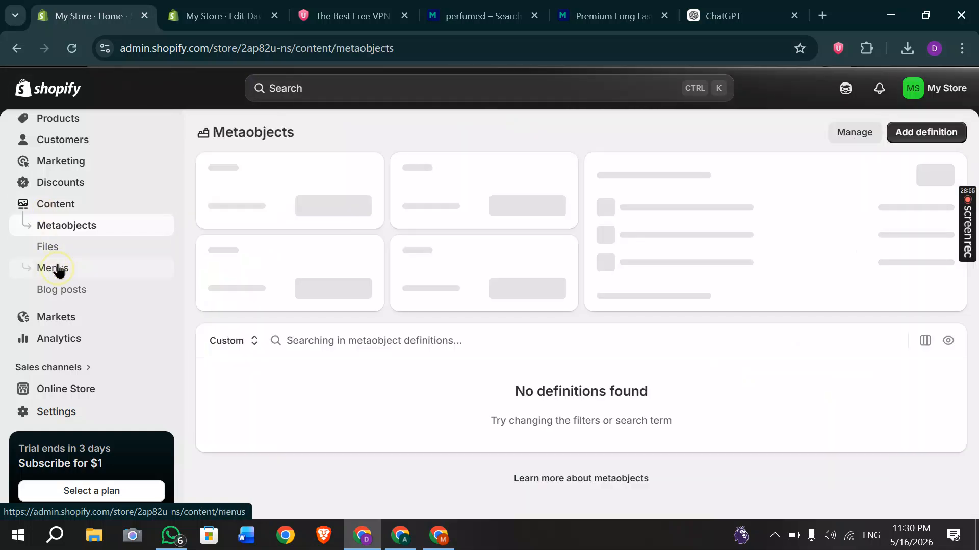
click(59, 270)
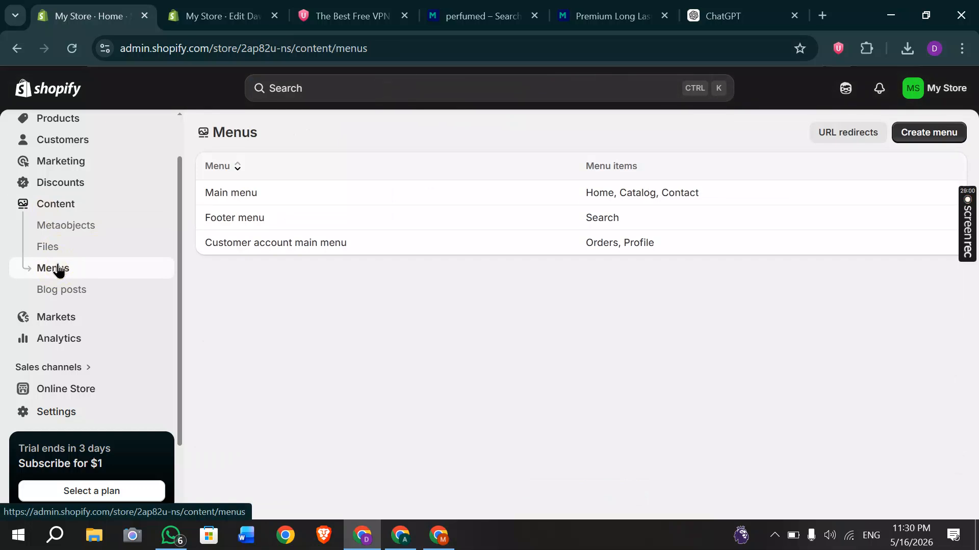
click(634, 199)
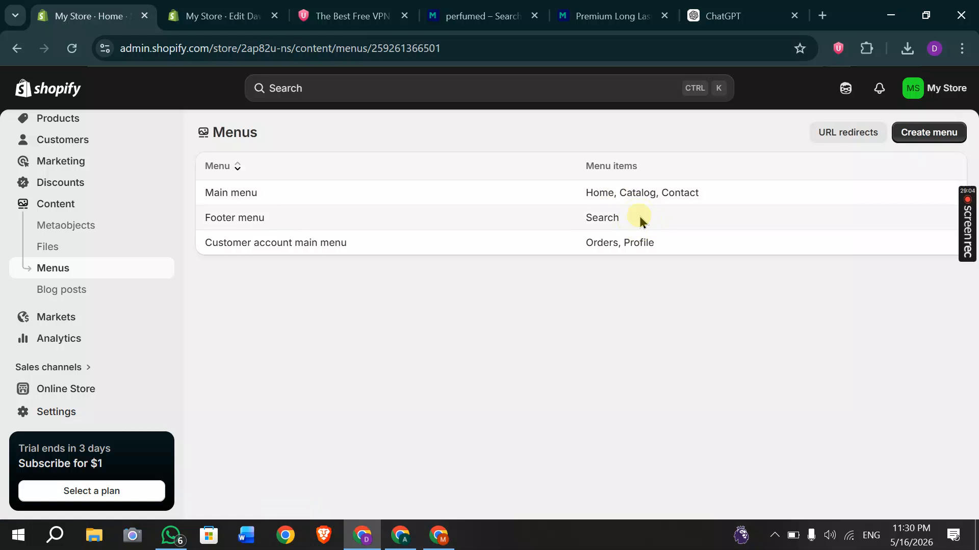
Add Footer menu items linked to the Contact Information and Privacy Policy pages.
click(391, 357)
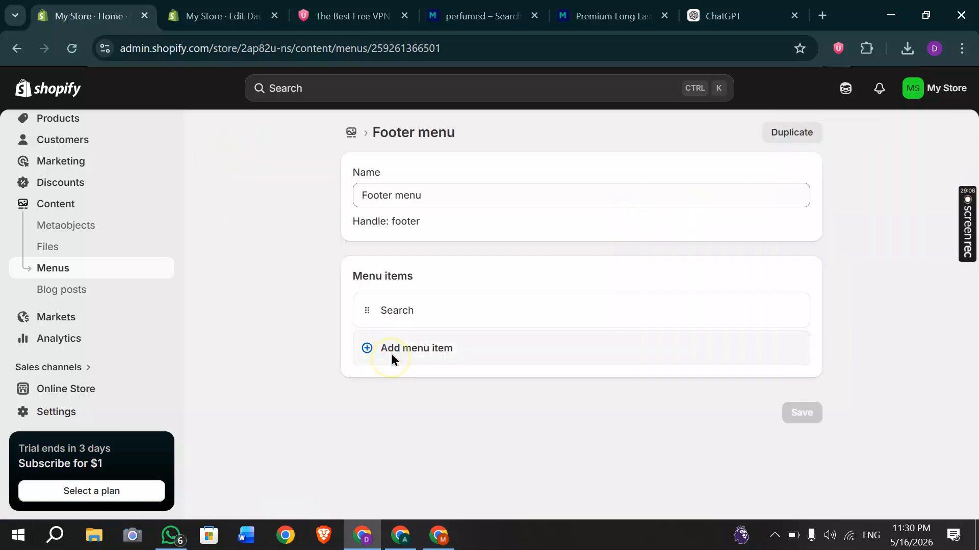
click(600, 366)
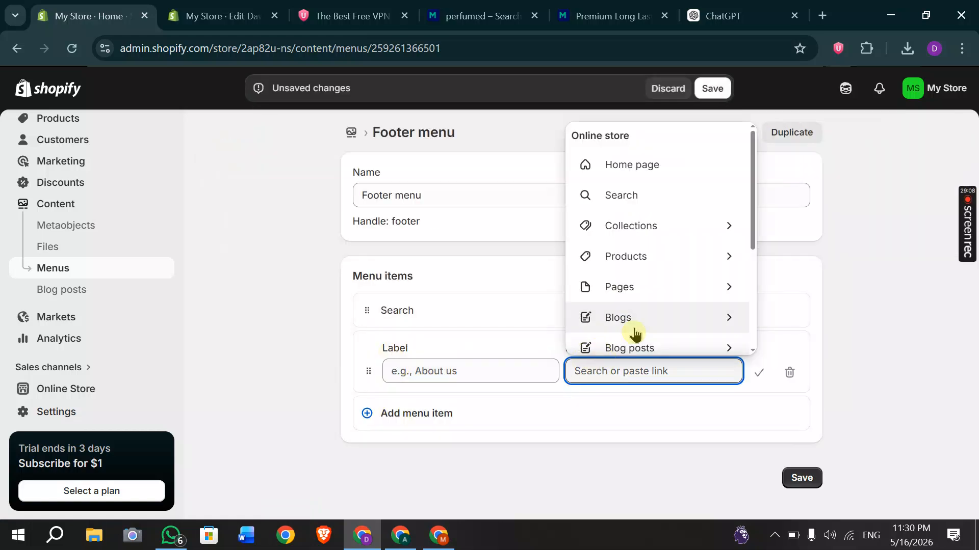
scroll(633, 331, down, 2)
click(619, 250)
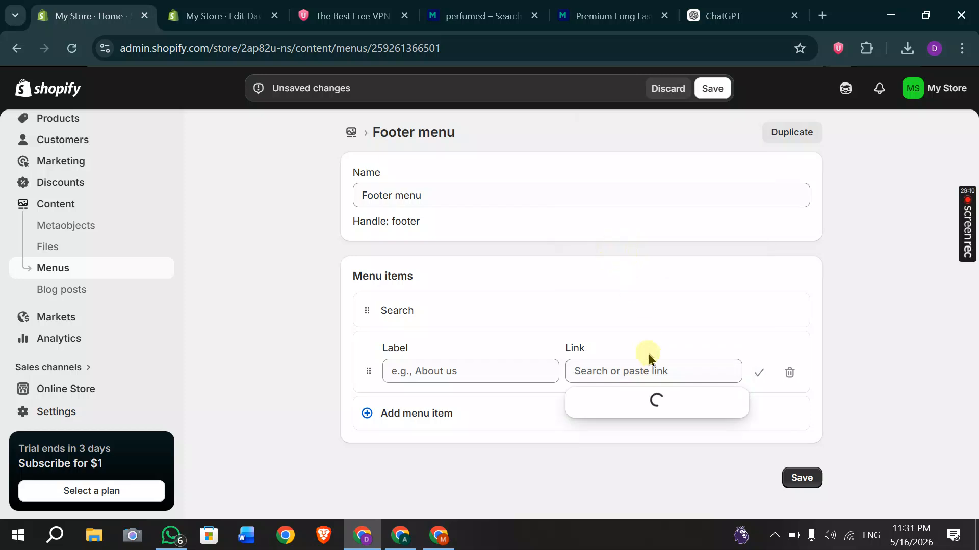
click(598, 221)
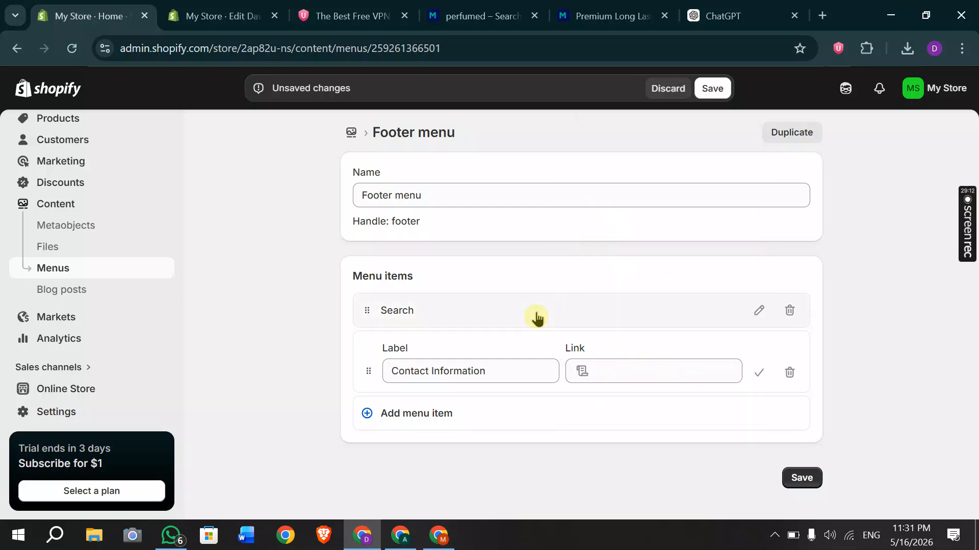
click(415, 421)
click(592, 437)
click(594, 376)
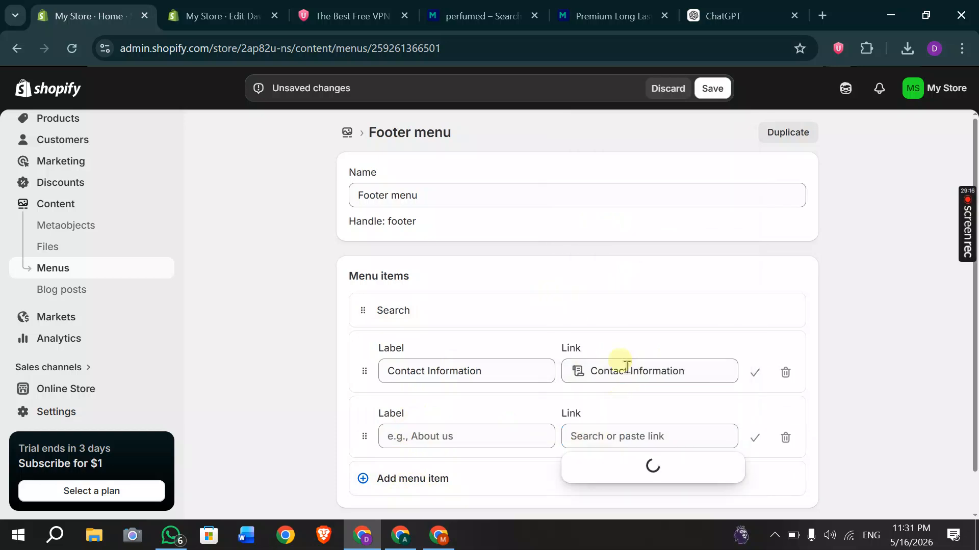
click(594, 320)
scroll(463, 405, down, 1)
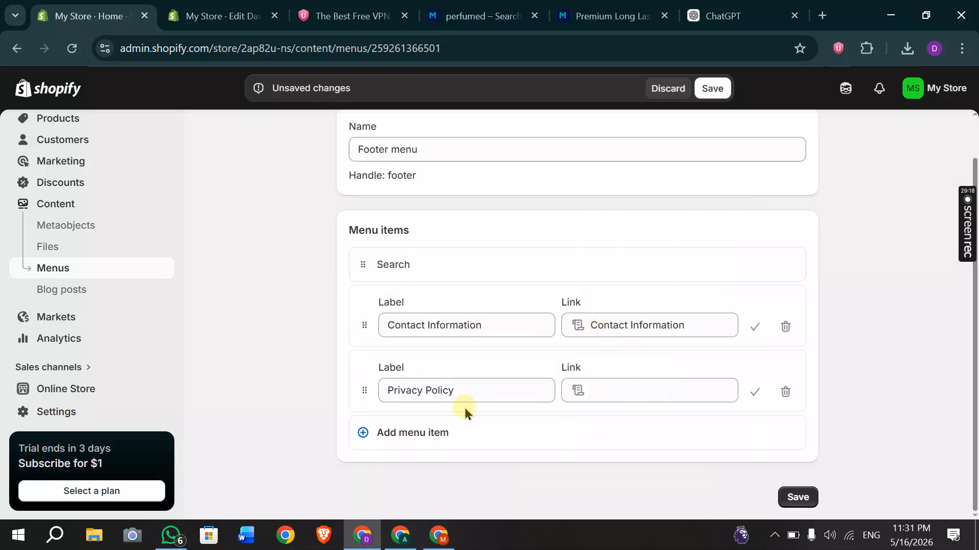
Add a third item linked to Refund Policy and save the Footer menu.
click(428, 429)
click(603, 454)
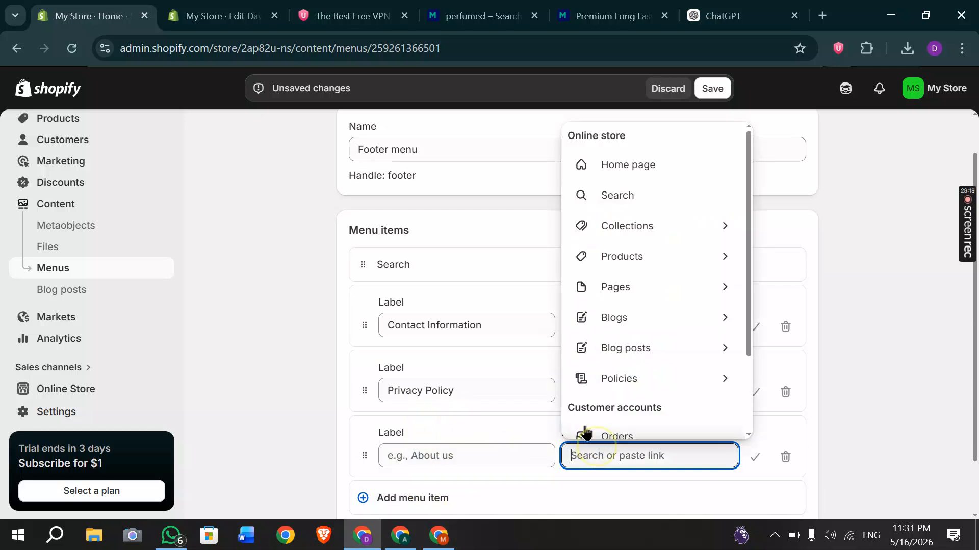
scroll(632, 289, down, 2)
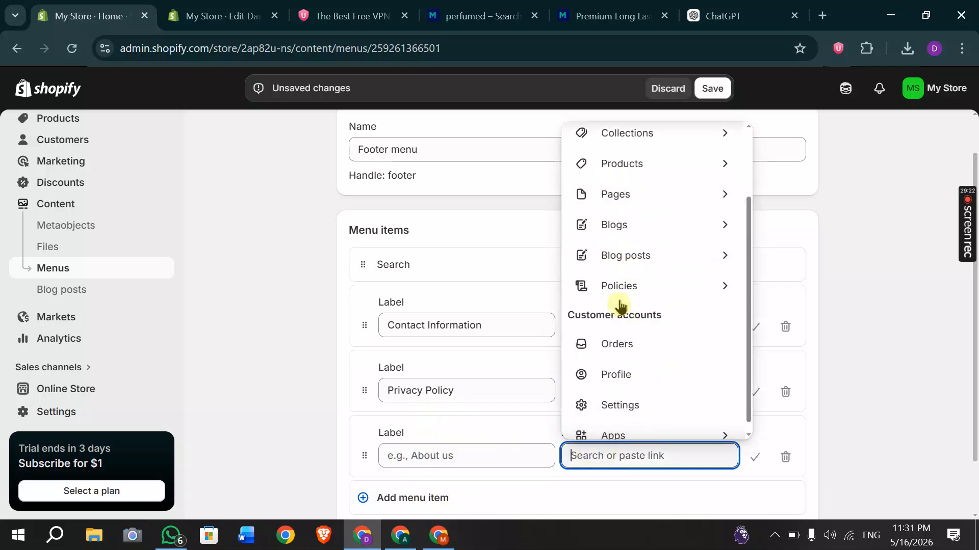
click(626, 279)
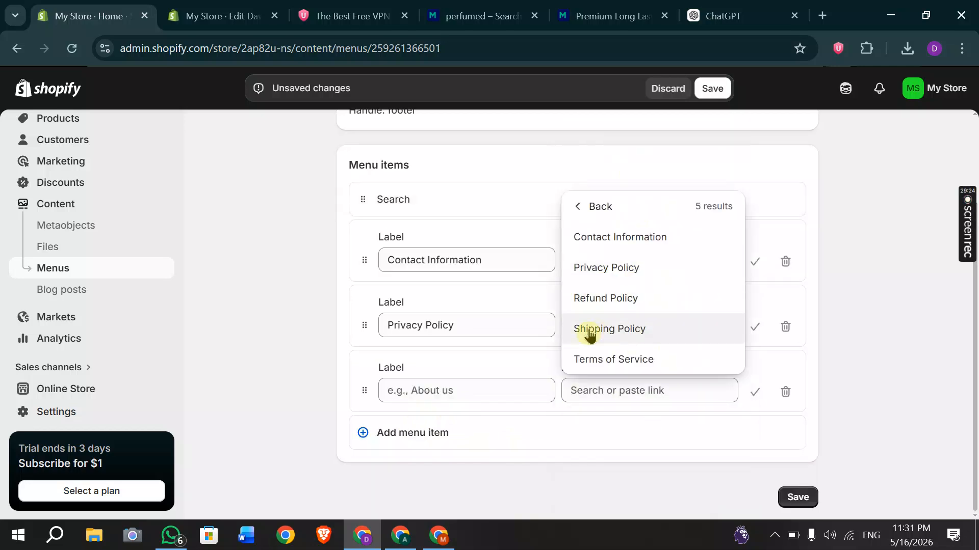
click(597, 299)
mouse_move(966, 257)
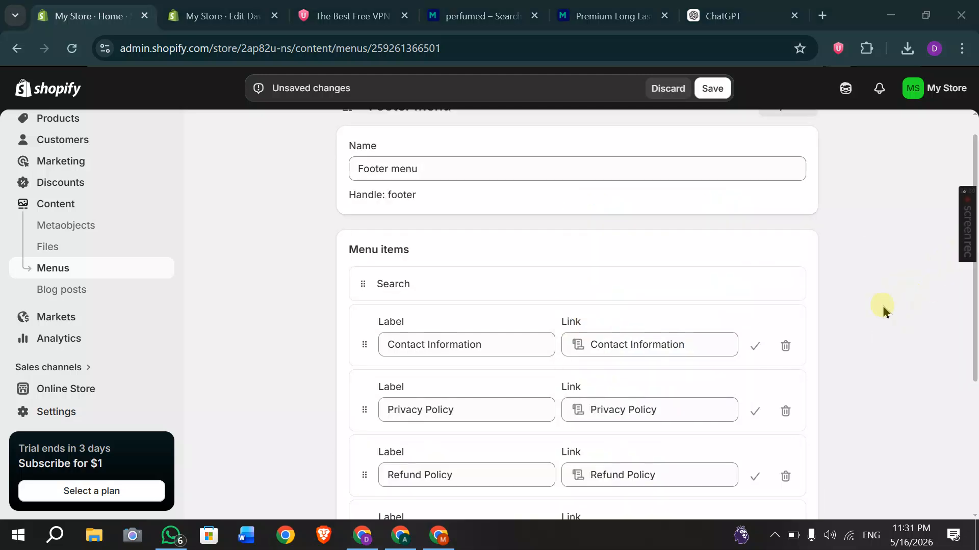
scroll(883, 306, down, 4)
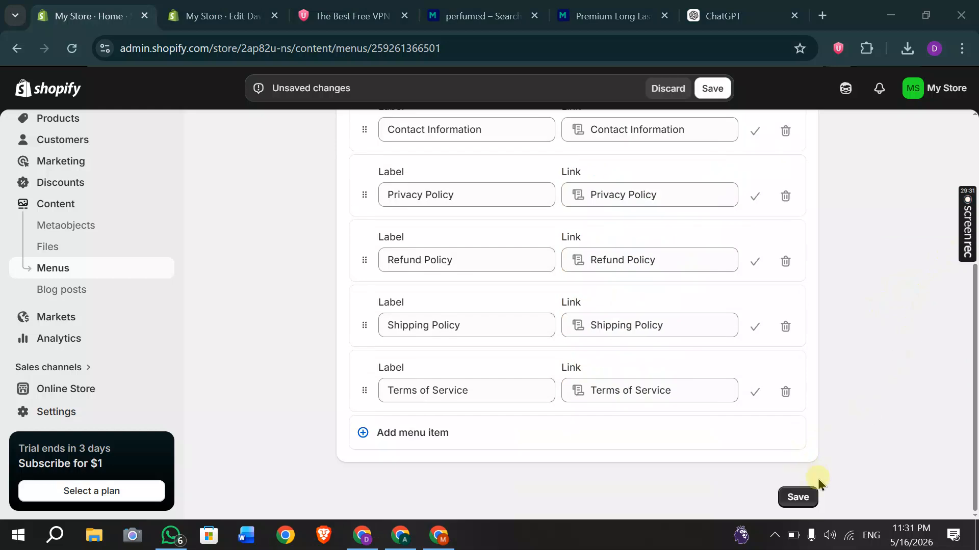
click(798, 498)
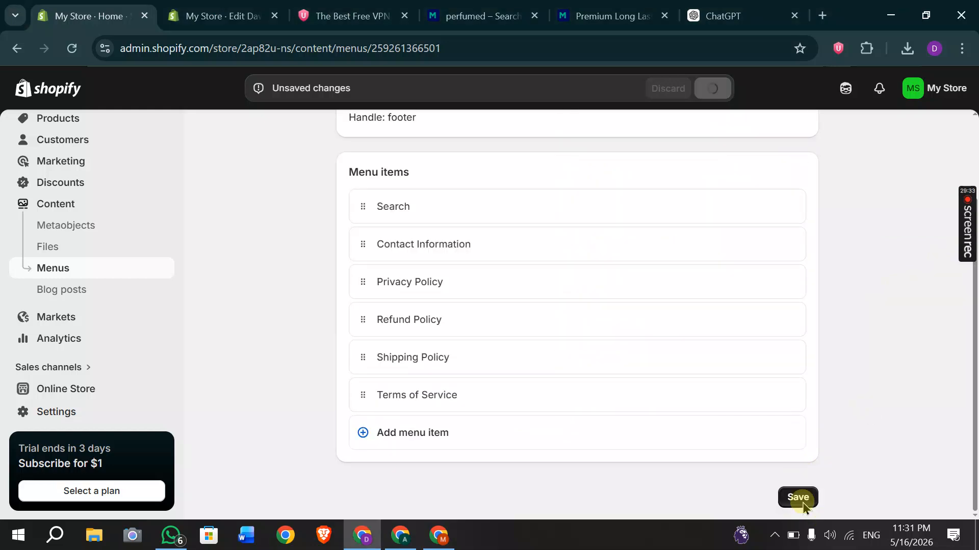
scroll(59, 334, down, 2)
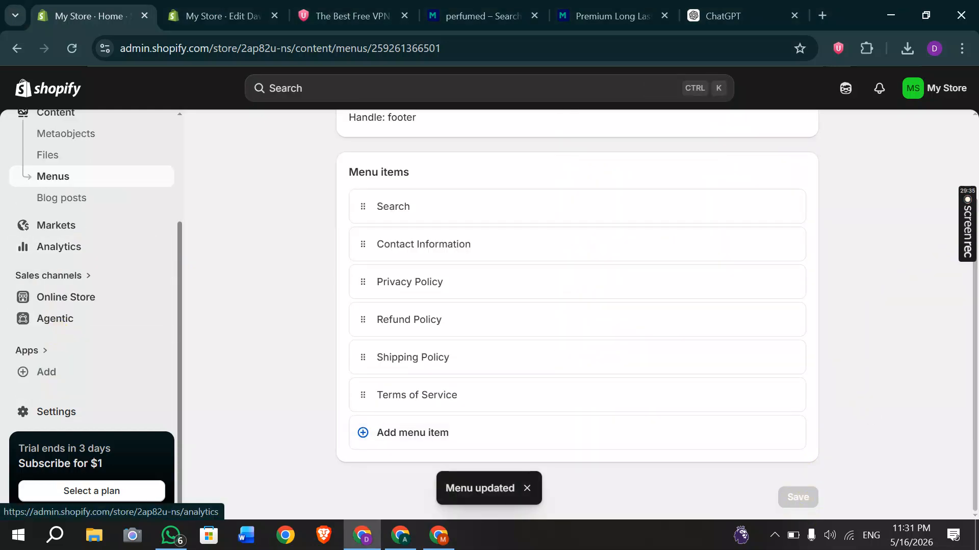
click(64, 300)
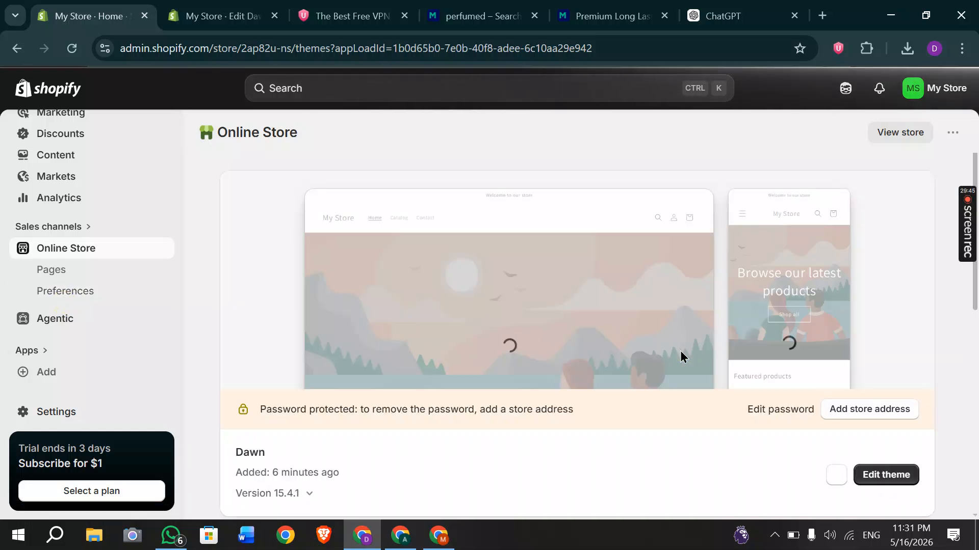
Open the Dawn theme editor and scroll the preview down to the footer.
scroll(838, 438, down, 1)
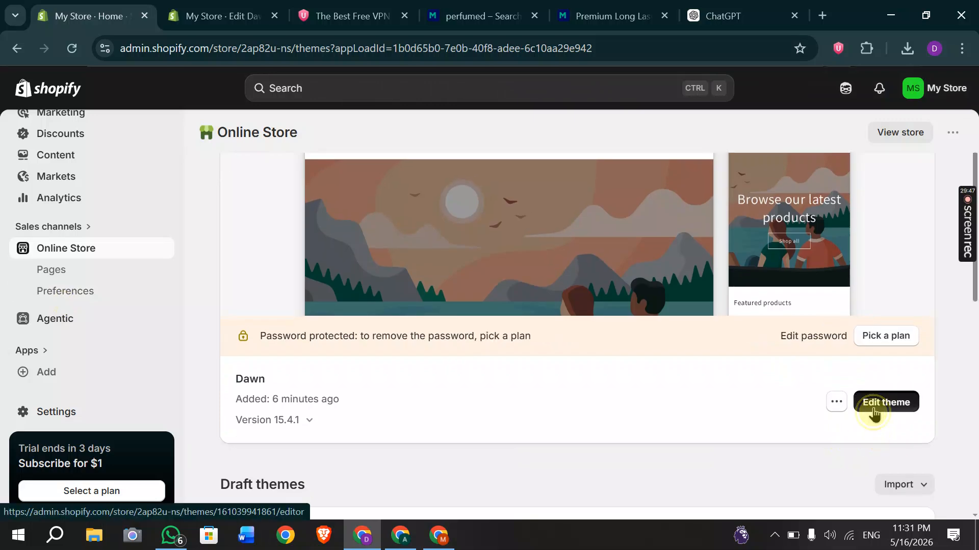
click(873, 406)
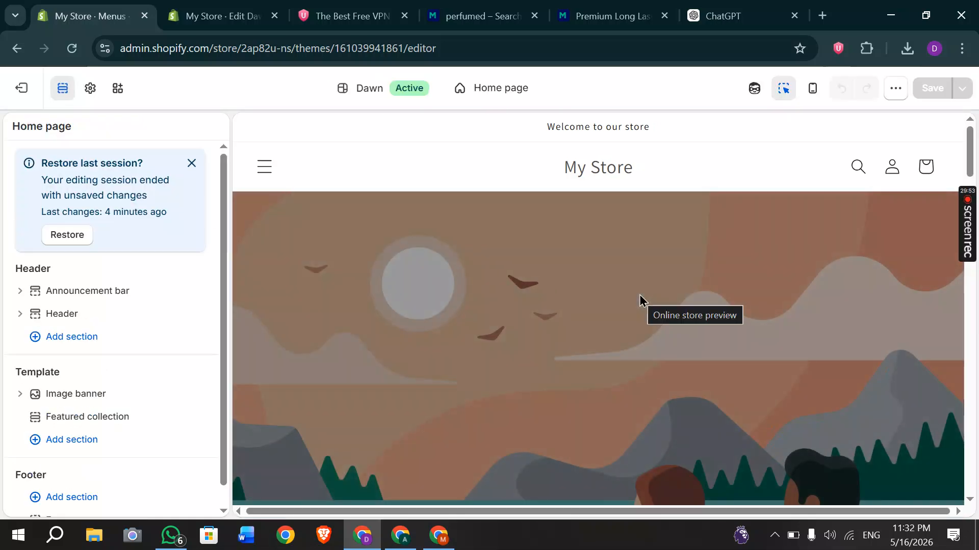
scroll(639, 301, down, 3)
scroll(639, 301, down, 3)
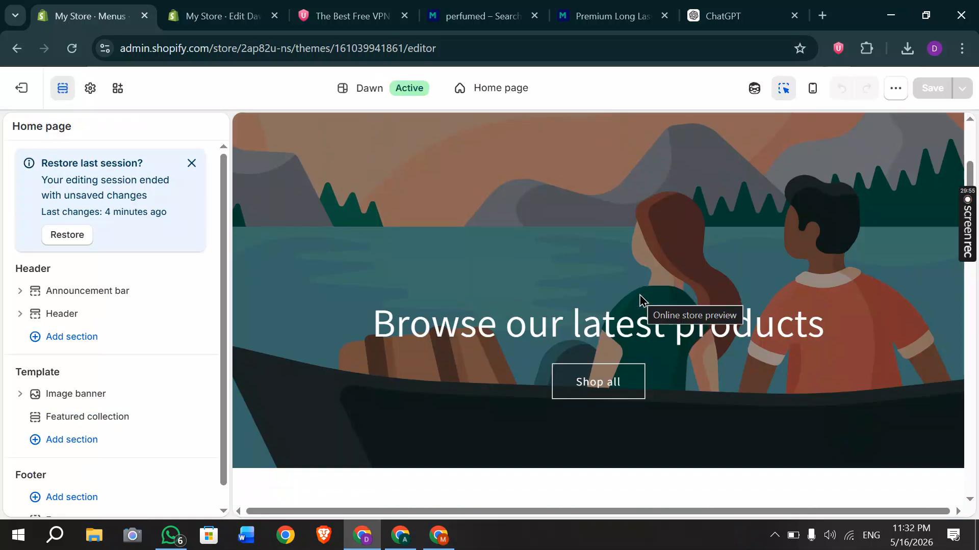
scroll(640, 301, down, 4)
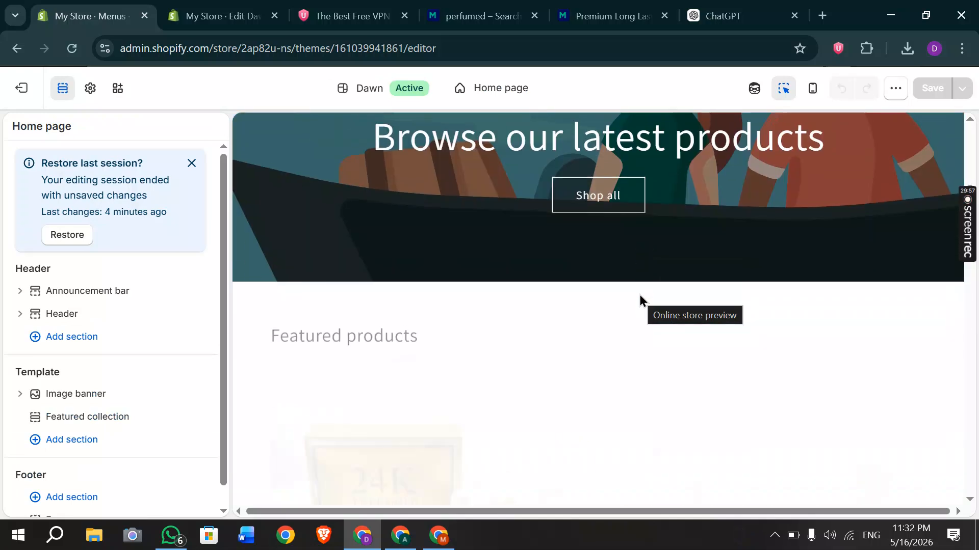
scroll(639, 300, down, 10)
scroll(640, 300, down, 15)
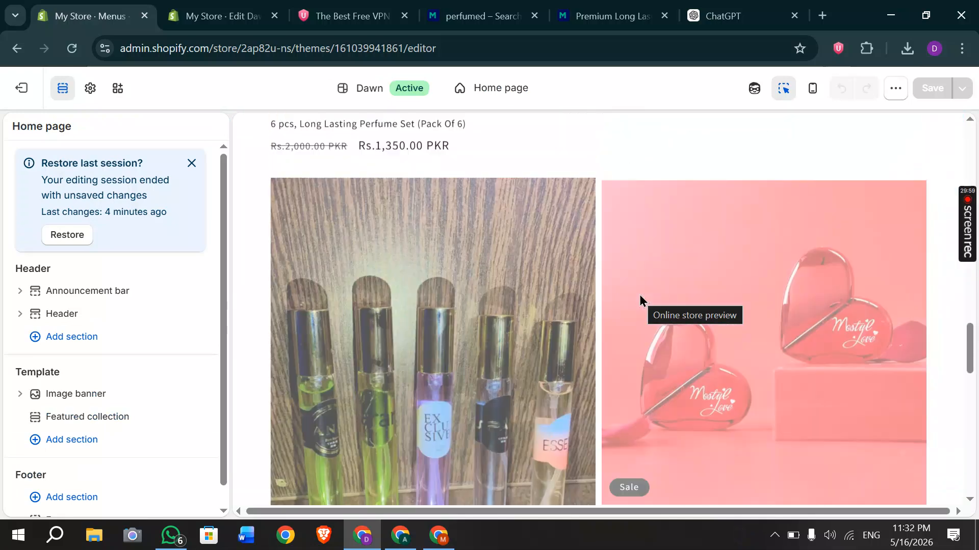
scroll(640, 301, down, 5)
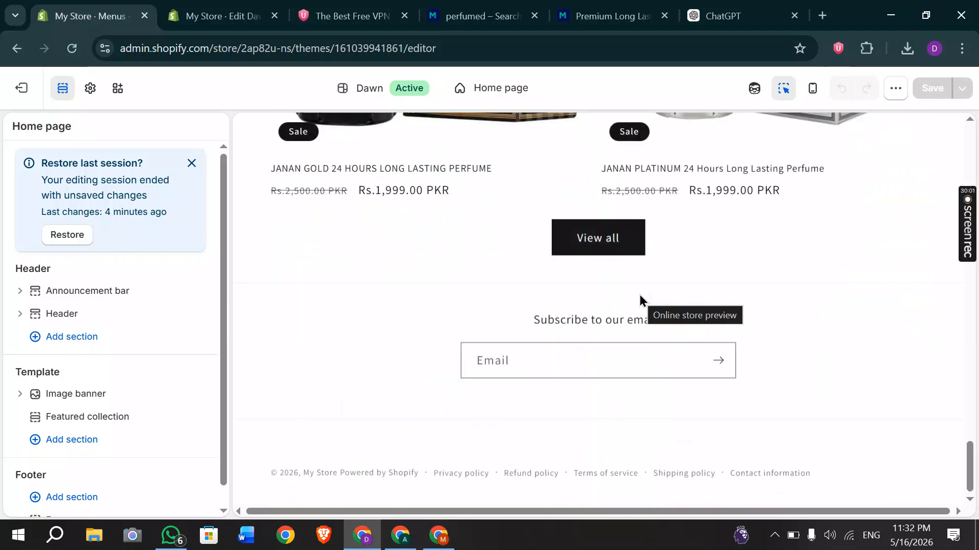
Select the footer in the preview, open and close its settings, and collapse its blocks.
click(289, 393)
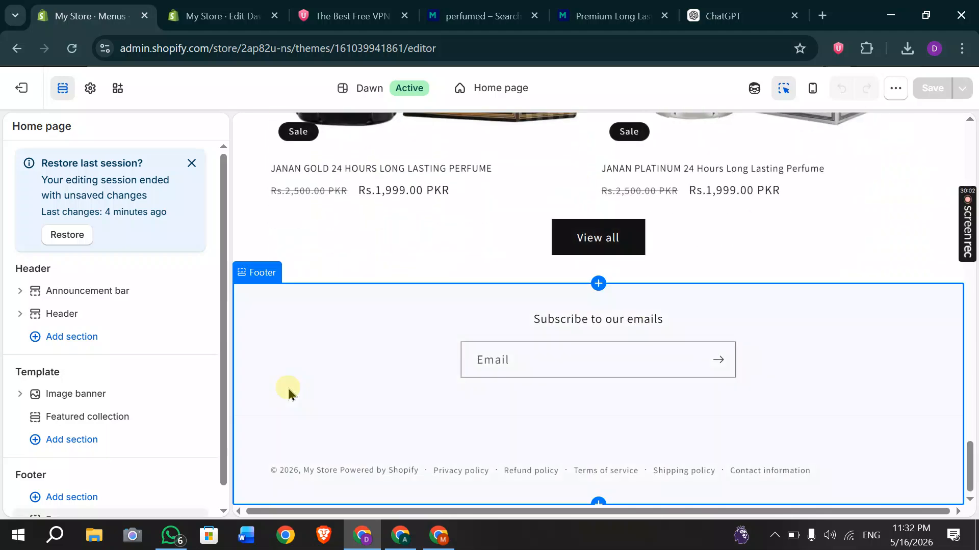
click(328, 400)
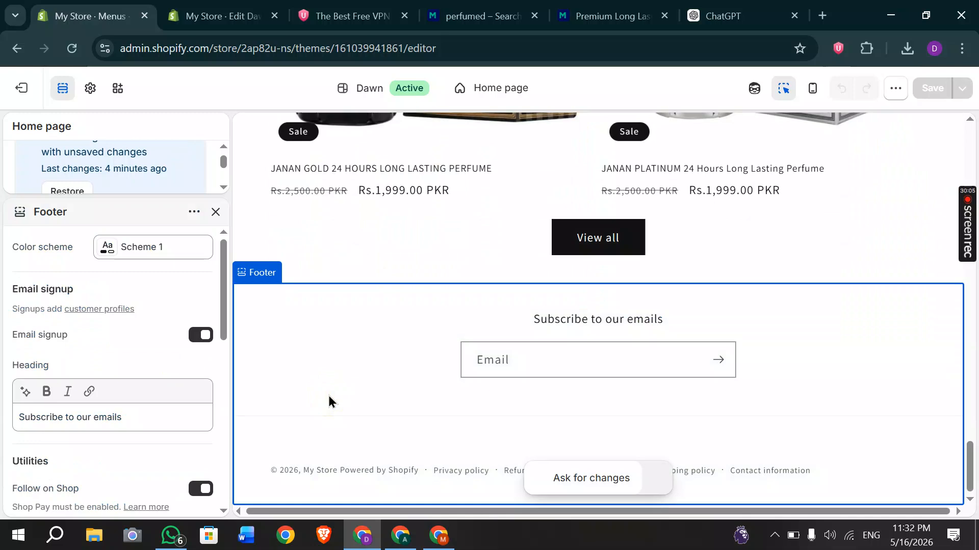
click(215, 210)
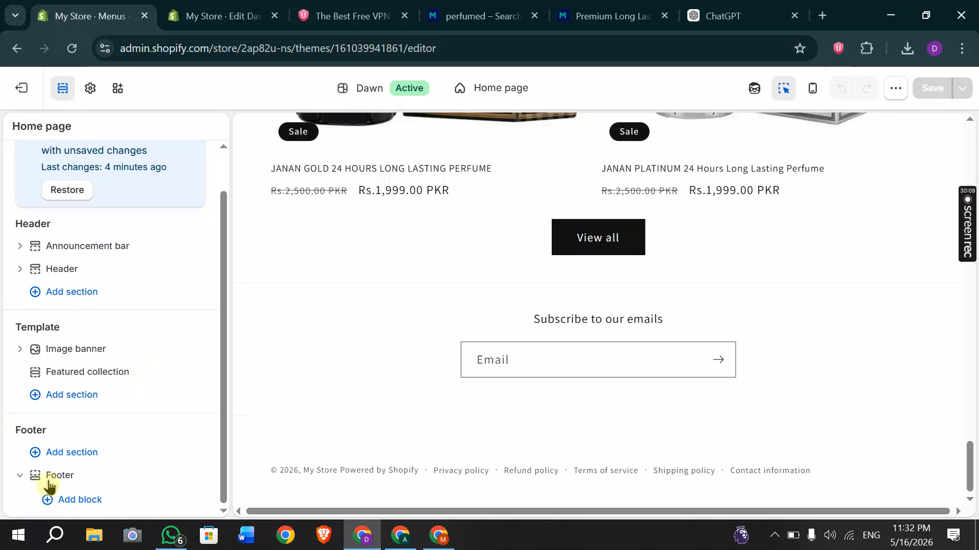
scroll(126, 326, up, 1)
scroll(126, 326, down, 1)
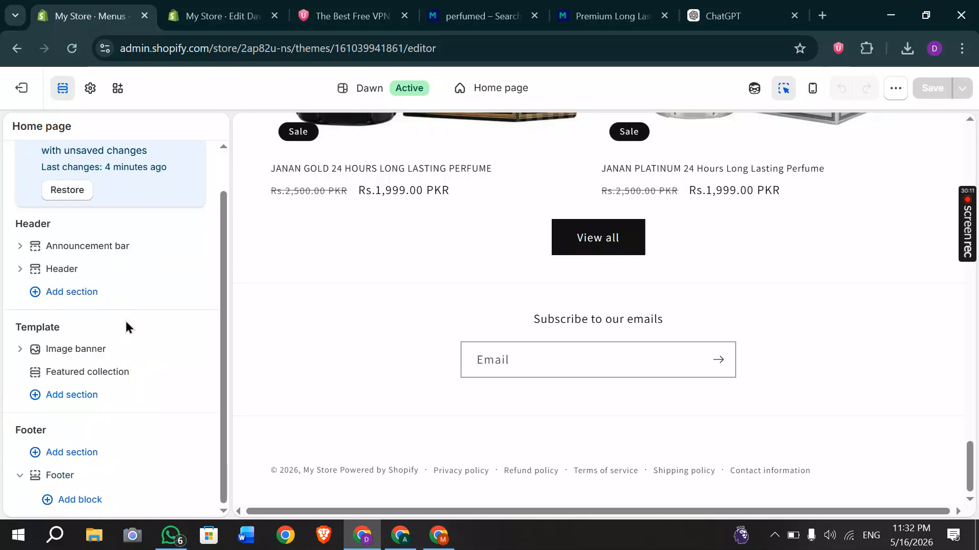
click(21, 479)
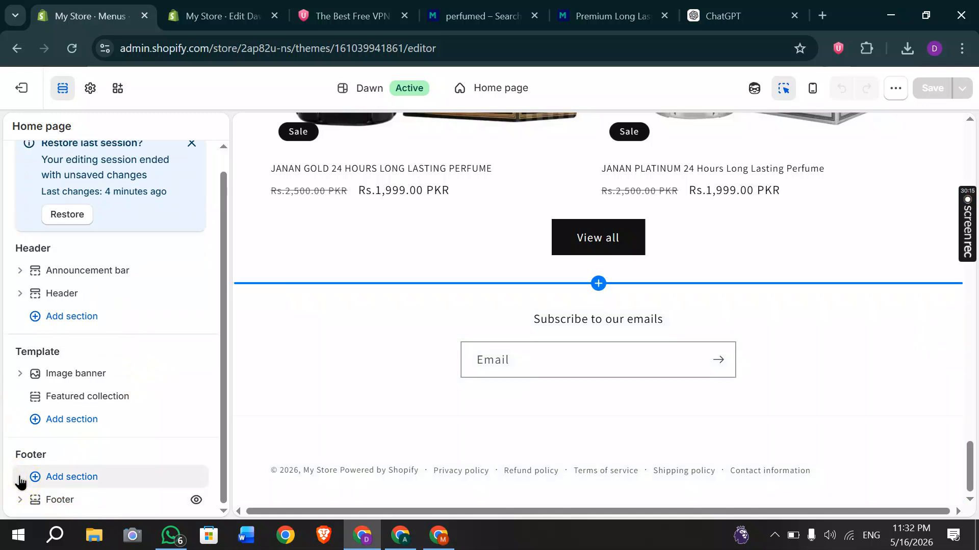
Add a Quick links Menu block using the Footer menu to the Dawn footer and save the theme.
click(63, 479)
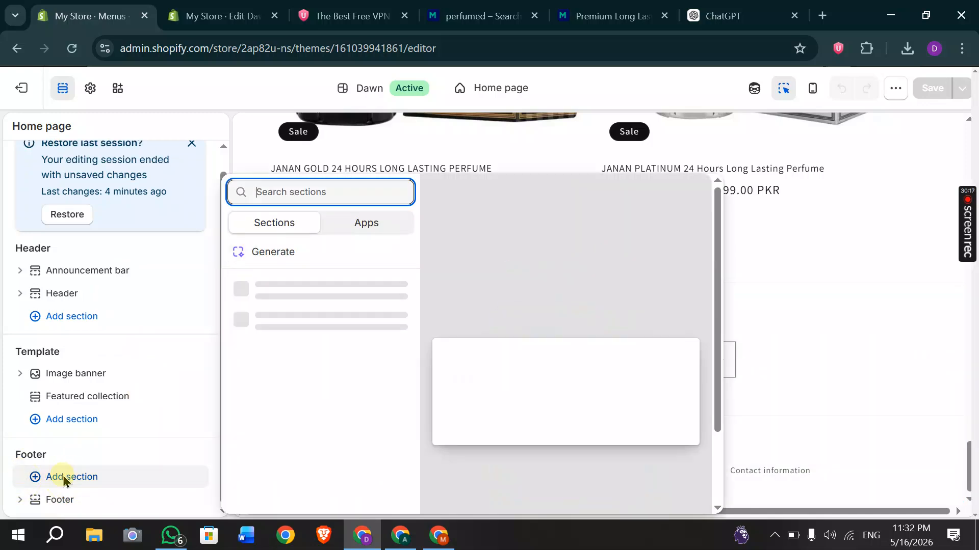
click(22, 506)
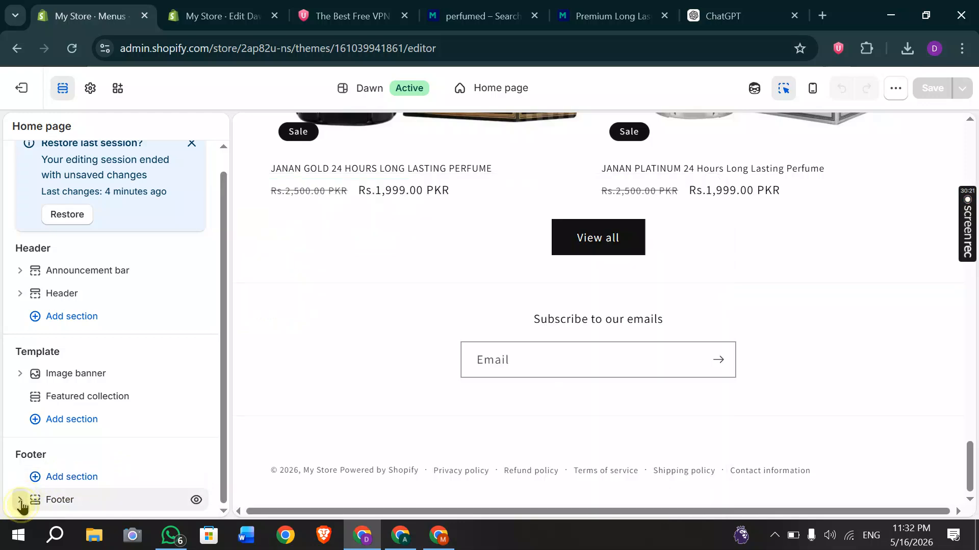
click(92, 500)
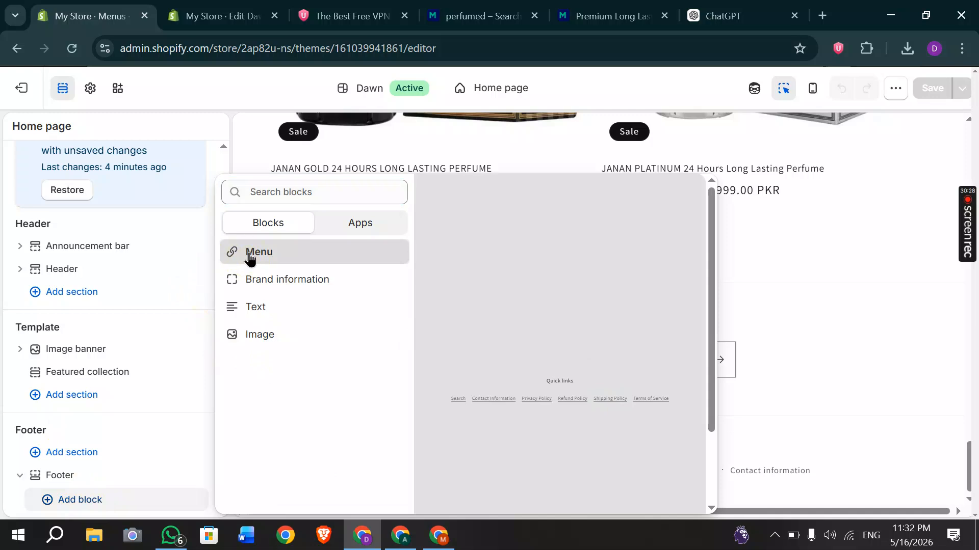
click(249, 253)
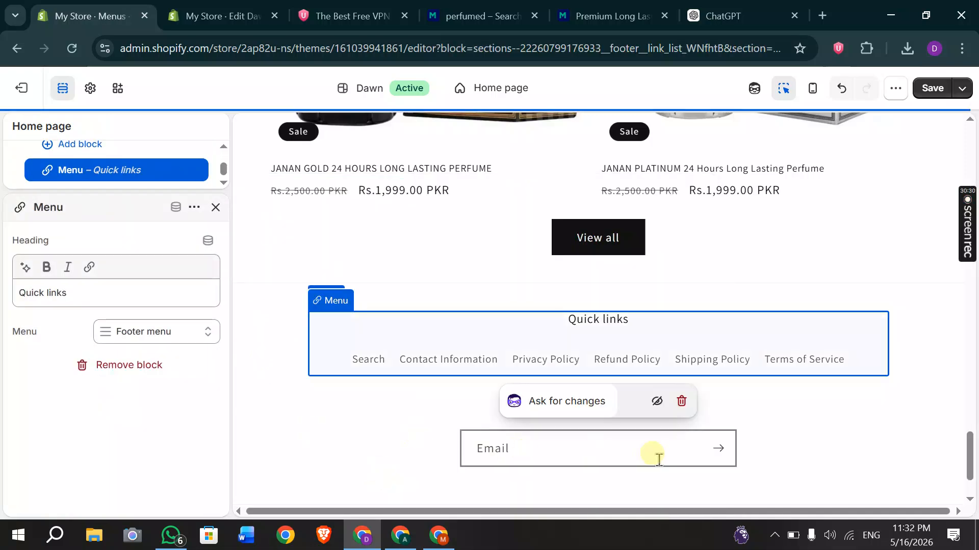
click(666, 352)
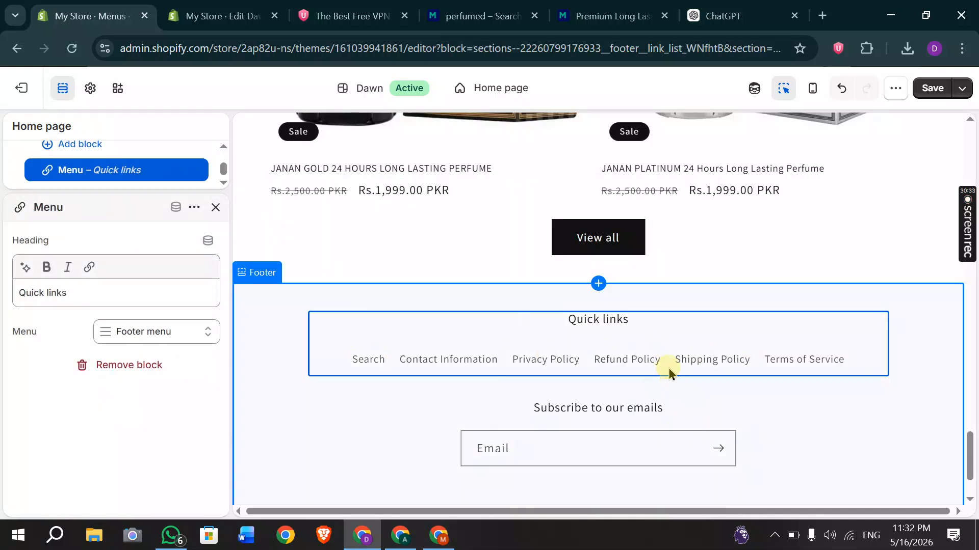
click(936, 92)
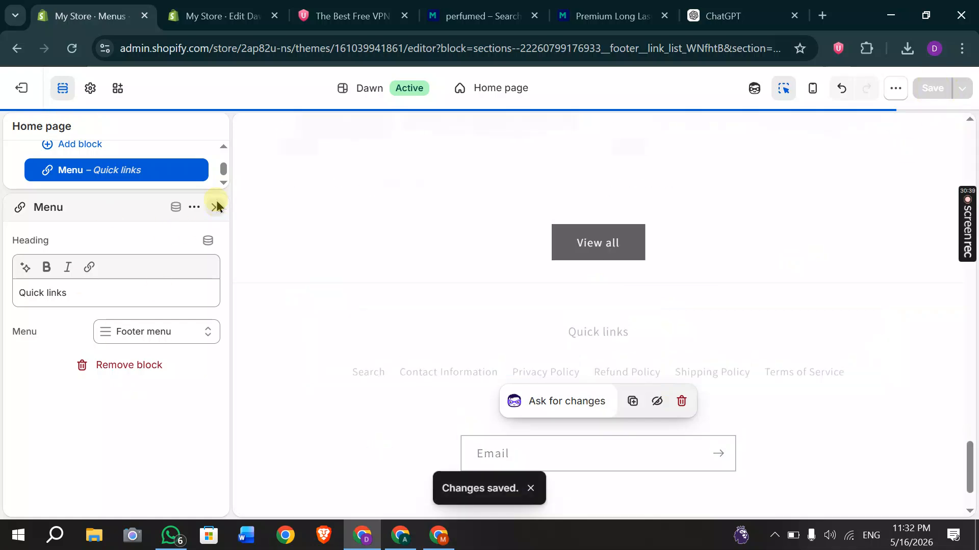
click(216, 207)
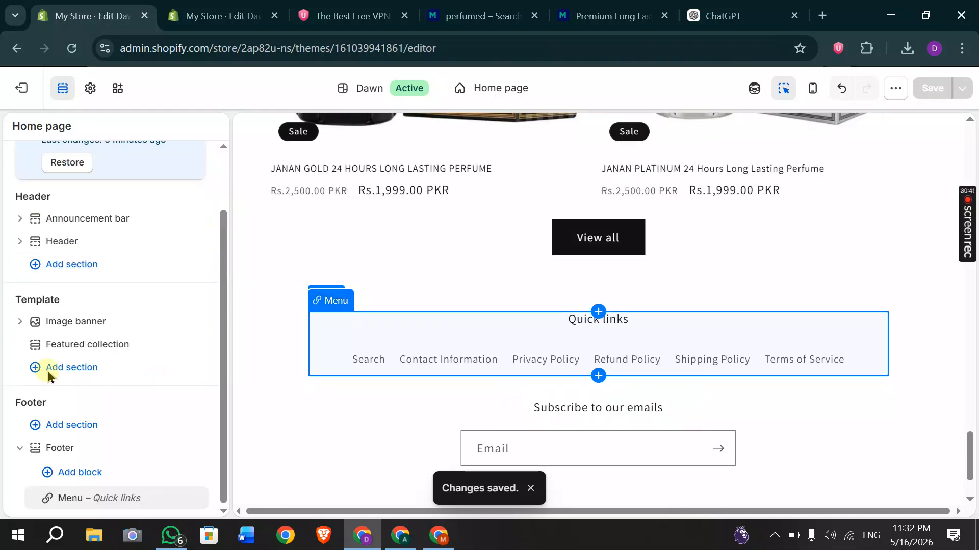
Add a default Text block to the footer, then switch to the A.K Store shipping policy page.
click(86, 473)
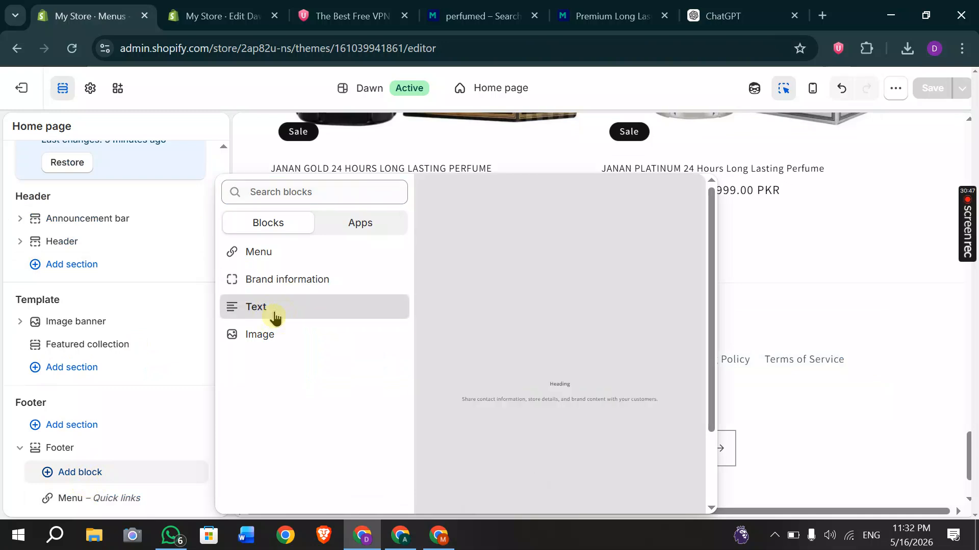
click(275, 317)
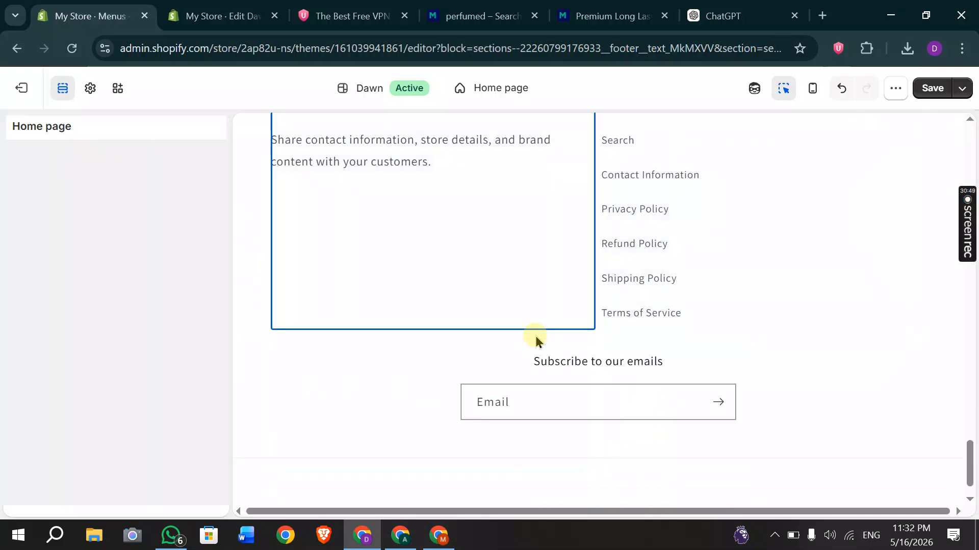
click(409, 544)
scroll(451, 352, up, 10)
scroll(460, 365, up, 3)
scroll(460, 366, down, 15)
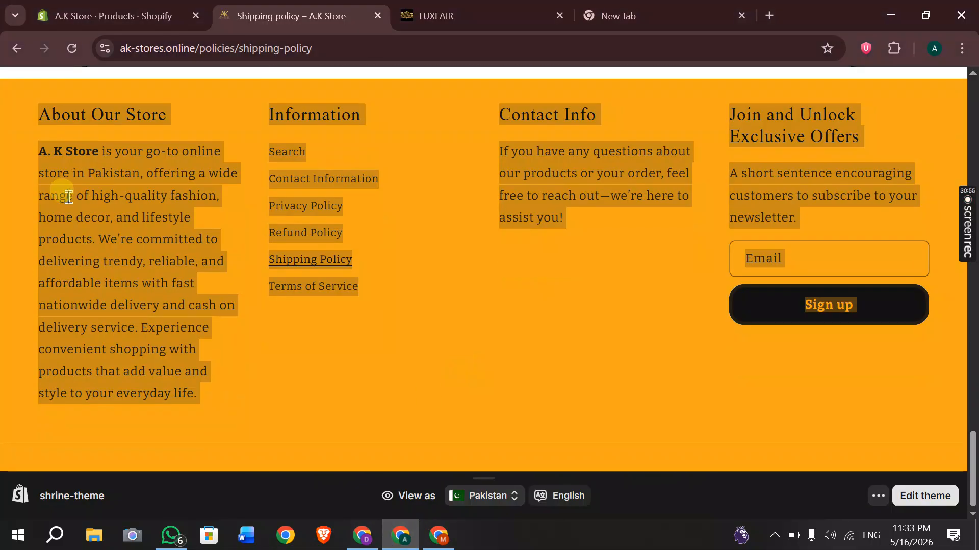
Clear the storefront selection, glance at the LUXLAIR window, and return to the theme editor's footer Text block.
click(3, 197)
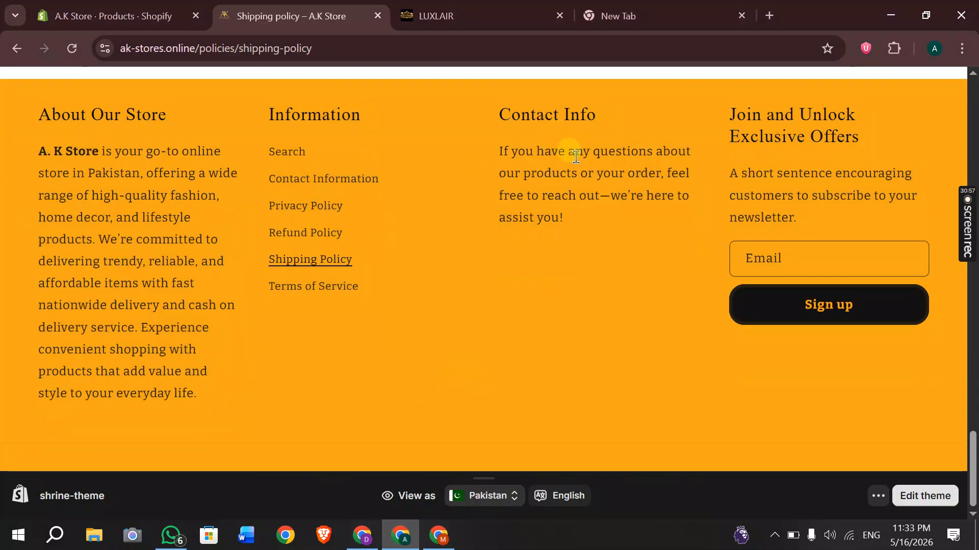
click(442, 536)
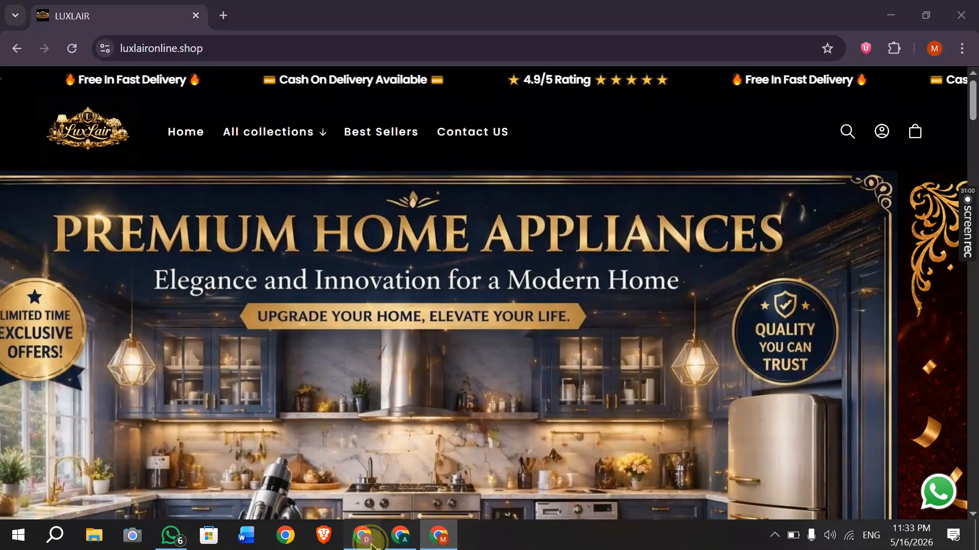
click(371, 545)
scroll(309, 431, up, 1)
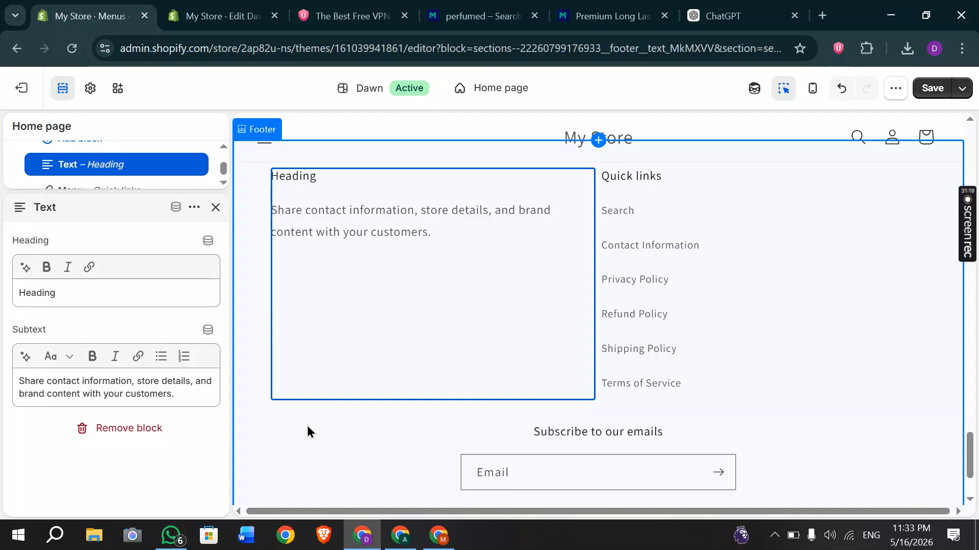
Close the footer Text block settings and dismiss the 'Restore last session?' banner to see all home page sections.
scroll(609, 300, up, 10)
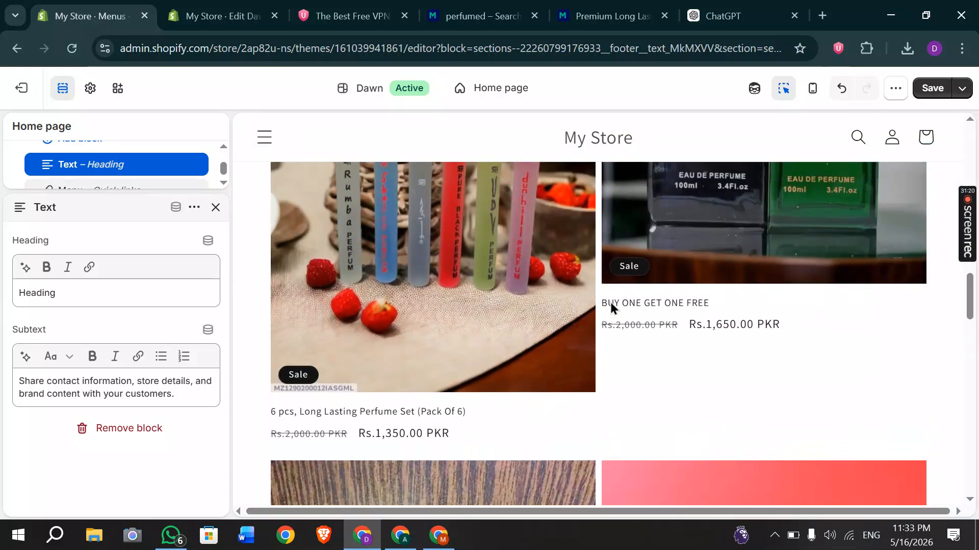
scroll(610, 301, up, 4)
scroll(611, 301, up, 10)
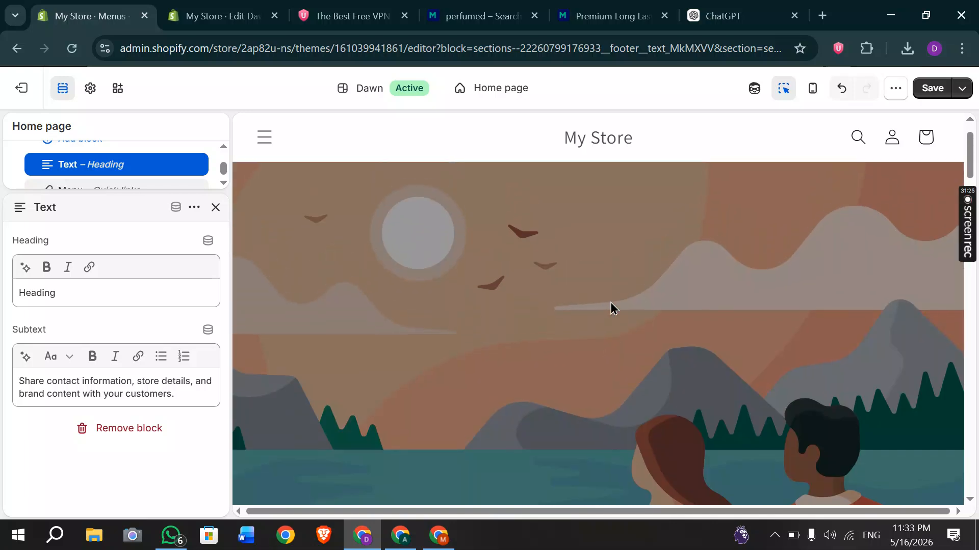
scroll(611, 302, up, 2)
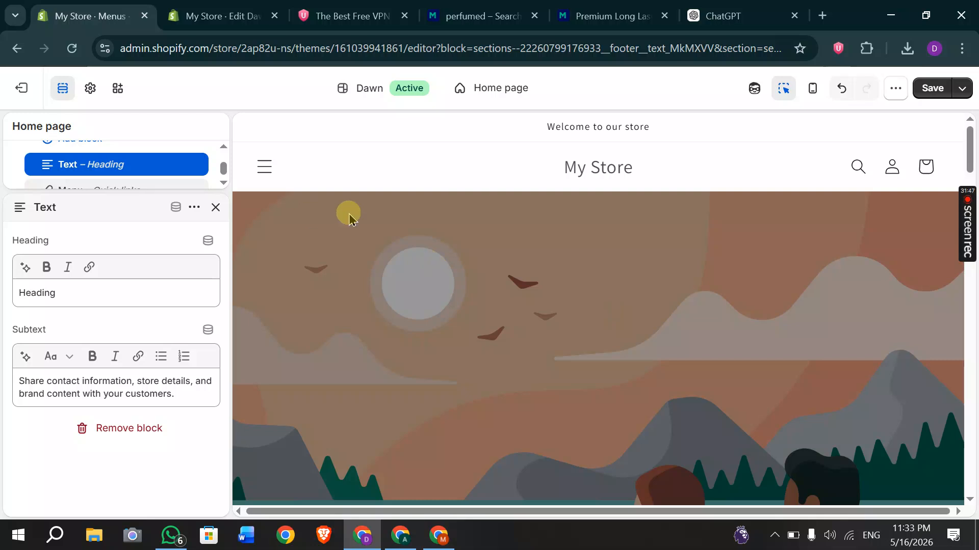
scroll(123, 170, up, 3)
scroll(120, 167, up, 5)
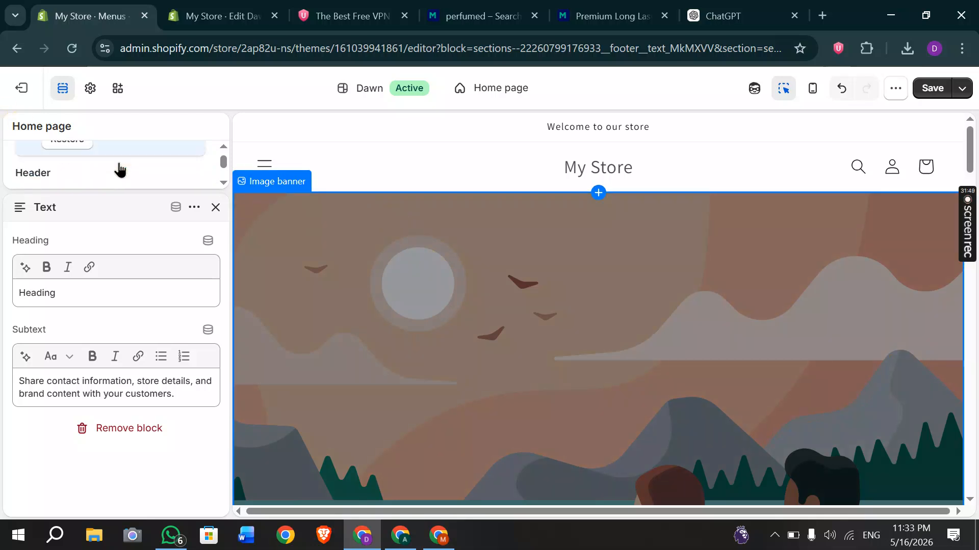
click(216, 207)
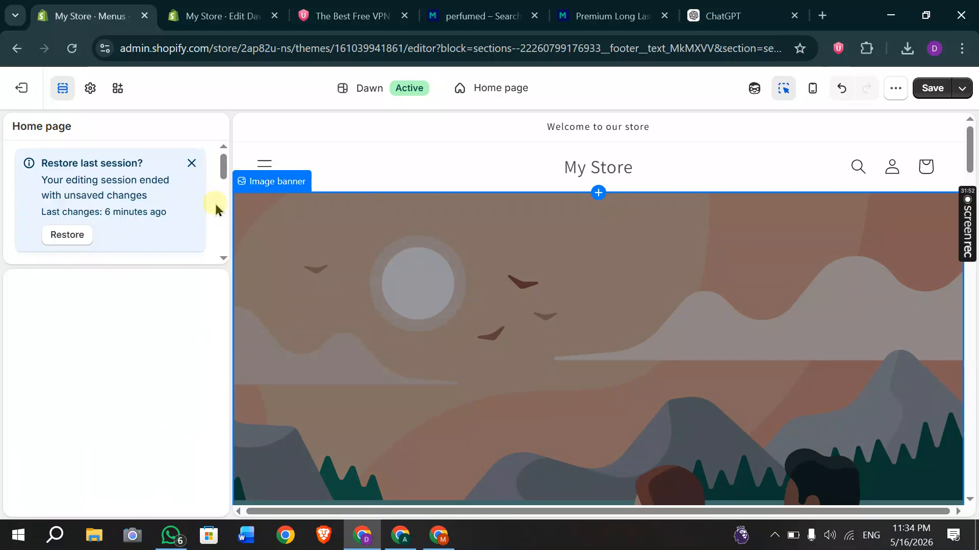
click(191, 164)
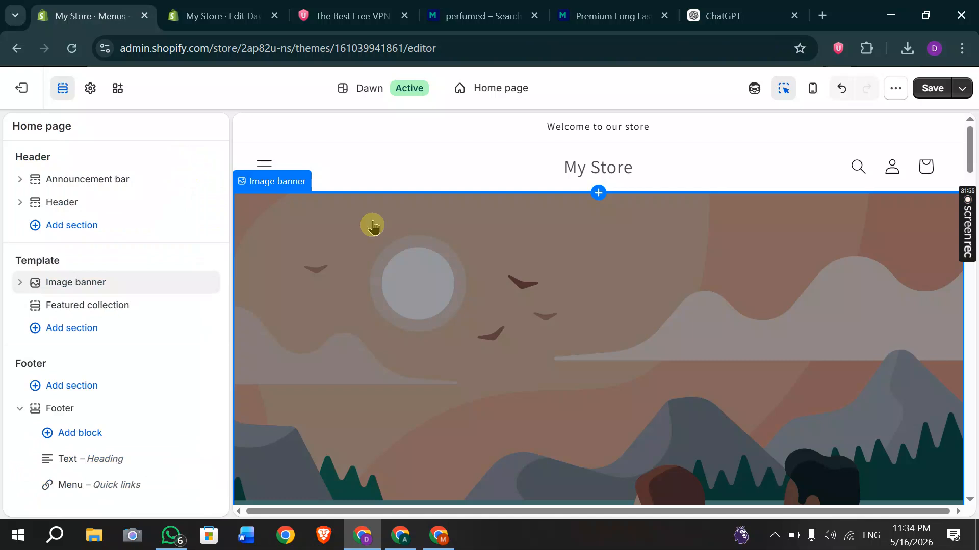
scroll(509, 264, down, 5)
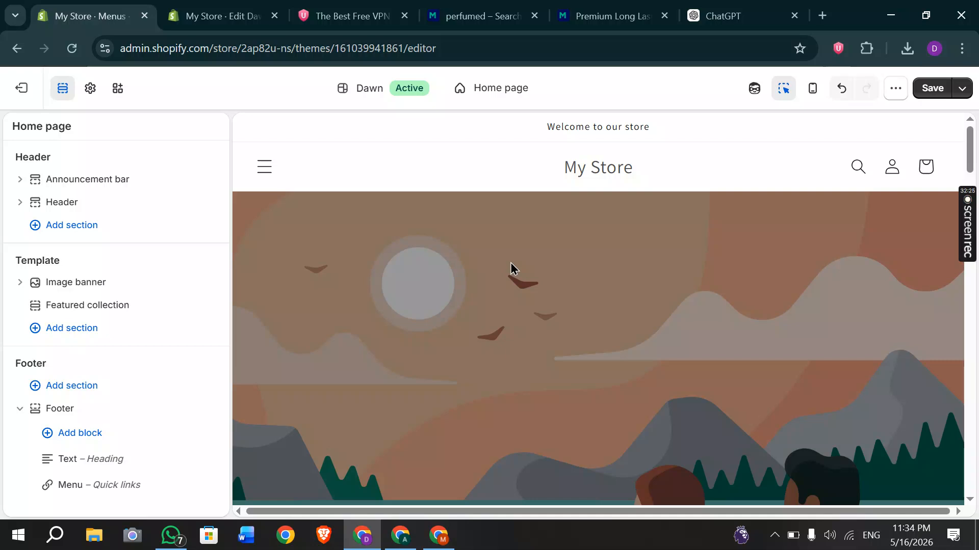
Leave the theme editor without saving and return to the admin Home page.
click(19, 49)
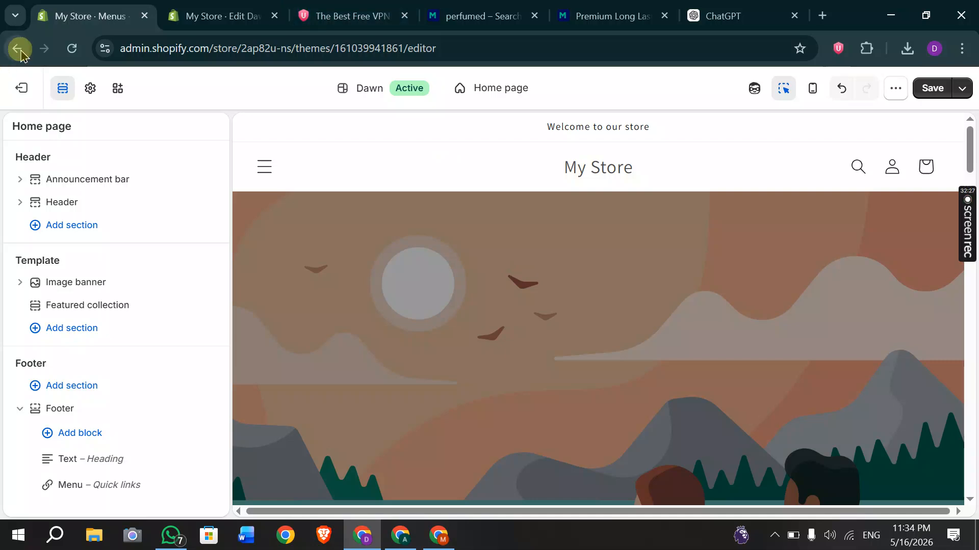
click(685, 344)
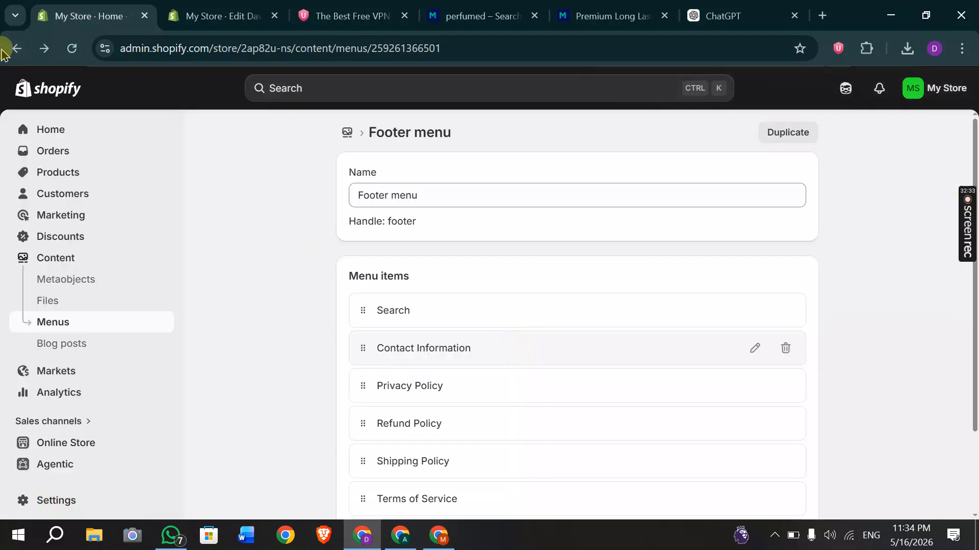
click(59, 136)
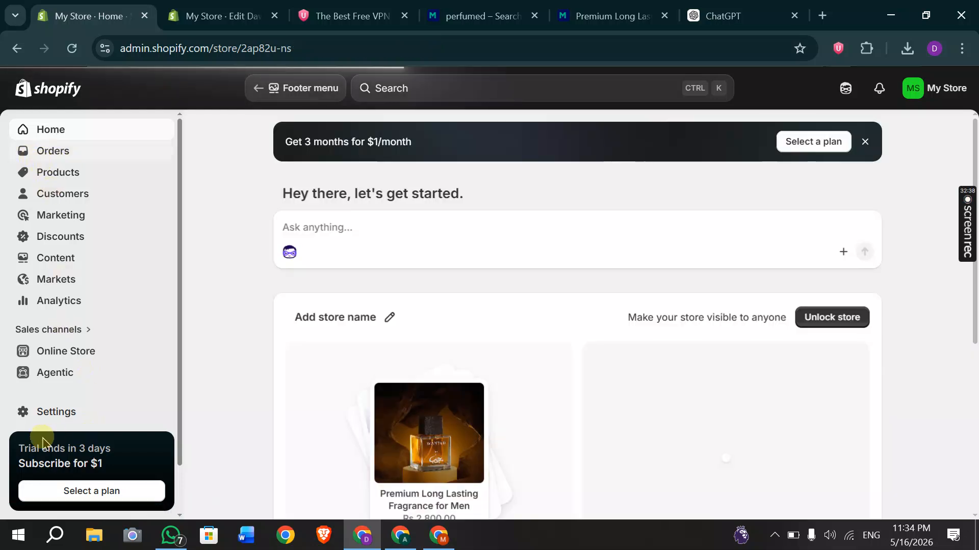
Review the General store contact details for My Store and its Plan, then switch to A.K Store's admin.
click(56, 415)
click(56, 413)
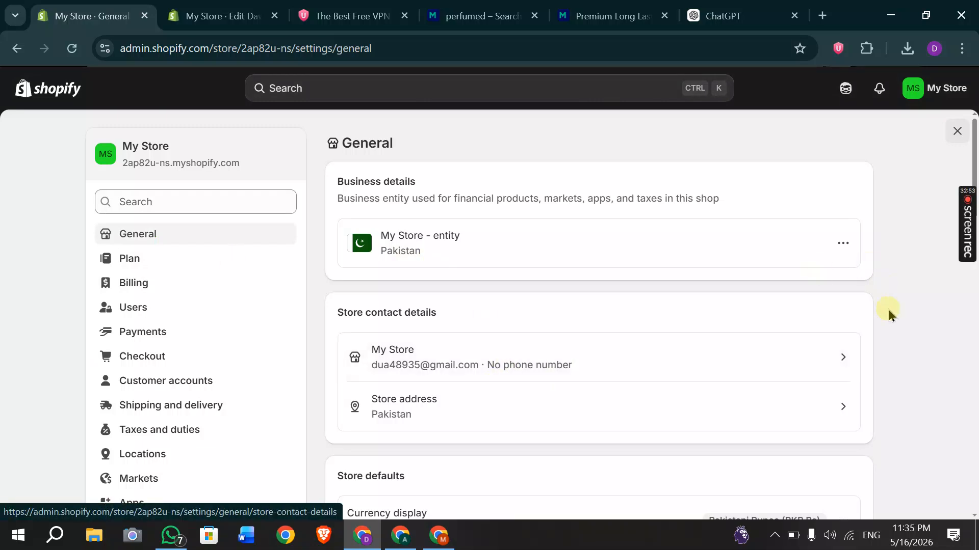
click(843, 363)
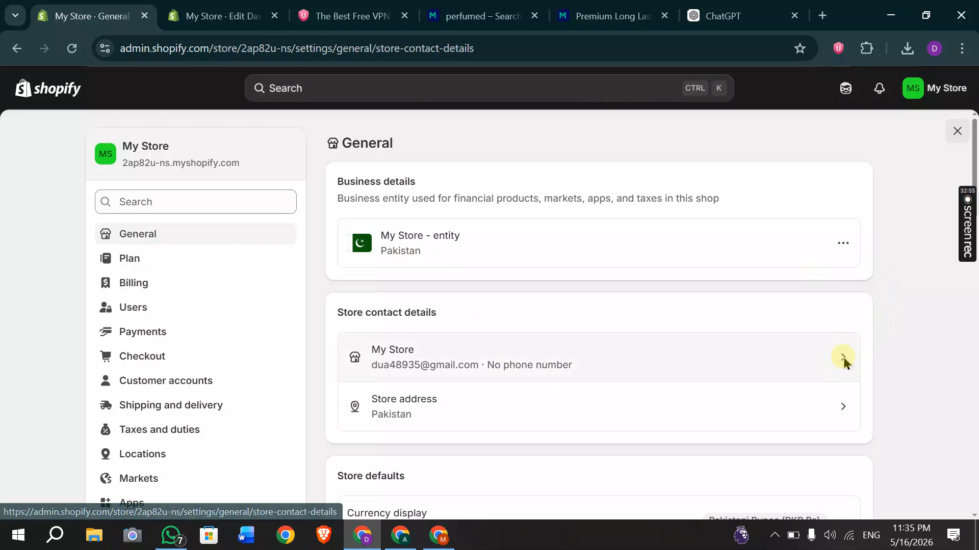
triple_click(368, 236)
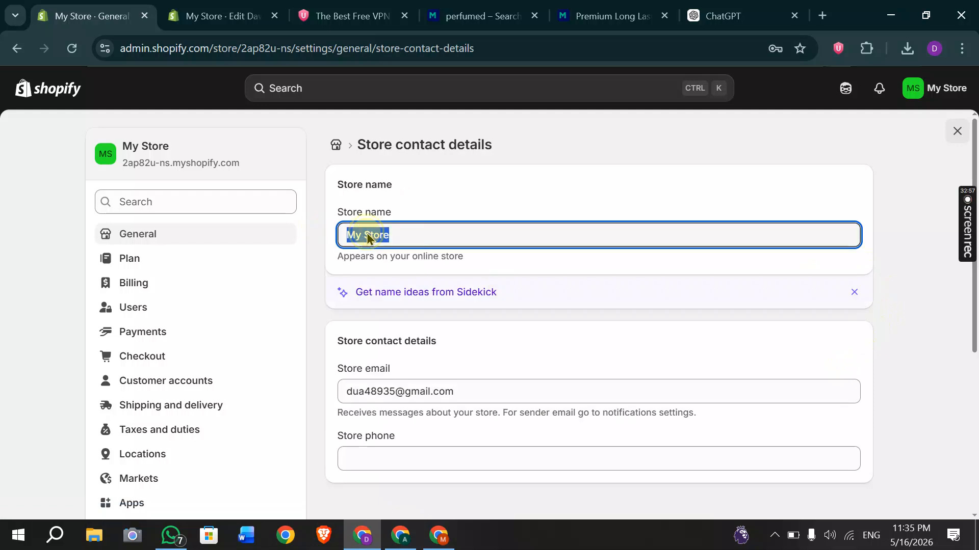
scroll(412, 388, down, 2)
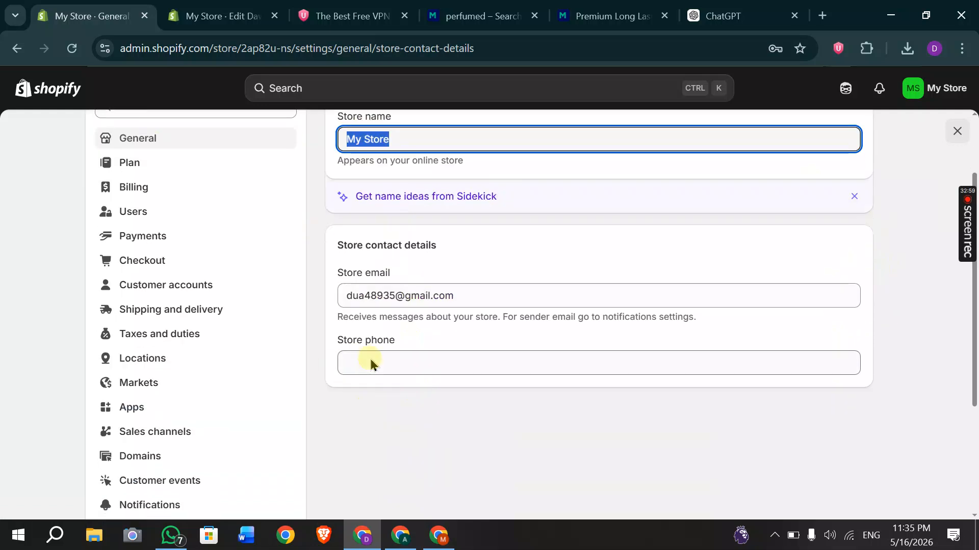
scroll(316, 351, up, 2)
click(130, 263)
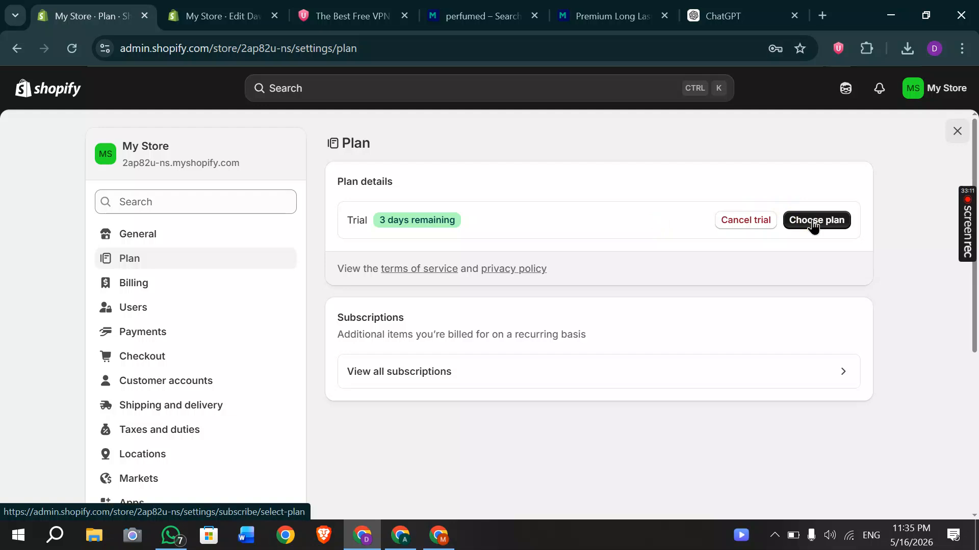
click(400, 544)
scroll(175, 197, up, 5)
Check A.K Store's Billing, where both past bills are paid, then open the Domains settings.
click(125, 15)
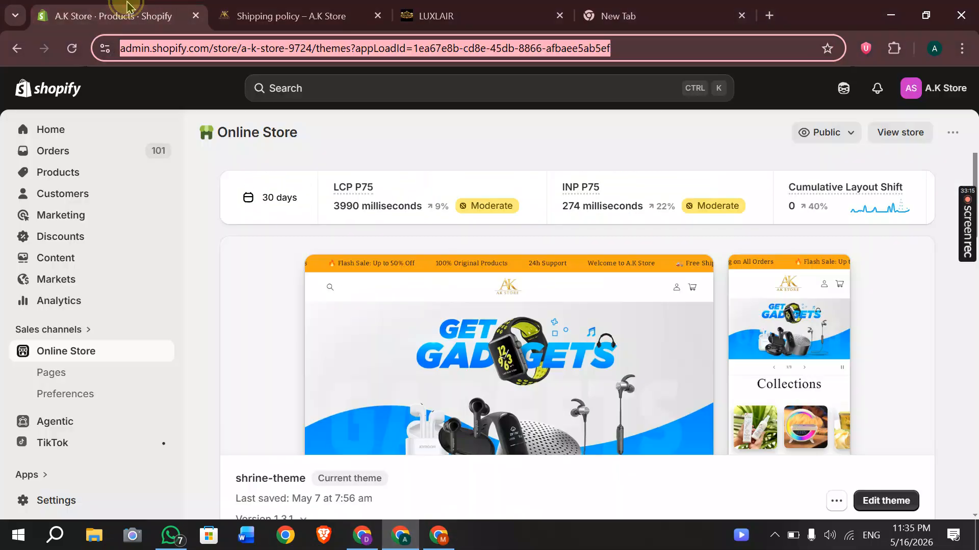
click(46, 499)
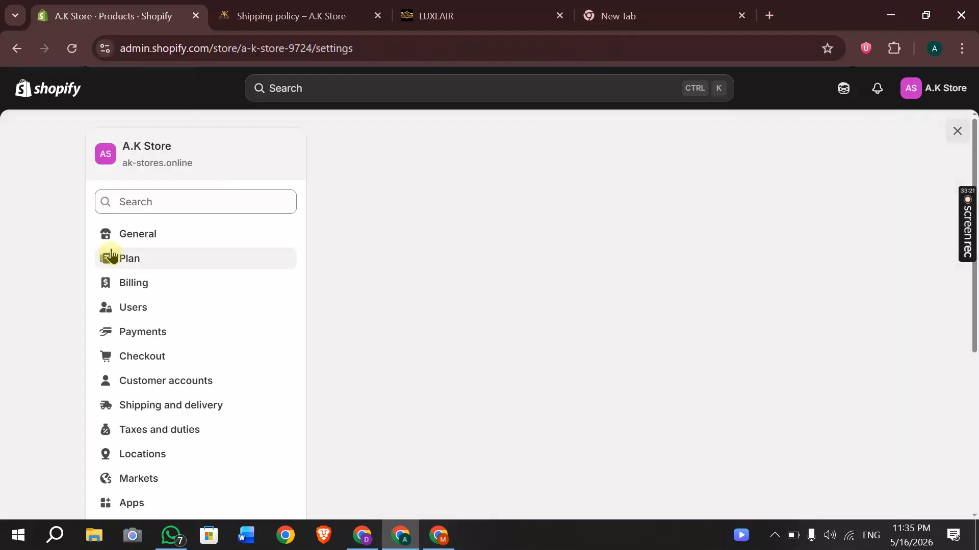
click(136, 284)
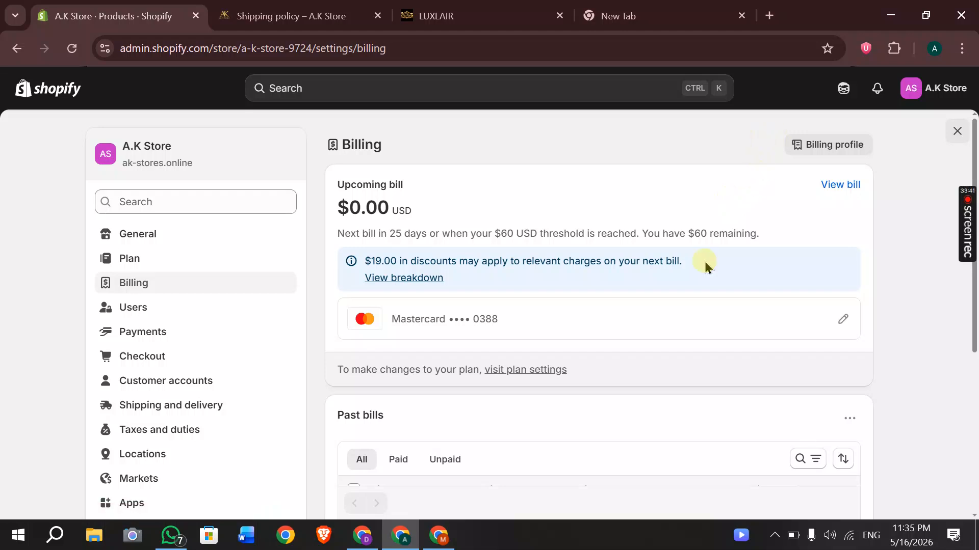
scroll(705, 316, down, 3)
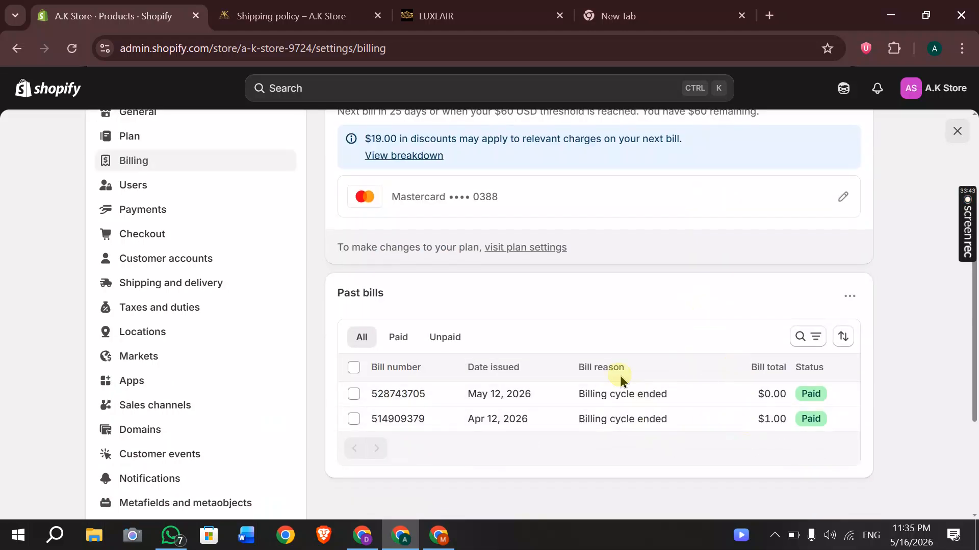
scroll(618, 377, up, 1)
scroll(620, 380, up, 1)
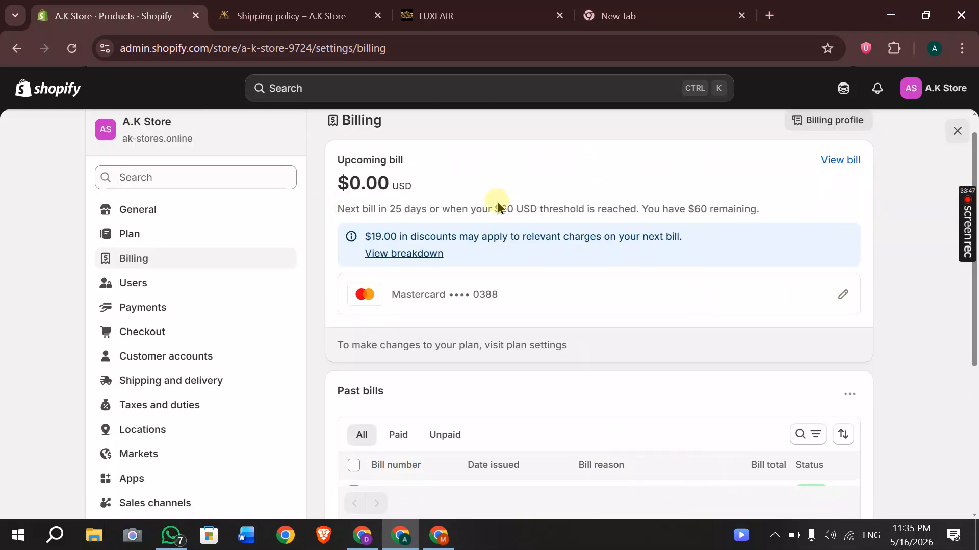
scroll(497, 202, down, 2)
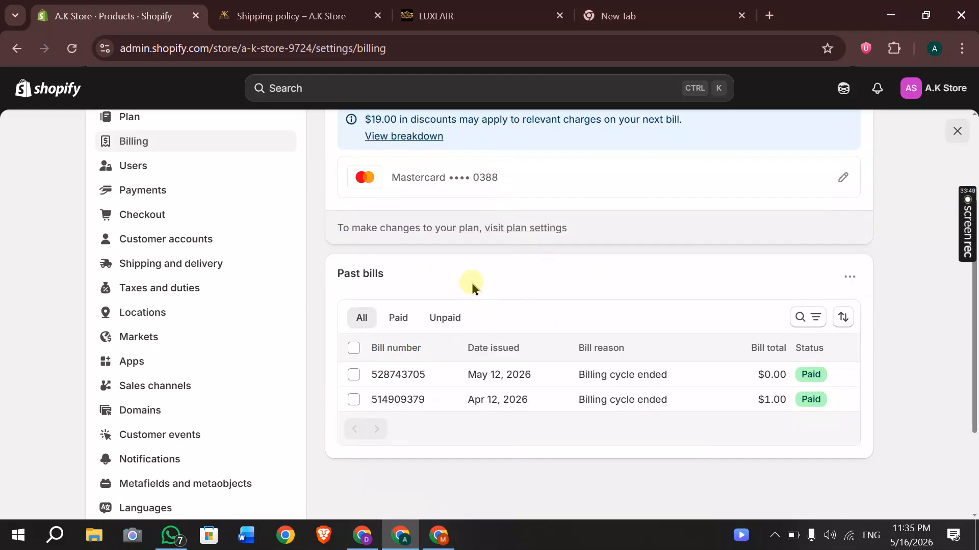
scroll(472, 288, up, 1)
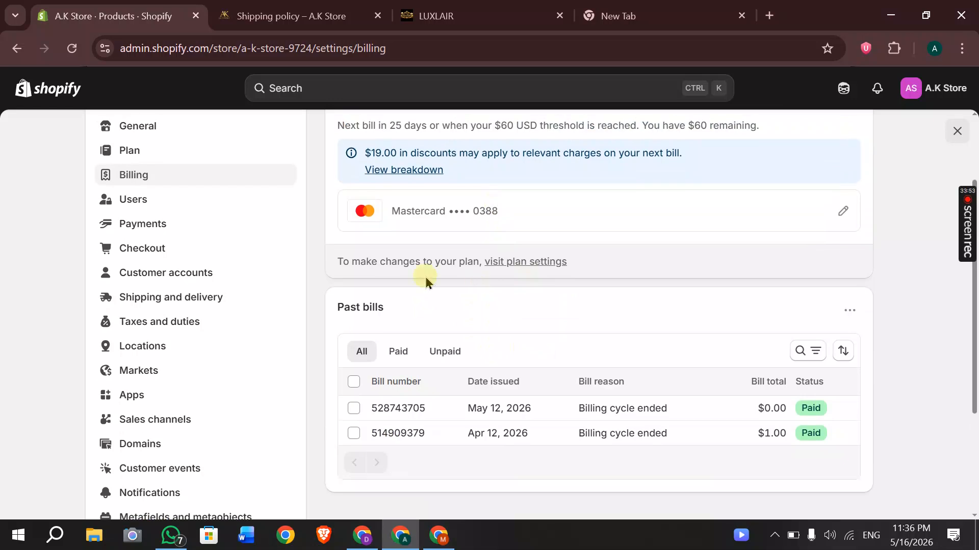
scroll(227, 292, down, 2)
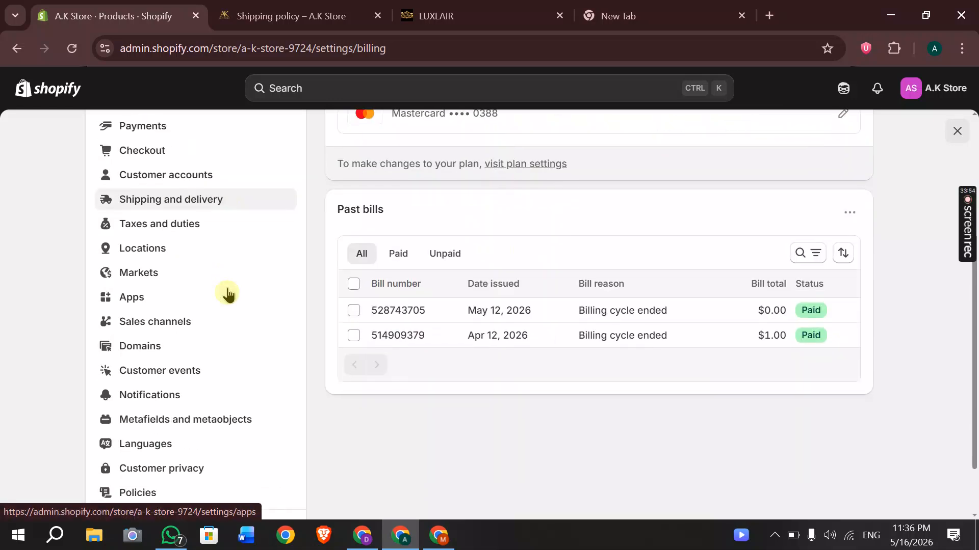
click(169, 357)
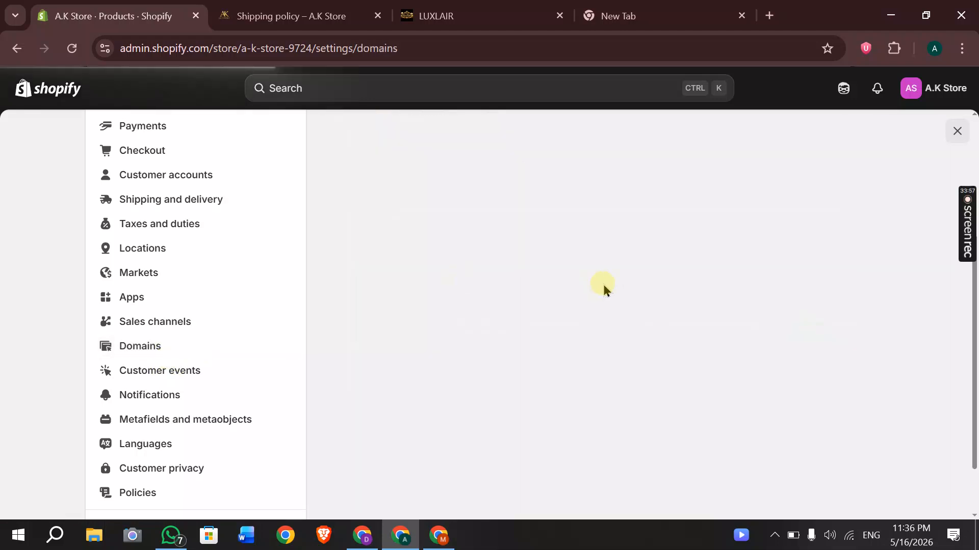
Go from the Shipping policy page to the homepage and scroll to the 4-in-1 Wireless Charger at Rs.3,000.00.
click(261, 6)
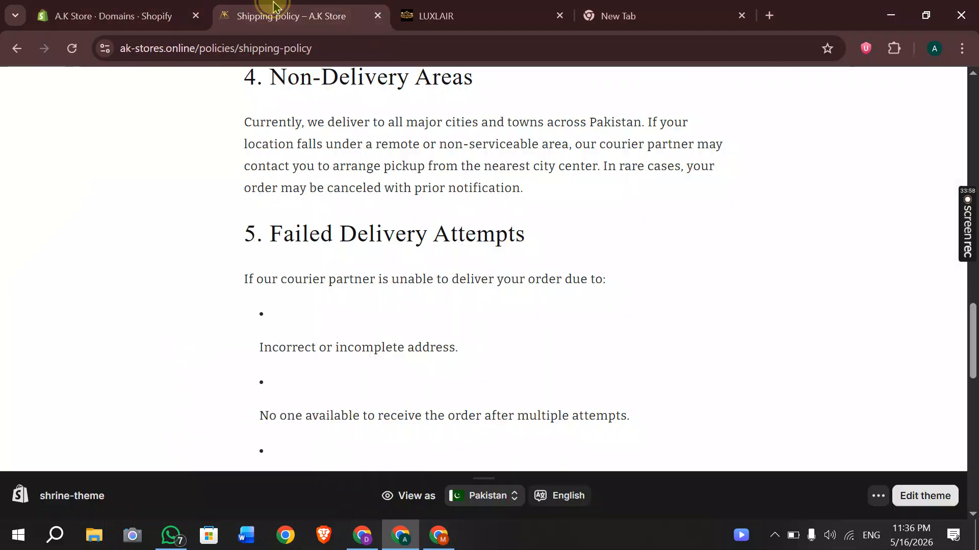
scroll(389, 225, up, 15)
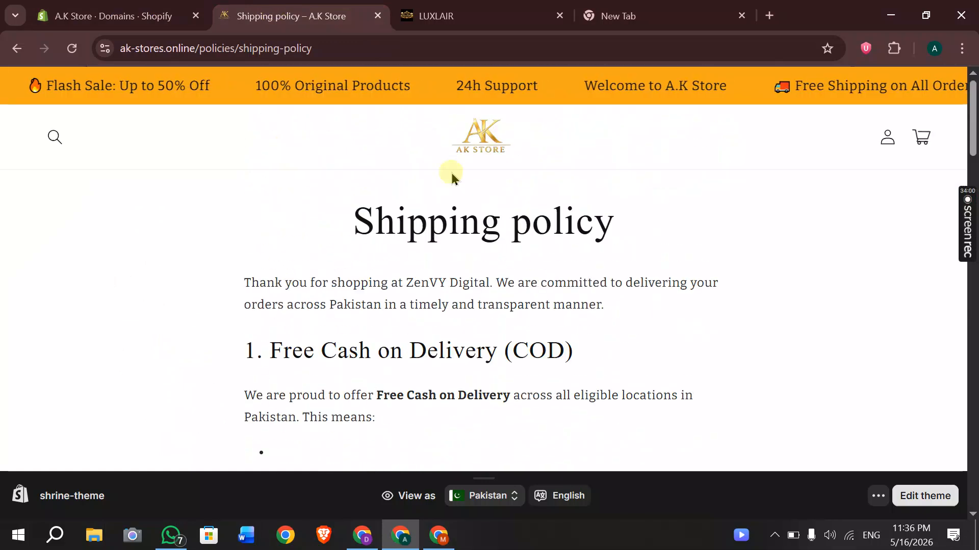
click(470, 153)
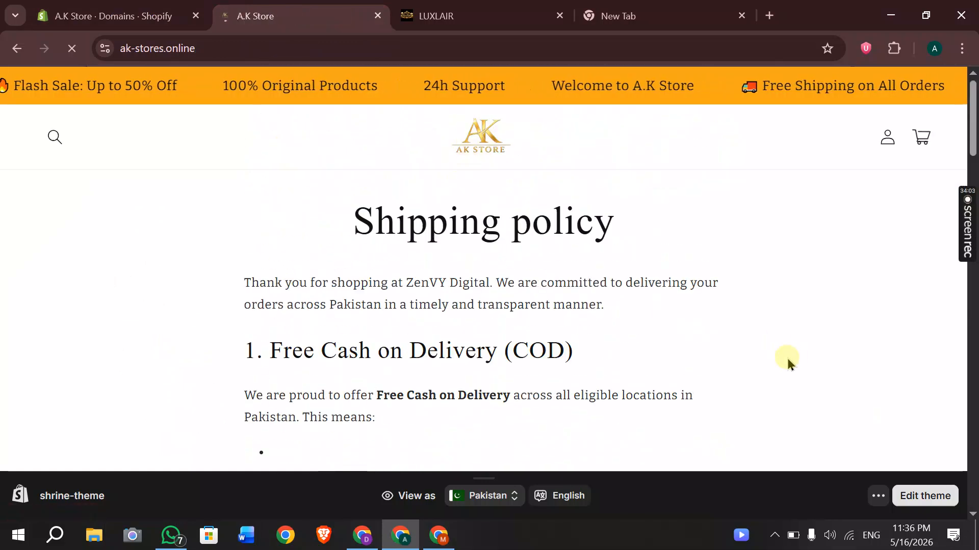
scroll(641, 437, down, 5)
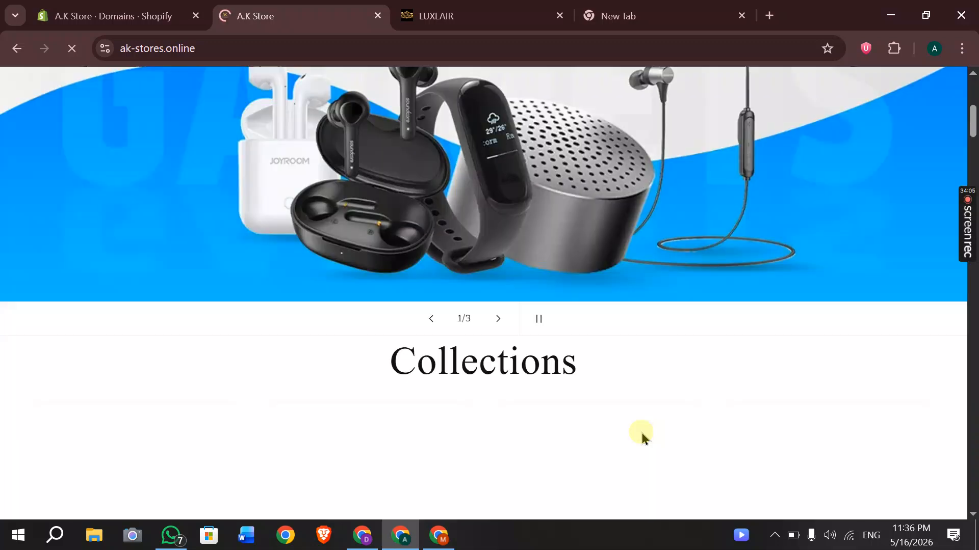
scroll(640, 430, down, 8)
scroll(656, 412, down, 2)
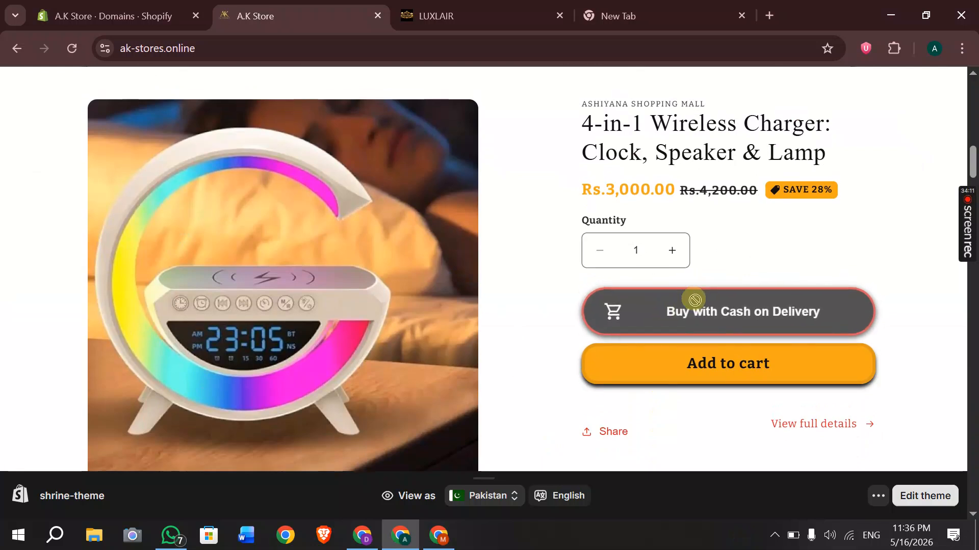
mouse_move(968, 255)
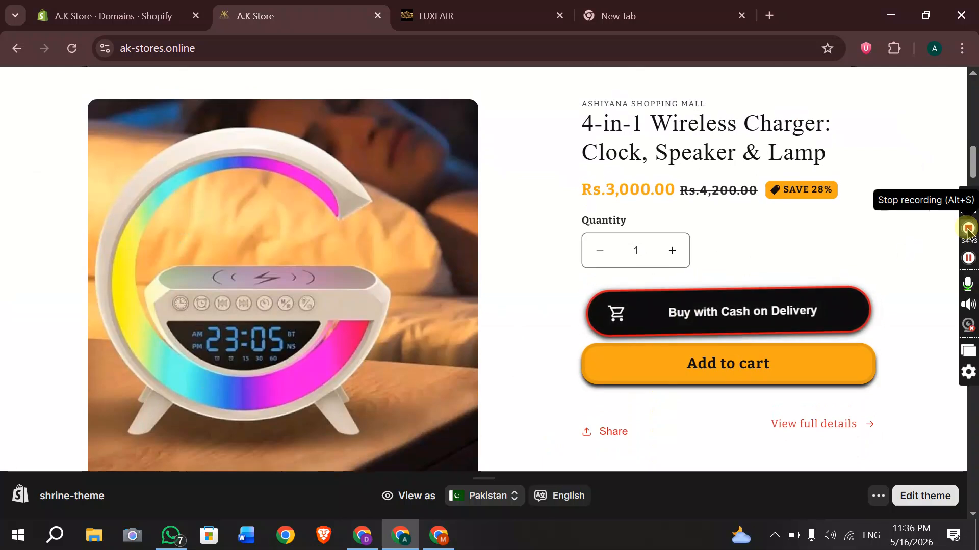